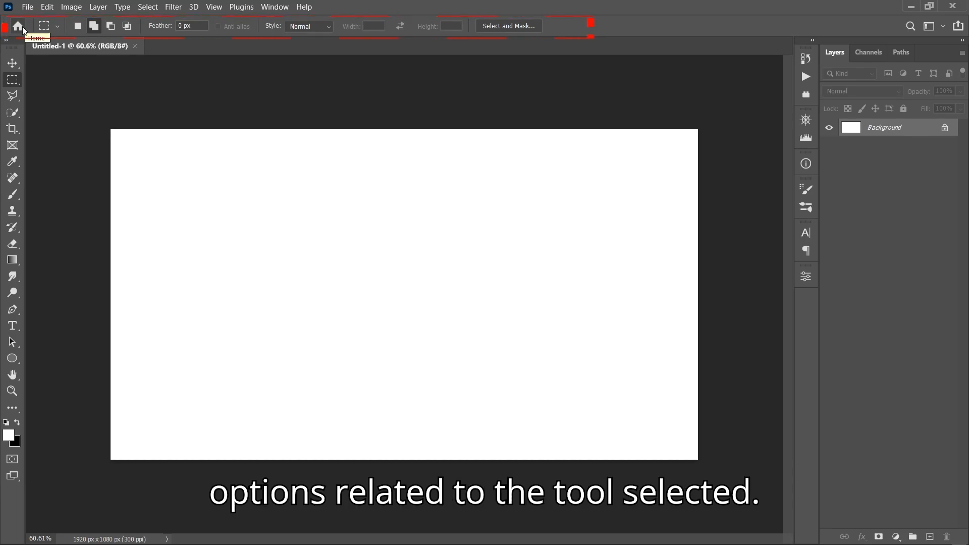
- Compare the options offered by the Move tool and the Rectangular Marquee tool, finishing with the Move tool active
{"action": "left_click", "coordinate": [12, 64]}
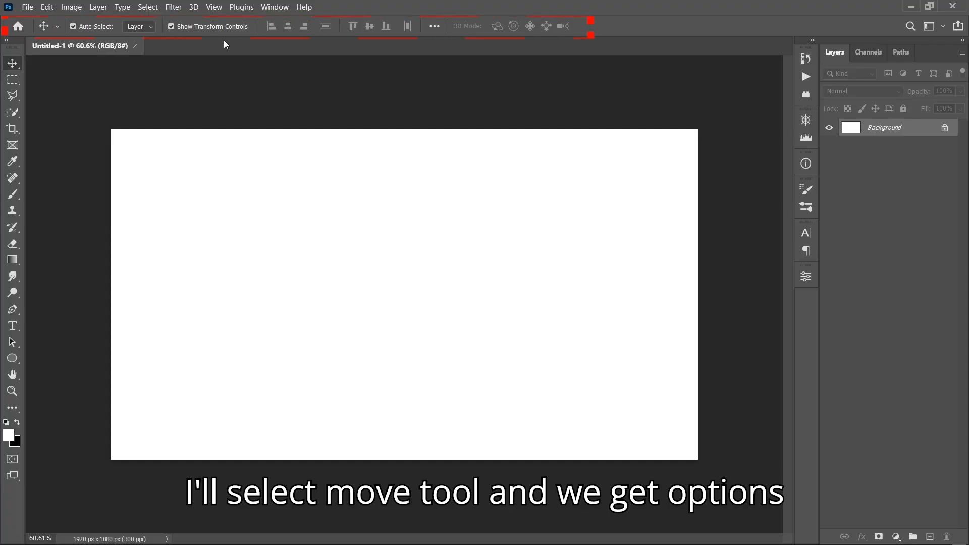
{"action": "key", "text": "Tab"}
{"action": "key", "text": "Tab"}
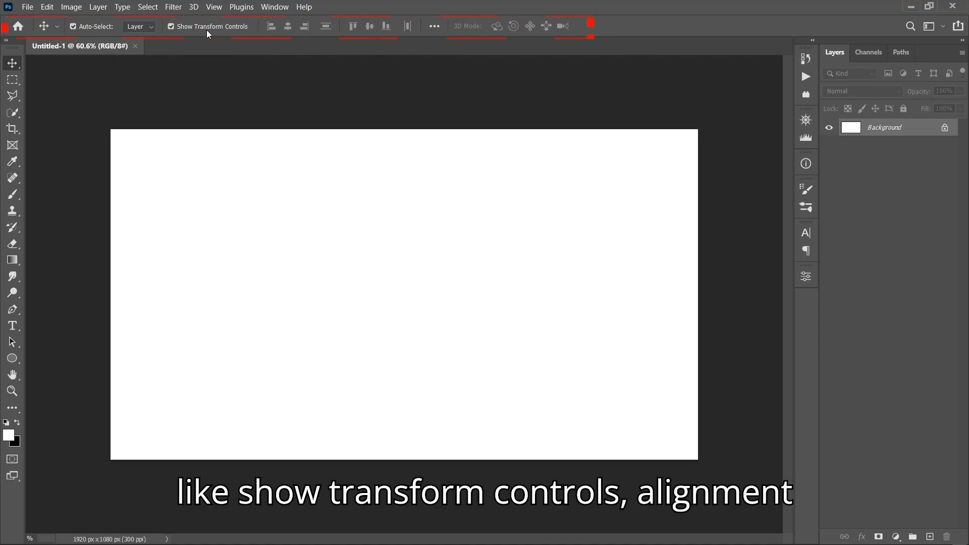
{"action": "left_click", "coordinate": [15, 81]}
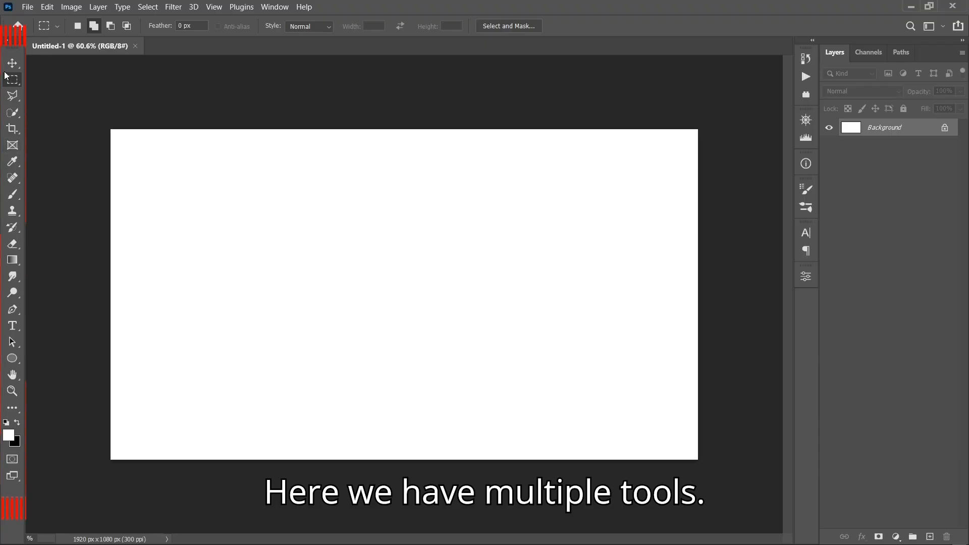
{"action": "left_click", "coordinate": [14, 61]}
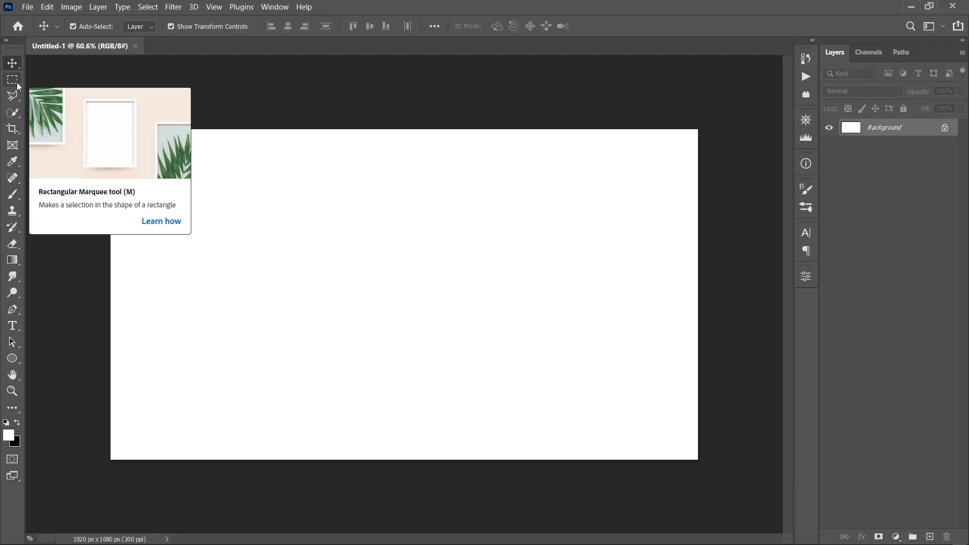
- Set up the Brush tool with the Hard Round tip at a size of 35 px
{"action": "scroll", "coordinate": [234, 209], "scroll_direction": "down", "scroll_amount": 1}
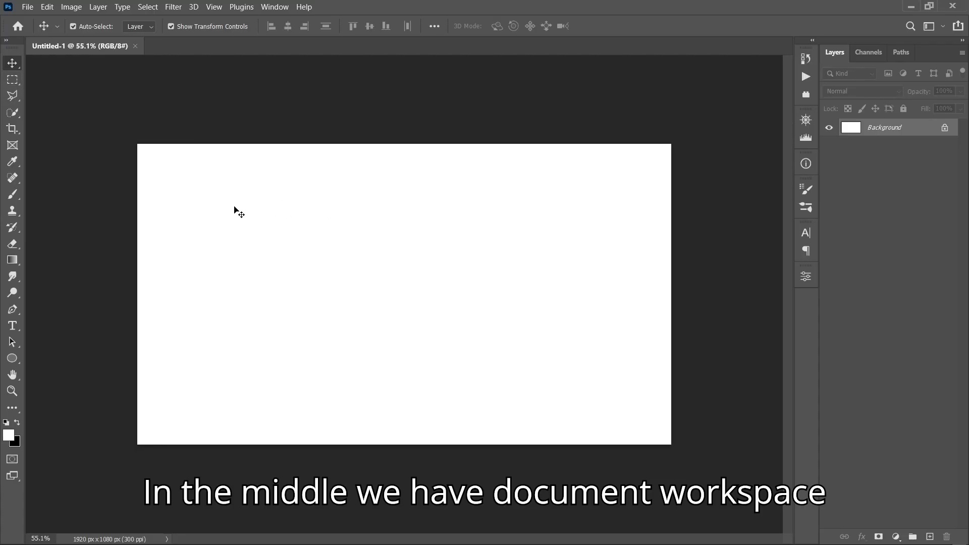
{"action": "scroll", "coordinate": [234, 209], "scroll_direction": "down", "scroll_amount": 1}
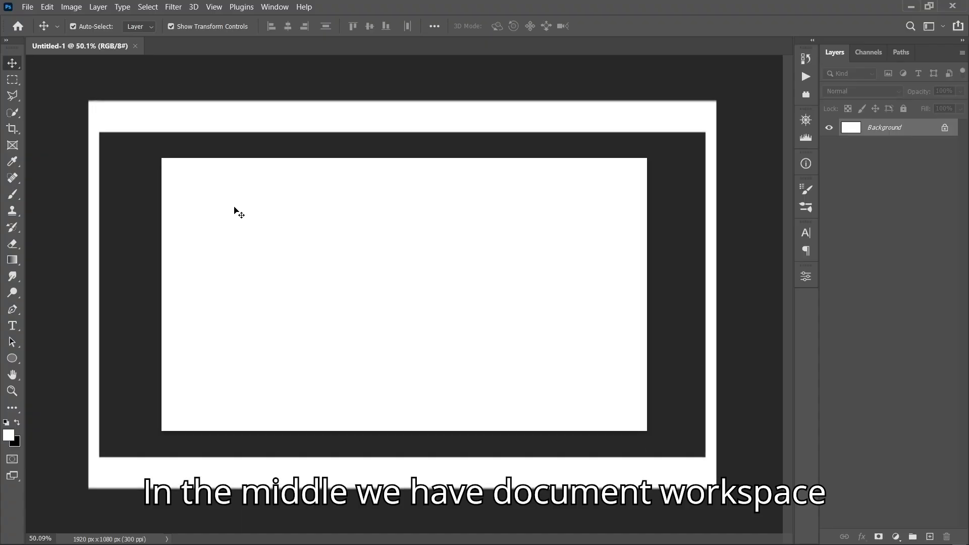
{"action": "scroll", "coordinate": [236, 211], "scroll_direction": "up", "scroll_amount": 1}
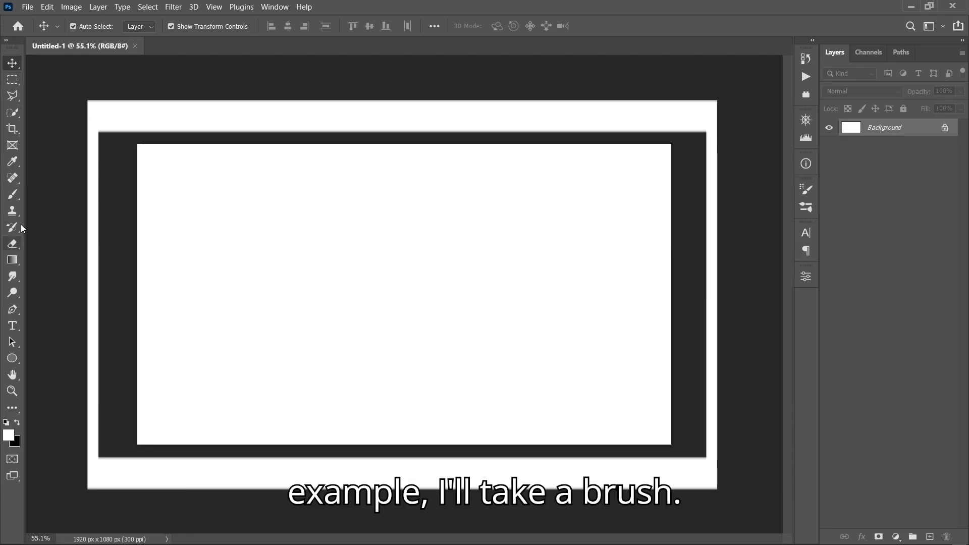
{"action": "left_click", "coordinate": [17, 197]}
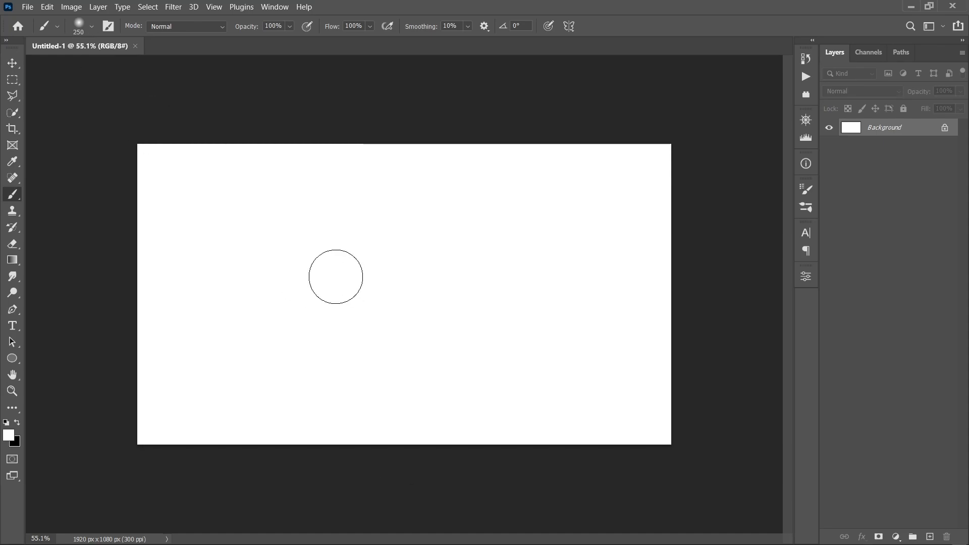
{"action": "key", "text": "bracketleft"}
{"action": "key", "text": "bracketleft"}
{"action": "key", "text": "bracketleft"}
{"action": "key", "text": "bracketleft"}
{"action": "left_click", "coordinate": [92, 26]}
{"action": "left_click", "coordinate": [64, 223]}
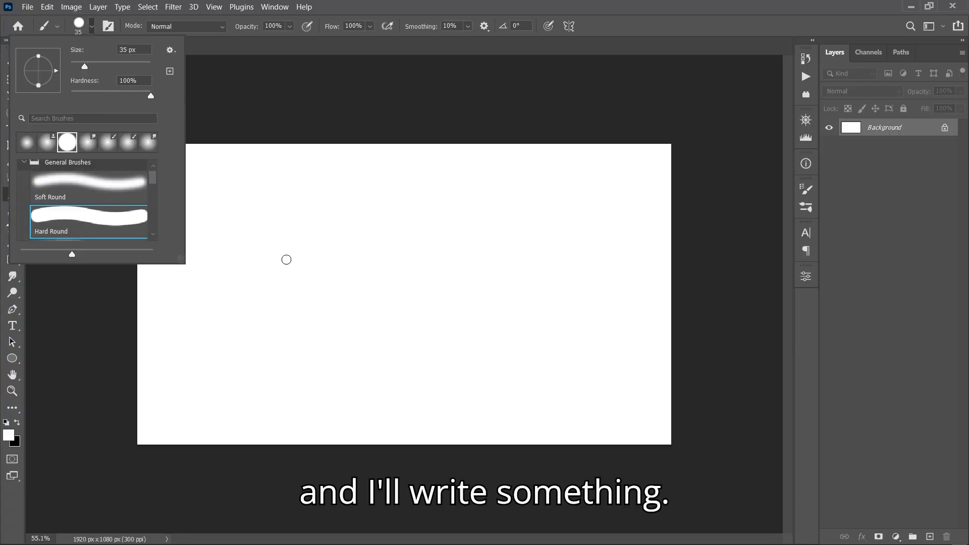
{"action": "left_click", "coordinate": [283, 290]}
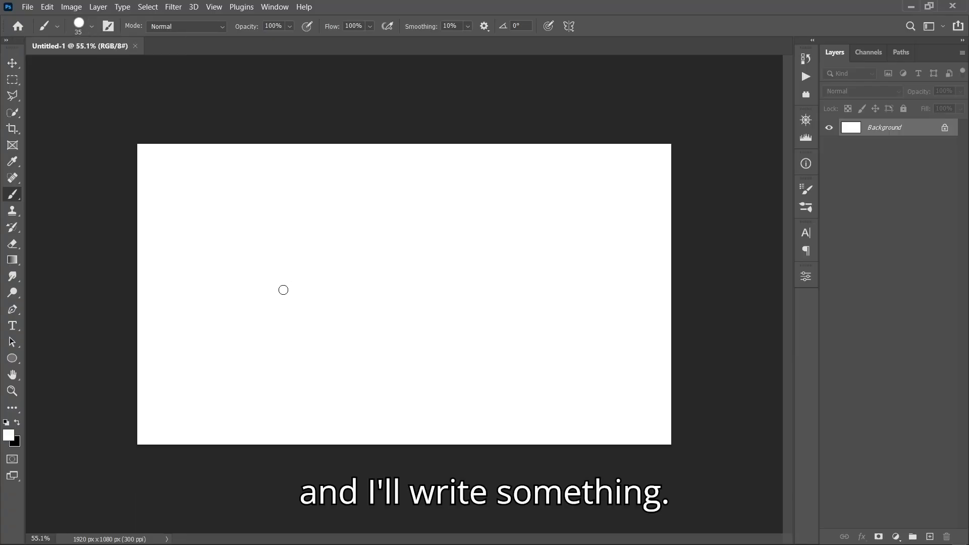
- Swap the foreground colour to black and paint three freehand winding strokes across the middle of the white canvas
{"action": "left_click", "coordinate": [16, 424]}
{"action": "mouse_move", "coordinate": [256, 327]}
{"action": "left_mouse_down"}
{"action": "mouse_move", "coordinate": [272, 302]}
{"action": "mouse_move", "coordinate": [573, 278]}
{"action": "left_mouse_up"}
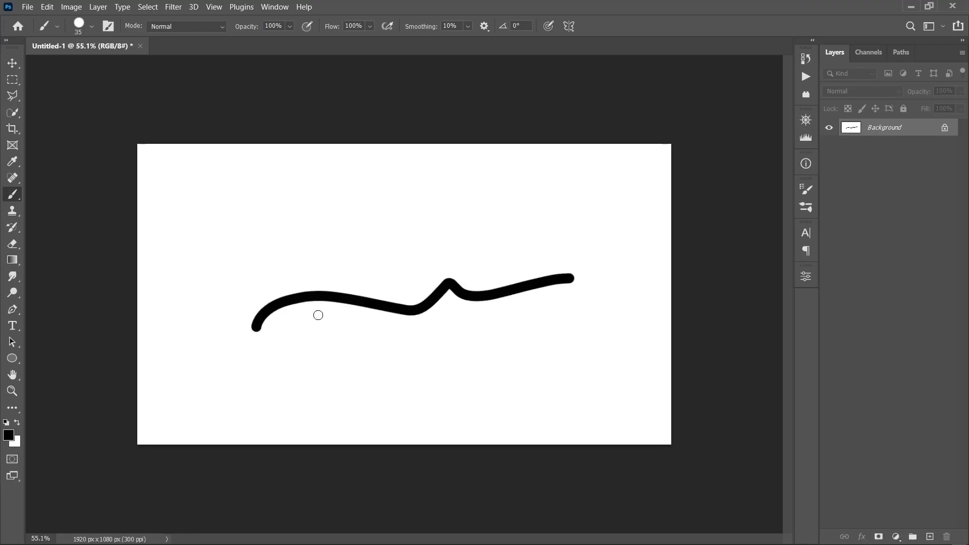
{"action": "mouse_move", "coordinate": [249, 241]}
{"action": "left_mouse_down"}
{"action": "mouse_move", "coordinate": [580, 243]}
{"action": "mouse_move", "coordinate": [437, 407]}
{"action": "mouse_move", "coordinate": [534, 390]}
{"action": "left_mouse_up"}
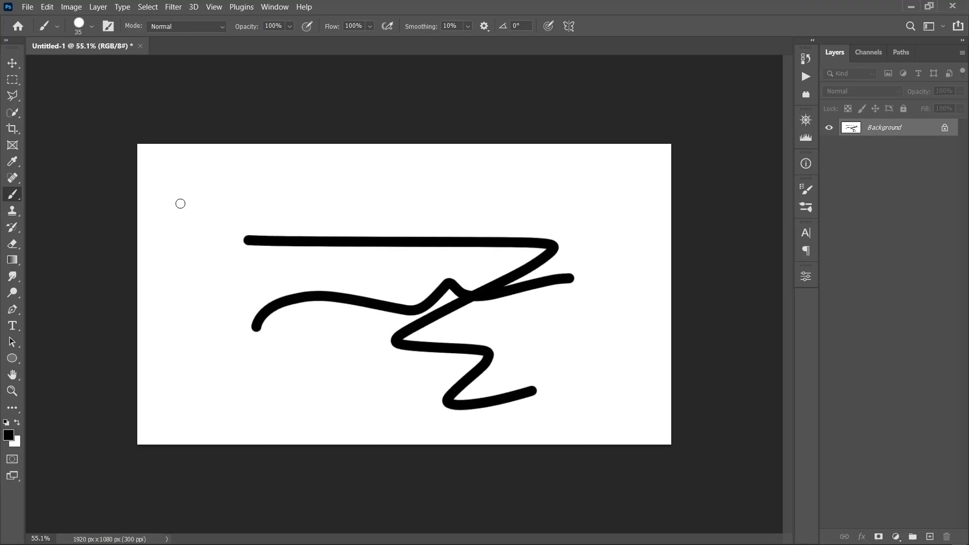
{"action": "mouse_move", "coordinate": [180, 202]}
{"action": "left_mouse_down"}
{"action": "mouse_move", "coordinate": [345, 279]}
{"action": "mouse_move", "coordinate": [393, 334]}
{"action": "mouse_move", "coordinate": [409, 389]}
{"action": "left_mouse_up"}
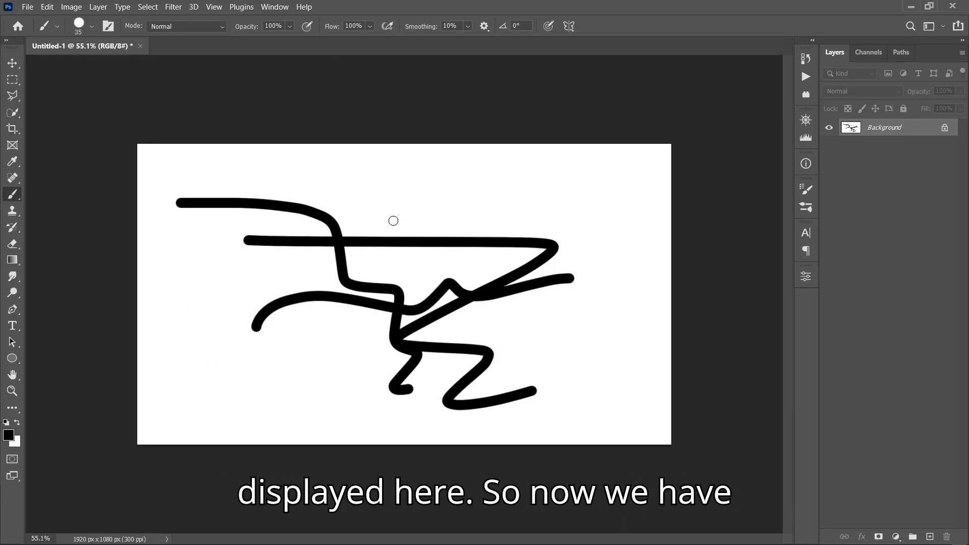
{"action": "scroll", "coordinate": [393, 221], "scroll_direction": "up", "scroll_amount": 1}
{"action": "scroll", "coordinate": [393, 221], "scroll_direction": "down", "scroll_amount": 1}
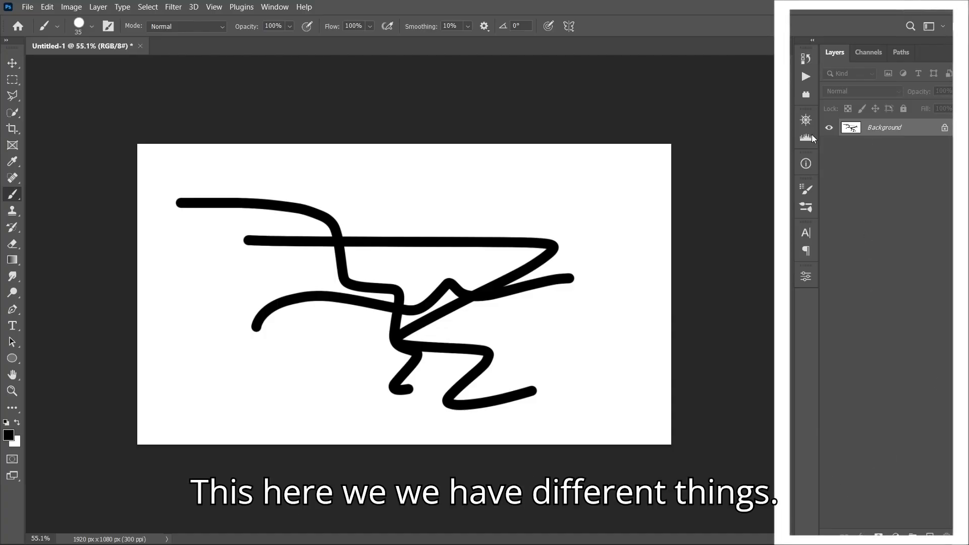
- Activate the Move tool and examine the document's canvas properties, closing them when done
{"action": "left_click", "coordinate": [12, 63]}
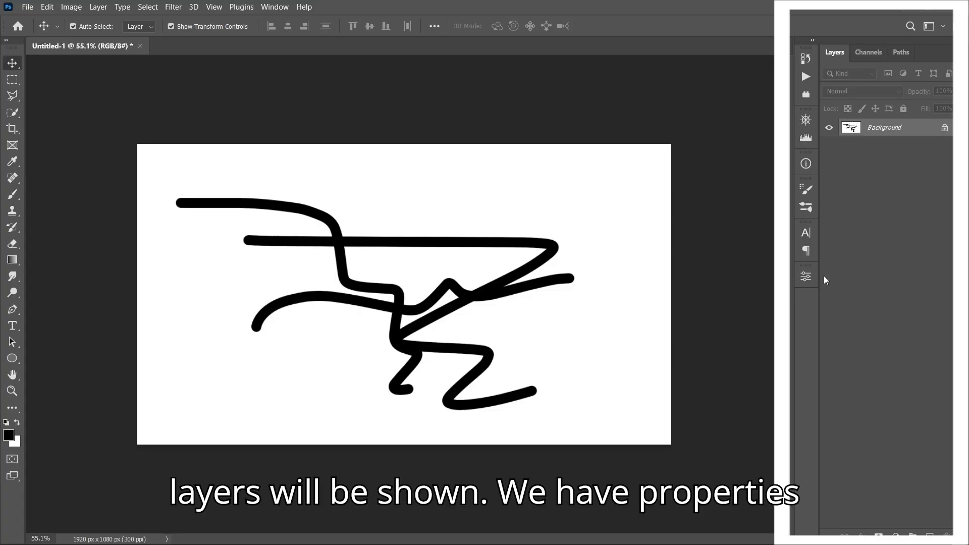
{"action": "left_click", "coordinate": [804, 277]}
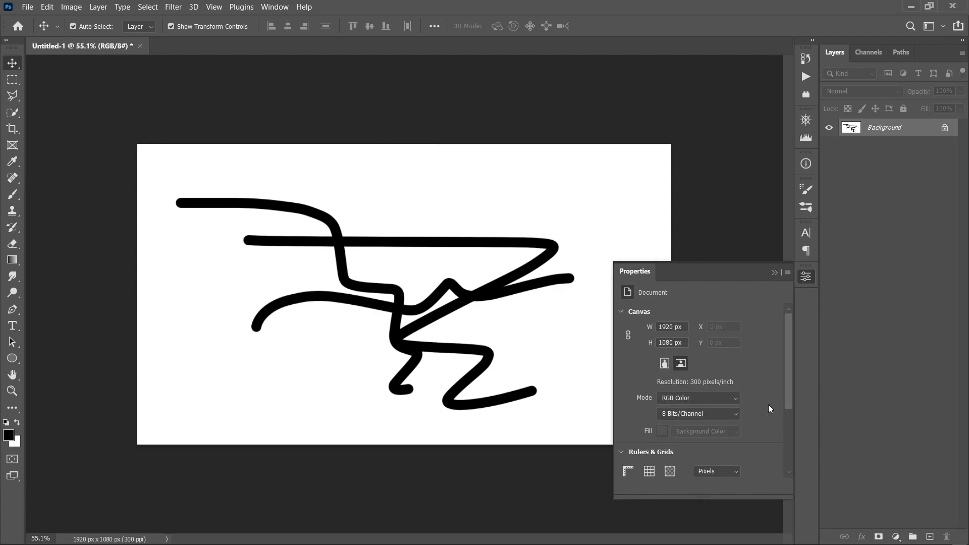
{"action": "left_click_drag", "start_coordinate": [786, 390], "coordinate": [795, 359]}
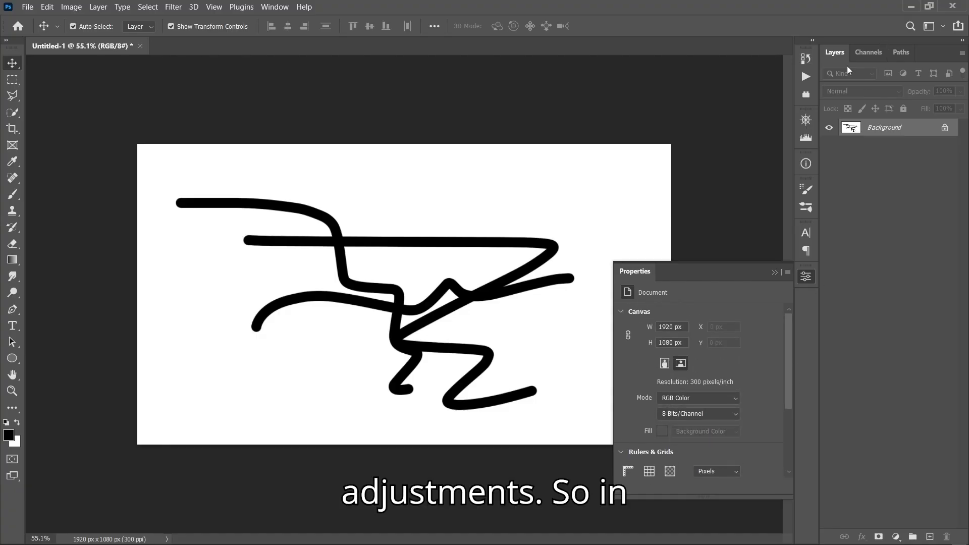
{"action": "left_click", "coordinate": [806, 248]}
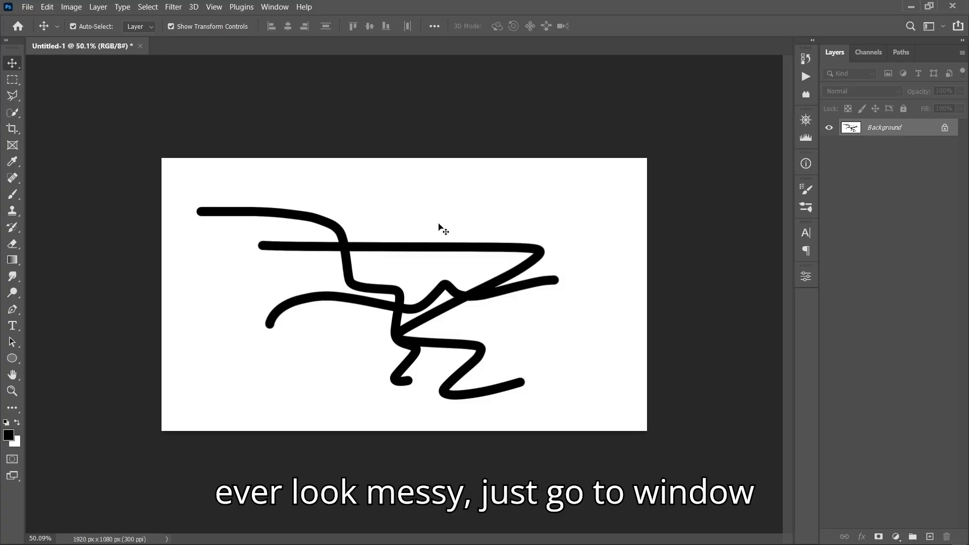
- Set the workspace to Essentials (Default)
{"action": "left_click", "coordinate": [275, 7]}
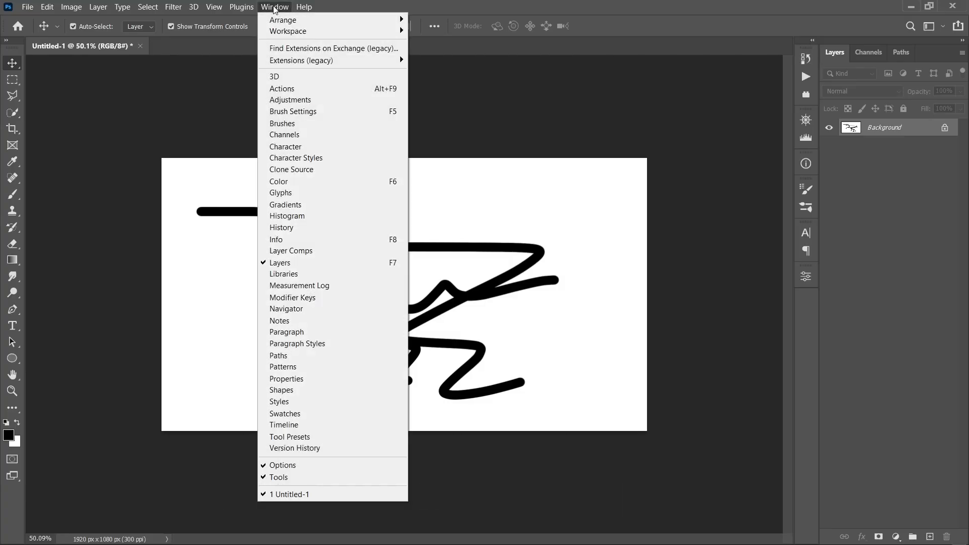
{"action": "mouse_move", "coordinate": [303, 31]}
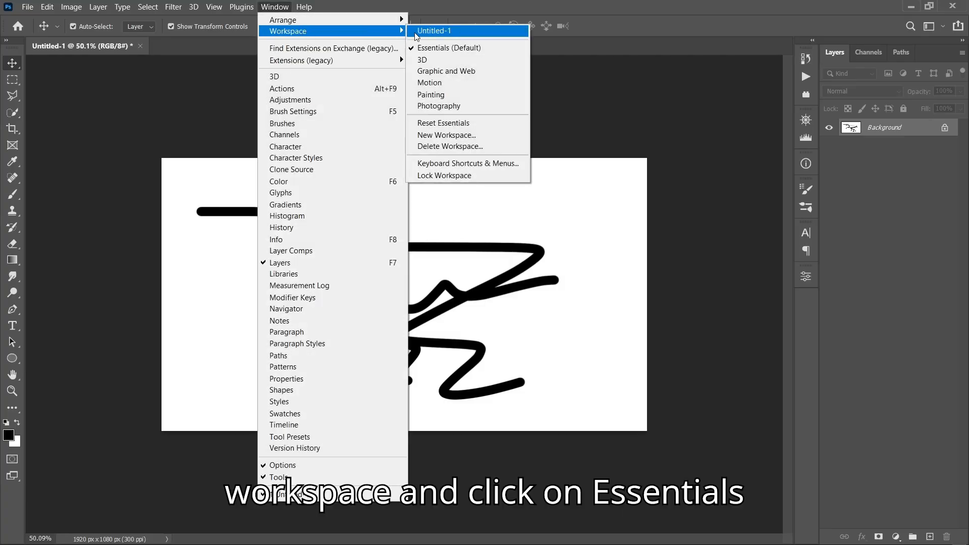
{"action": "left_click", "coordinate": [442, 48]}
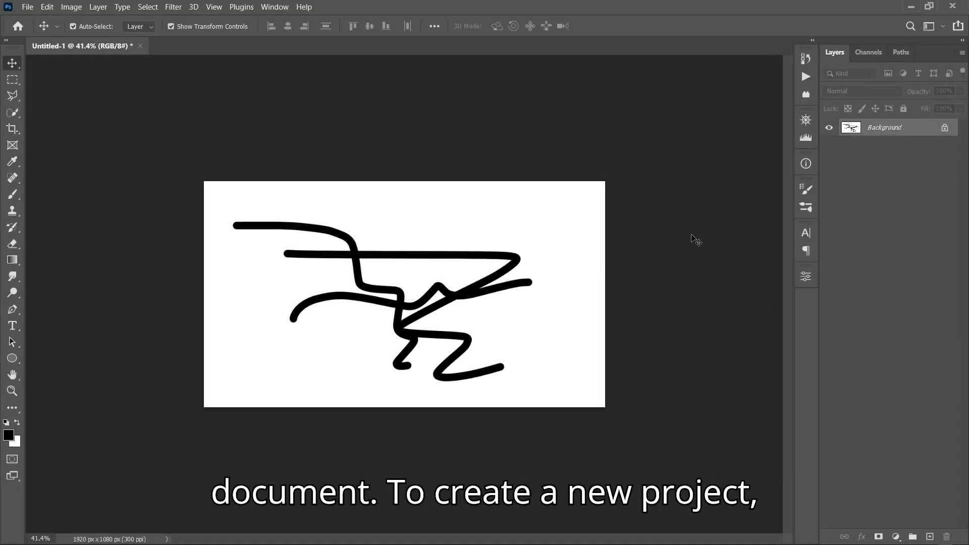
- Begin setting up a new document and name it "New file"
{"action": "left_click", "coordinate": [31, 7]}
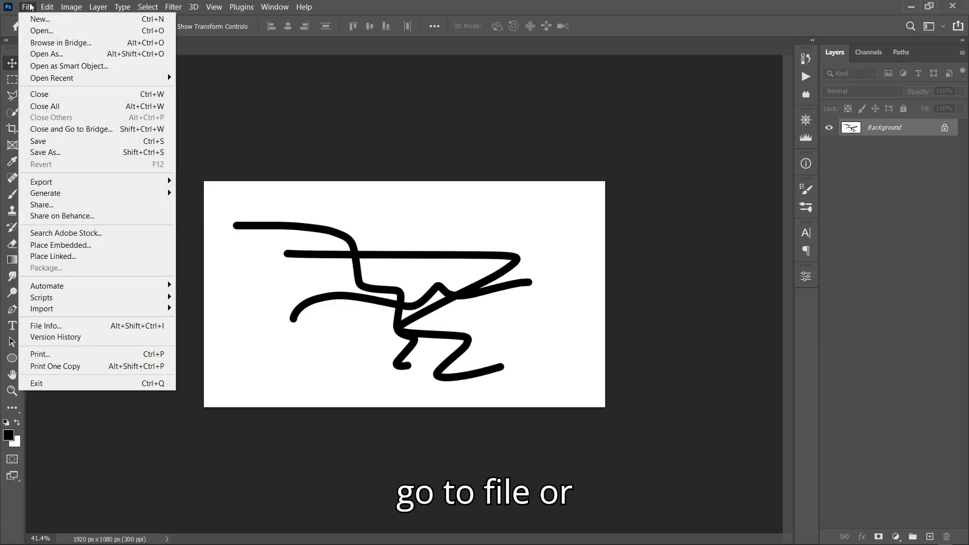
{"action": "left_click", "coordinate": [313, 101]}
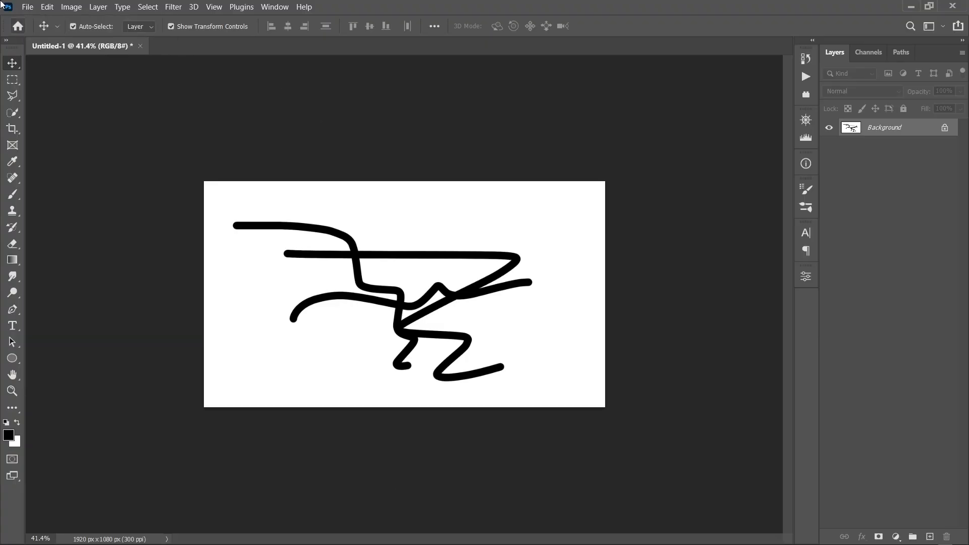
{"action": "left_click", "coordinate": [29, 7]}
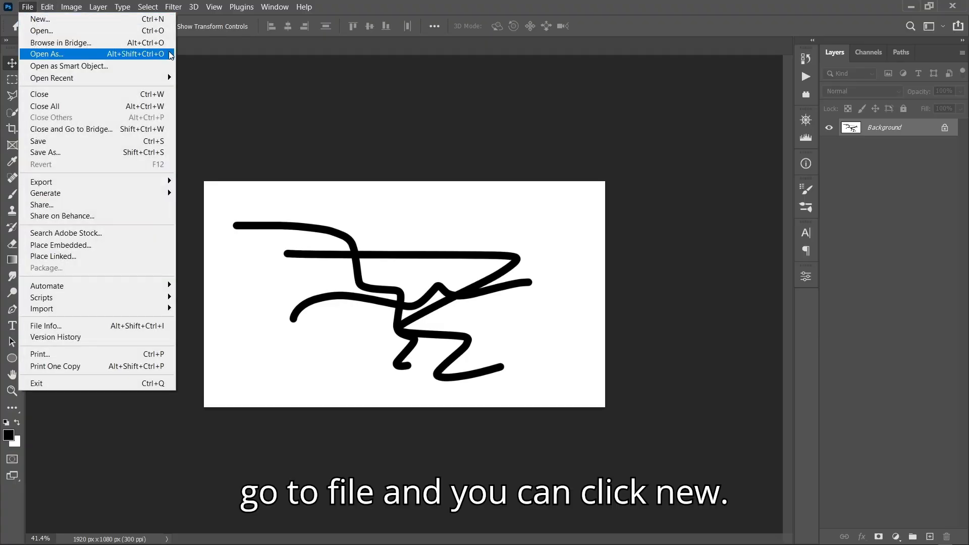
{"action": "left_click", "coordinate": [344, 130]}
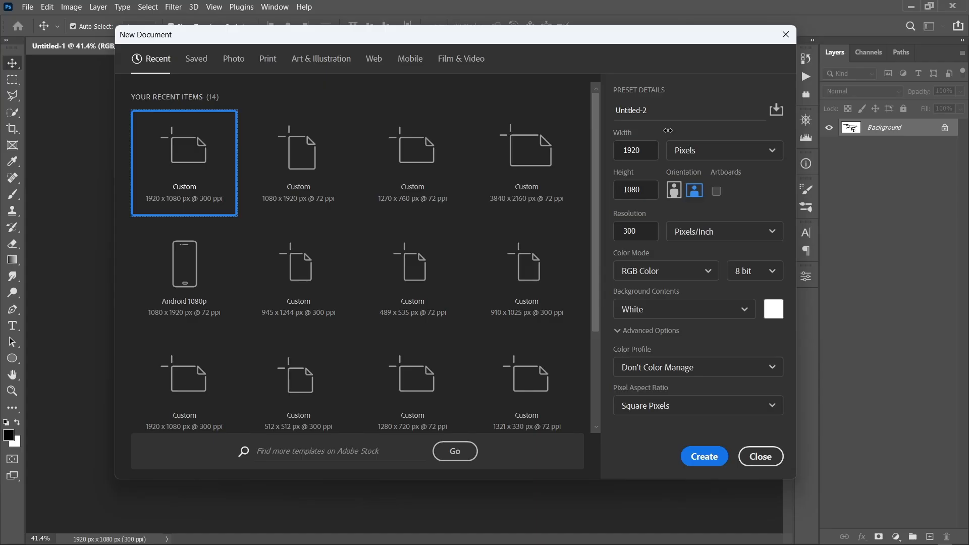
{"action": "left_click", "coordinate": [636, 111]}
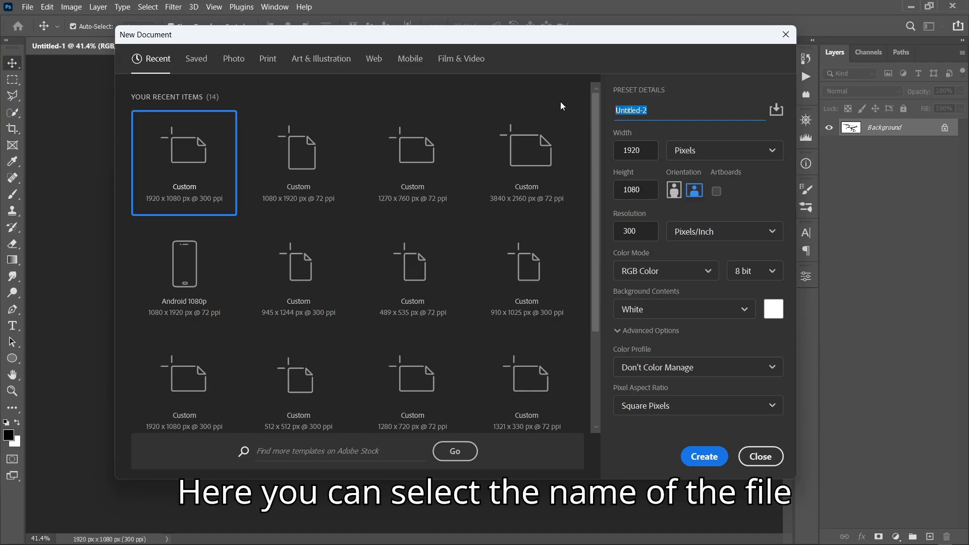
{"action": "key", "text": "Caps_Lock"}
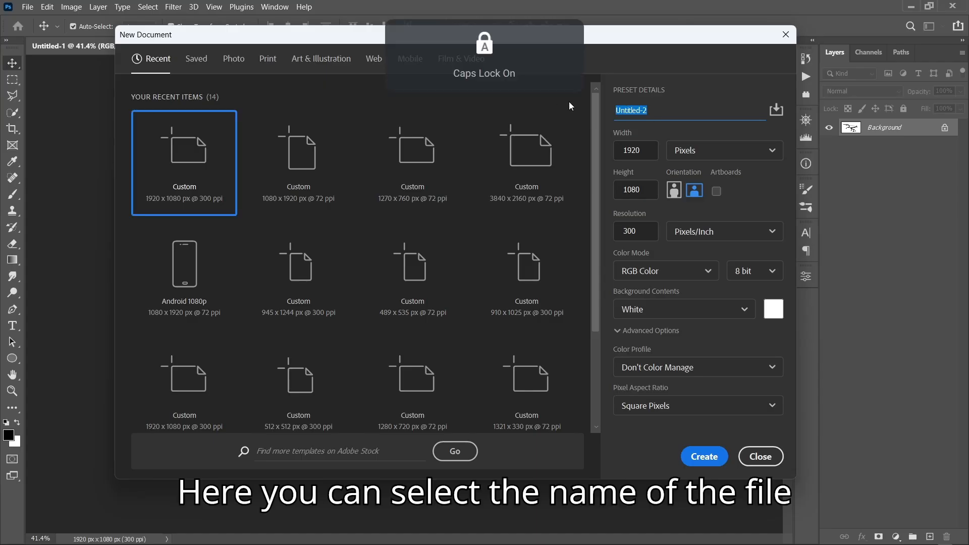
{"action": "type", "text": "N"}
{"action": "key", "text": "Caps_Lock"}
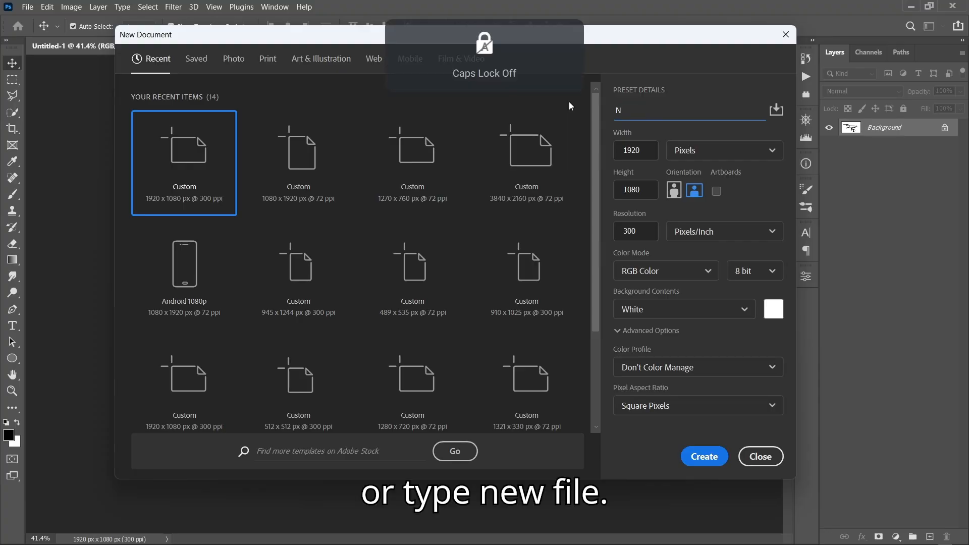
{"action": "type", "text": "ew file"}
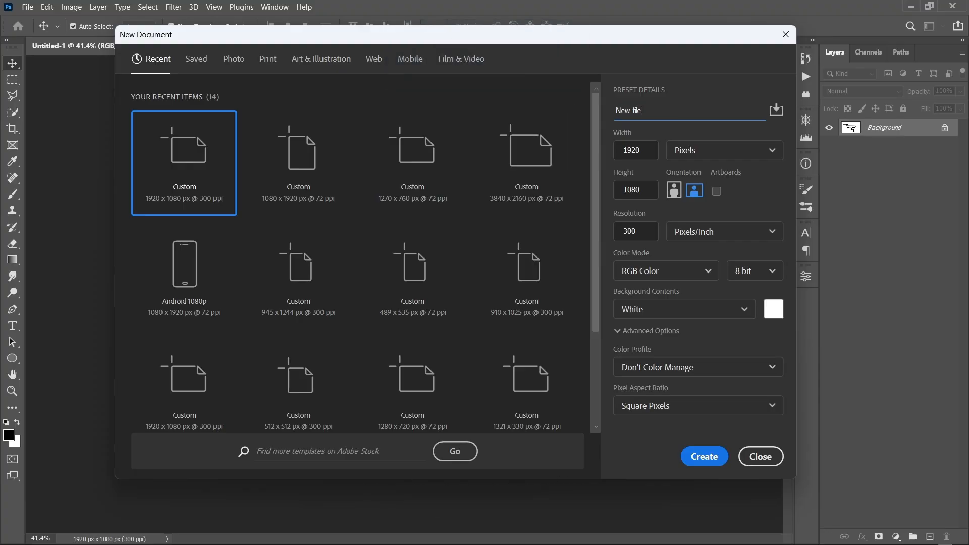
- Set the new document's width to 1080 pixels and its height to 1920 pixels
{"action": "left_click", "coordinate": [650, 151]}
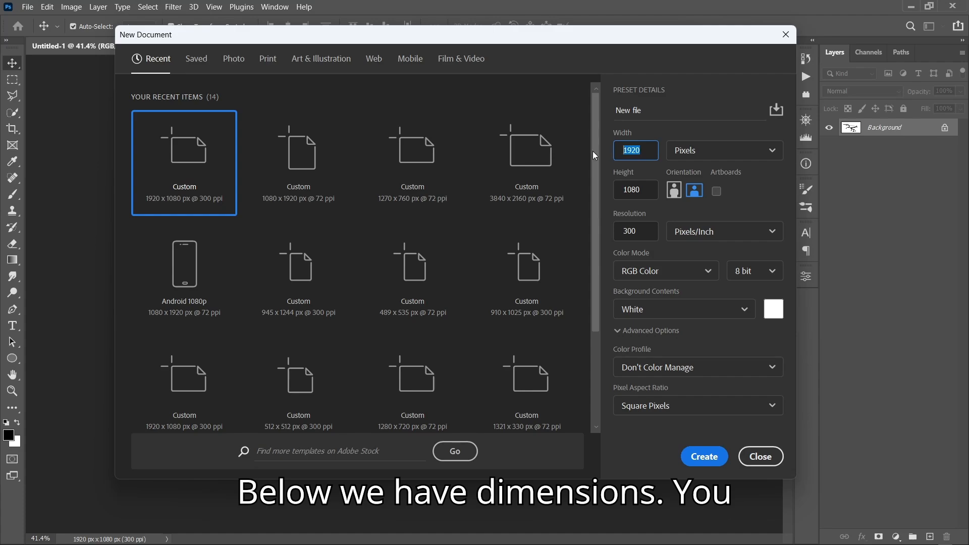
{"action": "type", "text": "1080"}
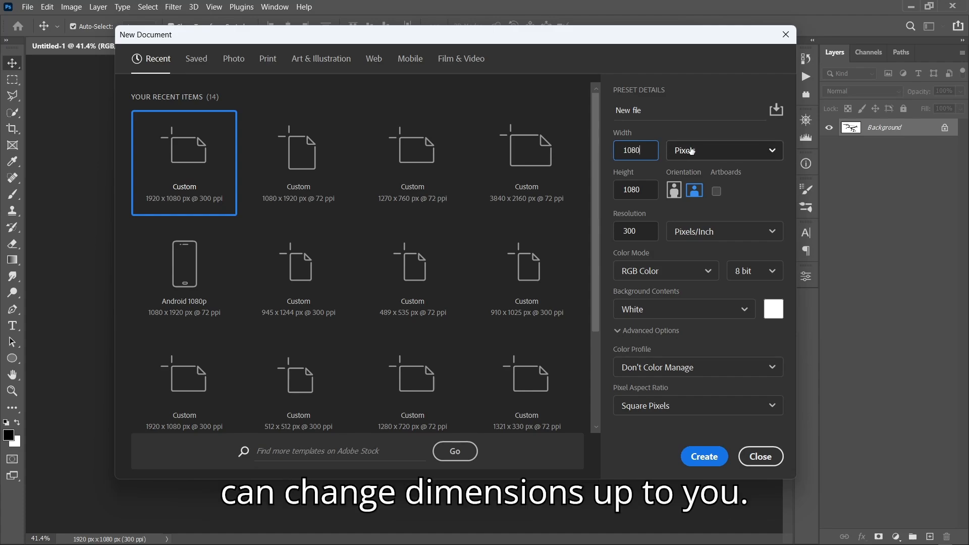
{"action": "left_click", "coordinate": [692, 150]}
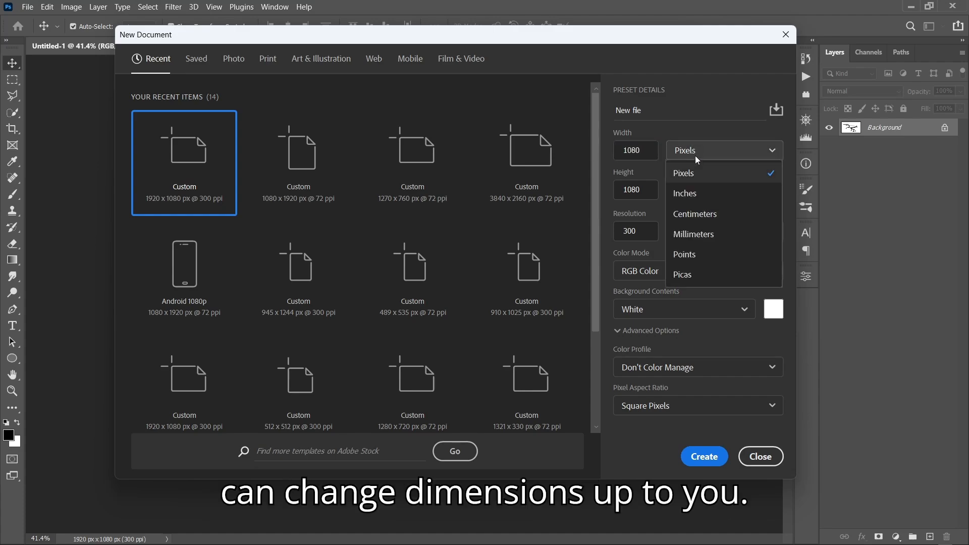
{"action": "left_click", "coordinate": [633, 189]}
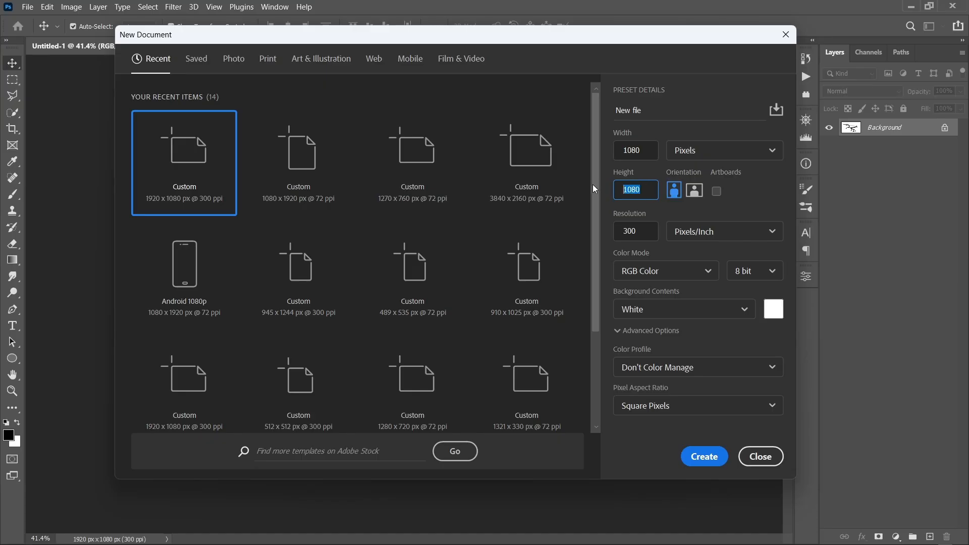
{"action": "type", "text": "192"}
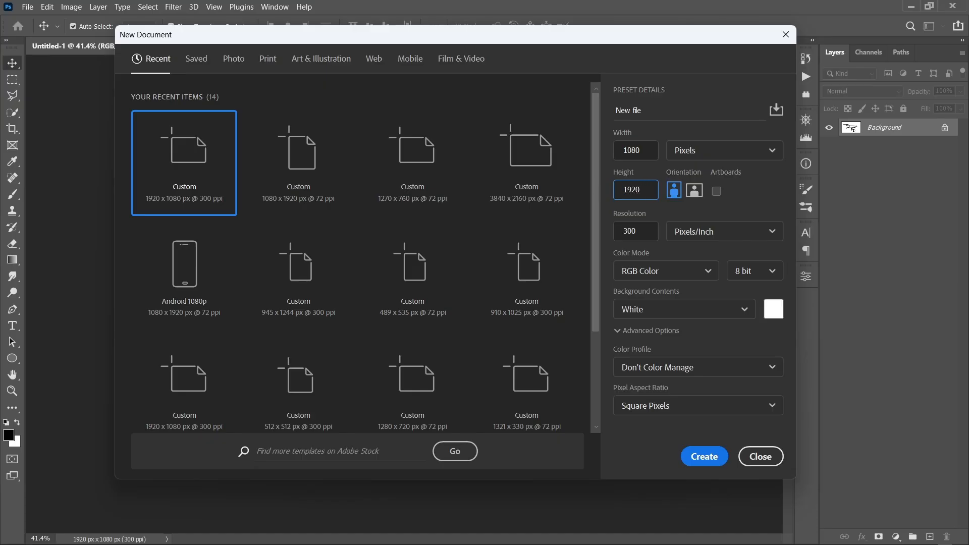
{"action": "left_click", "coordinate": [717, 191]}
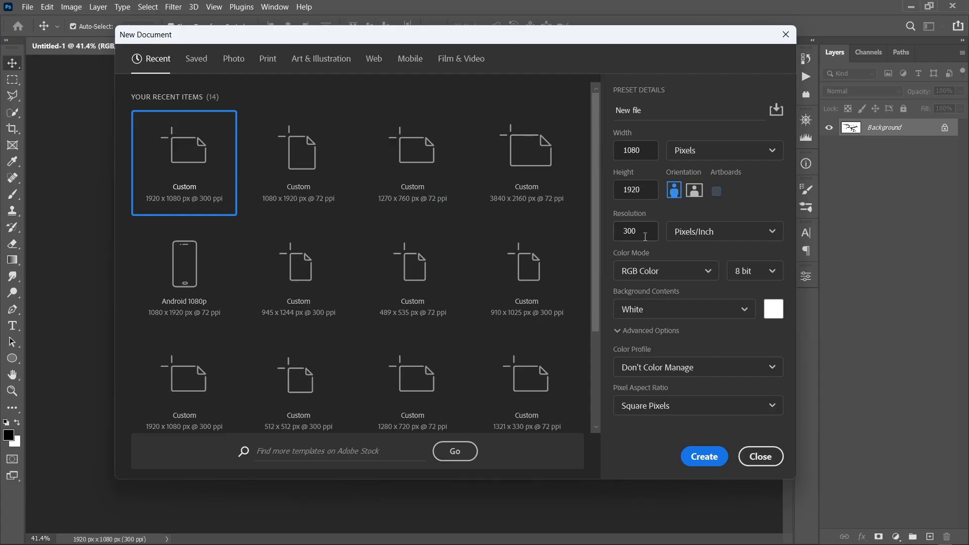
- Try a resolution of 72 pixels per inch for the new document, and set it back to 300 pixels per inch
{"action": "left_click", "coordinate": [629, 229]}
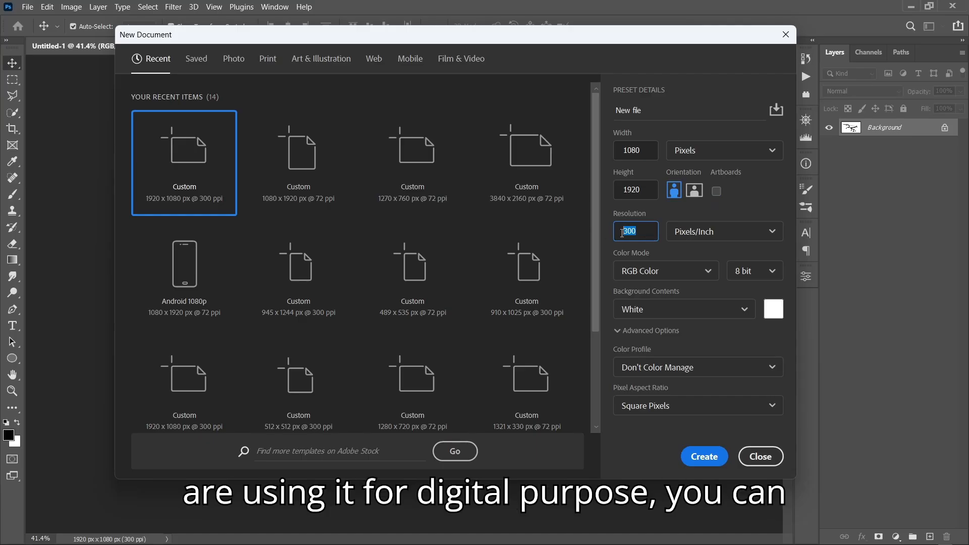
{"action": "type", "text": "72"}
{"action": "left_click_drag", "start_coordinate": [645, 235], "coordinate": [570, 237]}
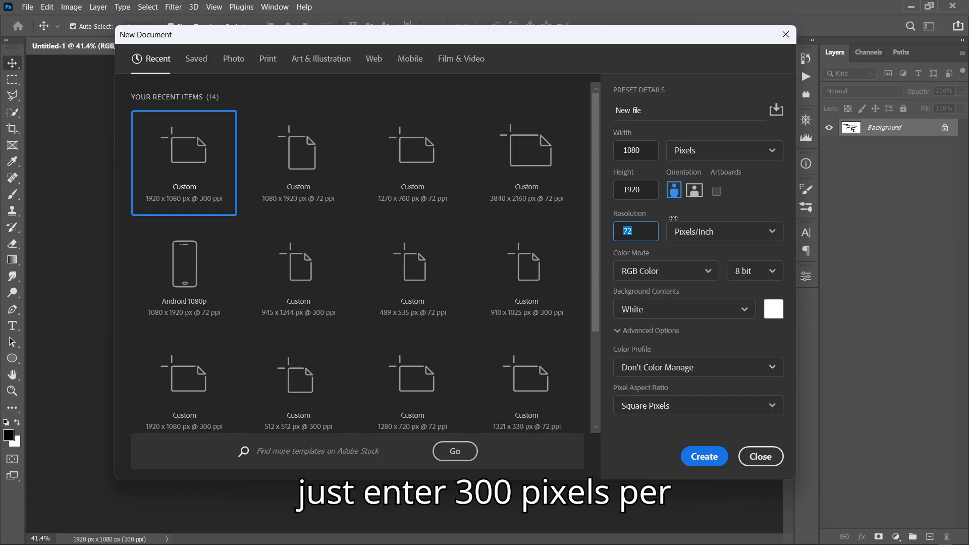
{"action": "type", "text": "300"}
{"action": "left_click", "coordinate": [722, 228]}
{"action": "left_click", "coordinate": [759, 199]}
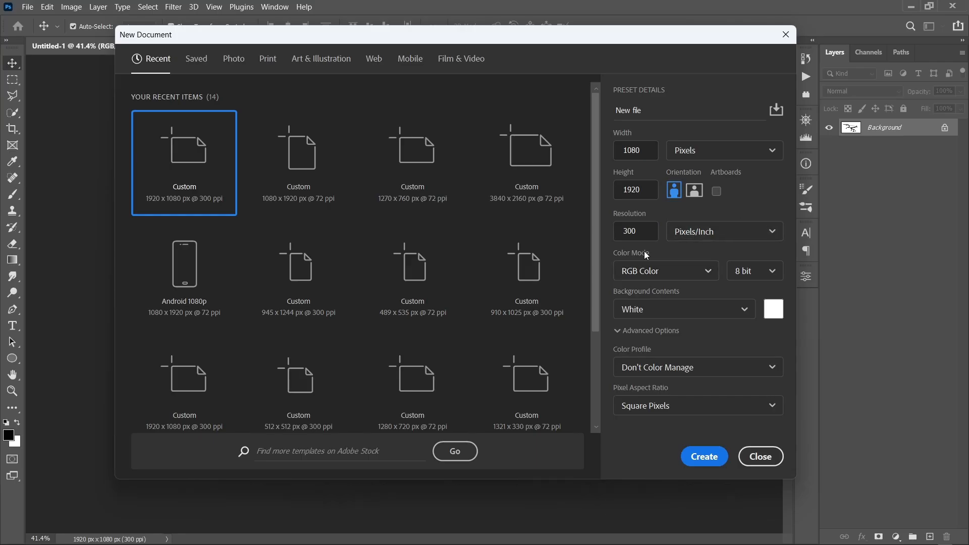
- Examine the available color modes and bit depths for the new document, keeping RGB Color at 8 bit
{"action": "left_click", "coordinate": [670, 275]}
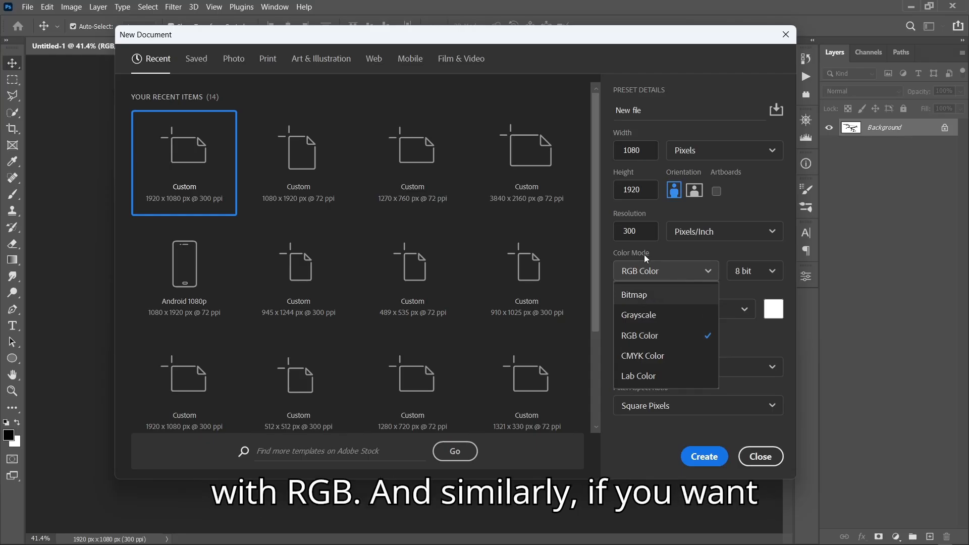
{"action": "left_click", "coordinate": [664, 251]}
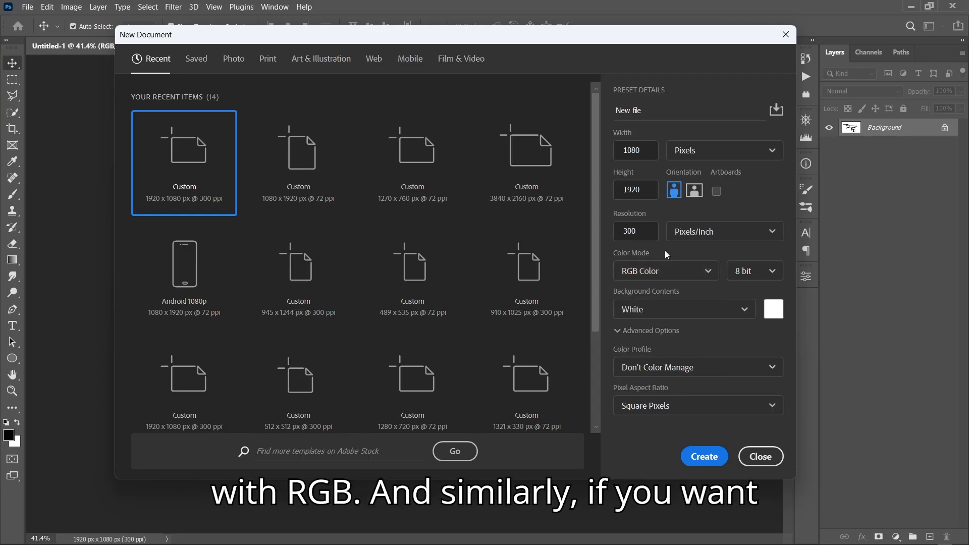
{"action": "left_click", "coordinate": [678, 273]}
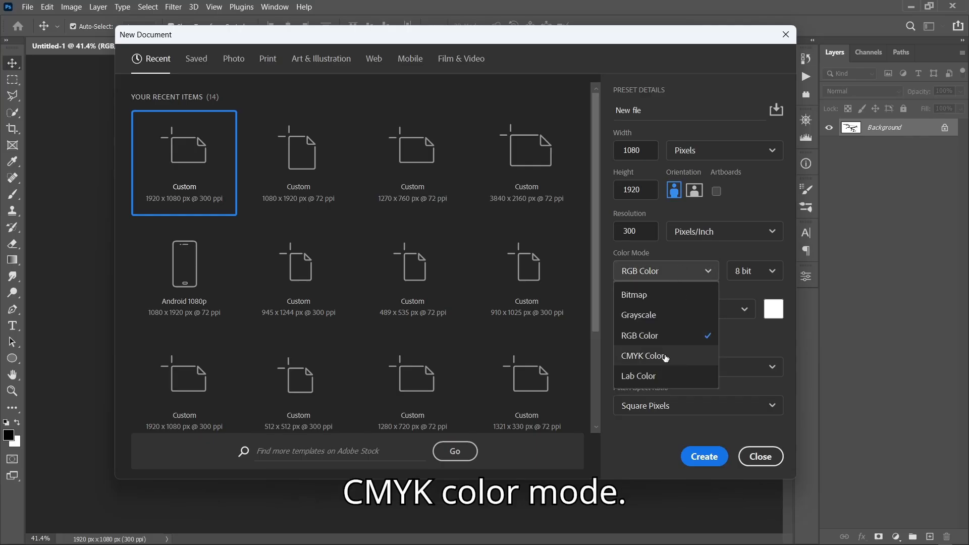
{"action": "left_click", "coordinate": [738, 246]}
{"action": "left_click", "coordinate": [755, 275]}
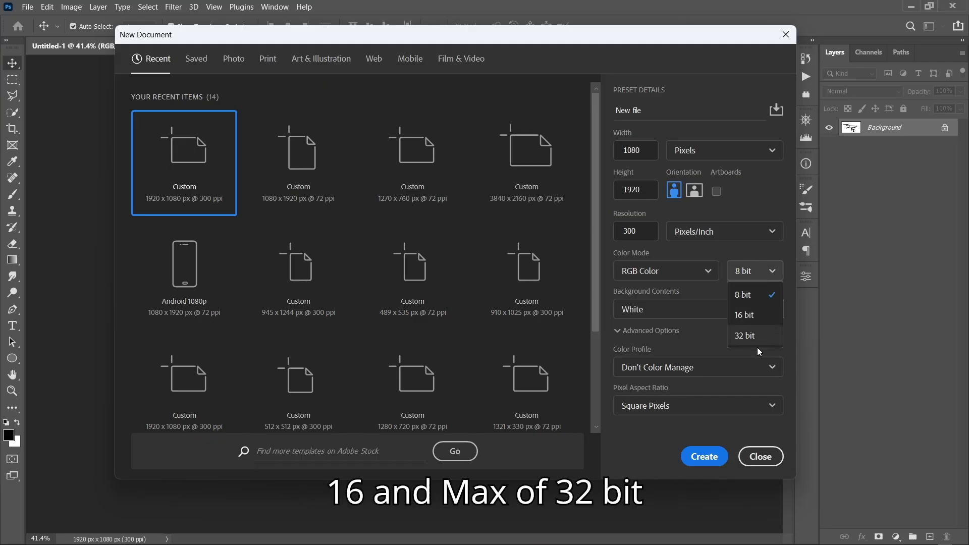
{"action": "left_click", "coordinate": [727, 235]}
{"action": "left_click", "coordinate": [652, 284]}
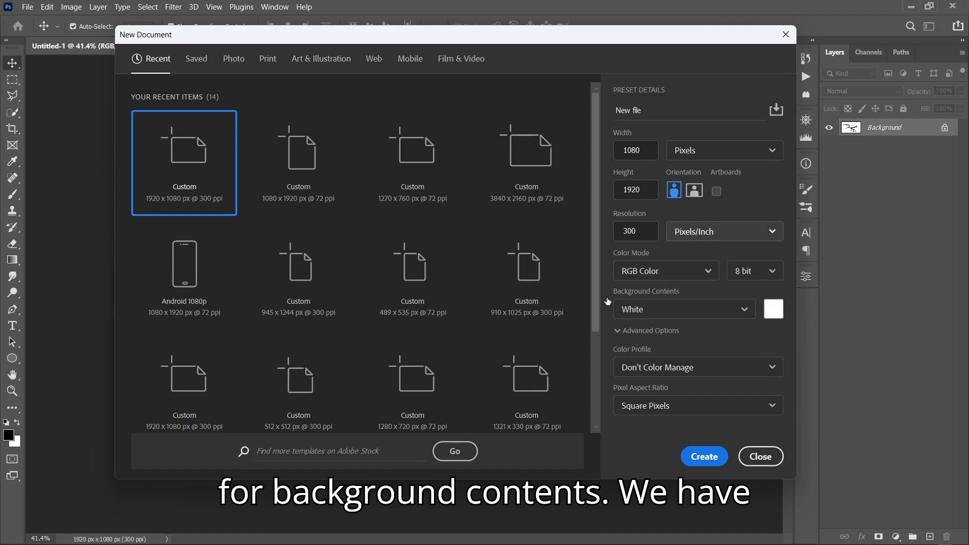
- Try a custom dark red (750000) as the background contents, and set the background contents to Transparent
{"action": "left_click", "coordinate": [645, 308]}
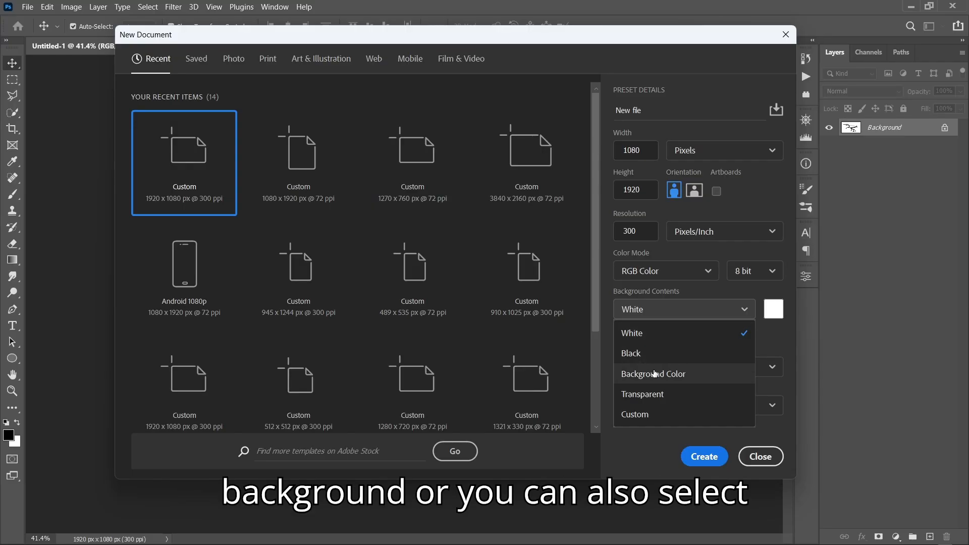
{"action": "left_click", "coordinate": [694, 374]}
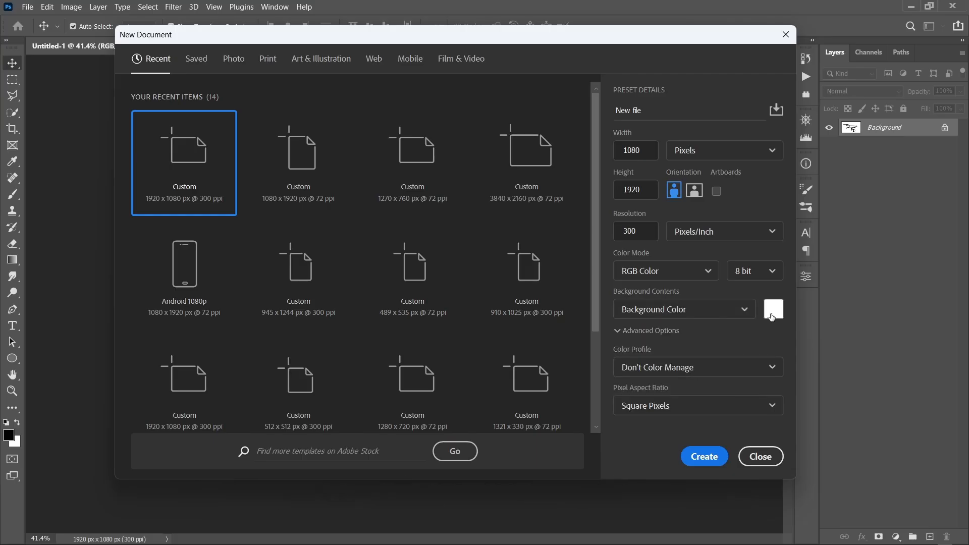
{"action": "left_click", "coordinate": [773, 308]}
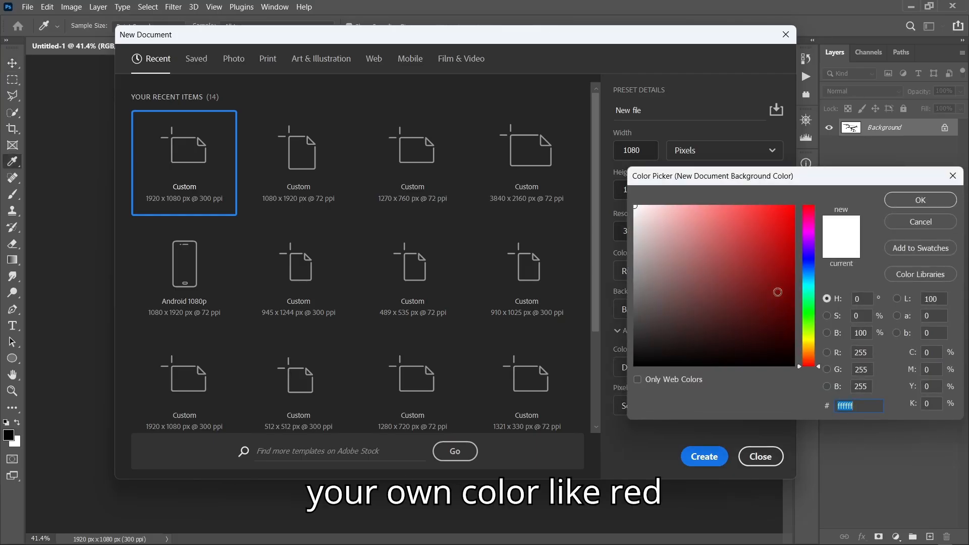
{"action": "left_click_drag", "start_coordinate": [779, 292], "coordinate": [890, 291]}
{"action": "left_click", "coordinate": [907, 199]}
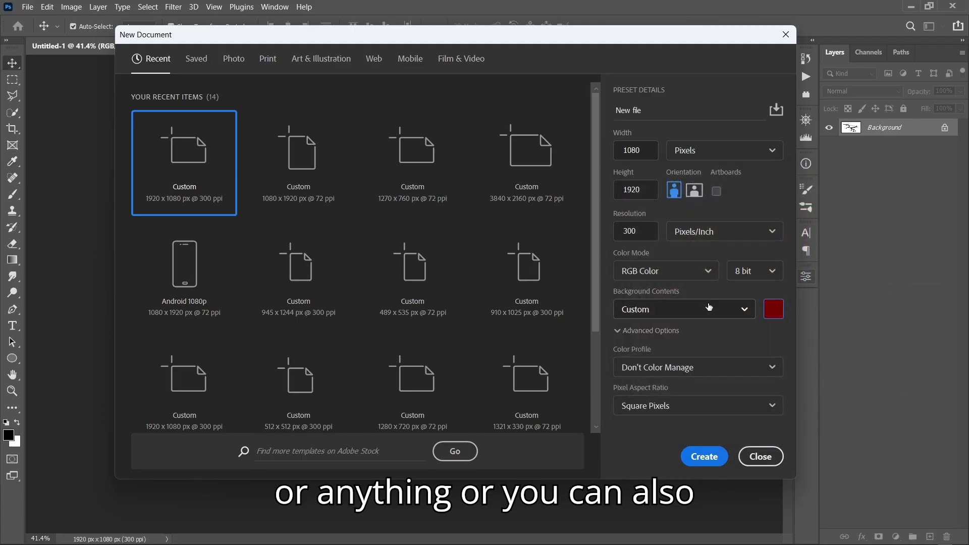
{"action": "left_click", "coordinate": [708, 308]}
{"action": "left_click", "coordinate": [659, 395]}
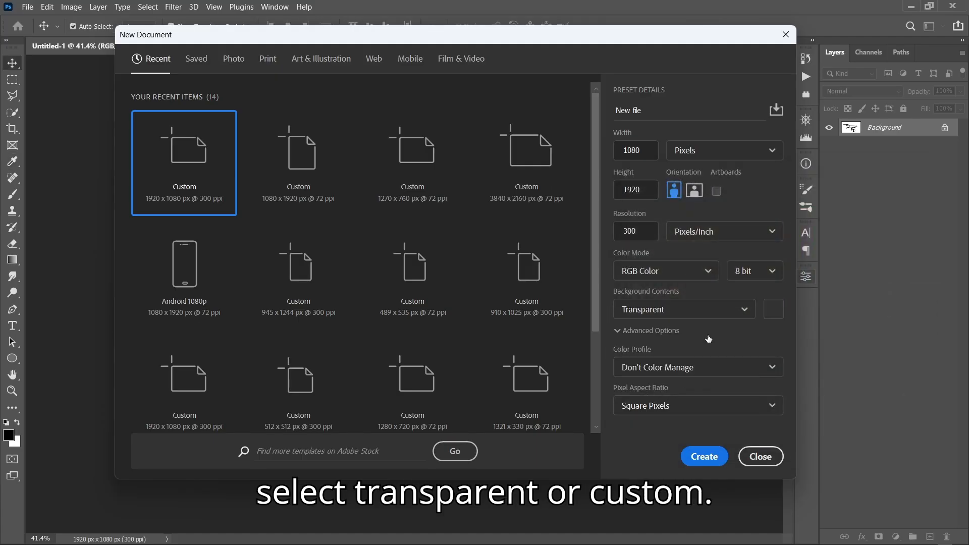
{"action": "left_click", "coordinate": [736, 307]}
{"action": "left_click", "coordinate": [689, 416]}
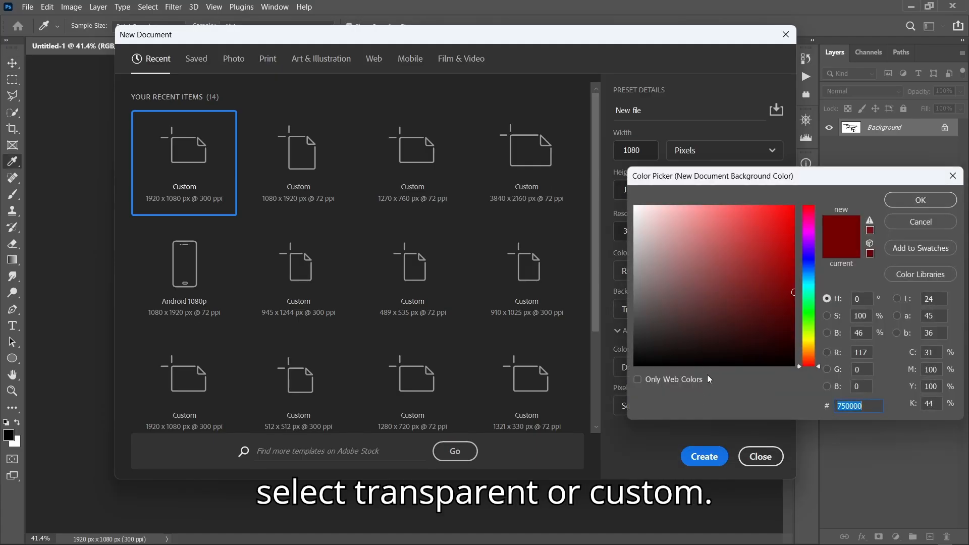
{"action": "left_click", "coordinate": [907, 227]}
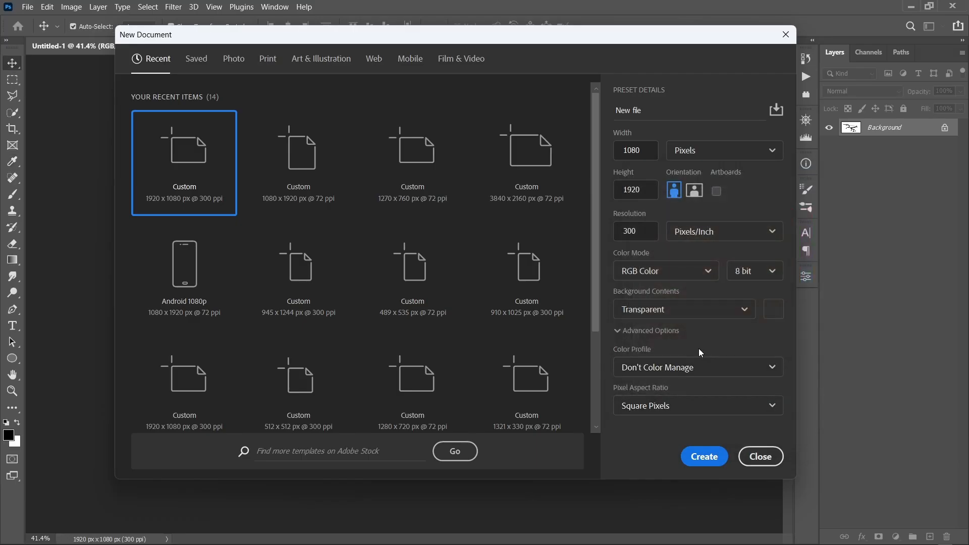
- Check the pixel aspect ratio choices, keep Square Pixels, and create the document
{"action": "left_click", "coordinate": [697, 412]}
{"action": "left_click", "coordinate": [695, 390]}
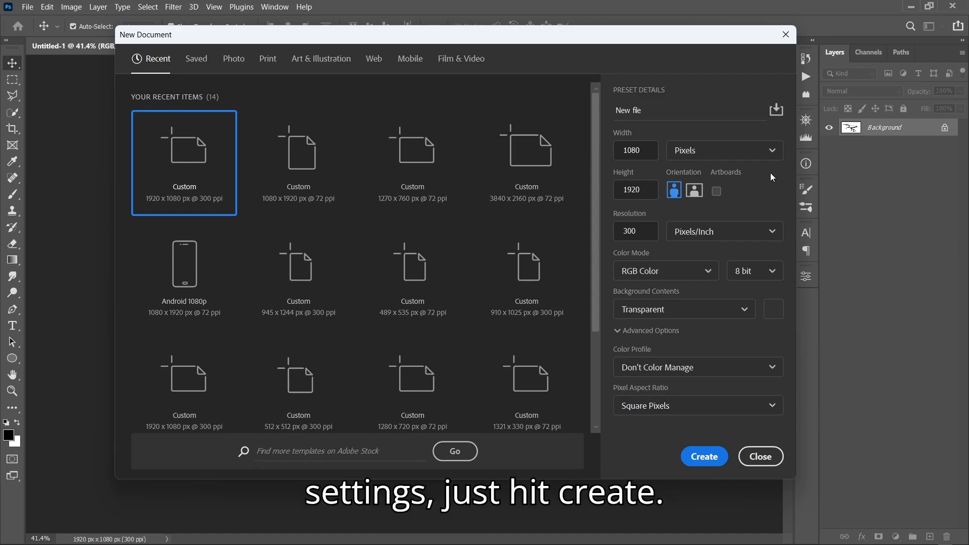
{"action": "left_click", "coordinate": [713, 458]}
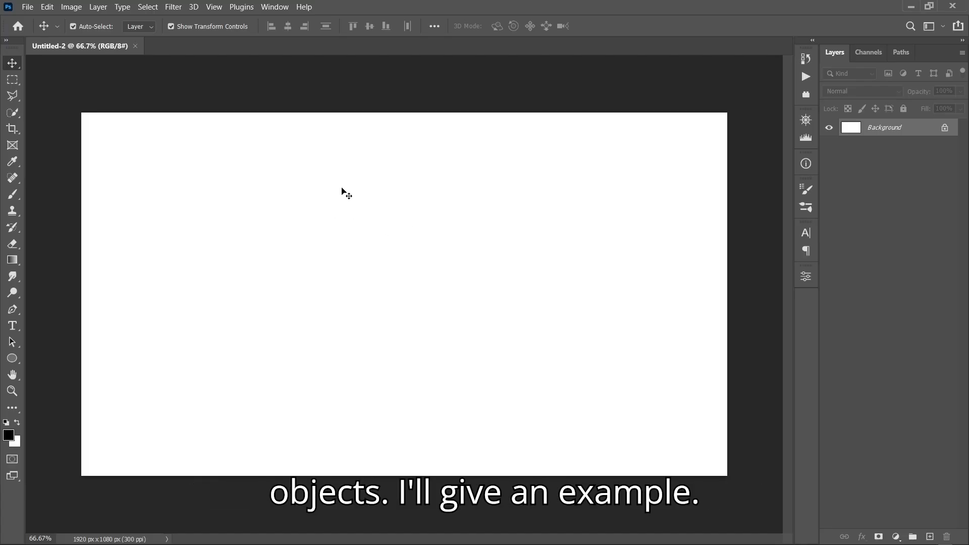
- Draw a black circle about 418 px in diameter left of the canvas centre and close its shape properties
{"action": "left_click", "coordinate": [13, 359]}
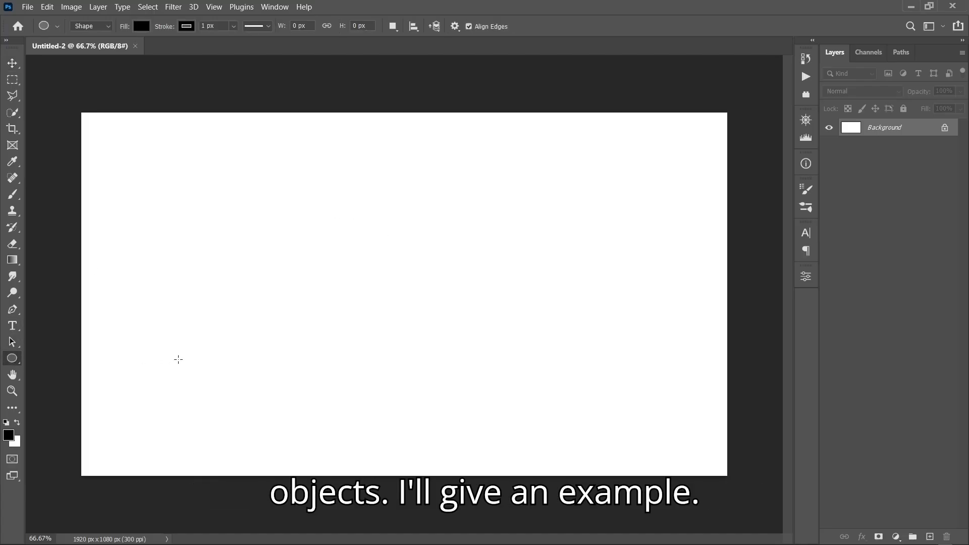
{"action": "left_click_drag", "start_coordinate": [221, 204], "coordinate": [363, 343]}
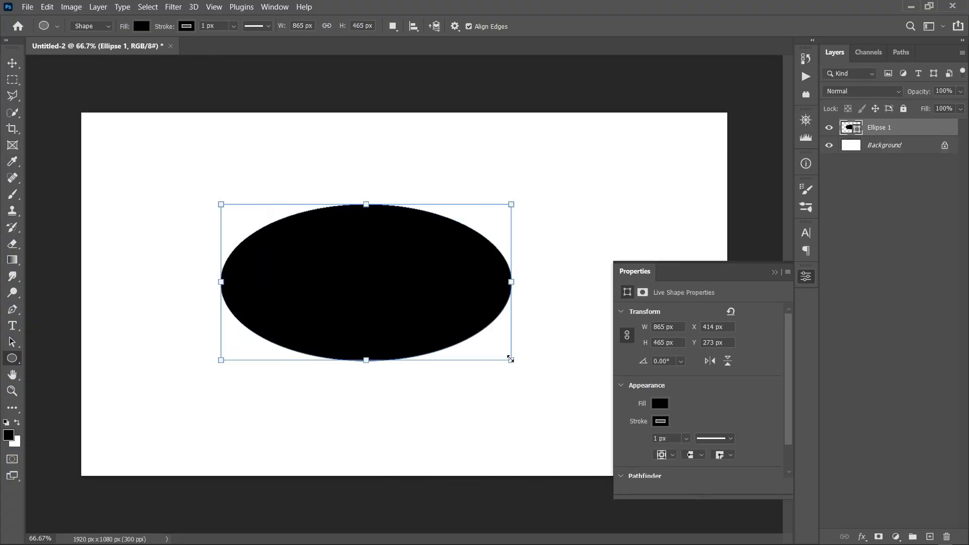
{"action": "key", "text": "v"}
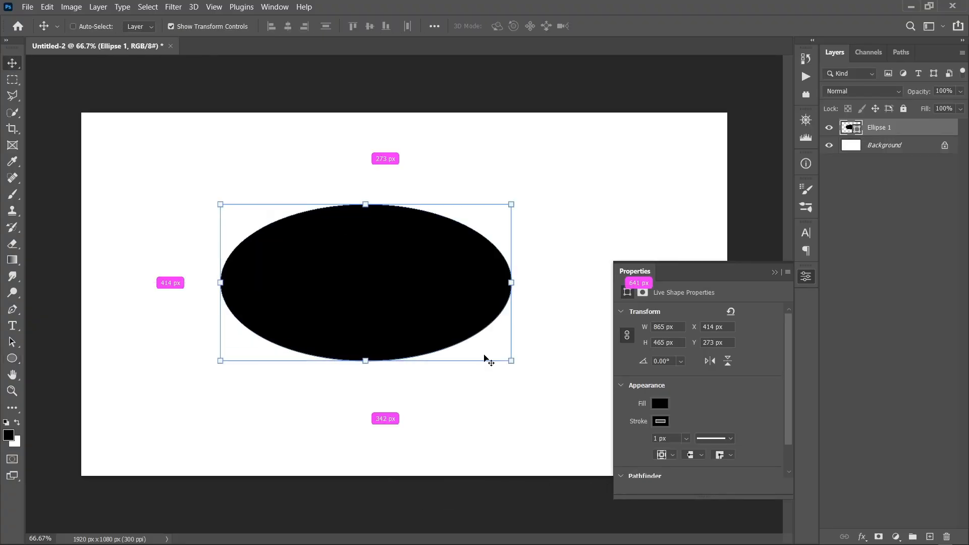
{"action": "key", "text": "ctrl+z"}
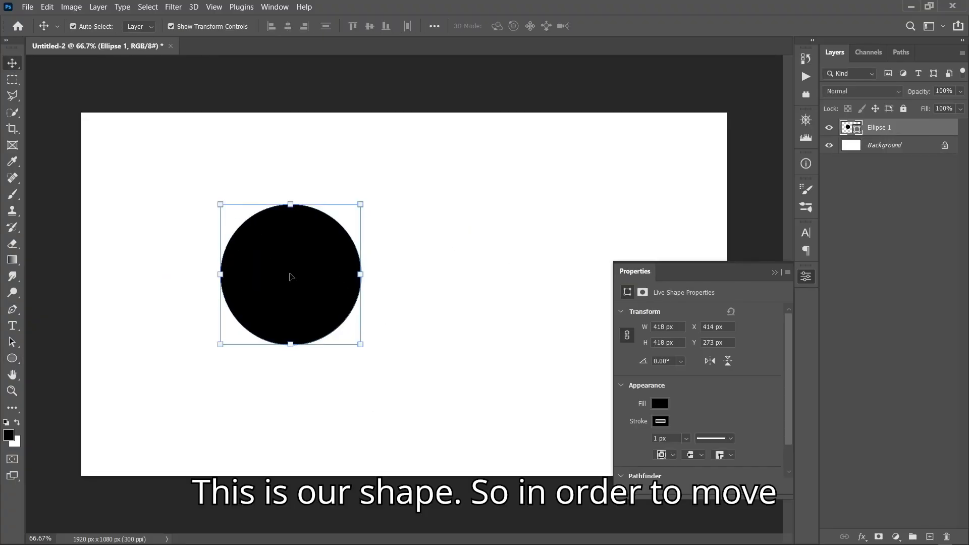
{"action": "left_click", "coordinate": [772, 273]}
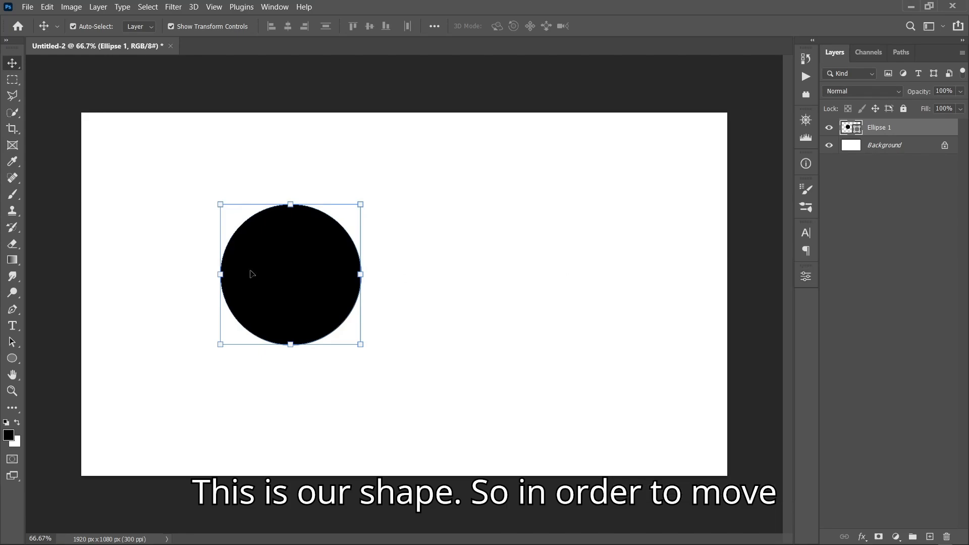
- Move the black circle with the Move tool down and right, to near the centre of the canvas
{"action": "scroll", "coordinate": [253, 273], "scroll_direction": "down", "scroll_amount": 1}
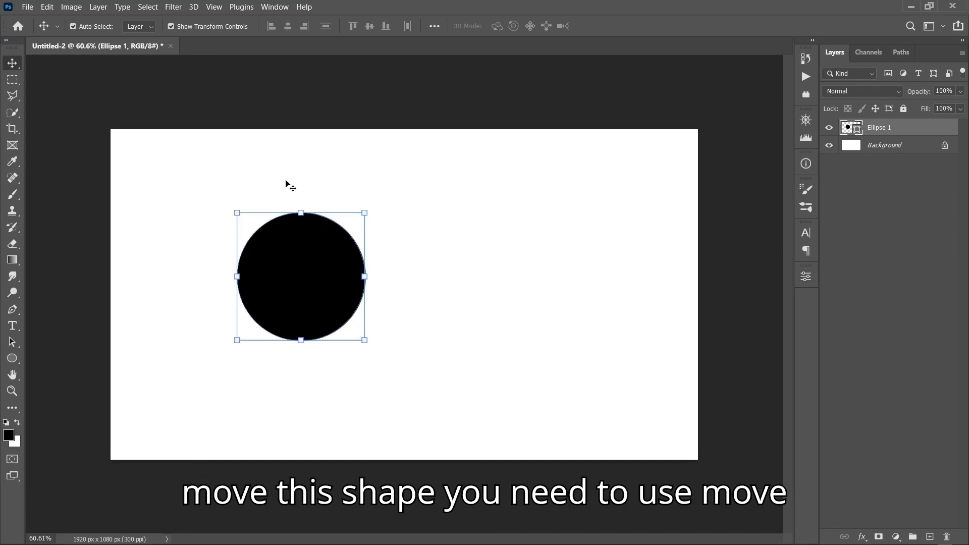
{"action": "left_click_drag", "start_coordinate": [298, 255], "coordinate": [390, 320]}
{"action": "left_click", "coordinate": [530, 288]}
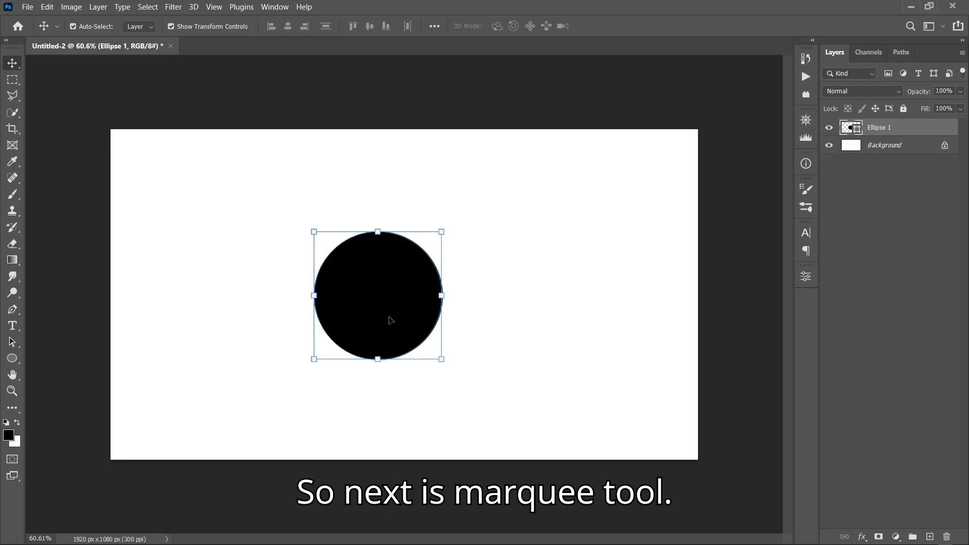
- Make a square selection over the upper-left part of the black circle with the Rectangular Marquee tool
{"action": "left_click", "coordinate": [12, 79]}
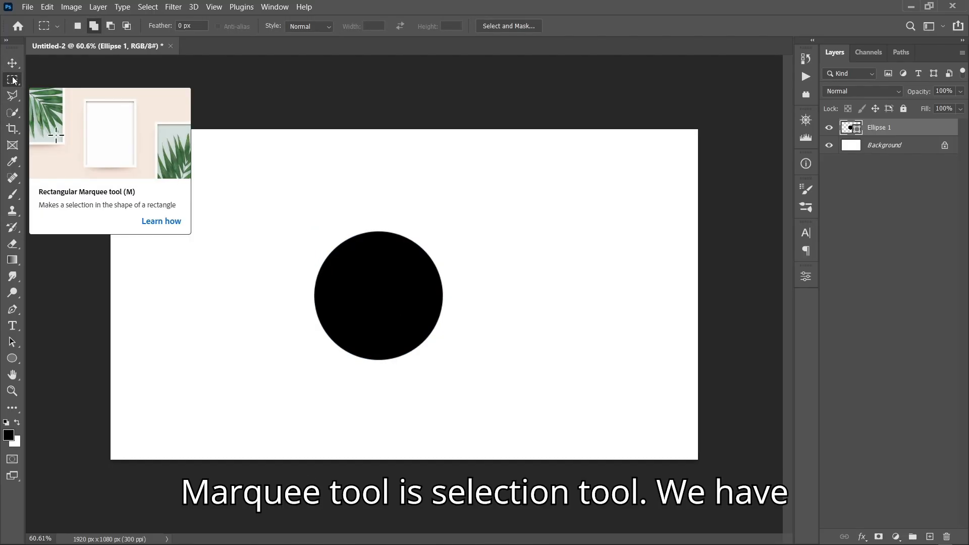
{"action": "right_click", "coordinate": [15, 82]}
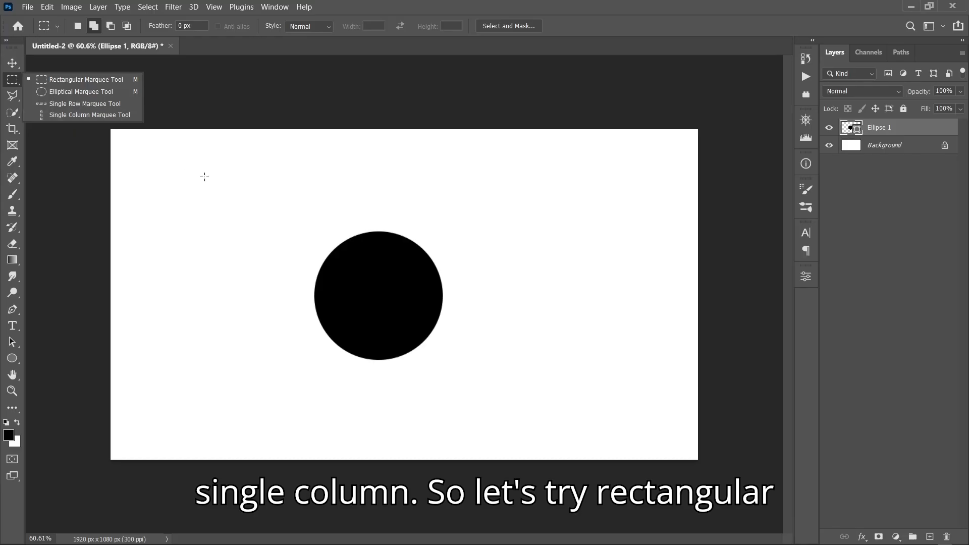
{"action": "left_click", "coordinate": [75, 81]}
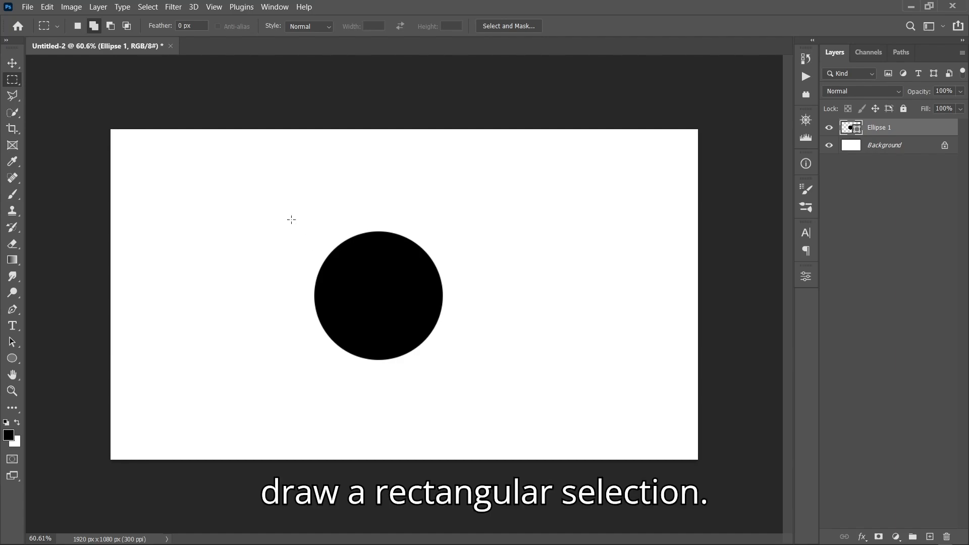
{"action": "left_click_drag", "start_coordinate": [285, 211], "coordinate": [379, 305]}
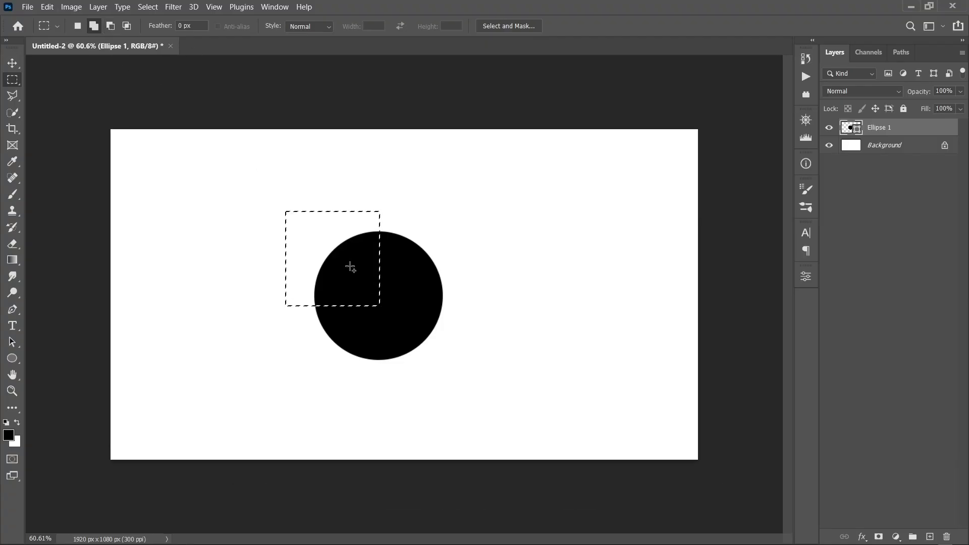
- Replace the rectangular selection with a round Elliptical Marquee selection overlapping the upper-left part of the black circle
{"action": "right_click", "coordinate": [13, 80]}
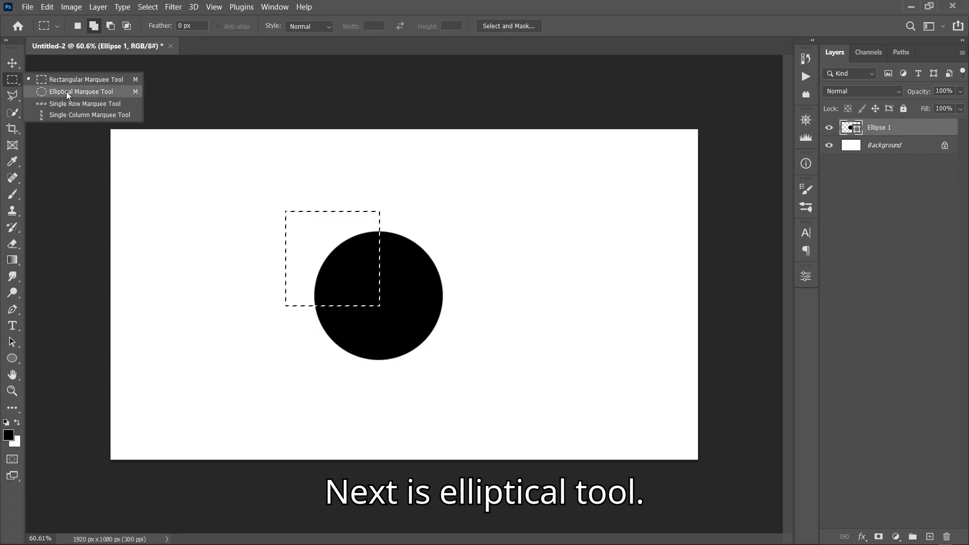
{"action": "left_click", "coordinate": [67, 92]}
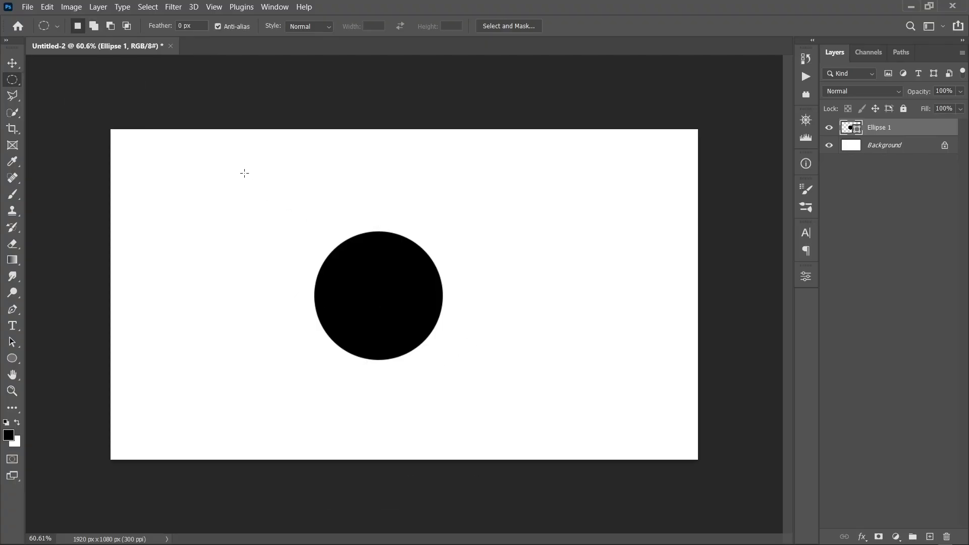
{"action": "left_click_drag", "start_coordinate": [361, 275], "coordinate": [397, 326]}
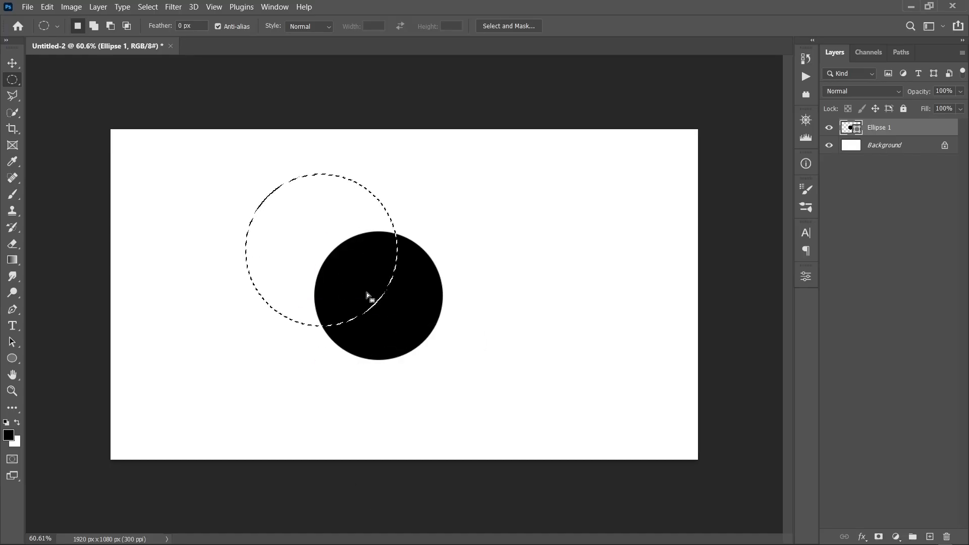
- Select a single row of pixels across the canvas above the black circle with the Single Row Marquee tool
{"action": "right_click", "coordinate": [6, 83]}
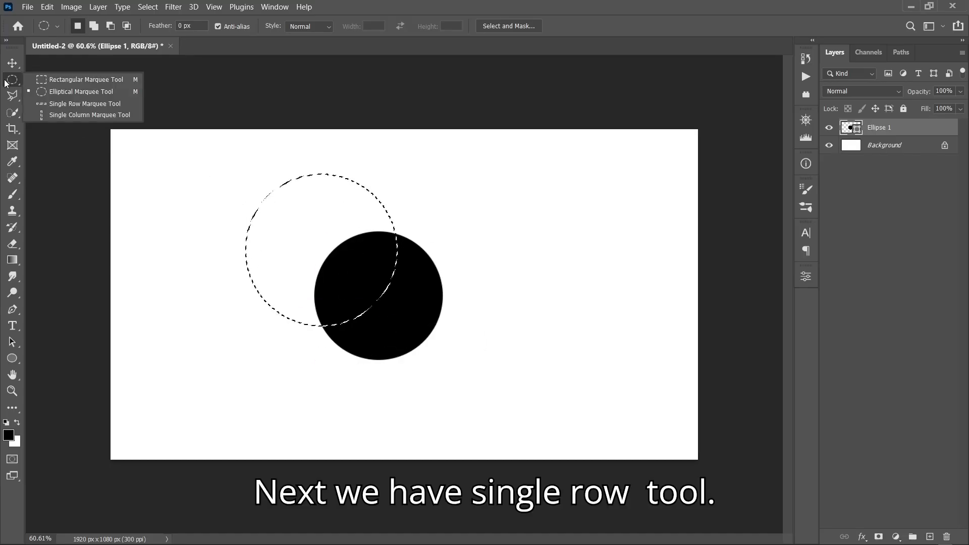
{"action": "left_click", "coordinate": [87, 103]}
{"action": "left_click_drag", "start_coordinate": [235, 169], "coordinate": [307, 189]}
{"action": "scroll", "coordinate": [221, 187], "scroll_direction": "up", "scroll_amount": 5}
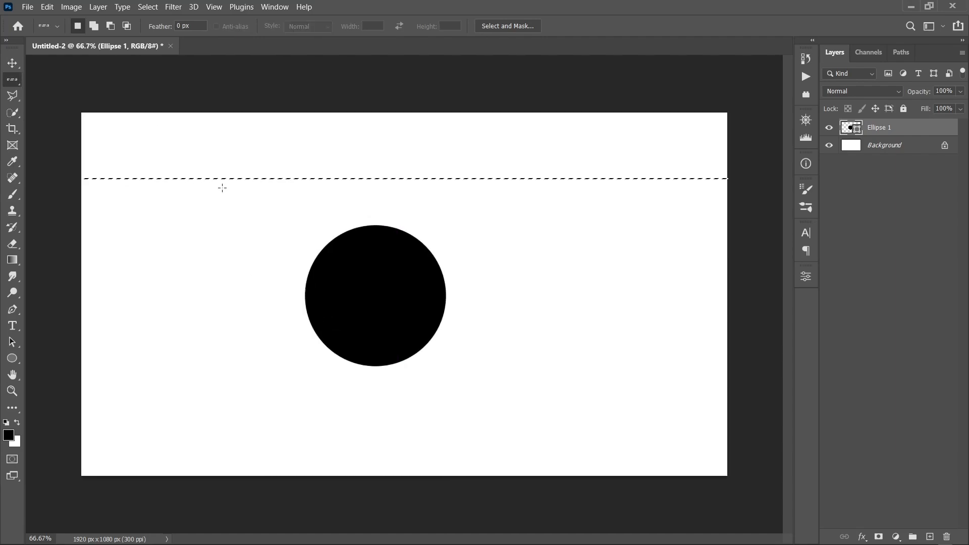
{"action": "scroll", "coordinate": [249, 171], "scroll_direction": "down", "scroll_amount": 5}
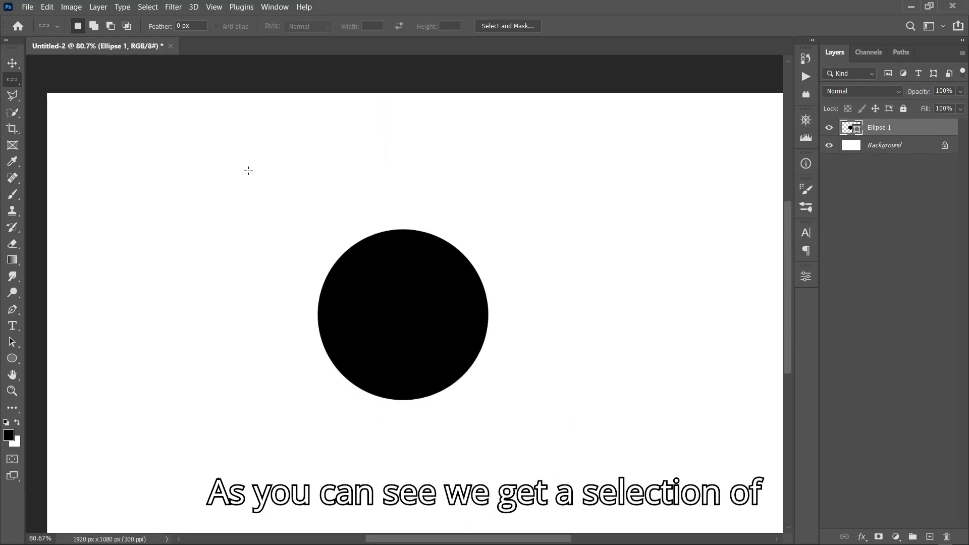
- Select a single column of pixels on the canvas to the left of the black circle with the Single Column Marquee tool
{"action": "right_click", "coordinate": [15, 81]}
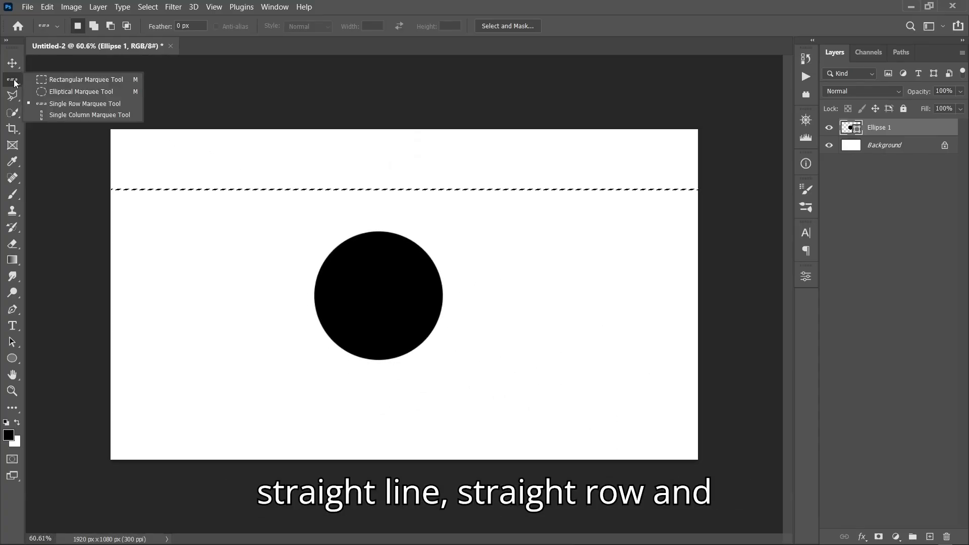
{"action": "left_click", "coordinate": [68, 115]}
{"action": "left_click", "coordinate": [237, 187]}
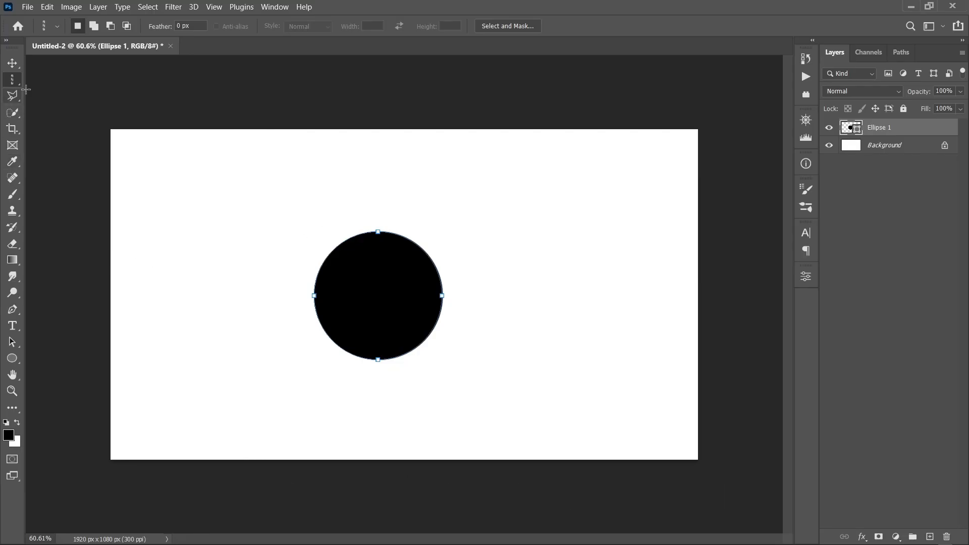
- Make a rough freehand Lasso selection over the black circle's left part, then replace it with one over its upper part
{"action": "left_click", "coordinate": [14, 99]}
{"action": "right_click", "coordinate": [13, 99]}
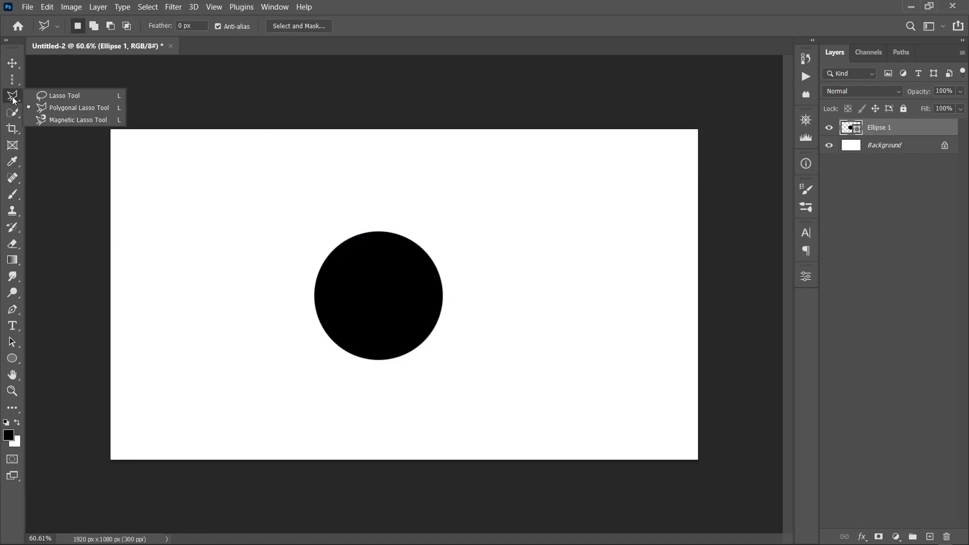
{"action": "left_click", "coordinate": [80, 95]}
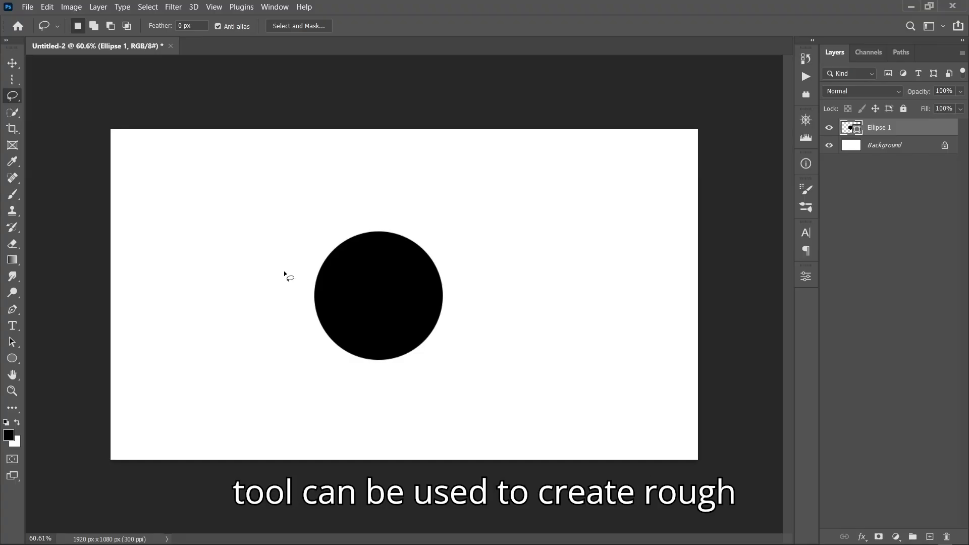
{"action": "mouse_move", "coordinate": [324, 298]}
{"action": "left_mouse_down"}
{"action": "mouse_move", "coordinate": [403, 284]}
{"action": "mouse_move", "coordinate": [409, 355]}
{"action": "mouse_move", "coordinate": [314, 357]}
{"action": "mouse_move", "coordinate": [306, 313]}
{"action": "mouse_move", "coordinate": [327, 296]}
{"action": "left_mouse_up"}
{"action": "mouse_move", "coordinate": [275, 246]}
{"action": "left_mouse_down"}
{"action": "mouse_move", "coordinate": [272, 287]}
{"action": "mouse_move", "coordinate": [367, 300]}
{"action": "mouse_move", "coordinate": [302, 213]}
{"action": "mouse_move", "coordinate": [277, 247]}
{"action": "left_mouse_up"}
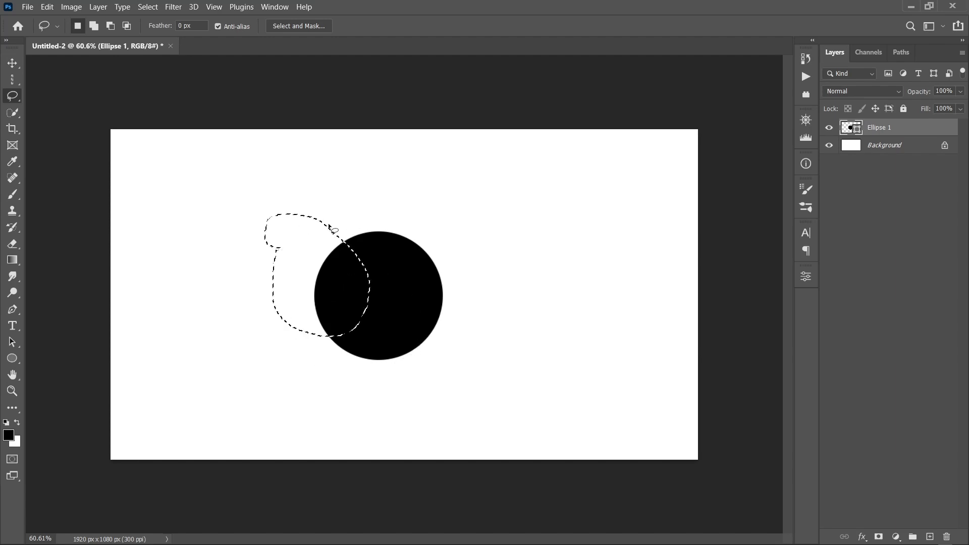
{"action": "mouse_move", "coordinate": [351, 222]}
{"action": "left_mouse_down"}
{"action": "mouse_move", "coordinate": [380, 305]}
{"action": "mouse_move", "coordinate": [423, 240]}
{"action": "mouse_move", "coordinate": [351, 227]}
{"action": "left_mouse_up"}
- Clear the freehand selection, enclose the black circle in a six-sided Polygonal Lasso selection, and deselect it
{"action": "right_click", "coordinate": [13, 95]}
{"action": "left_click", "coordinate": [43, 107]}
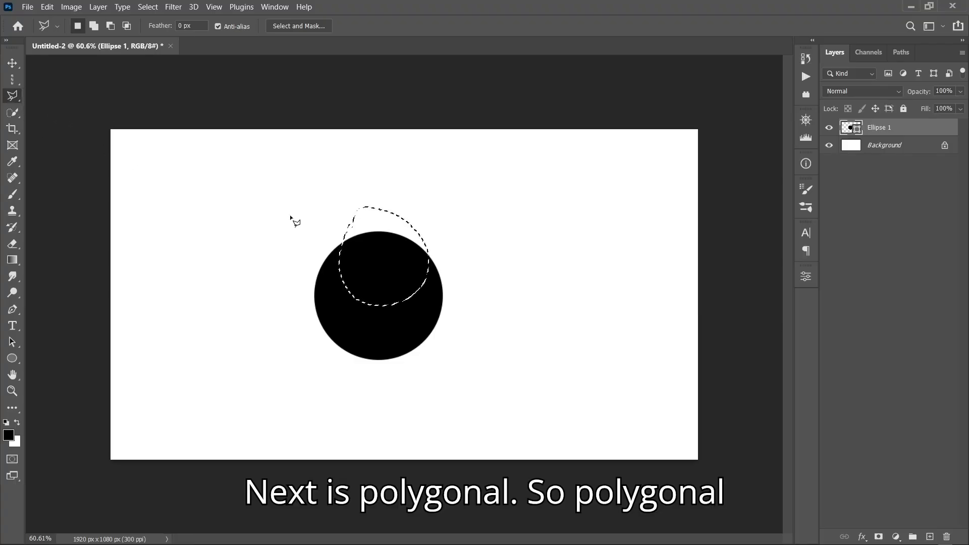
{"action": "key", "text": "ctrl+d"}
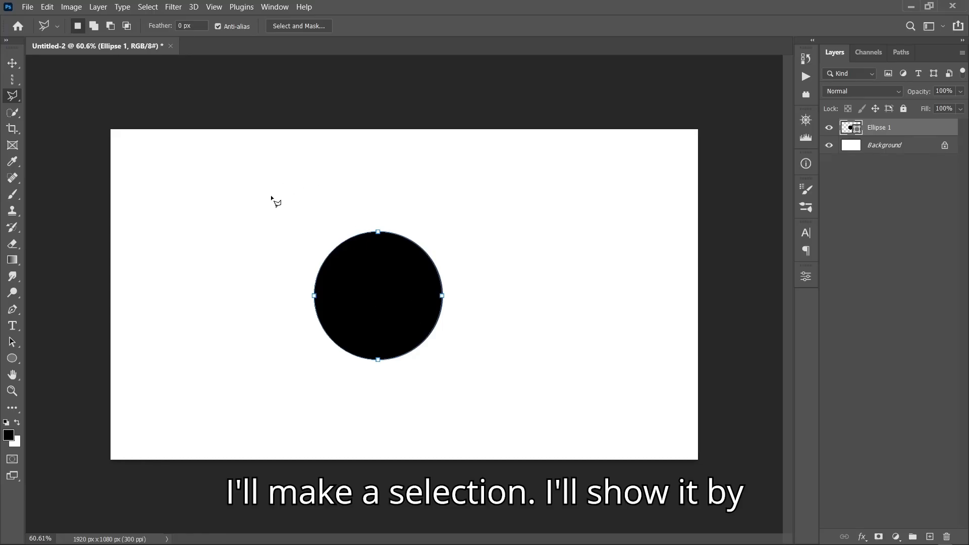
{"action": "left_click", "coordinate": [284, 217]}
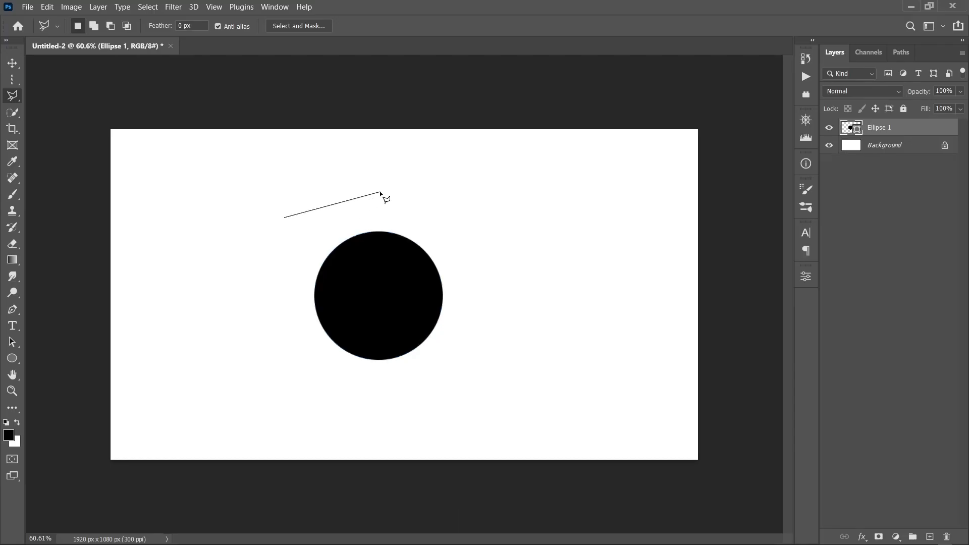
{"action": "left_click", "coordinate": [379, 192]}
{"action": "left_click", "coordinate": [496, 246]}
{"action": "left_click", "coordinate": [458, 369]}
{"action": "left_click", "coordinate": [336, 420]}
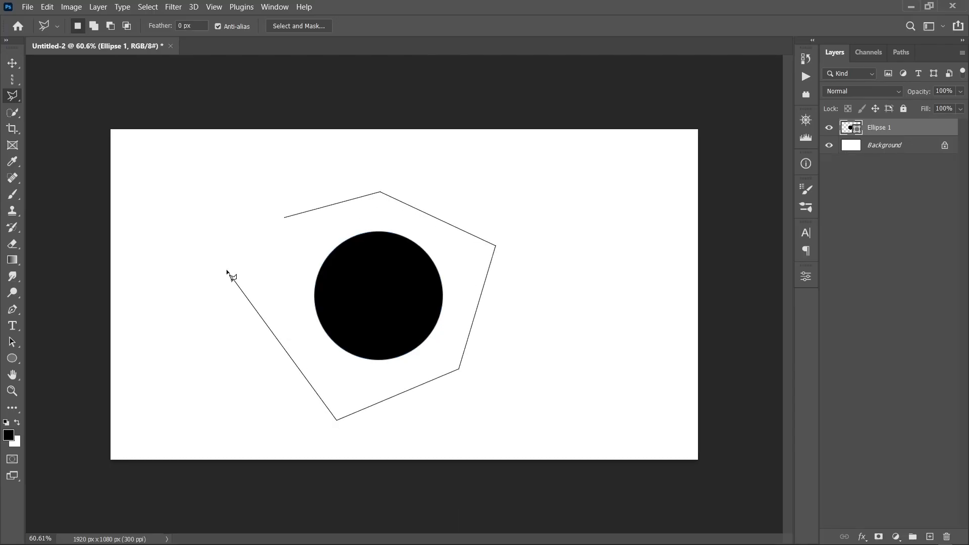
{"action": "left_click", "coordinate": [229, 272]}
{"action": "left_click", "coordinate": [284, 217]}
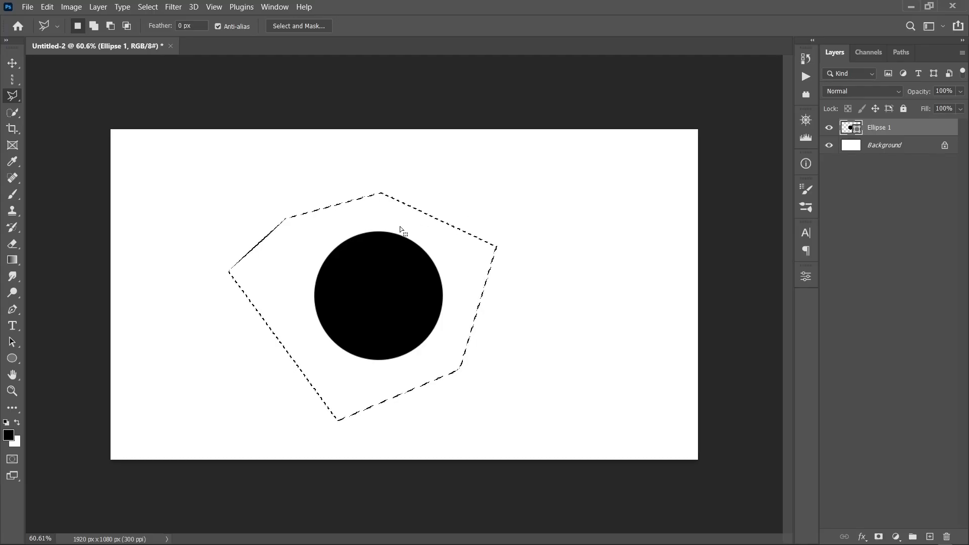
{"action": "scroll", "coordinate": [400, 227], "scroll_direction": "down", "scroll_amount": 1}
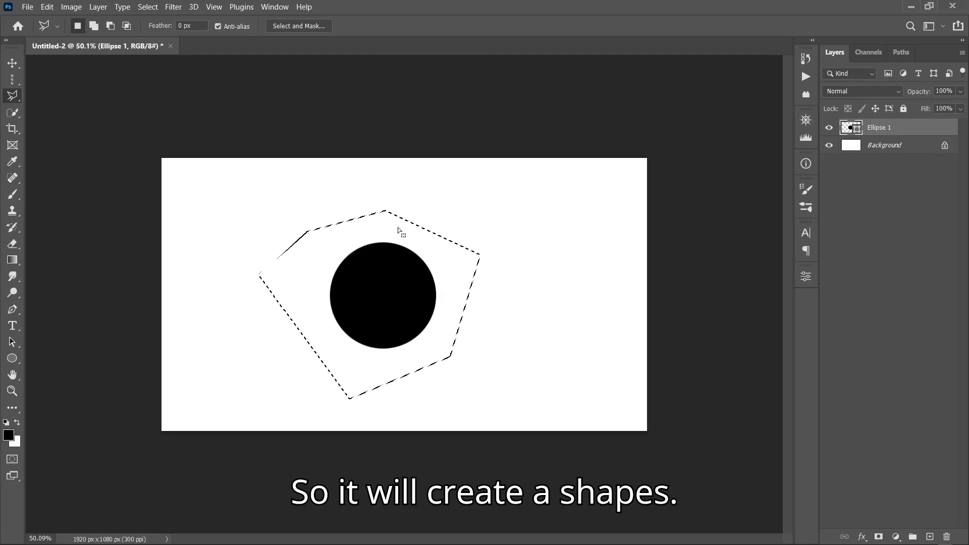
{"action": "key", "text": "ctrl+d"}
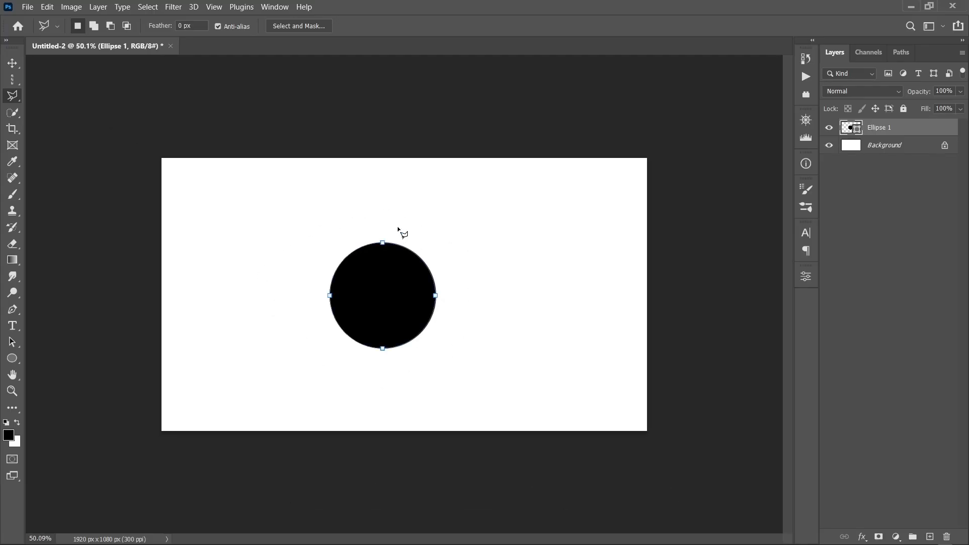
- Trace the black circle's edge all the way round with the Magnetic Lasso tool, then deselect it
{"action": "right_click", "coordinate": [13, 98]}
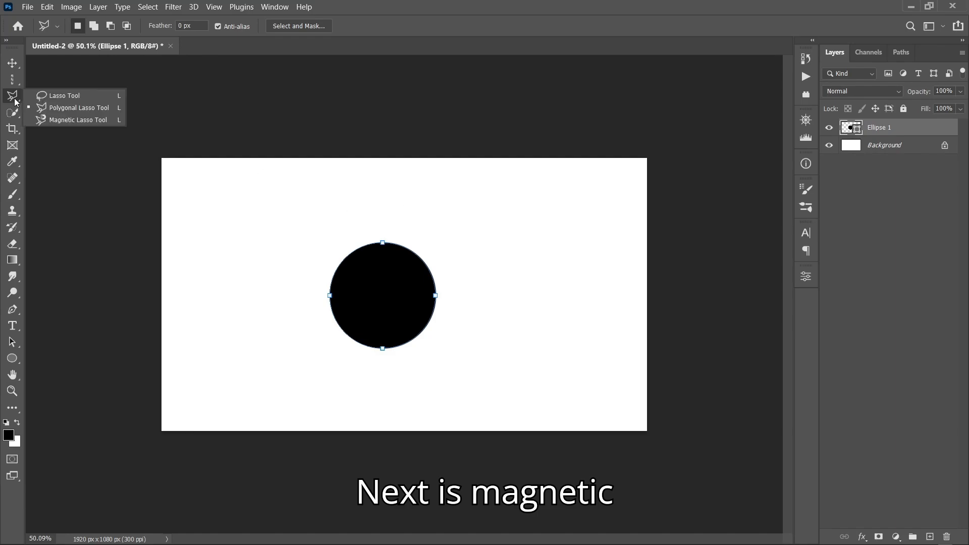
{"action": "left_click", "coordinate": [43, 122]}
{"action": "scroll", "coordinate": [385, 287], "scroll_direction": "up", "scroll_amount": 1}
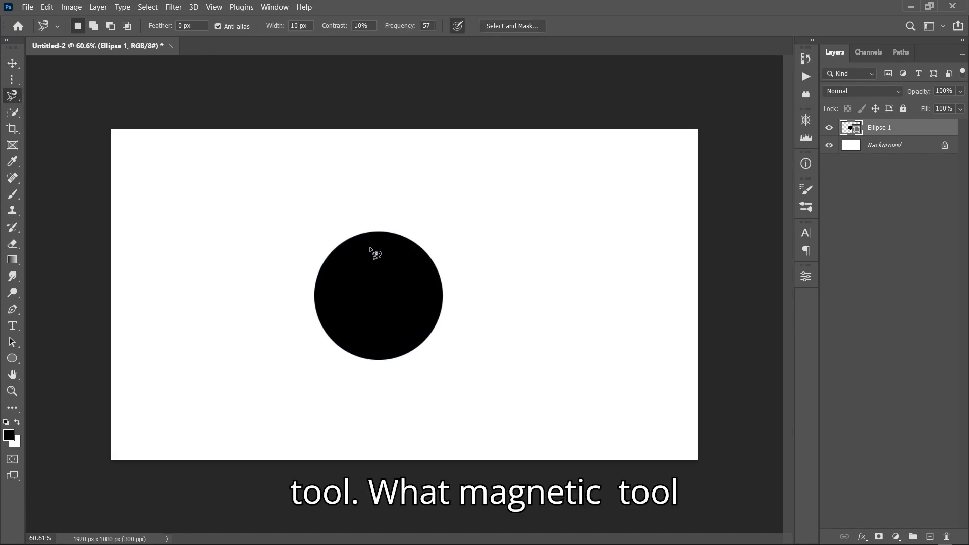
{"action": "scroll", "coordinate": [373, 251], "scroll_direction": "up", "scroll_amount": 1}
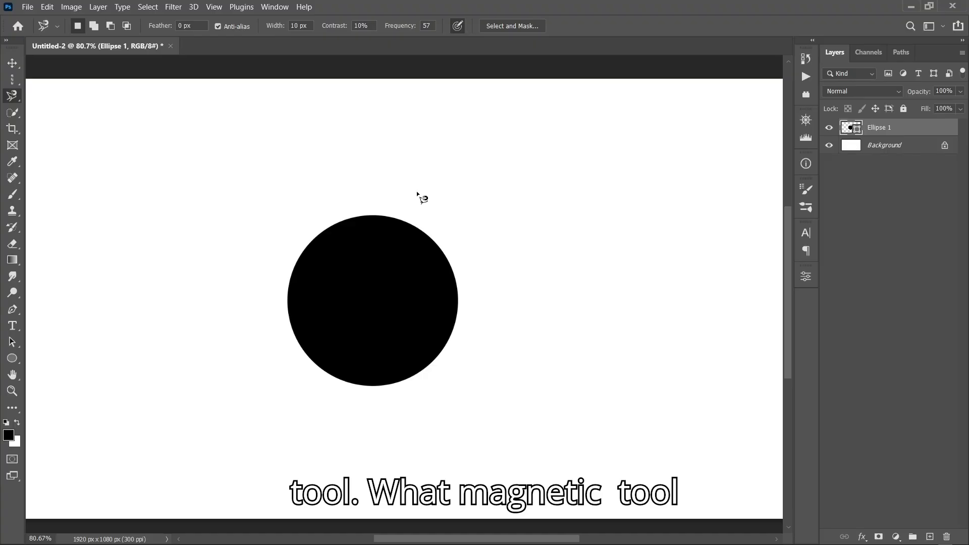
{"action": "left_click", "coordinate": [437, 243]}
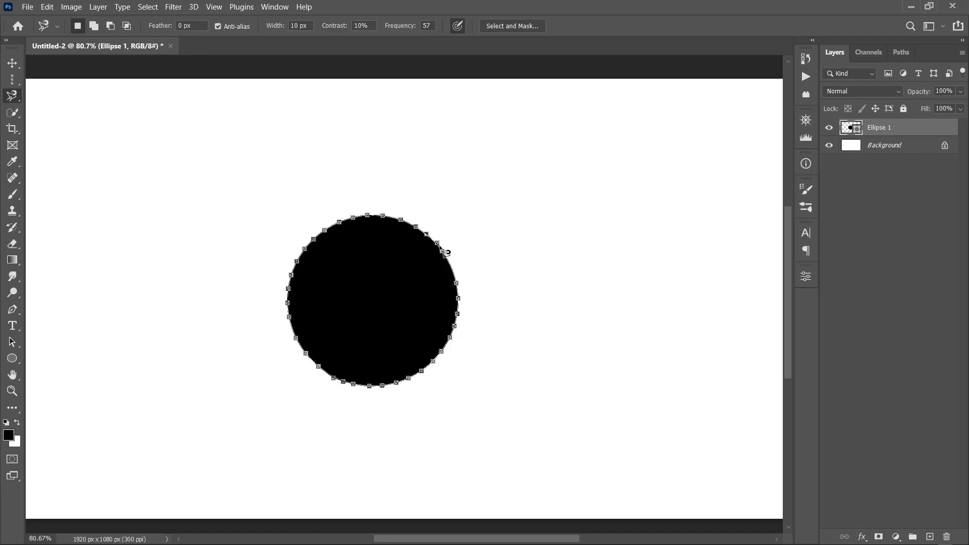
{"action": "left_click", "coordinate": [442, 249]}
{"action": "key", "text": "ctrl+minus"}
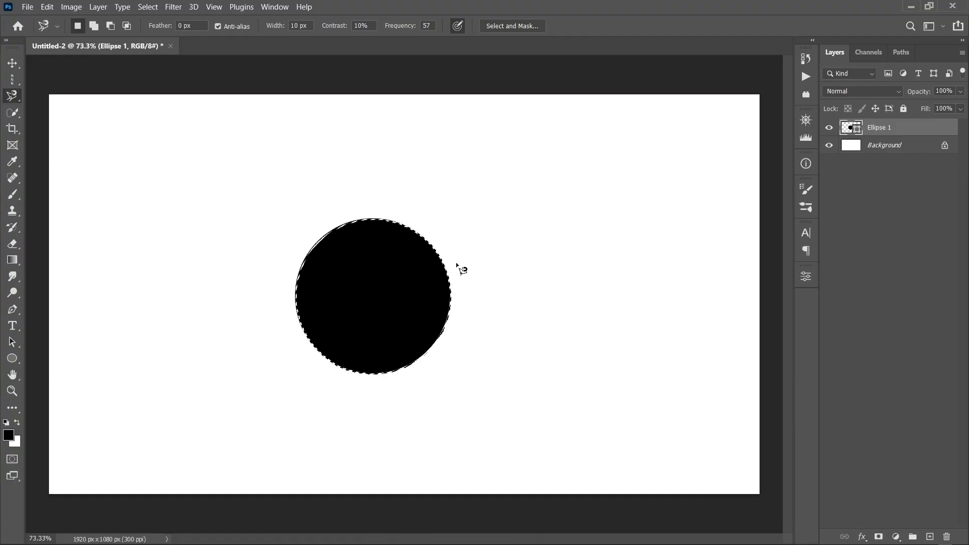
{"action": "scroll", "coordinate": [339, 253], "scroll_direction": "up", "scroll_amount": 6}
{"action": "scroll", "coordinate": [333, 252], "scroll_direction": "down", "scroll_amount": 5}
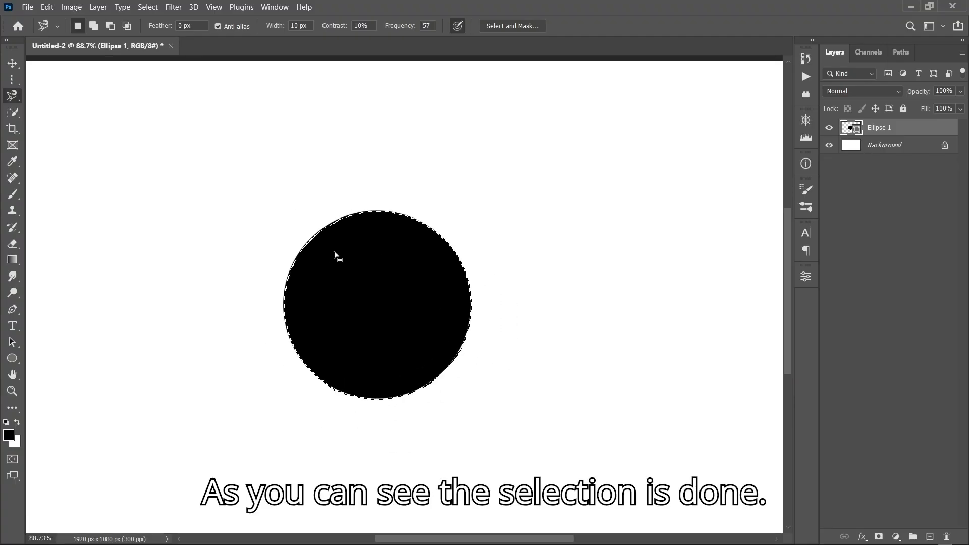
{"action": "key", "text": "ctrl+d"}
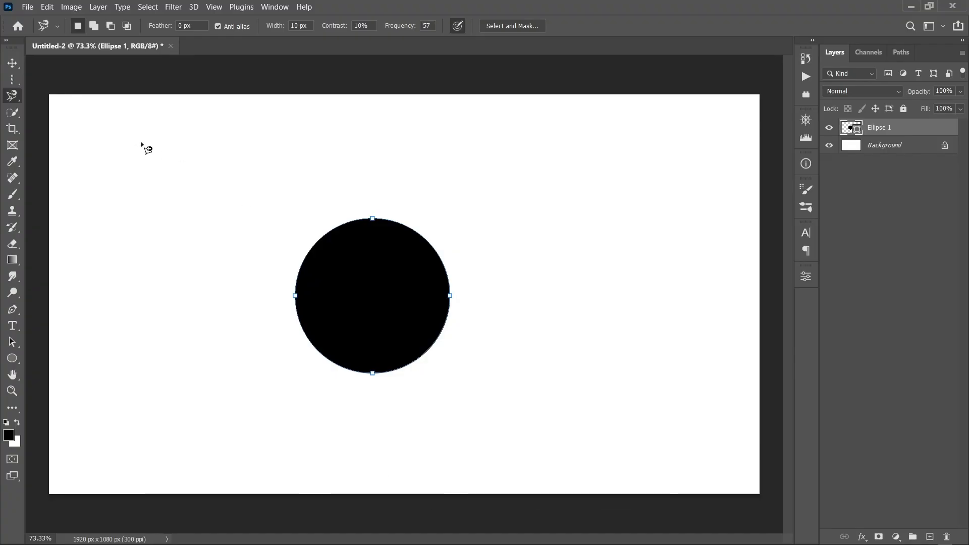
- Narrow the crop frame from both sides to an upright area around the black circle with the Crop tool
{"action": "left_click", "coordinate": [14, 134]}
{"action": "right_click", "coordinate": [14, 136]}
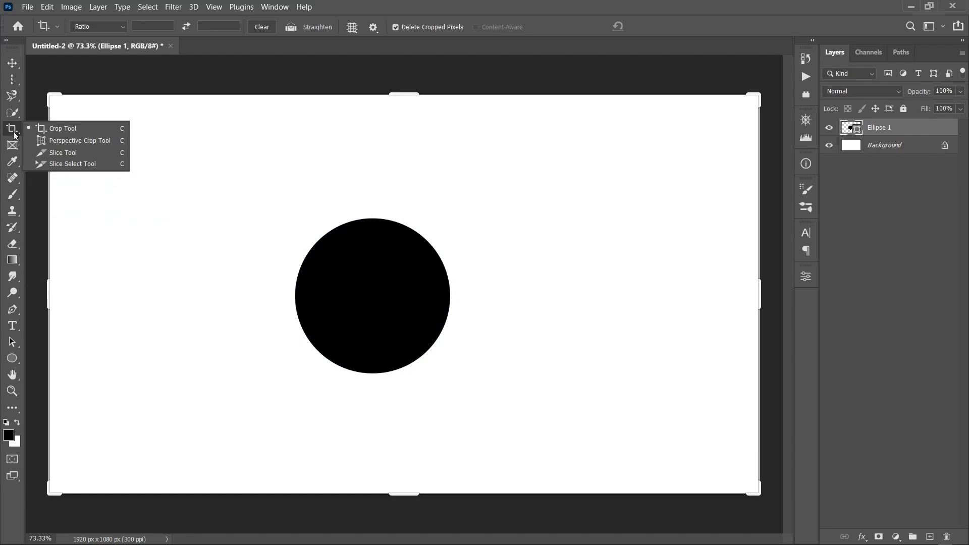
{"action": "left_click", "coordinate": [89, 129]}
{"action": "scroll", "coordinate": [165, 158], "scroll_direction": "down", "scroll_amount": 3}
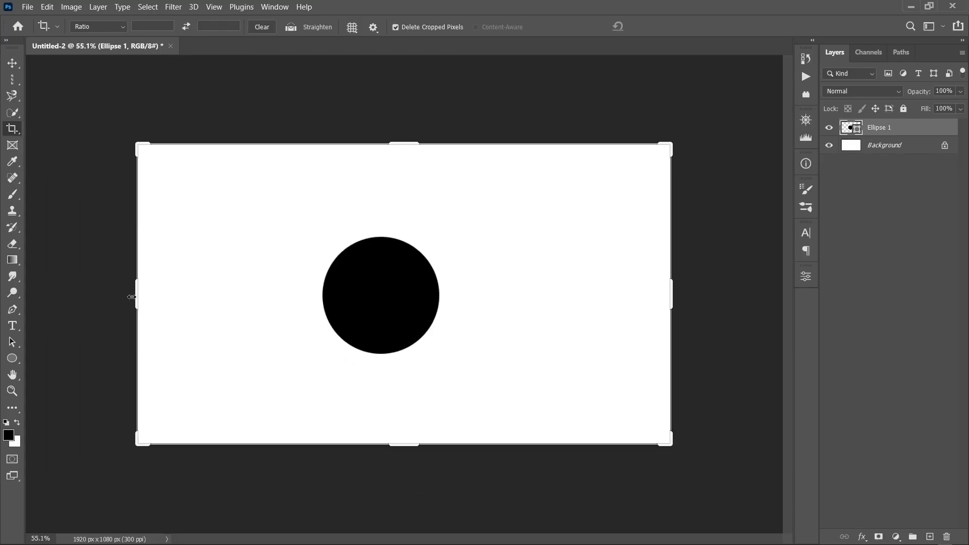
{"action": "left_click_drag", "start_coordinate": [134, 296], "coordinate": [192, 290]}
{"action": "left_click_drag", "start_coordinate": [615, 298], "coordinate": [537, 290]}
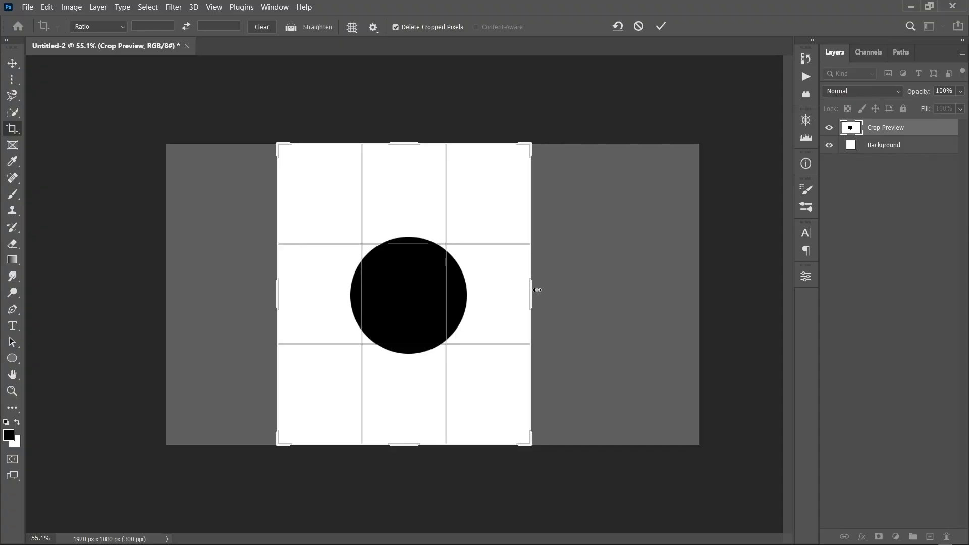
- Set the crop ratio to 1 : 1 (Square) and apply the crop around the black circle
{"action": "left_click", "coordinate": [107, 27]}
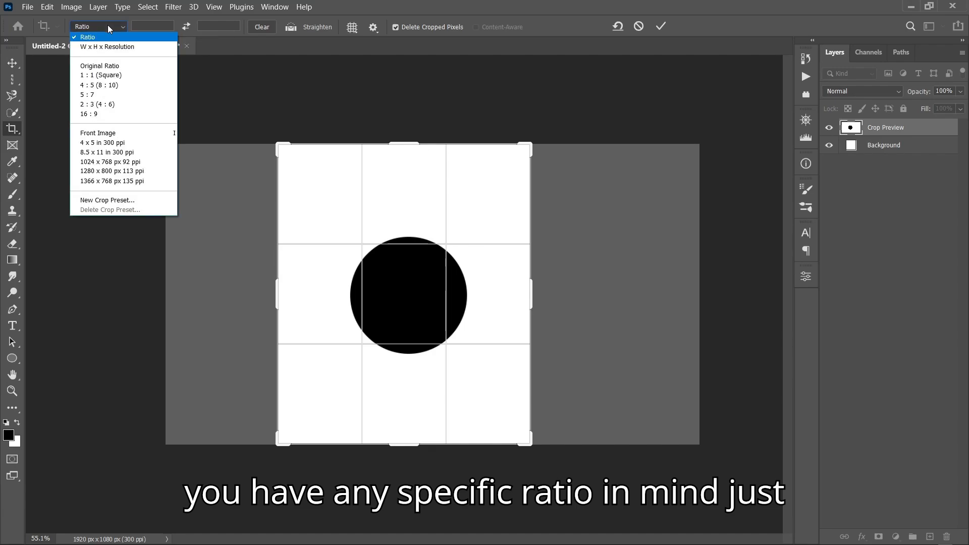
{"action": "left_click", "coordinate": [149, 26]}
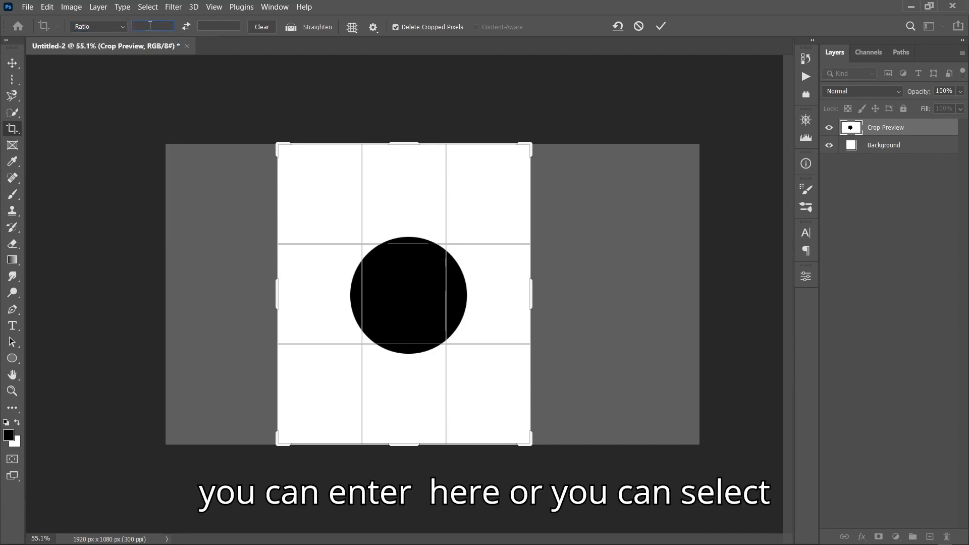
{"action": "left_click", "coordinate": [108, 28]}
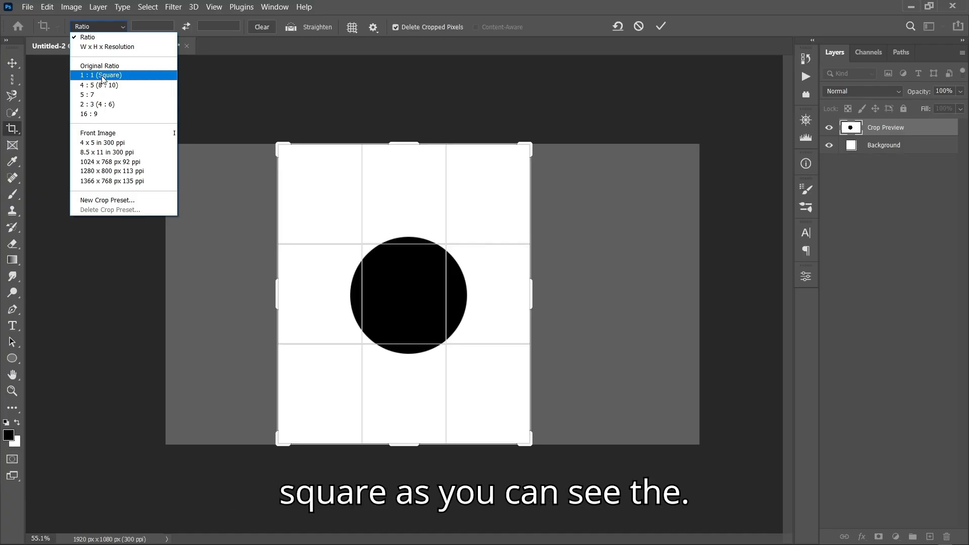
{"action": "left_click", "coordinate": [102, 76]}
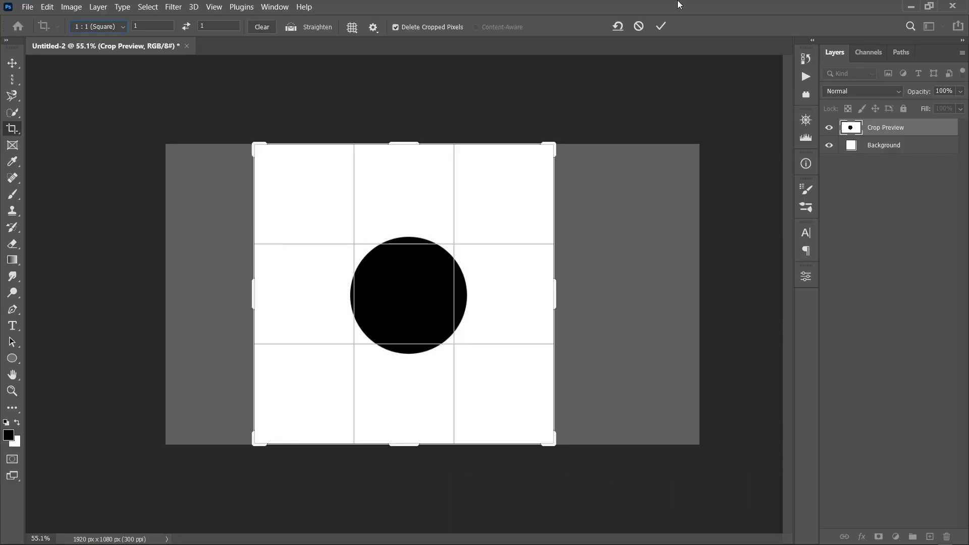
{"action": "left_click", "coordinate": [658, 26]}
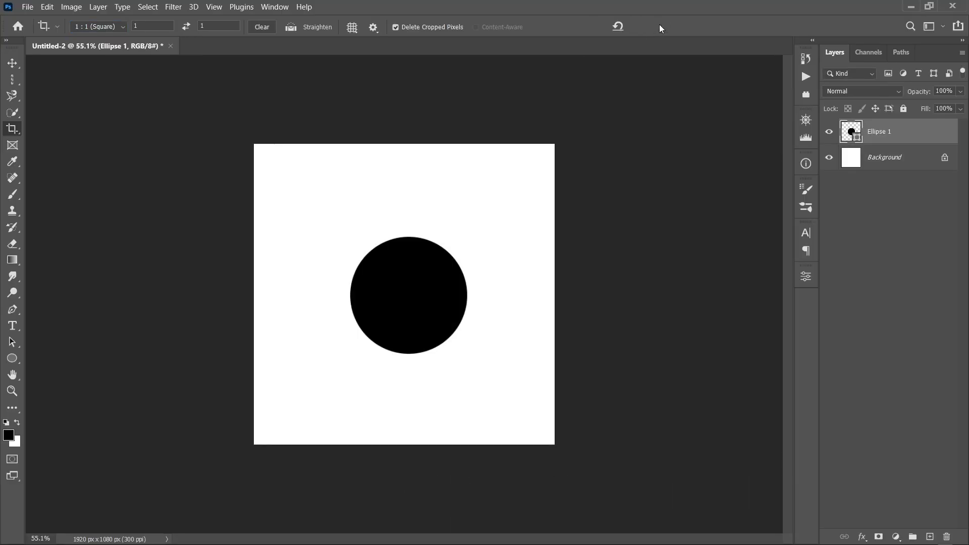
{"action": "scroll", "coordinate": [398, 255], "scroll_direction": "up", "scroll_amount": 1}
{"action": "scroll", "coordinate": [399, 254], "scroll_direction": "down", "scroll_amount": 1}
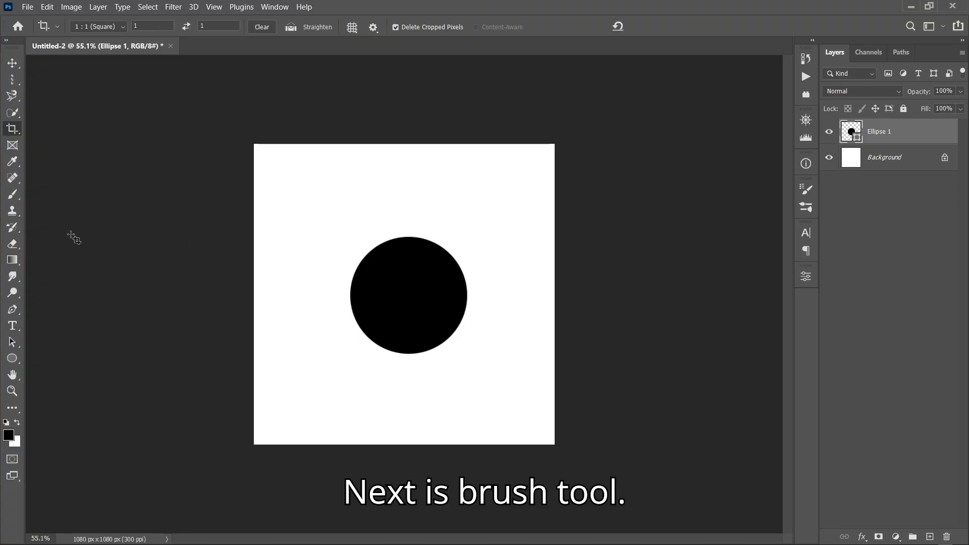
- Add a new layer above the circle and set the foreground color to purple 764fe6 for the Brush tool
{"action": "left_click", "coordinate": [13, 194]}
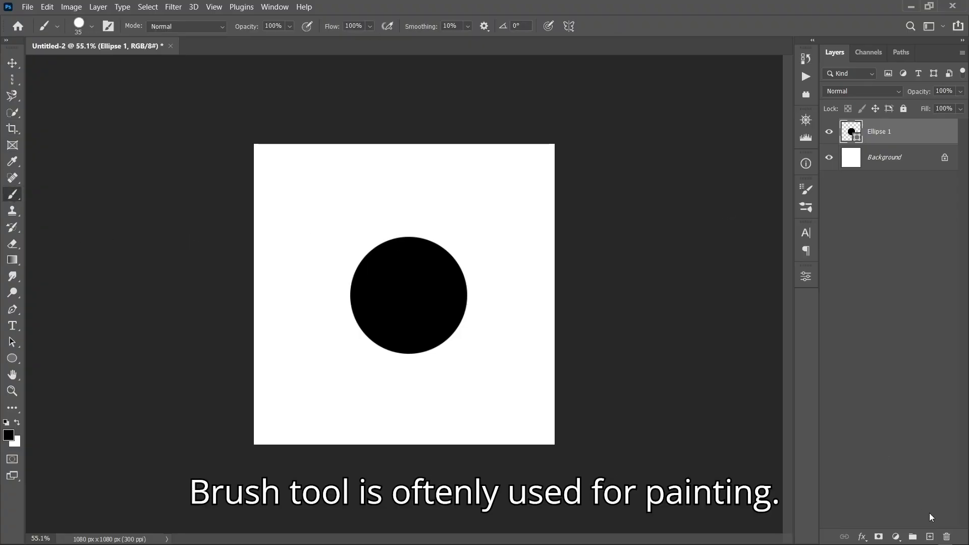
{"action": "left_click", "coordinate": [929, 536]}
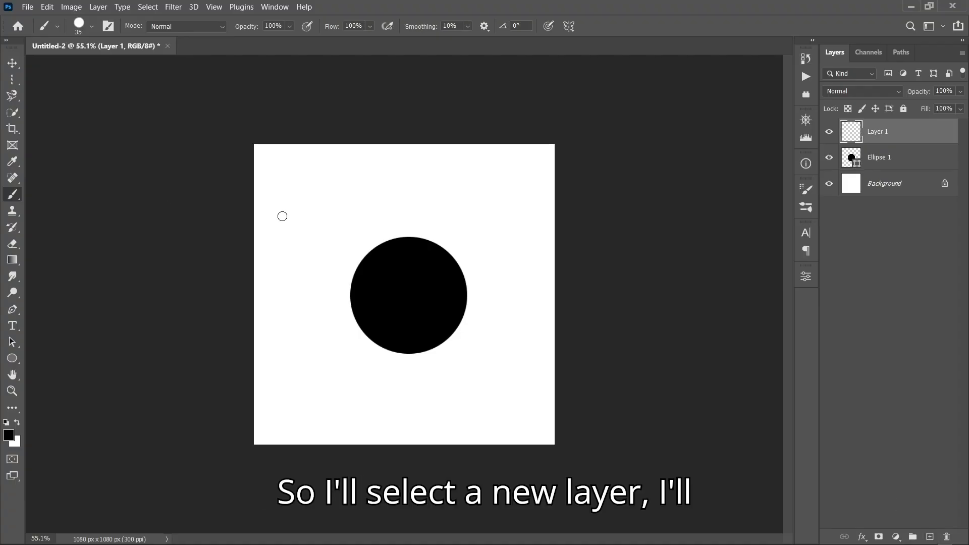
{"action": "left_click", "coordinate": [8, 435]}
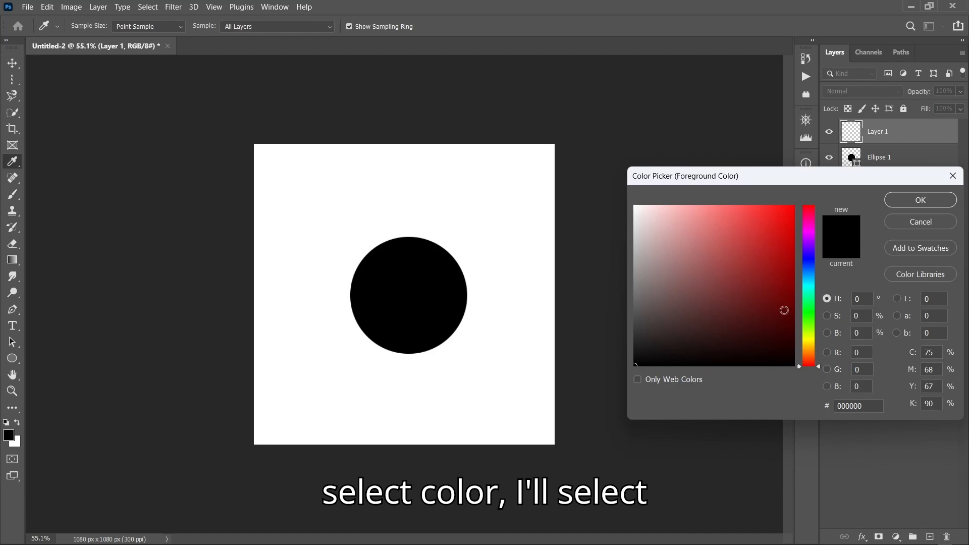
{"action": "left_click_drag", "start_coordinate": [812, 265], "coordinate": [806, 253]}
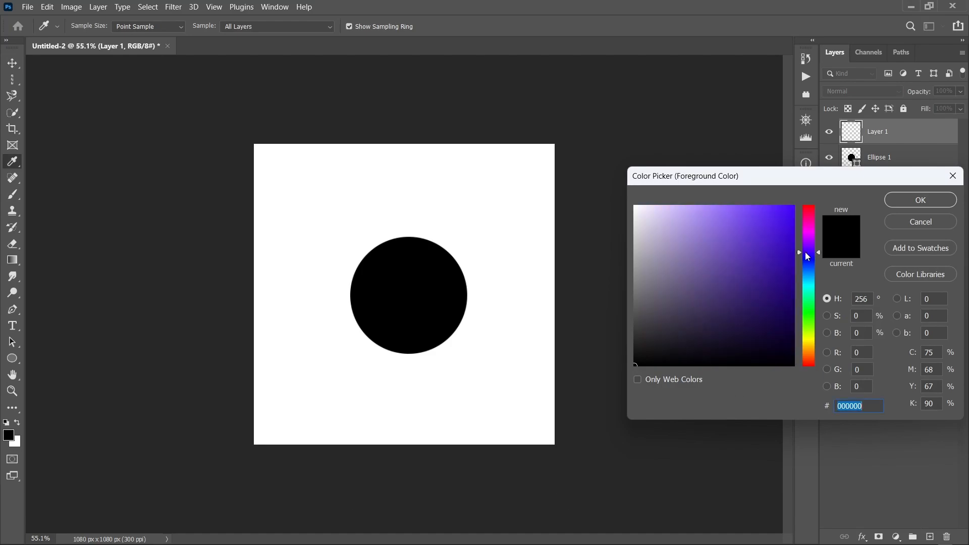
{"action": "left_click", "coordinate": [743, 214]}
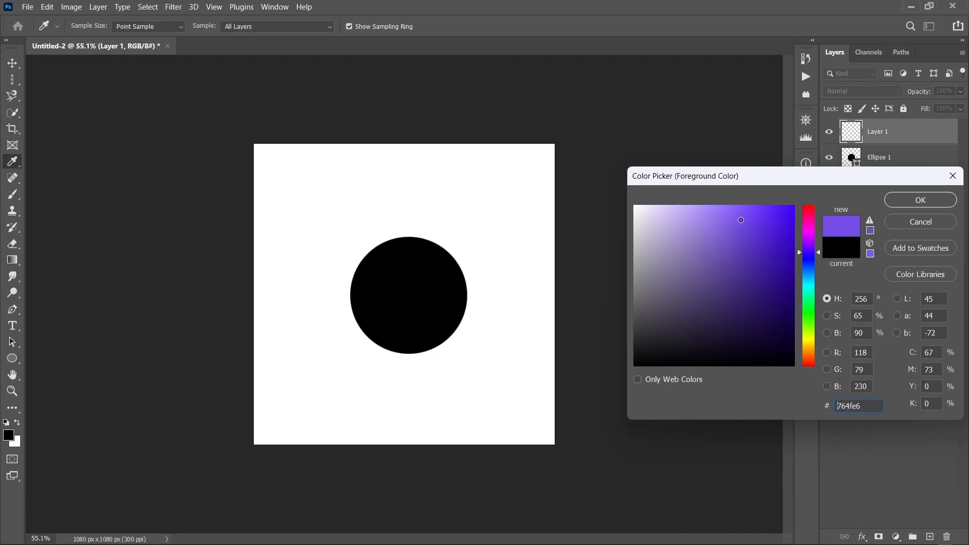
{"action": "left_click", "coordinate": [918, 200]}
{"action": "key", "text": "b"}
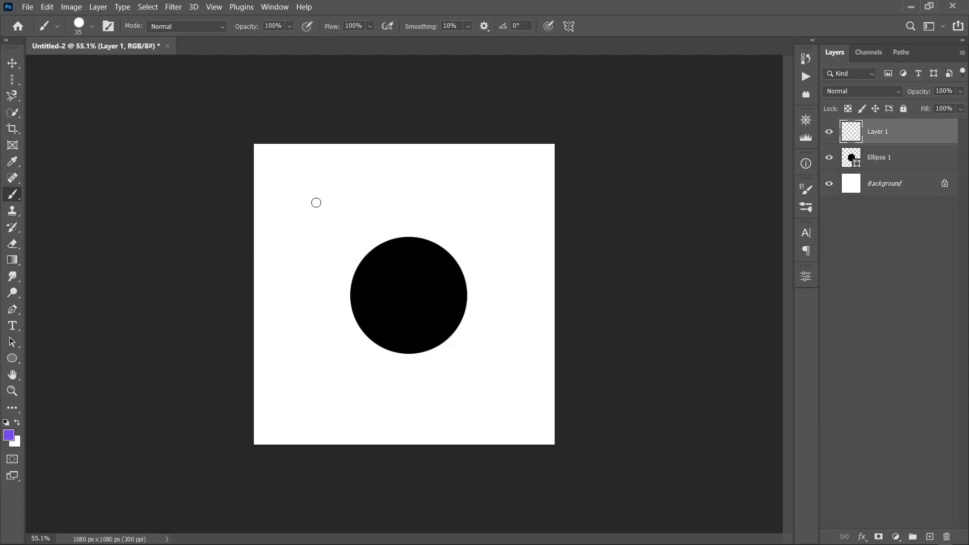
- Paint a purple zigzag above the circle's upper left and a wavy stroke along its upper right on the new layer
{"action": "mouse_move", "coordinate": [303, 199]}
{"action": "left_mouse_down"}
{"action": "mouse_move", "coordinate": [411, 192]}
{"action": "mouse_move", "coordinate": [337, 209]}
{"action": "mouse_move", "coordinate": [397, 225]}
{"action": "mouse_move", "coordinate": [362, 257]}
{"action": "left_mouse_up"}
{"action": "left_click", "coordinate": [449, 207]}
{"action": "mouse_move", "coordinate": [453, 217]}
{"action": "left_mouse_down"}
{"action": "mouse_move", "coordinate": [497, 238]}
{"action": "mouse_move", "coordinate": [515, 286]}
{"action": "left_mouse_up"}
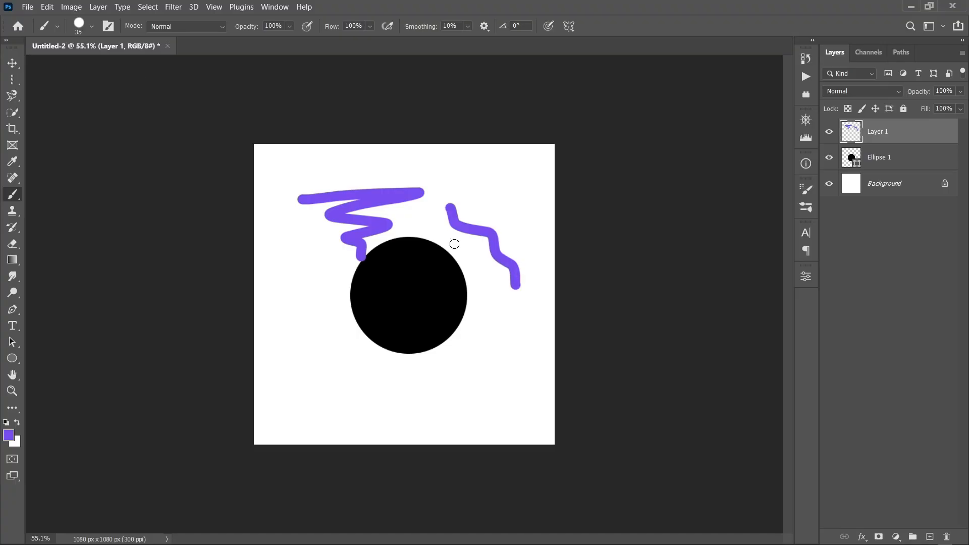
- Paint a purple wavy stroke with the Soft Round brush from beside the black circle's upper left down to its lower left
{"action": "left_click", "coordinate": [91, 27]}
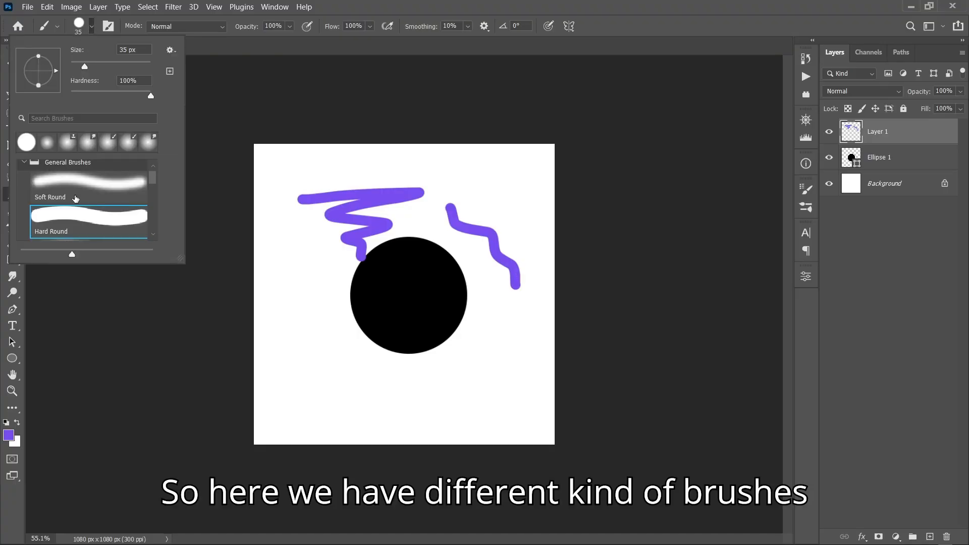
{"action": "scroll", "coordinate": [76, 198], "scroll_direction": "down", "scroll_amount": 3}
{"action": "scroll", "coordinate": [77, 199], "scroll_direction": "up", "scroll_amount": 4}
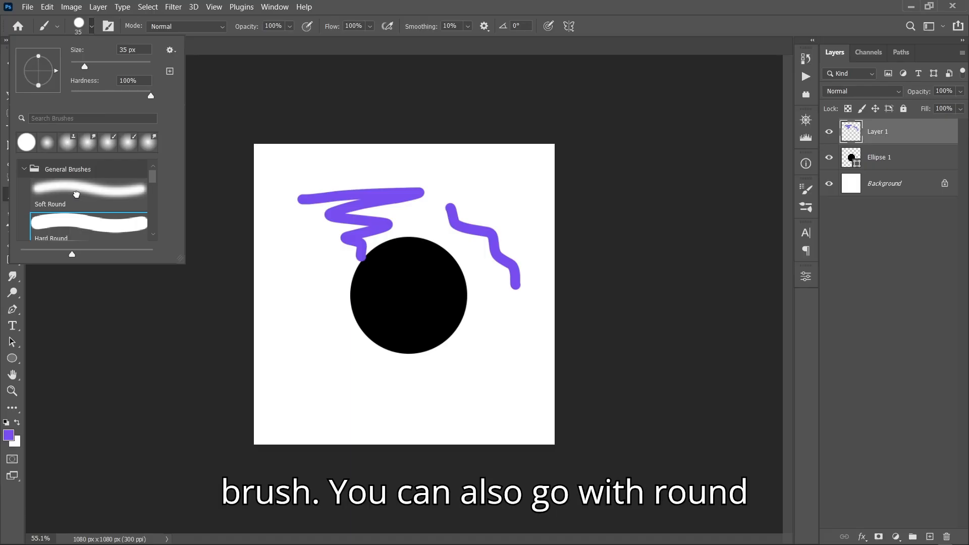
{"action": "left_click", "coordinate": [77, 195]}
{"action": "mouse_move", "coordinate": [289, 258]}
{"action": "left_mouse_down"}
{"action": "mouse_move", "coordinate": [303, 257]}
{"action": "mouse_move", "coordinate": [340, 339]}
{"action": "mouse_move", "coordinate": [382, 384]}
{"action": "left_mouse_up"}
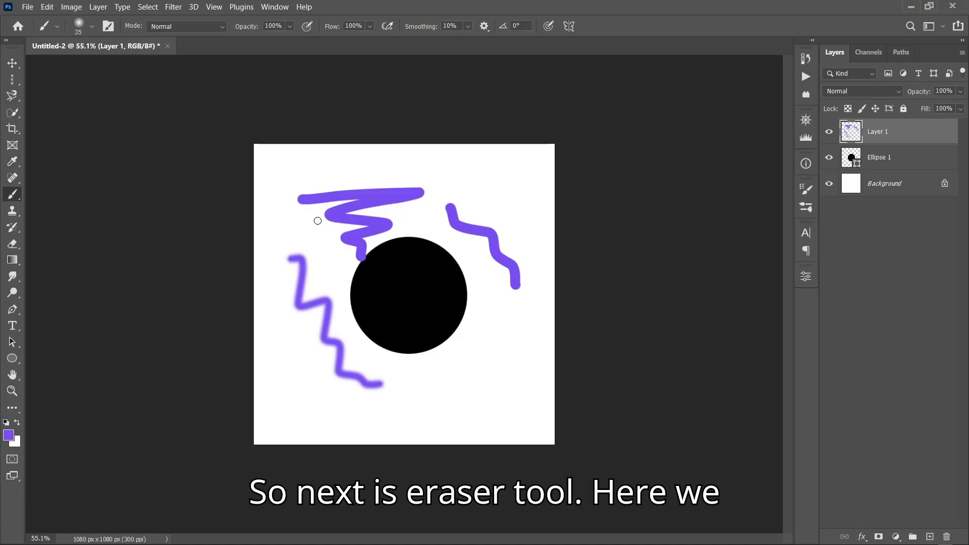
- Erase all the purple strokes around the black circle on Layer 1 with the Eraser tool
{"action": "right_click", "coordinate": [12, 244]}
{"action": "left_click", "coordinate": [58, 244]}
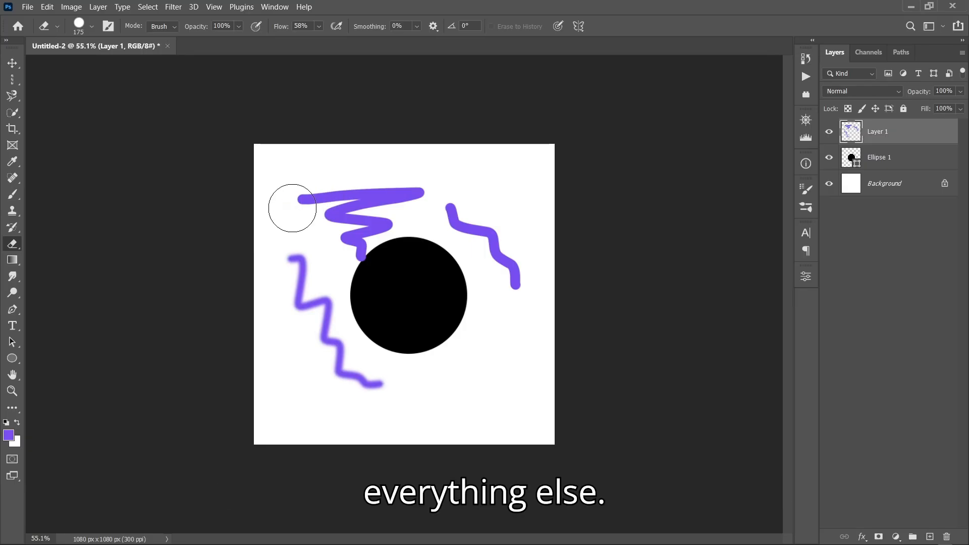
{"action": "mouse_move", "coordinate": [290, 208]}
{"action": "left_mouse_down"}
{"action": "mouse_move", "coordinate": [357, 181]}
{"action": "mouse_move", "coordinate": [305, 214]}
{"action": "mouse_move", "coordinate": [353, 271]}
{"action": "mouse_move", "coordinate": [424, 209]}
{"action": "mouse_move", "coordinate": [471, 263]}
{"action": "mouse_move", "coordinate": [514, 281]}
{"action": "left_mouse_up"}
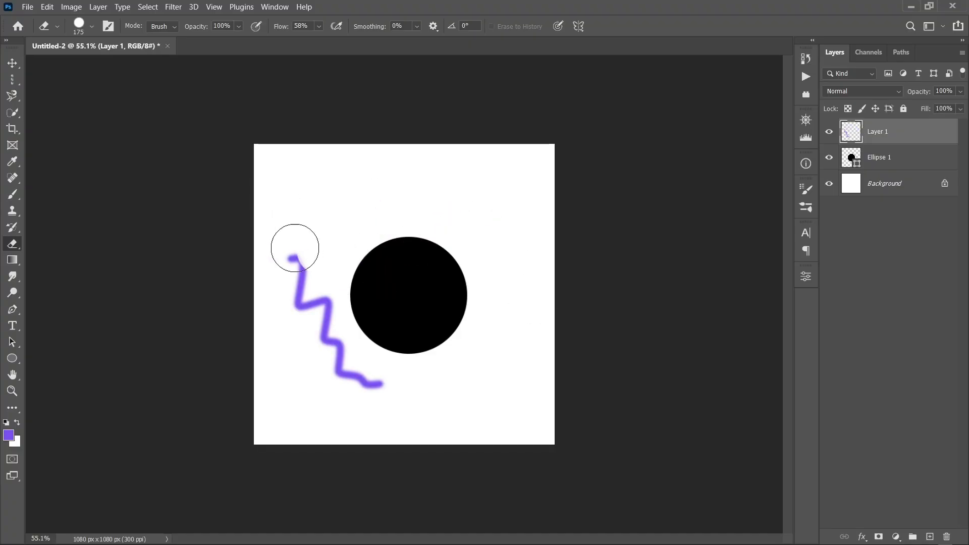
{"action": "mouse_move", "coordinate": [295, 247]}
{"action": "left_mouse_down"}
{"action": "mouse_move", "coordinate": [331, 357]}
{"action": "mouse_move", "coordinate": [348, 346]}
{"action": "left_mouse_up"}
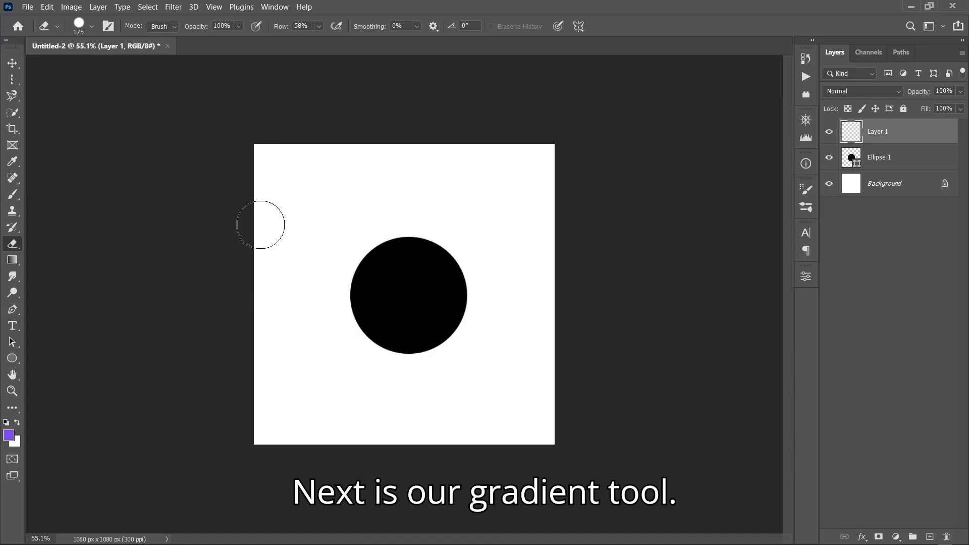
- Fill Layer 1 with a horizontal purple-to-white gradient across the canvas, and replace it with the third preset from the Blues group
{"action": "left_click", "coordinate": [13, 260]}
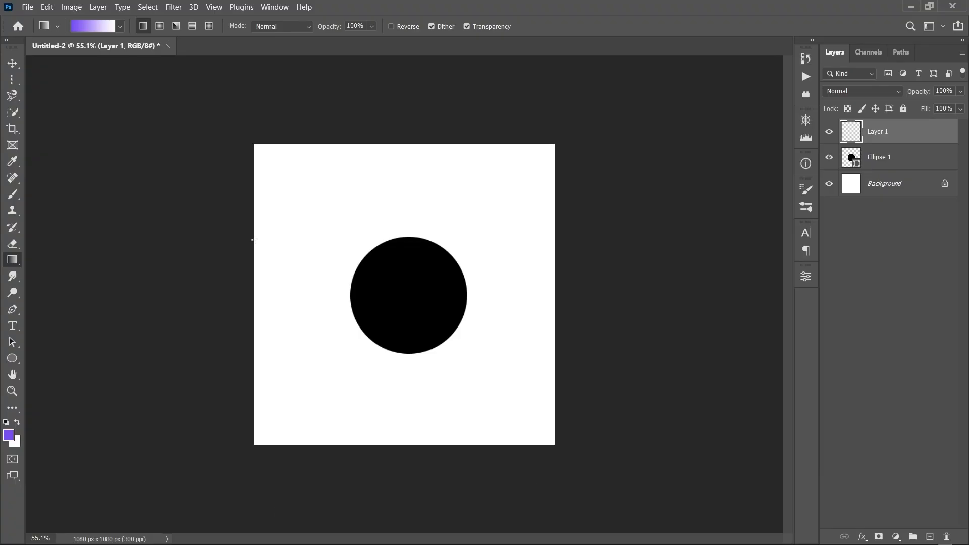
{"action": "left_click_drag", "start_coordinate": [255, 240], "coordinate": [552, 244]}
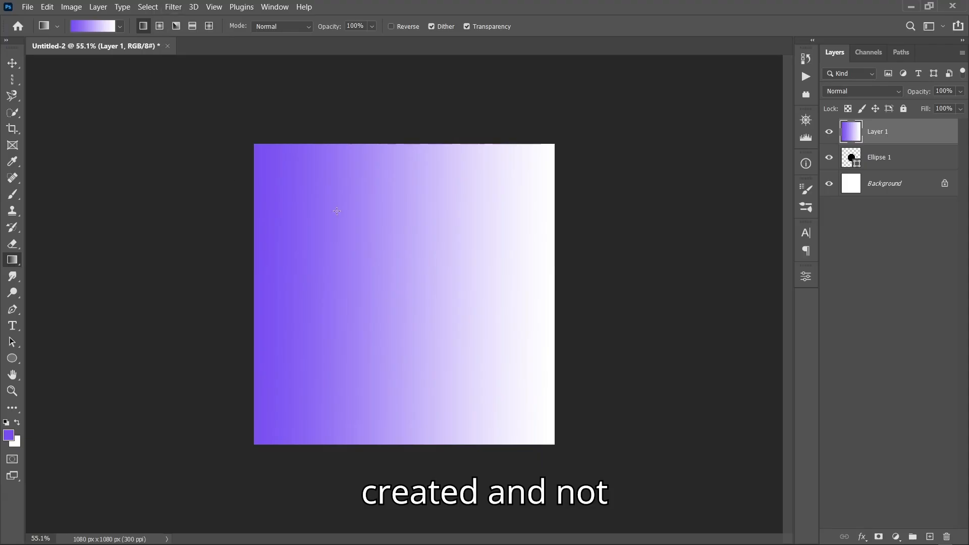
{"action": "left_click", "coordinate": [119, 26]}
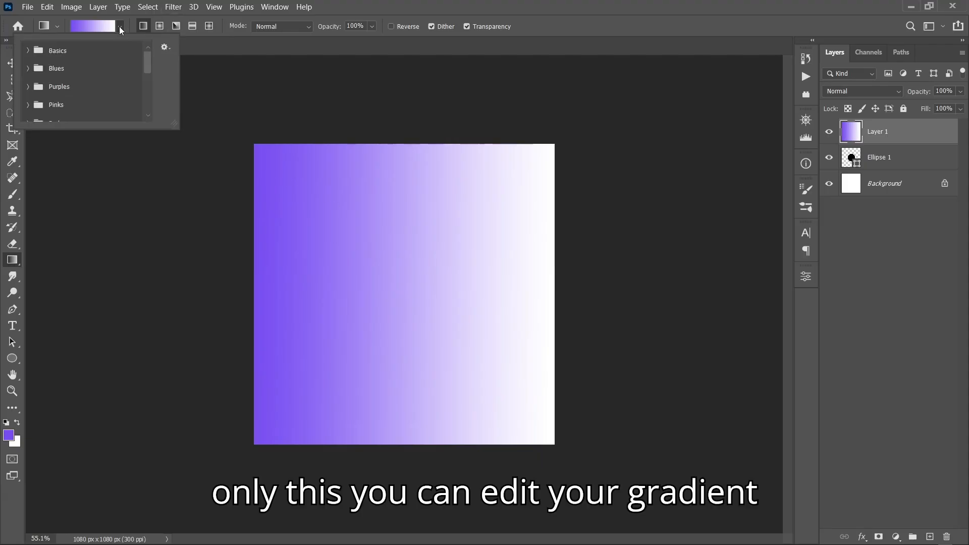
{"action": "left_click", "coordinate": [29, 69]}
{"action": "left_click", "coordinate": [84, 88]}
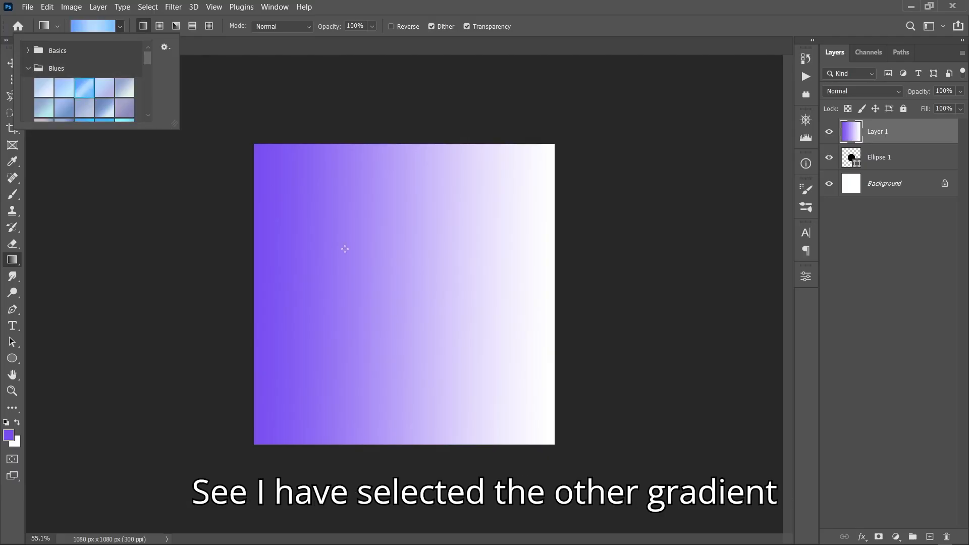
{"action": "left_click_drag", "start_coordinate": [253, 260], "coordinate": [556, 261]}
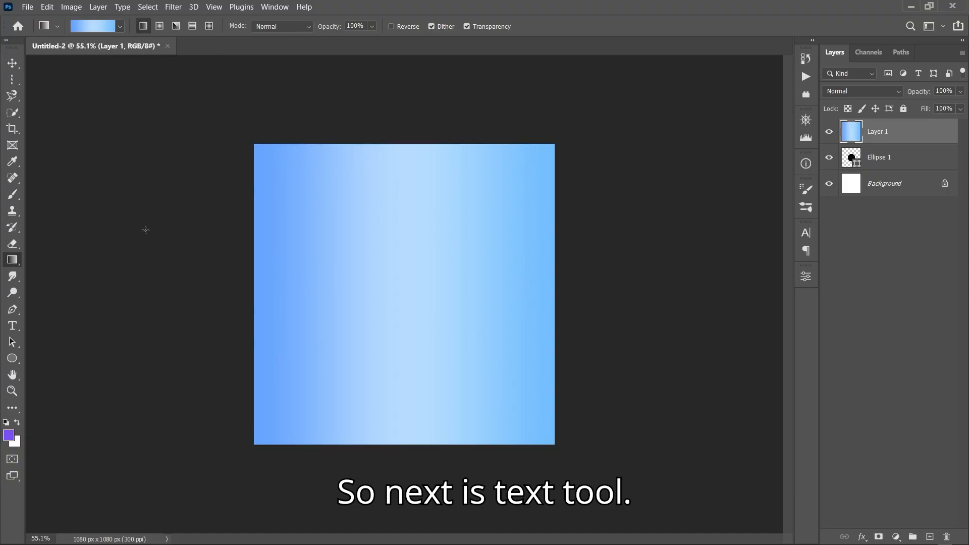
- Add the text "Photoshop tutorial" over the gradient and move it to the middle of the canvas
{"action": "left_click", "coordinate": [12, 325]}
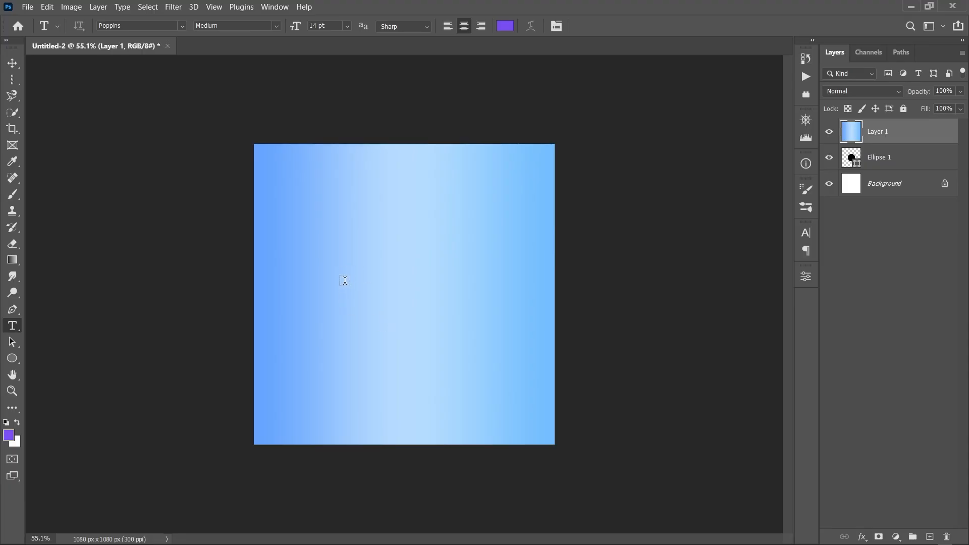
{"action": "left_click", "coordinate": [344, 281]}
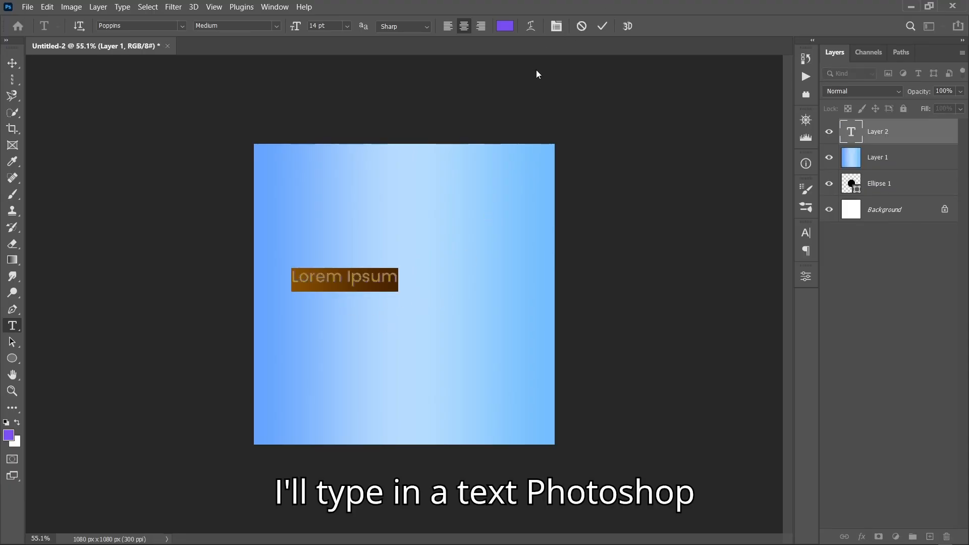
{"action": "key", "text": "Caps_Lock"}
{"action": "key", "text": "Caps_Lock"}
{"action": "type", "text": "Photo"}
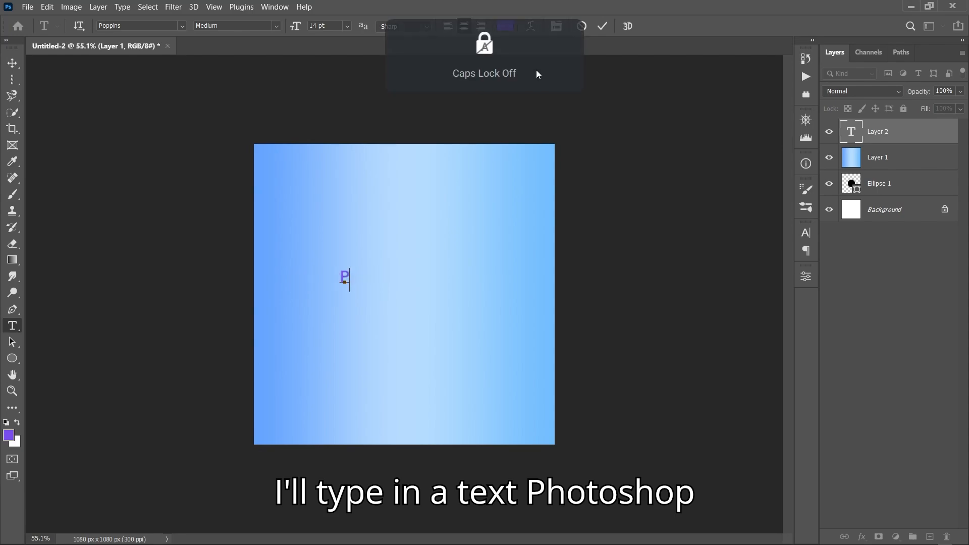
{"action": "type", "text": "ho"}
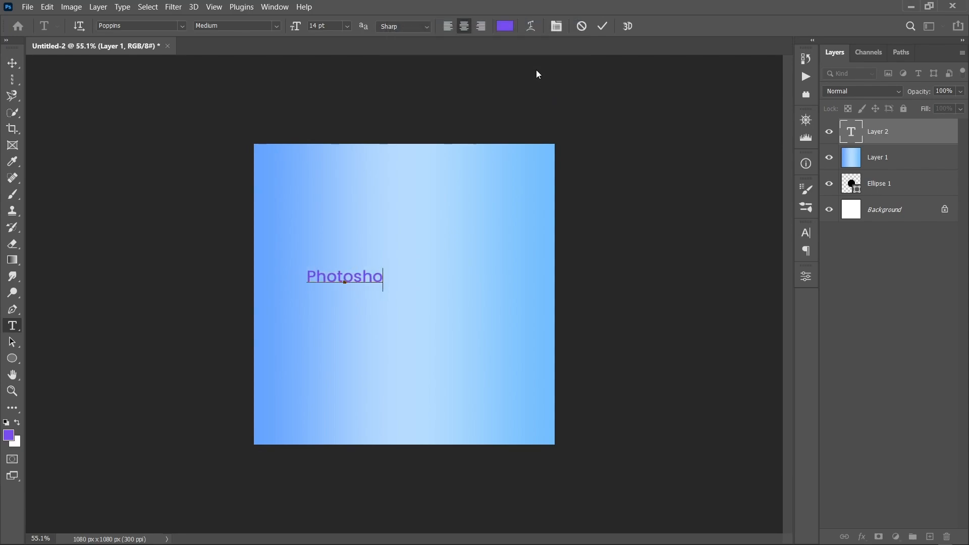
{"action": "type", "text": "p tutorial"}
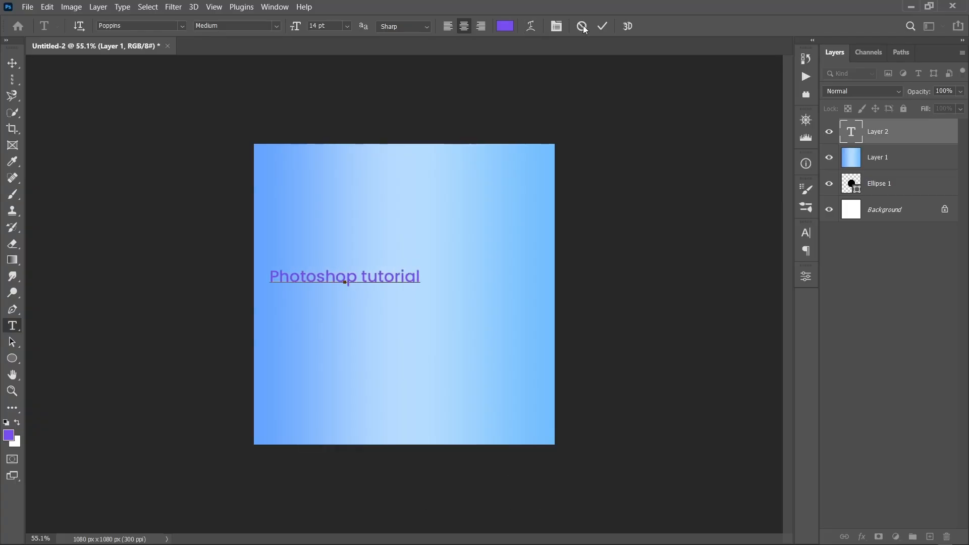
{"action": "left_click", "coordinate": [602, 27]}
{"action": "key", "text": "v"}
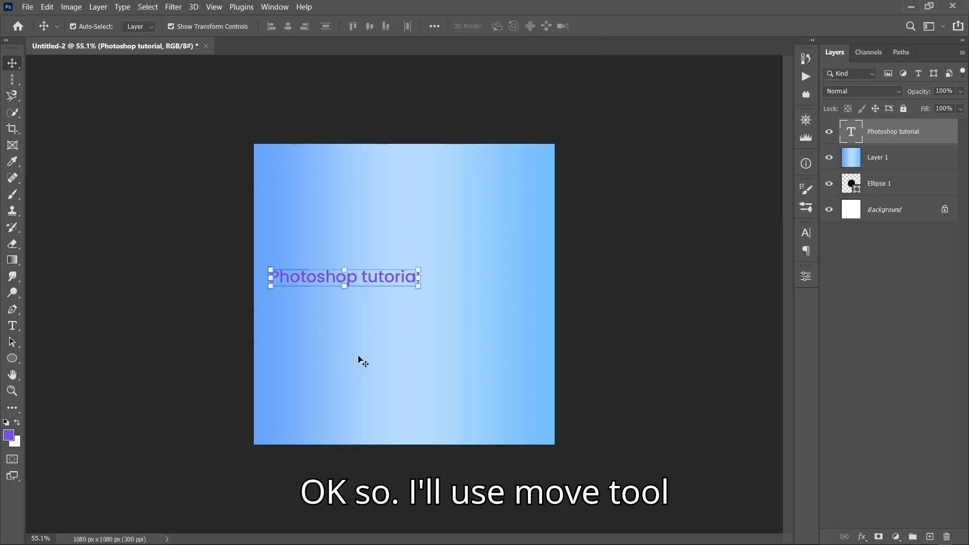
{"action": "left_click_drag", "start_coordinate": [379, 285], "coordinate": [444, 294]}
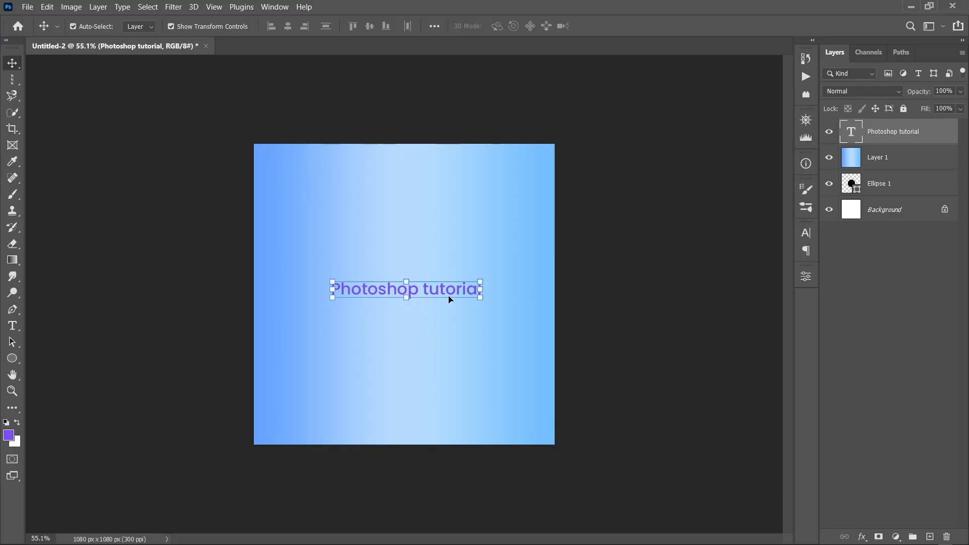
- Change the text color of "Photoshop tutorial" to black 000000
{"action": "left_click", "coordinate": [806, 275]}
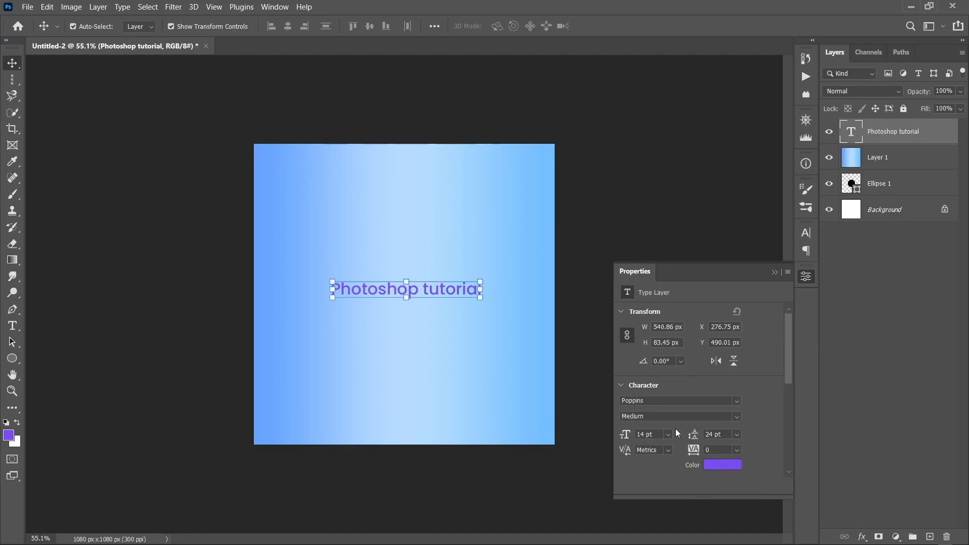
{"action": "left_click", "coordinate": [722, 464]}
{"action": "left_click_drag", "start_coordinate": [668, 321], "coordinate": [588, 420]}
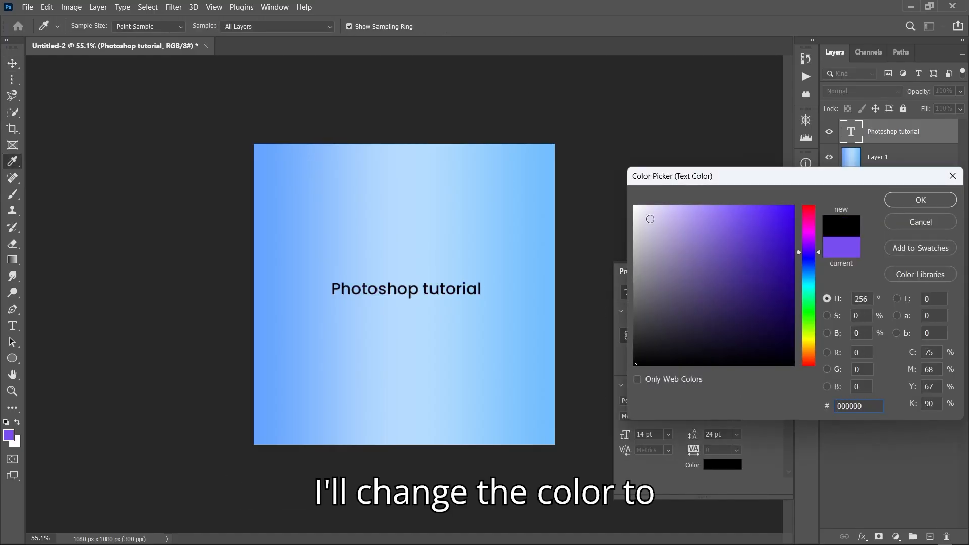
{"action": "left_click", "coordinate": [906, 202]}
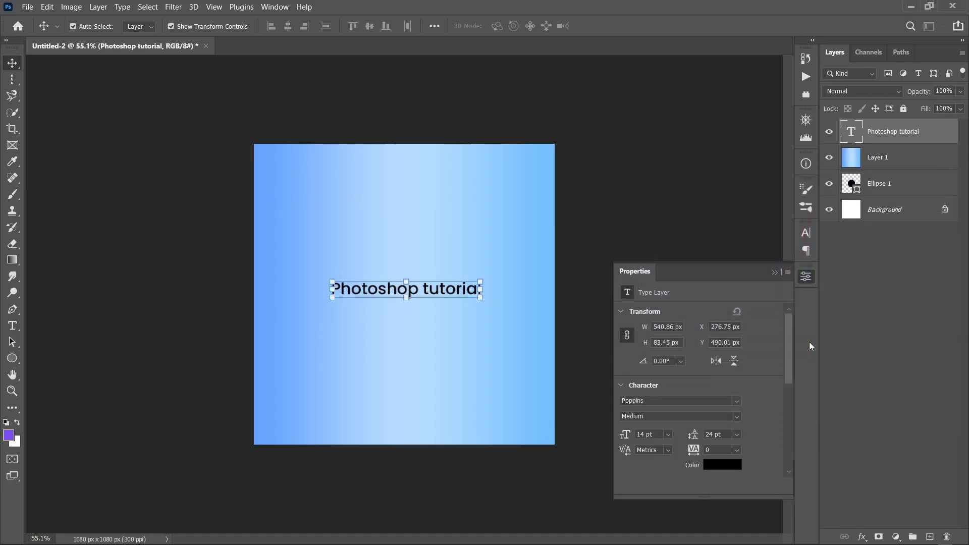
- Set the "Photoshop tutorial" text to the Bold font style and All Caps, and keep its layer selected
{"action": "left_click", "coordinate": [737, 416]}
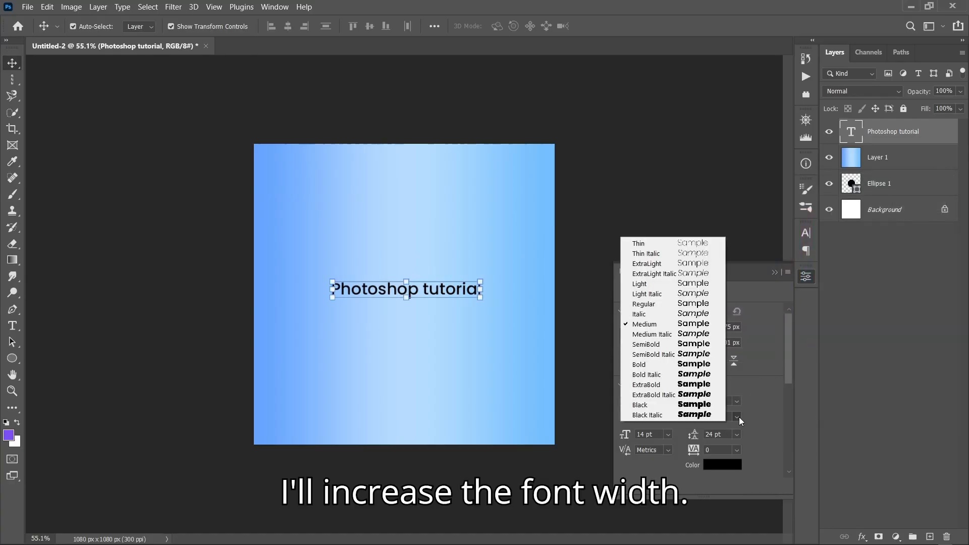
{"action": "left_click", "coordinate": [655, 364]}
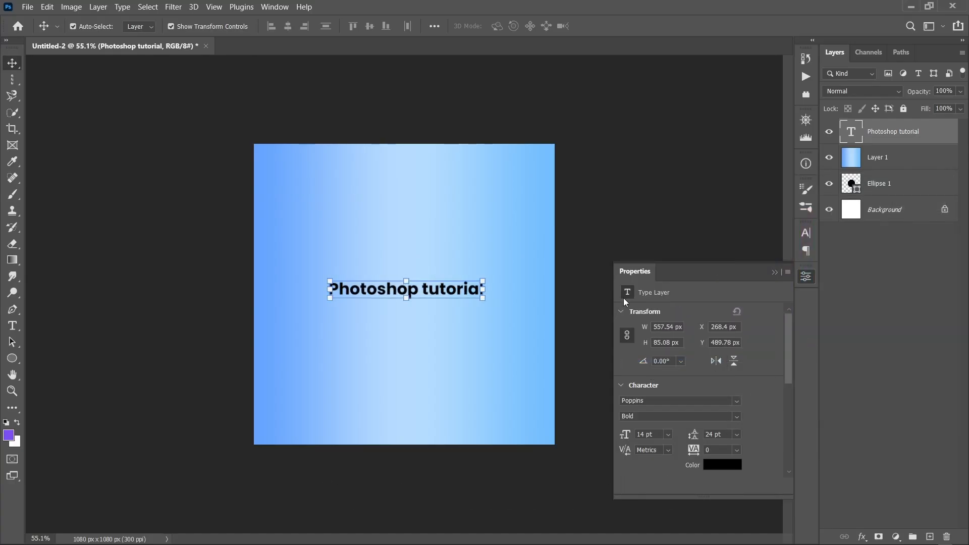
{"action": "scroll", "coordinate": [790, 398], "scroll_direction": "down", "scroll_amount": 3}
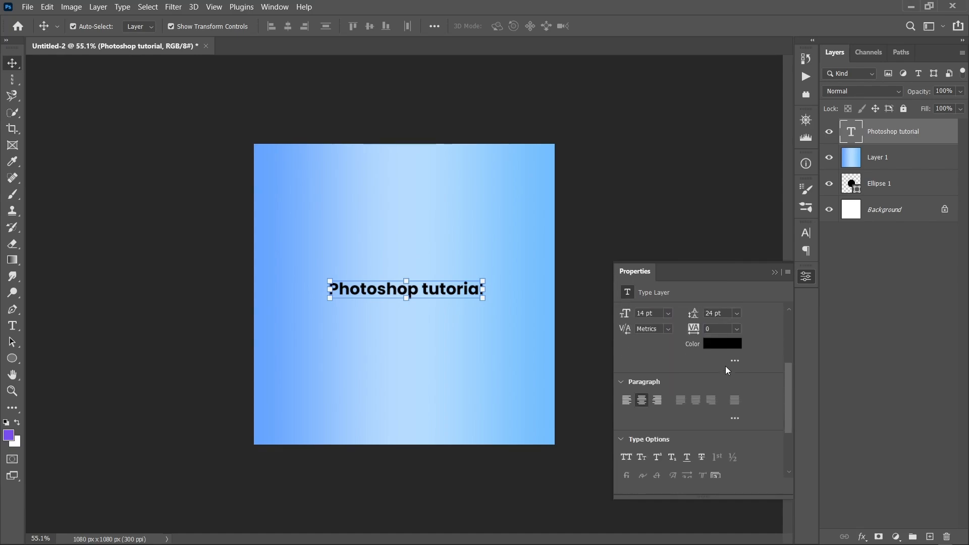
{"action": "left_click", "coordinate": [626, 457]}
{"action": "left_click", "coordinate": [621, 168]}
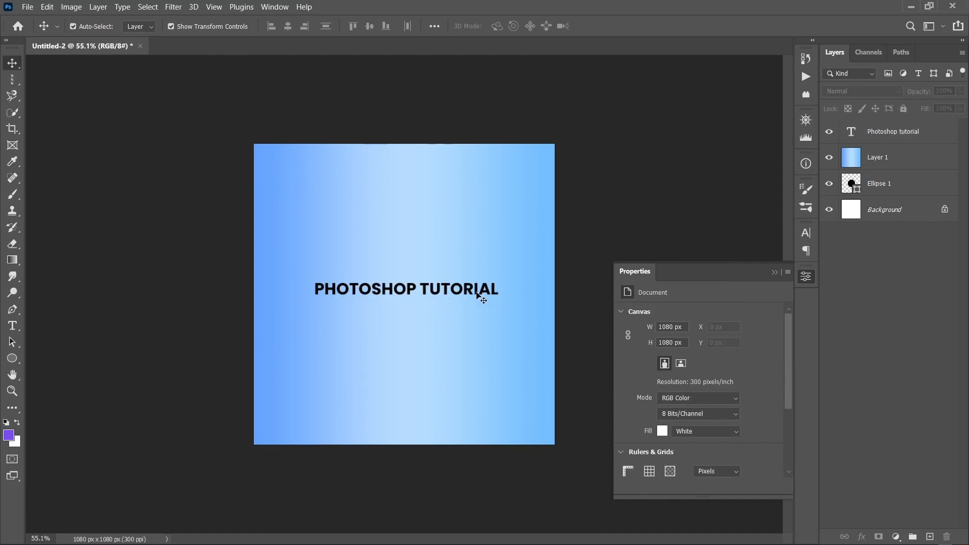
{"action": "left_click", "coordinate": [479, 291]}
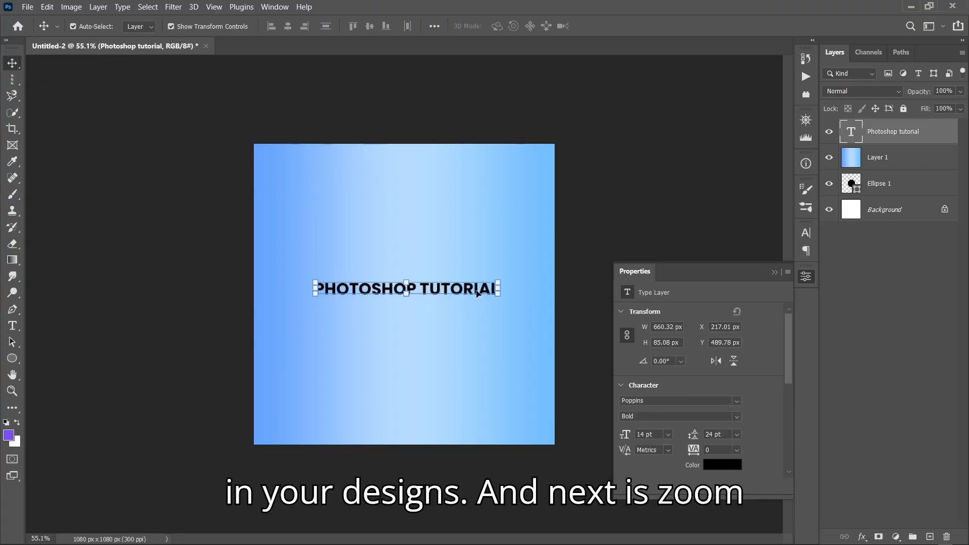
- Magnify the text with the Zoom tool, collapse the text properties, and return the view to about 79%
{"action": "left_click", "coordinate": [13, 291]}
{"action": "left_click", "coordinate": [15, 393]}
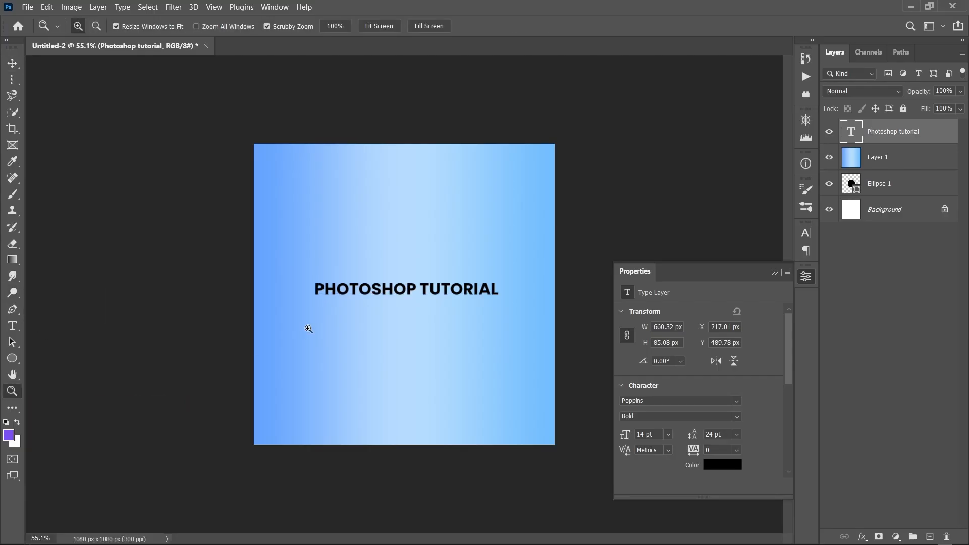
{"action": "left_click", "coordinate": [441, 289]}
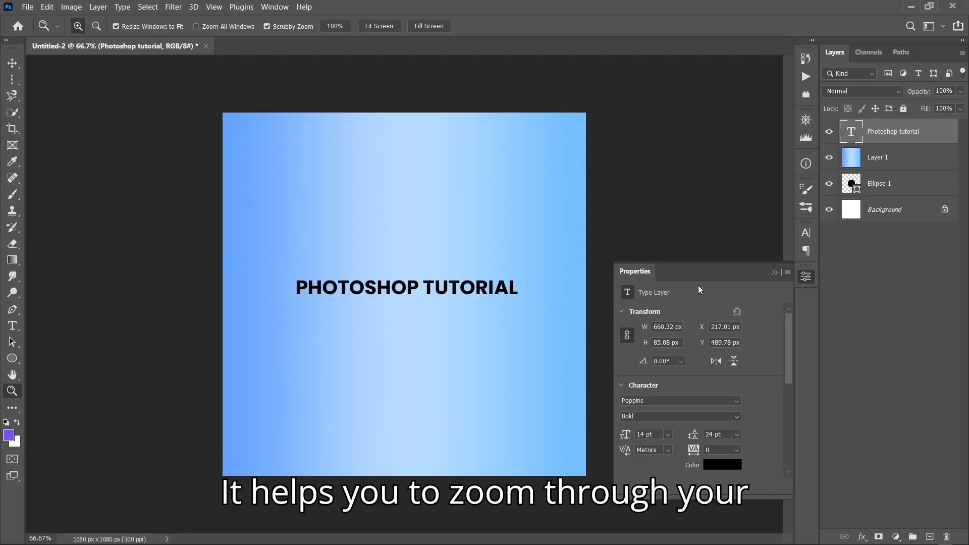
{"action": "left_click", "coordinate": [774, 273]}
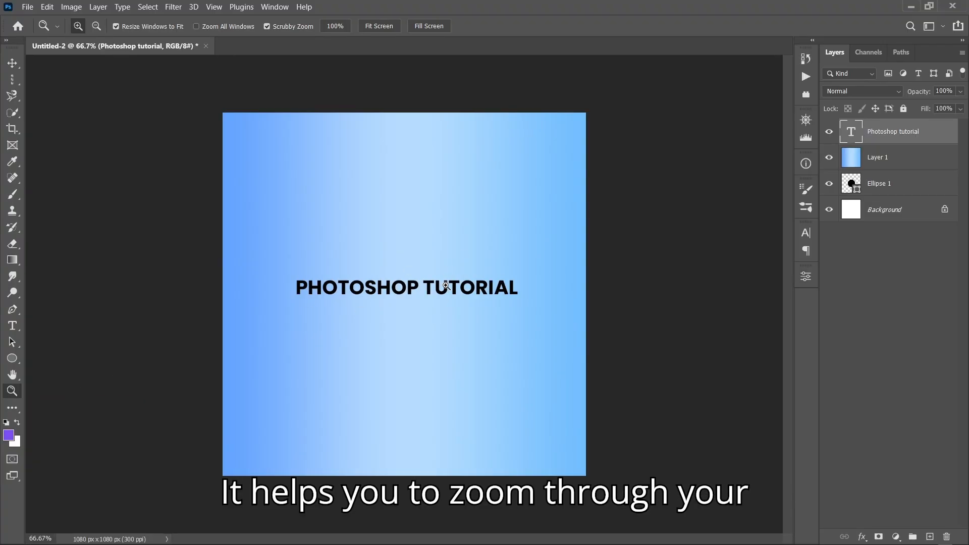
{"action": "left_click", "coordinate": [420, 263]}
{"action": "left_click", "coordinate": [420, 263]}
{"action": "left_click", "coordinate": [421, 263]}
{"action": "scroll", "coordinate": [420, 264], "scroll_direction": "down", "scroll_amount": 6}
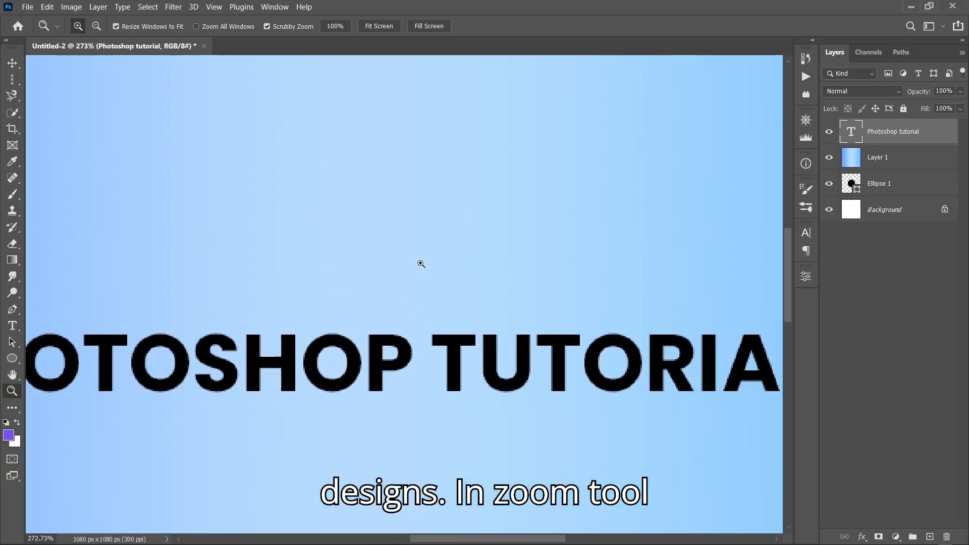
{"action": "scroll", "coordinate": [421, 264], "scroll_direction": "down", "scroll_amount": 8}
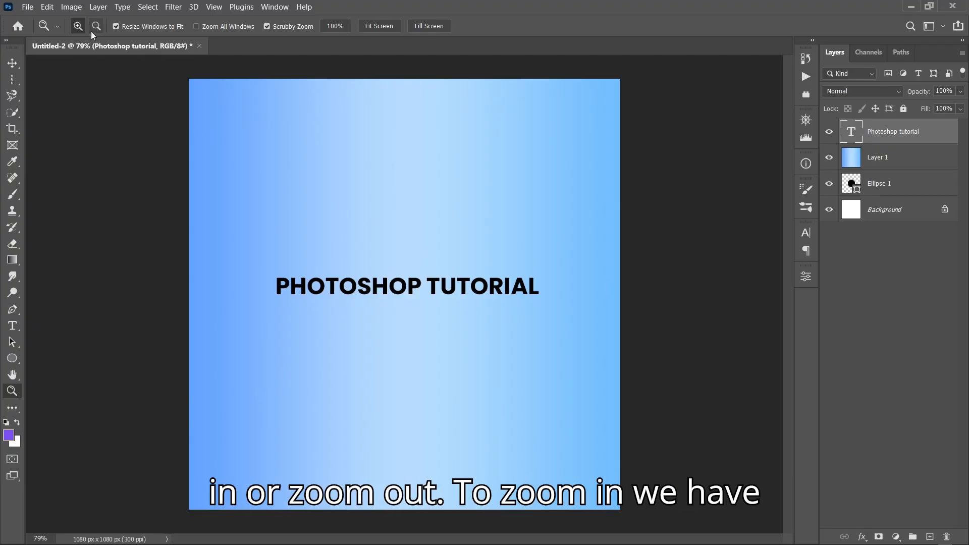
- Zoom in on the gradient area above the text to 400% with the Zoom tool
{"action": "left_click", "coordinate": [371, 191]}
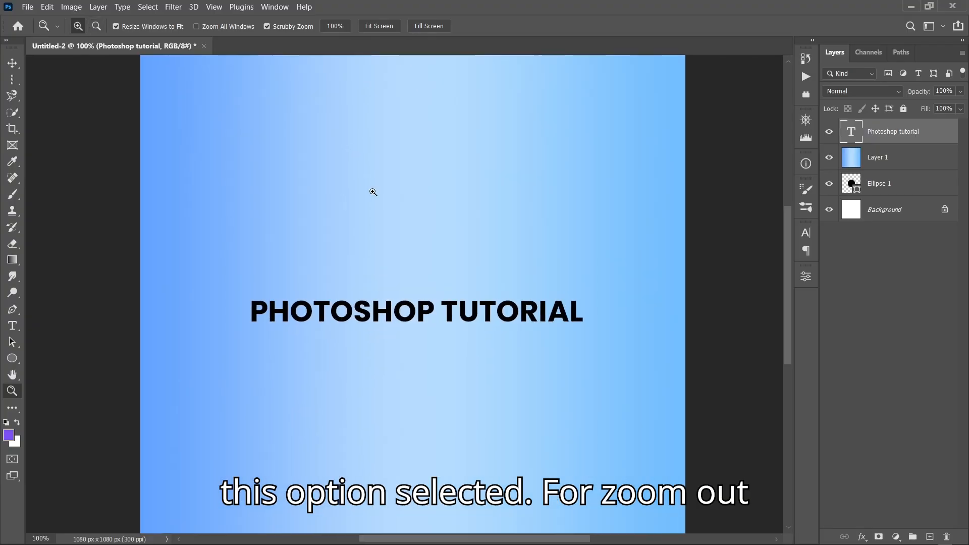
{"action": "left_click", "coordinate": [373, 192]}
{"action": "left_click", "coordinate": [373, 192]}
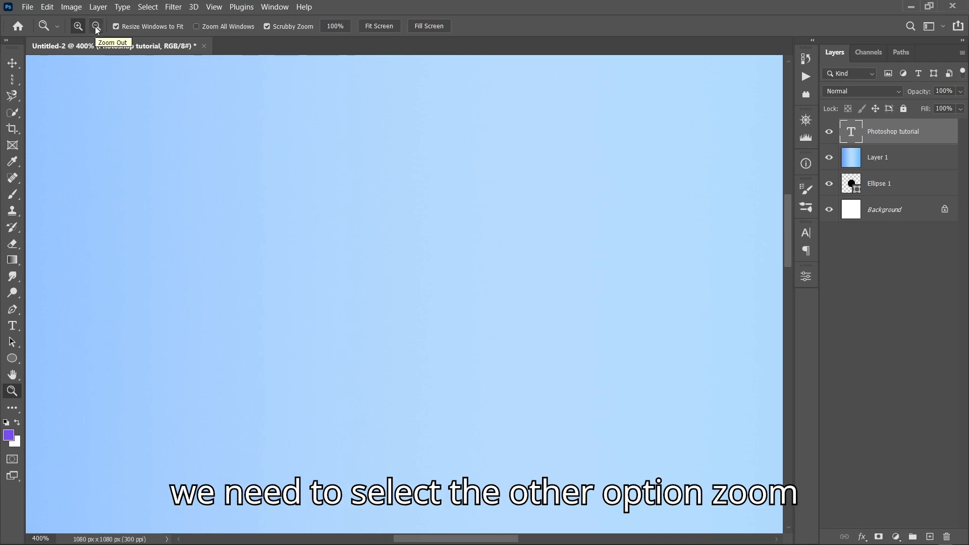
- Switch the Zoom tool to zooming out and reduce the view to 66.7% to show the whole canvas
{"action": "left_click", "coordinate": [96, 26]}
{"action": "left_click", "coordinate": [354, 303]}
{"action": "left_click", "coordinate": [354, 304]}
{"action": "left_click", "coordinate": [354, 303]}
{"action": "left_click", "coordinate": [354, 304]}
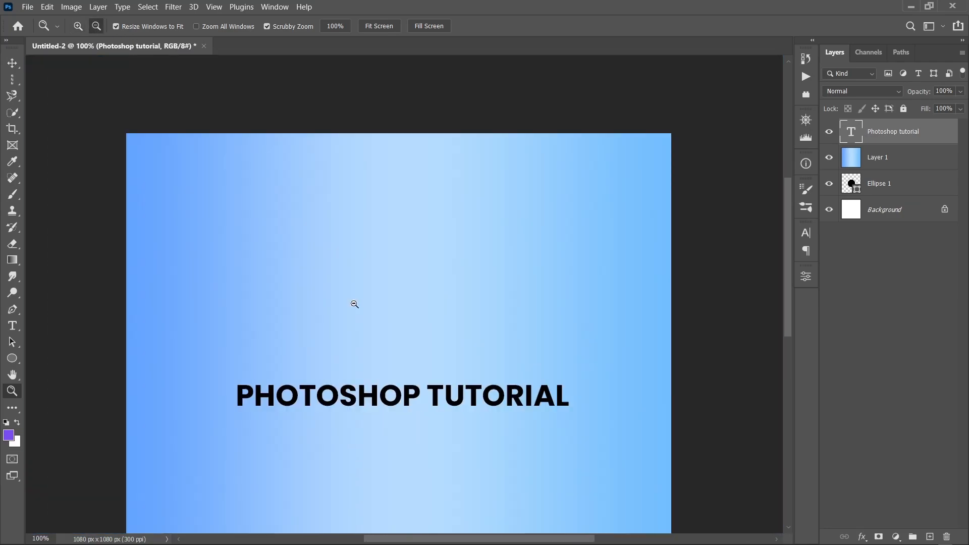
{"action": "left_click", "coordinate": [354, 304]}
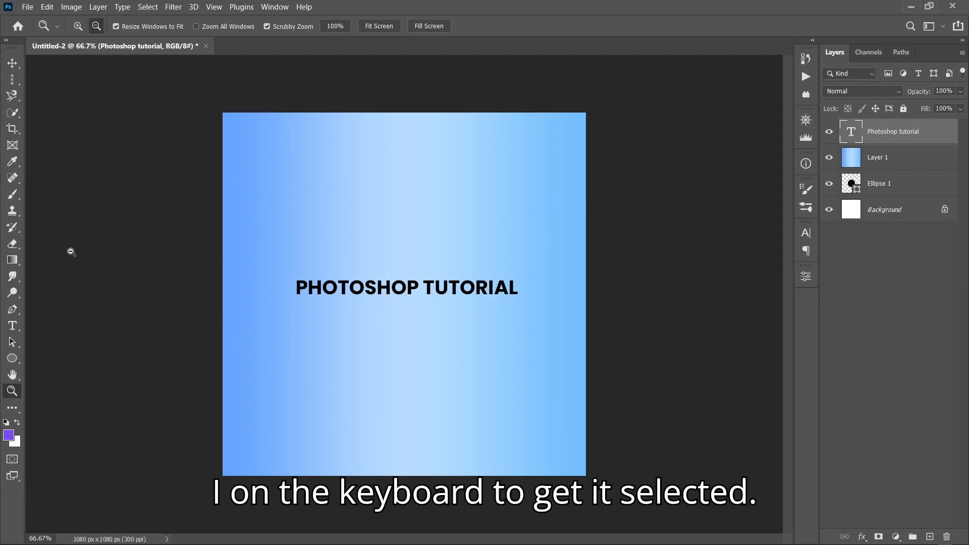
- Sample the black of the "Photoshop tutorial" lettering with the Eyedropper tool as foreground color and check it in the Color Picker
{"action": "key", "text": "i"}
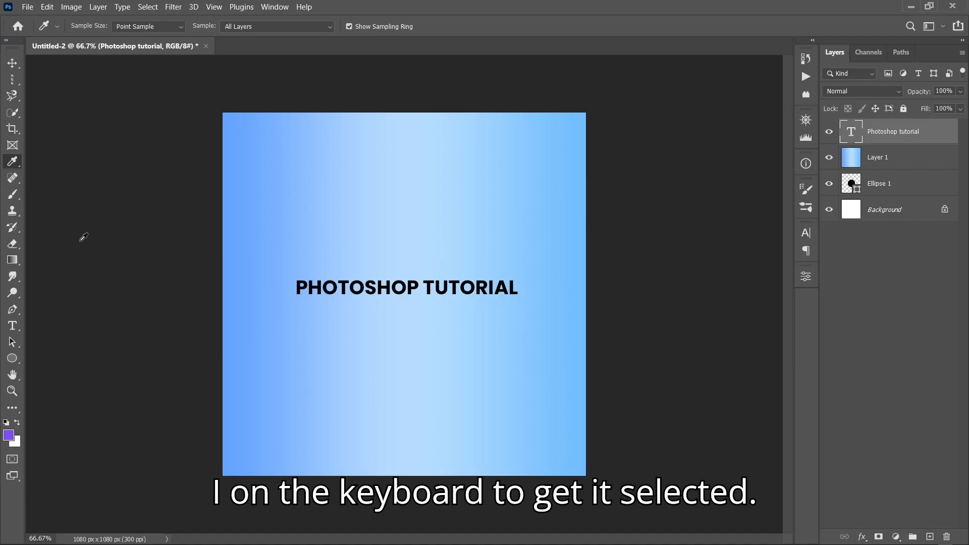
{"action": "right_click", "coordinate": [13, 163]}
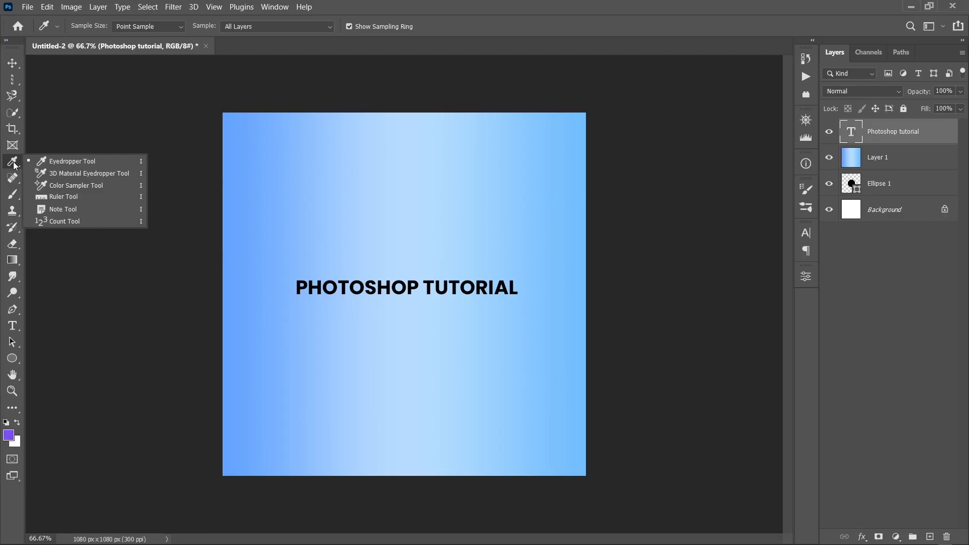
{"action": "left_click", "coordinate": [65, 161]}
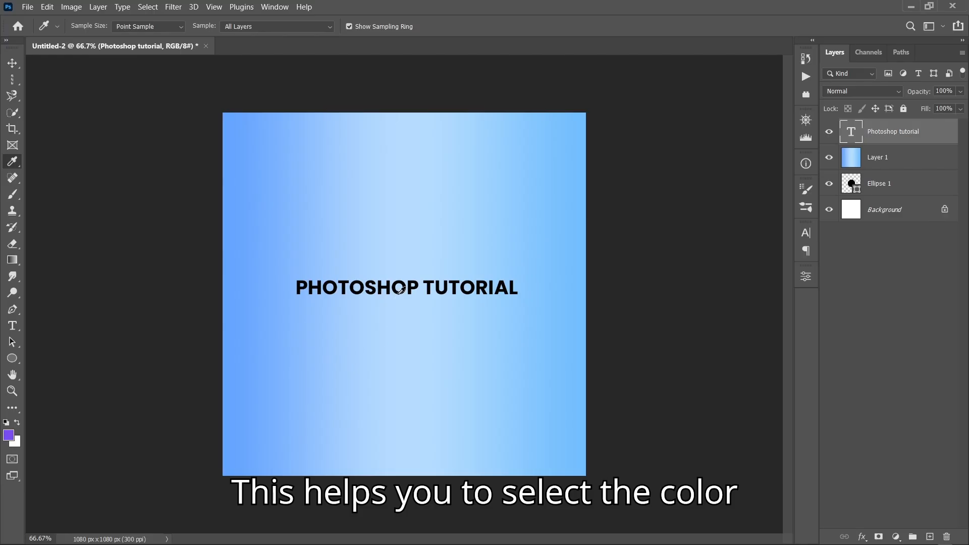
{"action": "scroll", "coordinate": [401, 289], "scroll_direction": "up", "scroll_amount": 6}
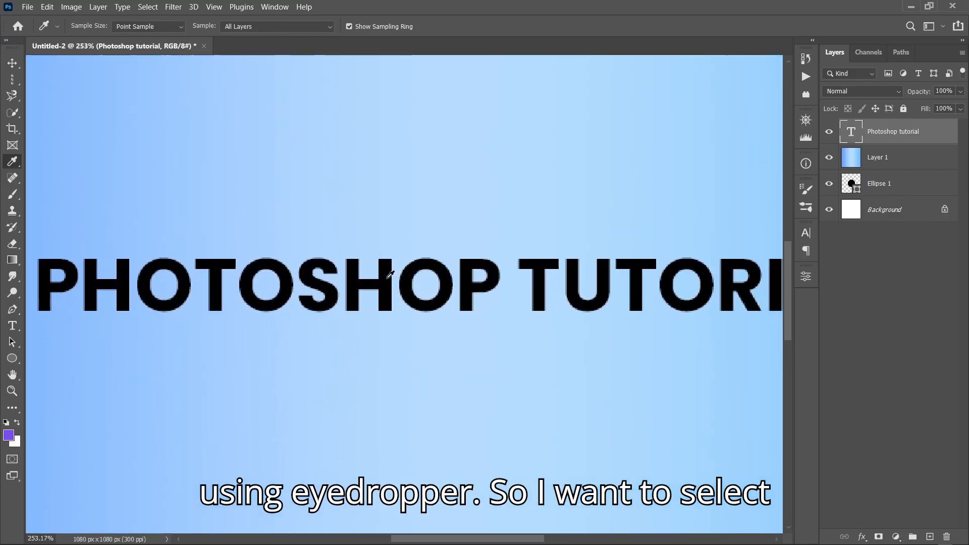
{"action": "scroll", "coordinate": [389, 274], "scroll_direction": "up", "scroll_amount": 1}
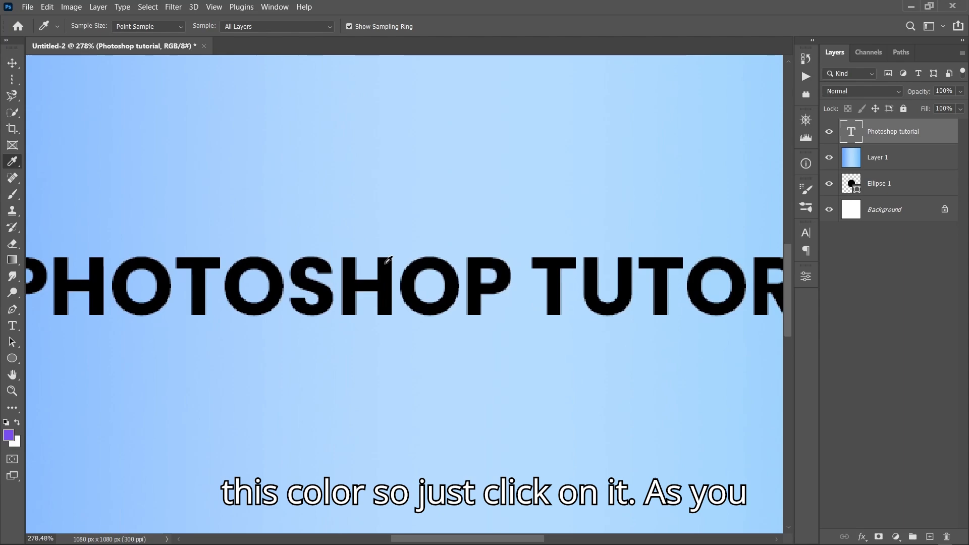
{"action": "left_click", "coordinate": [388, 260]}
{"action": "left_click", "coordinate": [8, 436]}
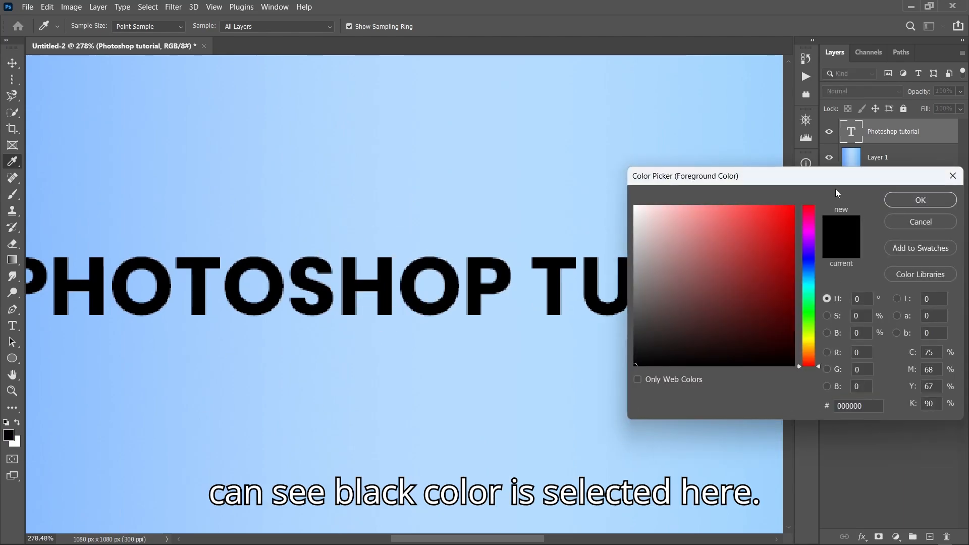
{"action": "left_click", "coordinate": [920, 200]}
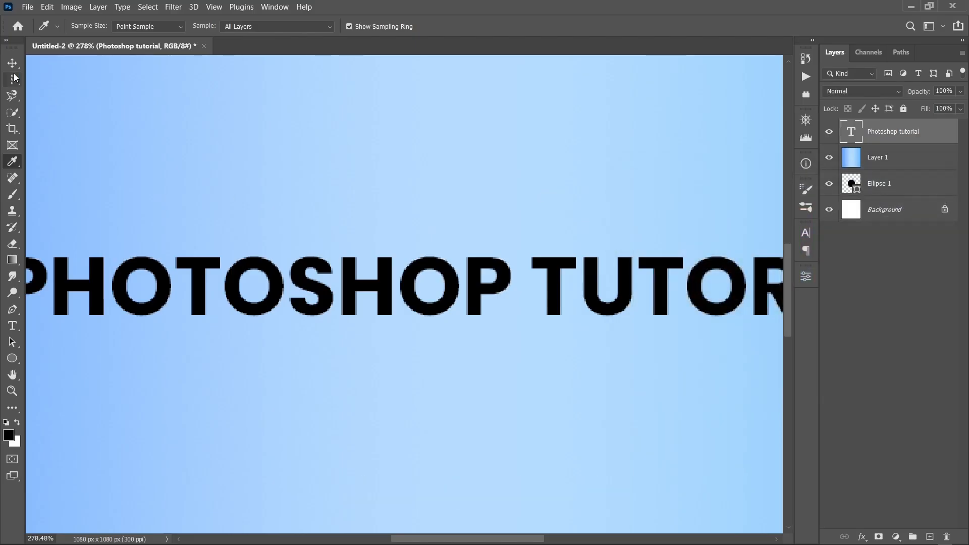
- Switch to the Move tool and zoom out from the "Photoshop tutorial" text to about 130%
{"action": "left_click", "coordinate": [12, 63]}
{"action": "scroll", "coordinate": [282, 278], "scroll_direction": "down", "scroll_amount": 3}
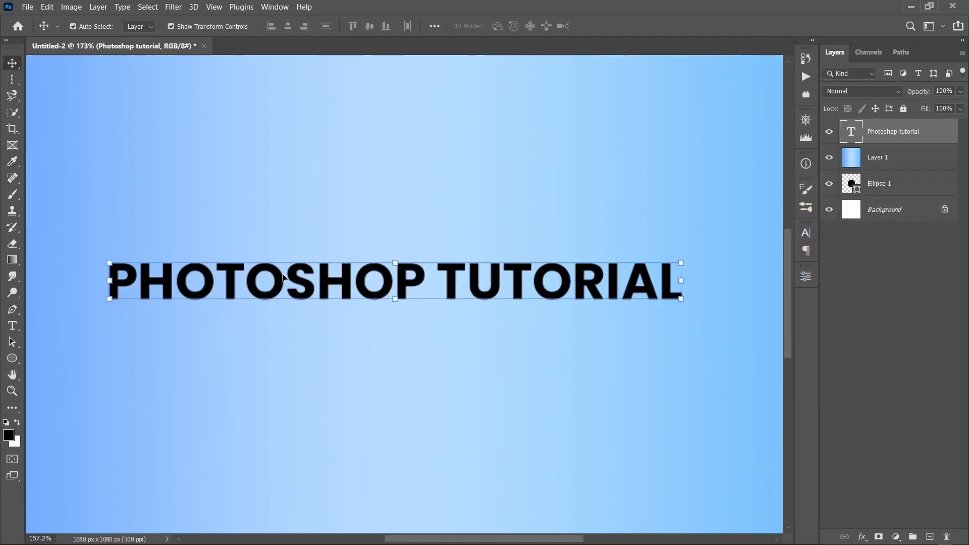
{"action": "scroll", "coordinate": [283, 277], "scroll_direction": "down", "scroll_amount": 3}
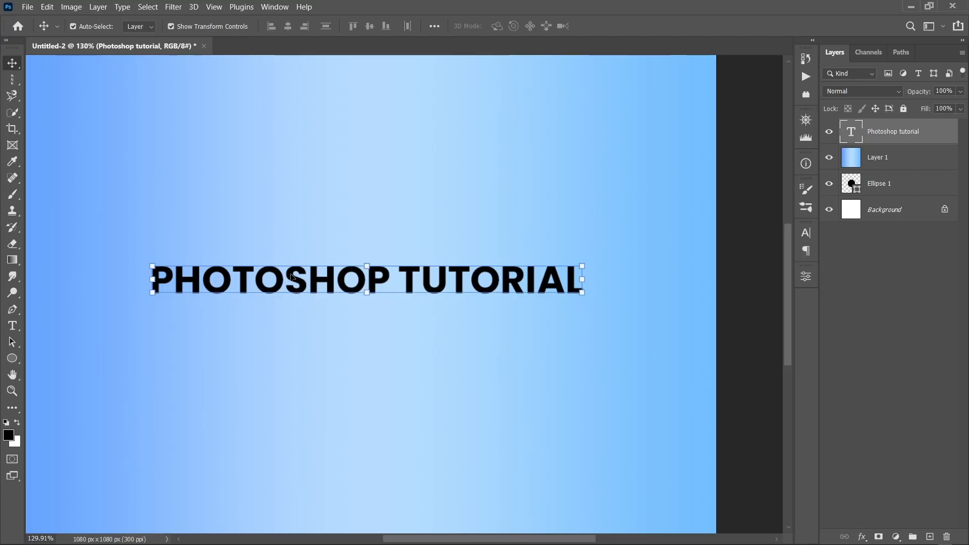
{"action": "key", "text": "ctrl"}
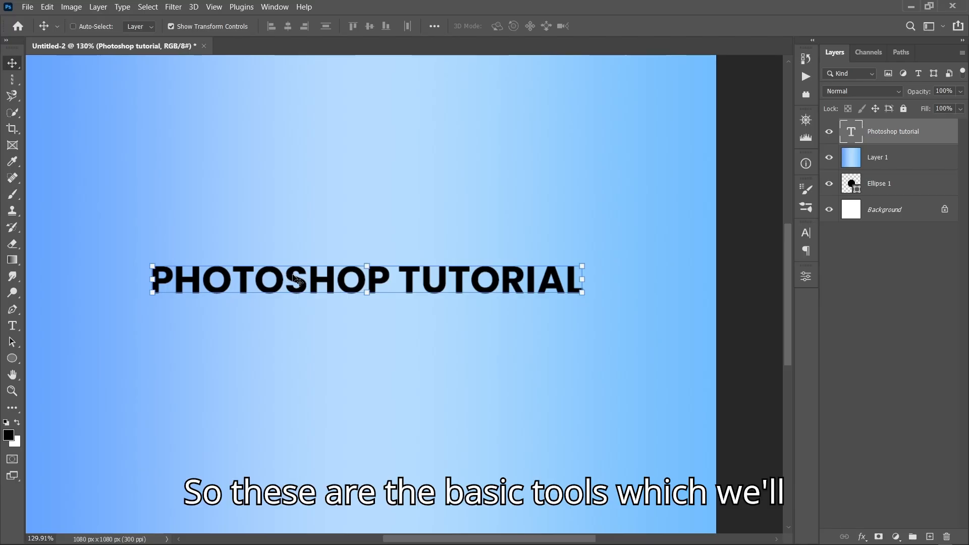
{"action": "scroll", "coordinate": [295, 278], "scroll_direction": "down", "scroll_amount": 3}
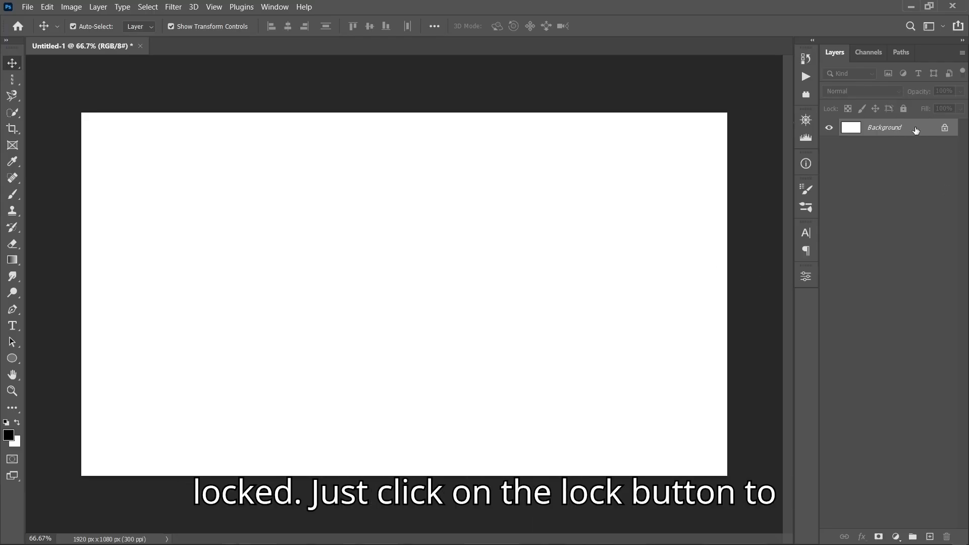
- Unlock the Background layer of the 1920 x 1080 px document and add a layer named "New layer 1" above it
{"action": "left_click", "coordinate": [944, 128]}
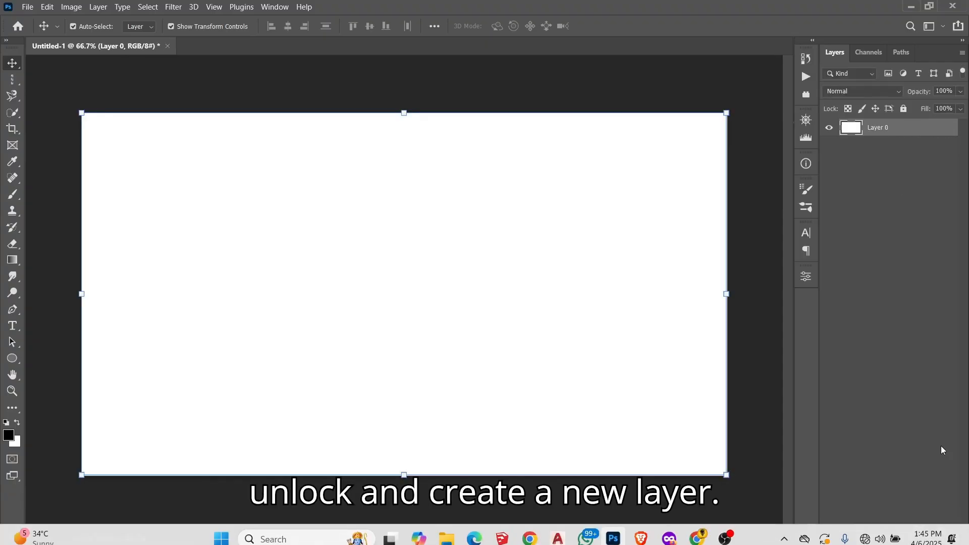
{"action": "left_click", "coordinate": [930, 536]}
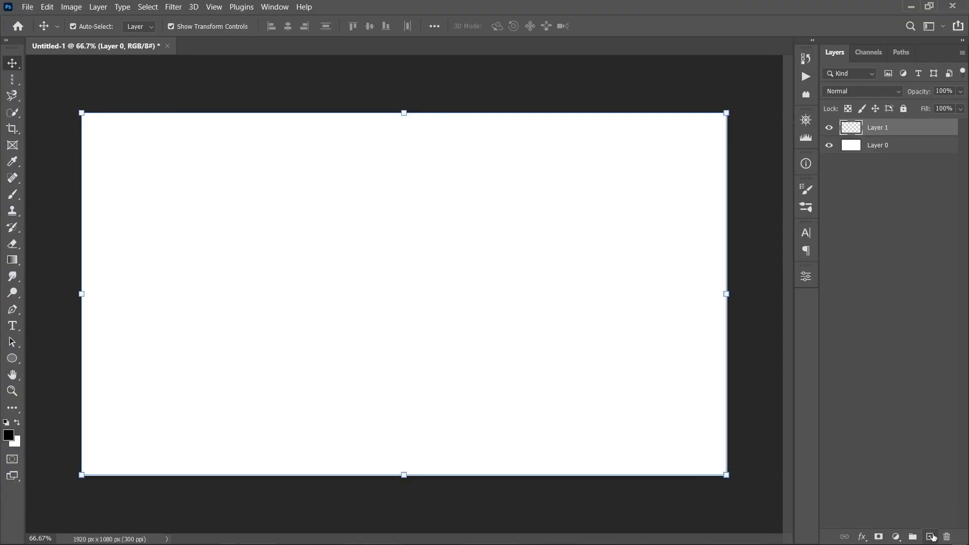
{"action": "double_click", "coordinate": [887, 127]}
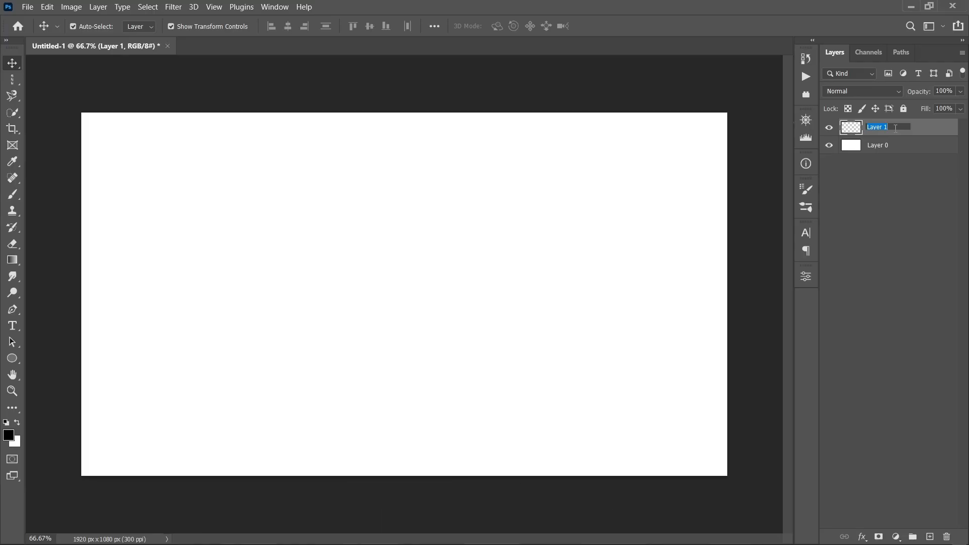
{"action": "key", "text": "Caps_Lock"}
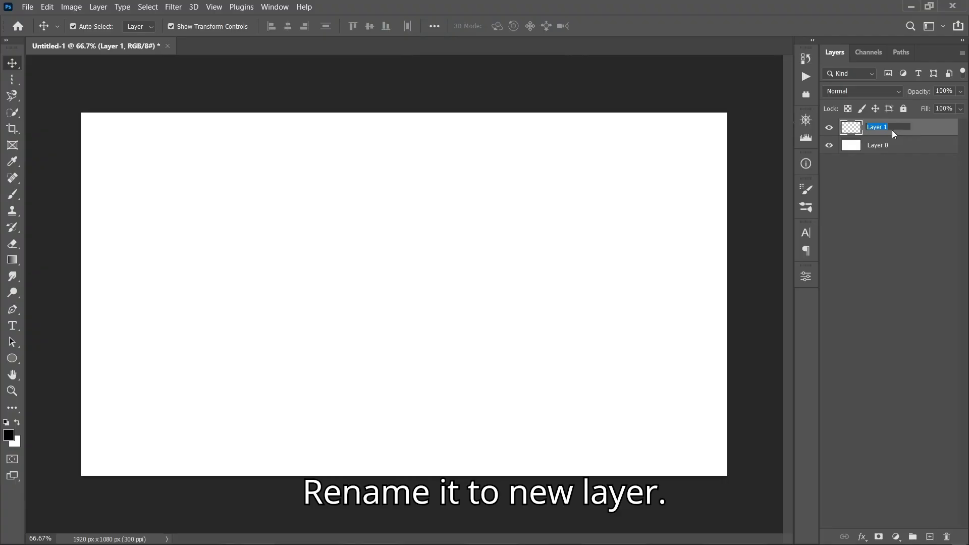
{"action": "key", "text": "Caps_Lock"}
{"action": "type", "text": "ew "}
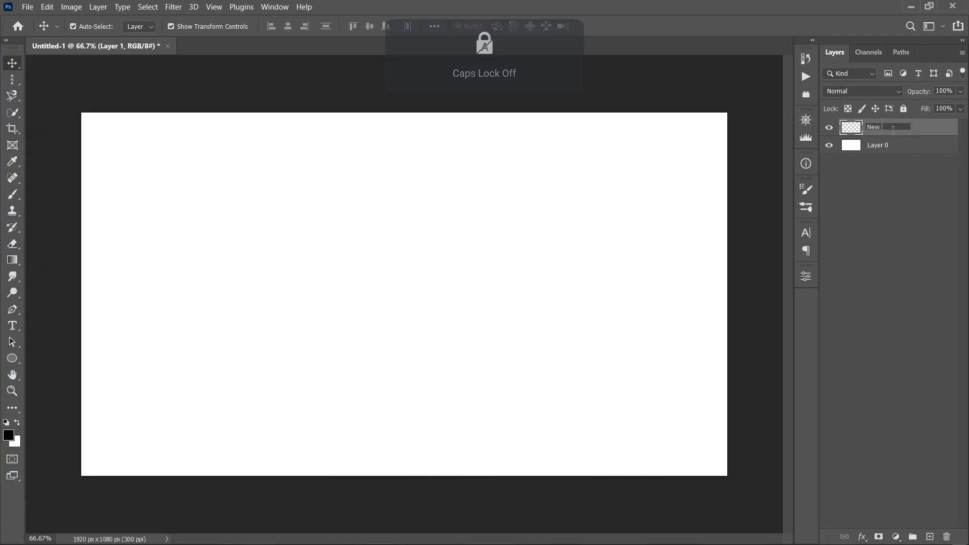
{"action": "type", "text": "lae"}
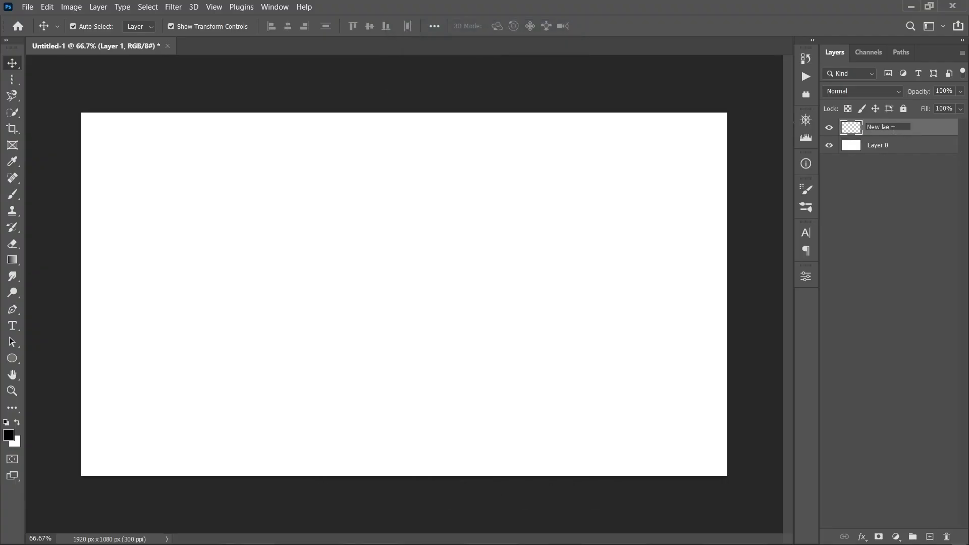
{"action": "key", "text": "BackSpace"}
{"action": "type", "text": "yer"}
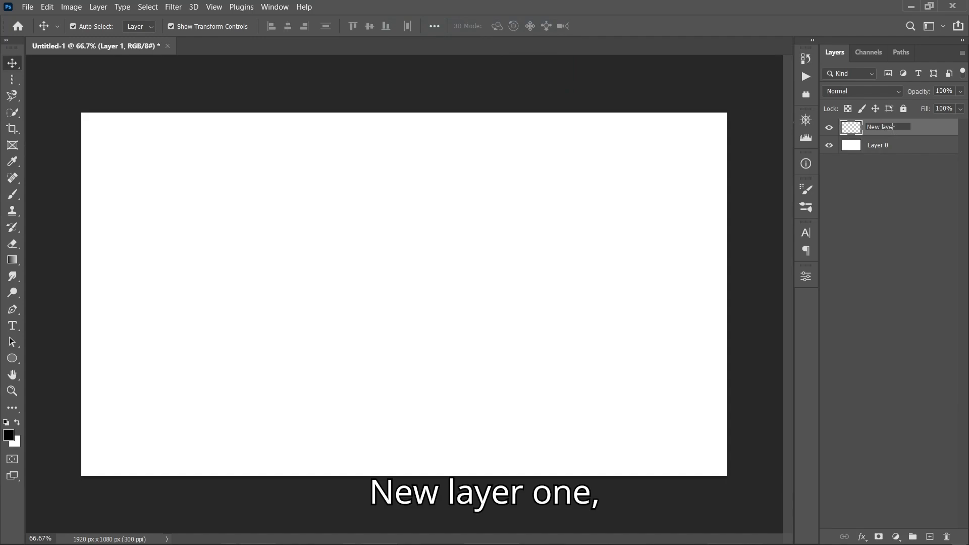
{"action": "type", "text": " 1"}
{"action": "key", "text": "Return"}
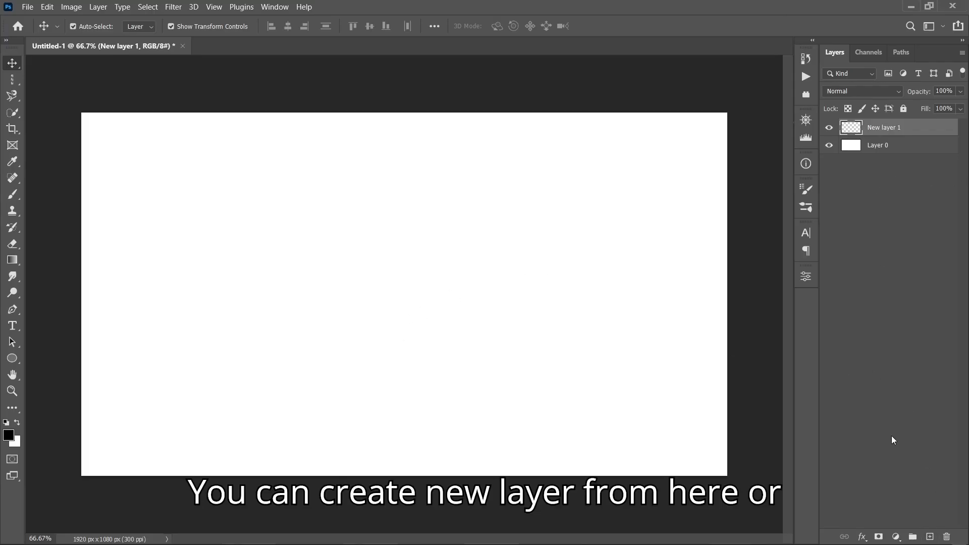
- Start another new layer through the New Layer dialog and name it "New Layer 2"
{"action": "key", "text": "ctrl"}
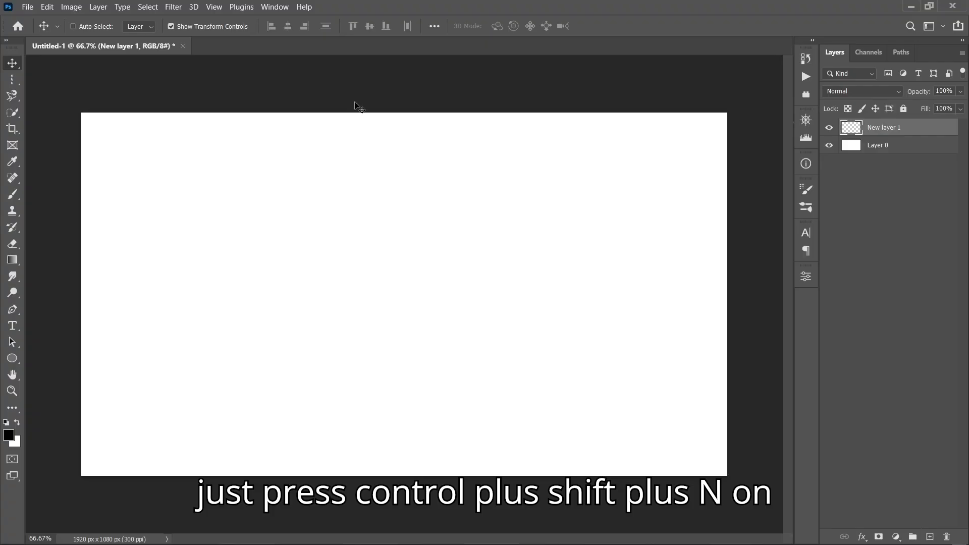
{"action": "key", "text": "ctrl+shift+n"}
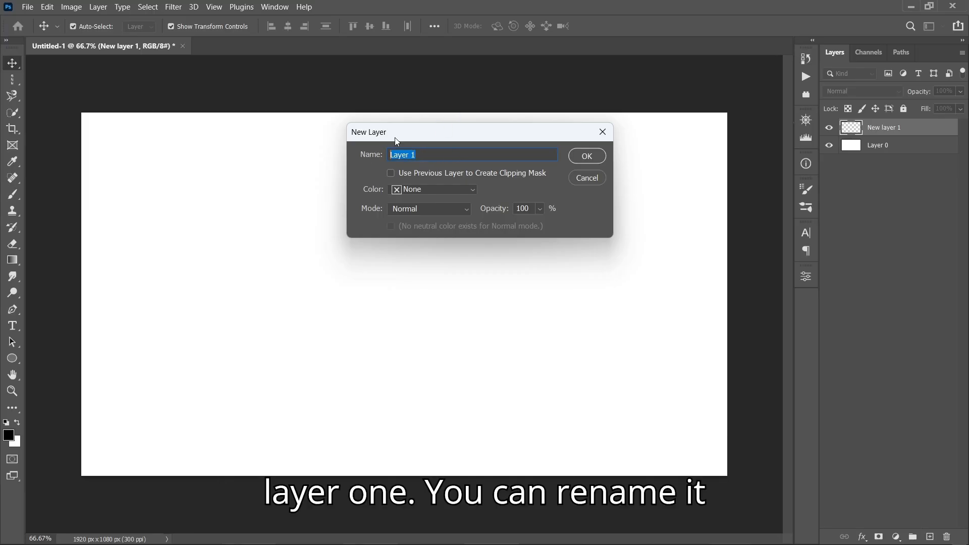
{"action": "key", "text": "Caps_Lock"}
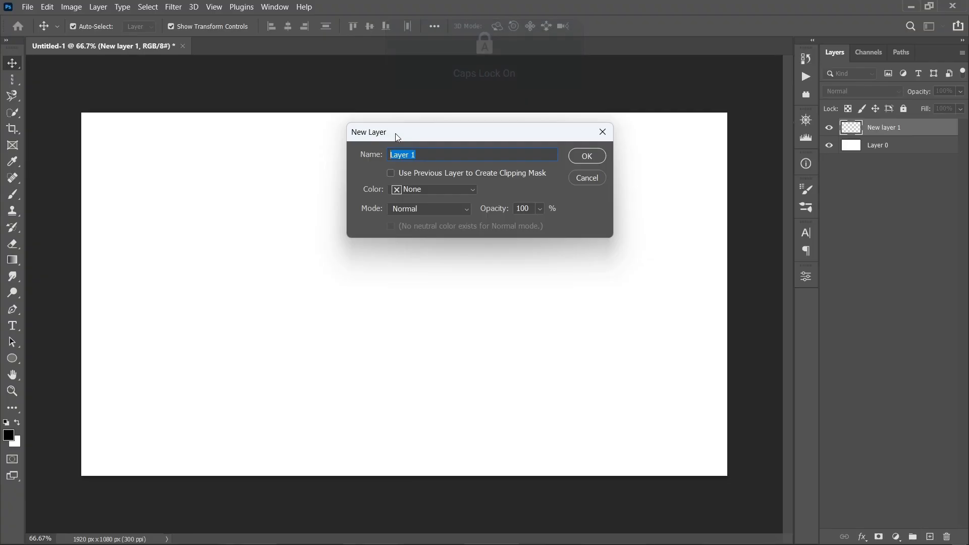
{"action": "type", "text": "NE"}
{"action": "key", "text": "Caps_Lock"}
{"action": "type", "text": "ew L"}
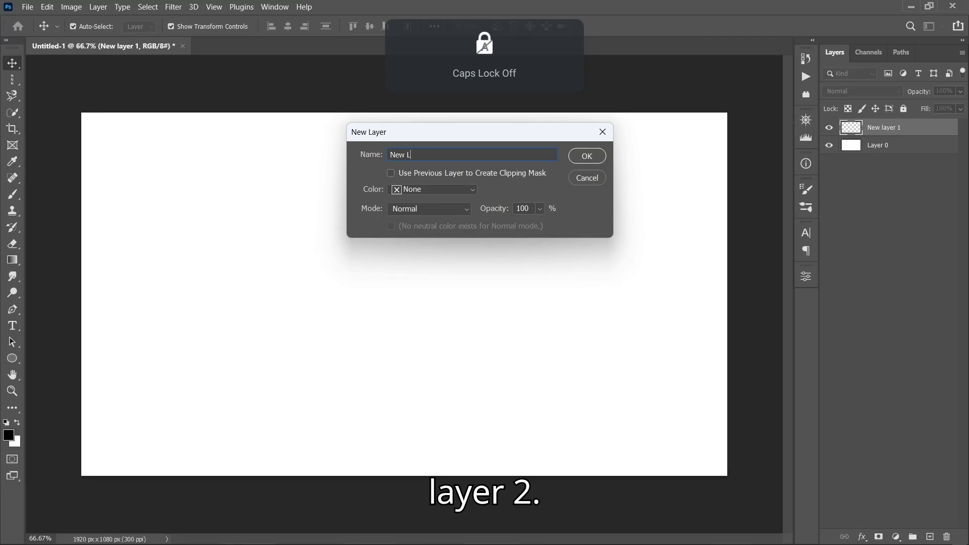
{"action": "type", "text": "ayer 2"}
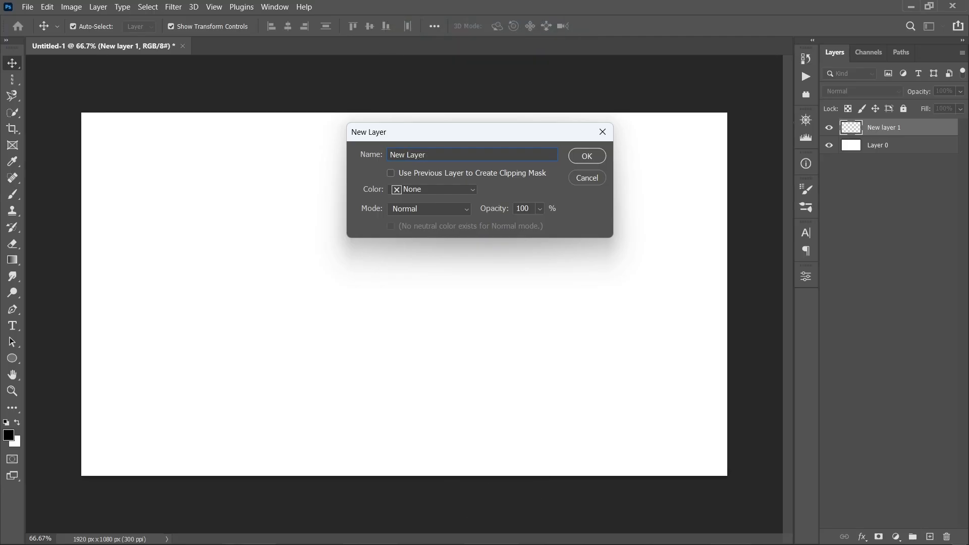
- Give the new layer a Red color label, keep Normal mode and 100% opacity, and create it
{"action": "left_click", "coordinate": [430, 190]}
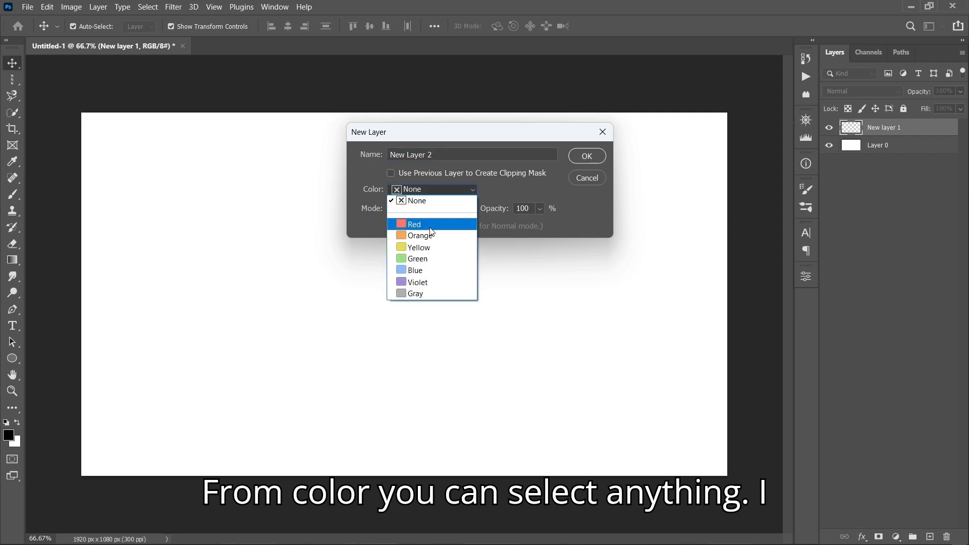
{"action": "left_click", "coordinate": [429, 226]}
{"action": "left_click", "coordinate": [429, 212]}
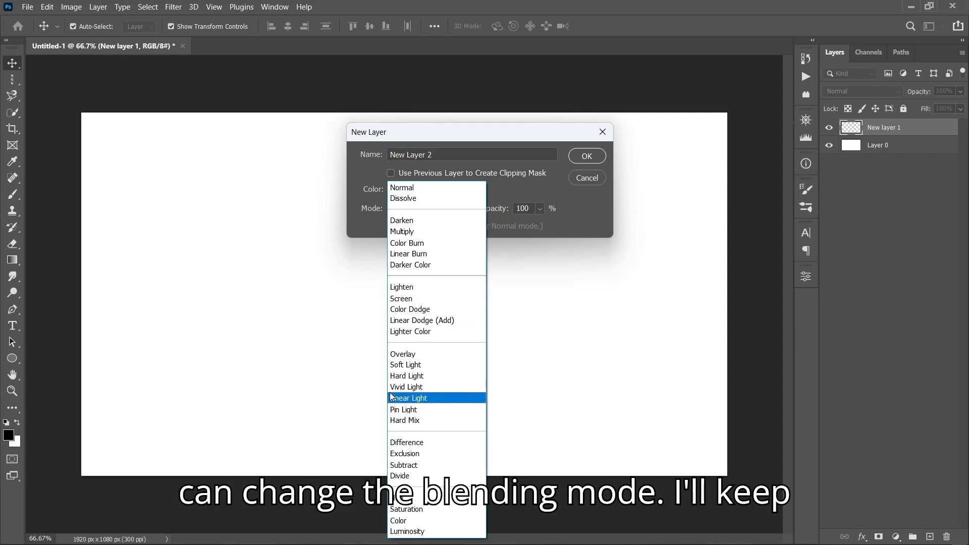
{"action": "left_click", "coordinate": [471, 190]}
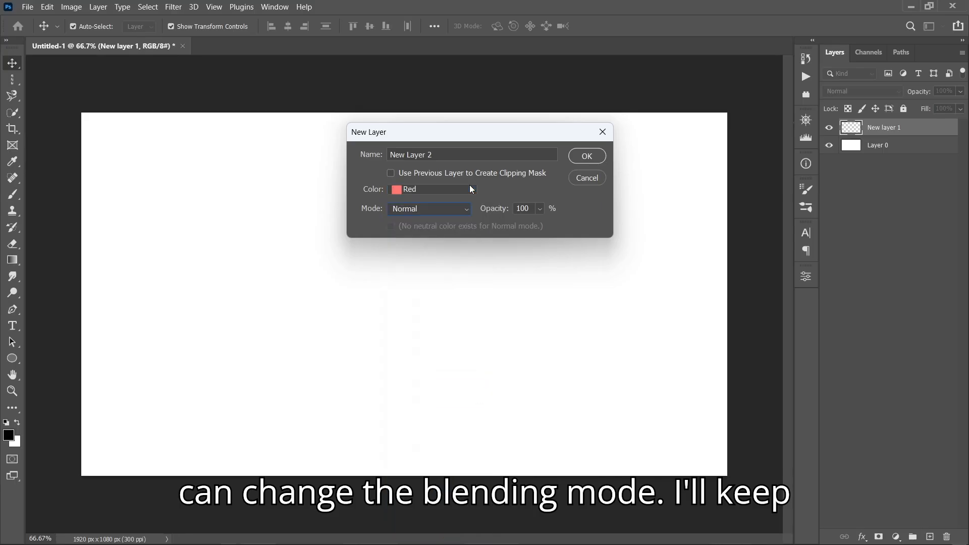
{"action": "left_click", "coordinate": [539, 209]}
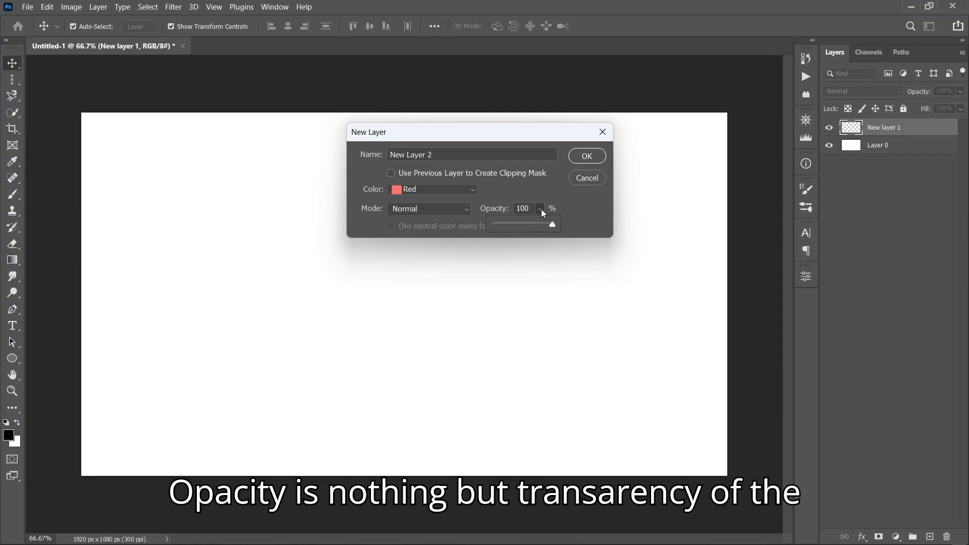
{"action": "left_click", "coordinate": [540, 207]}
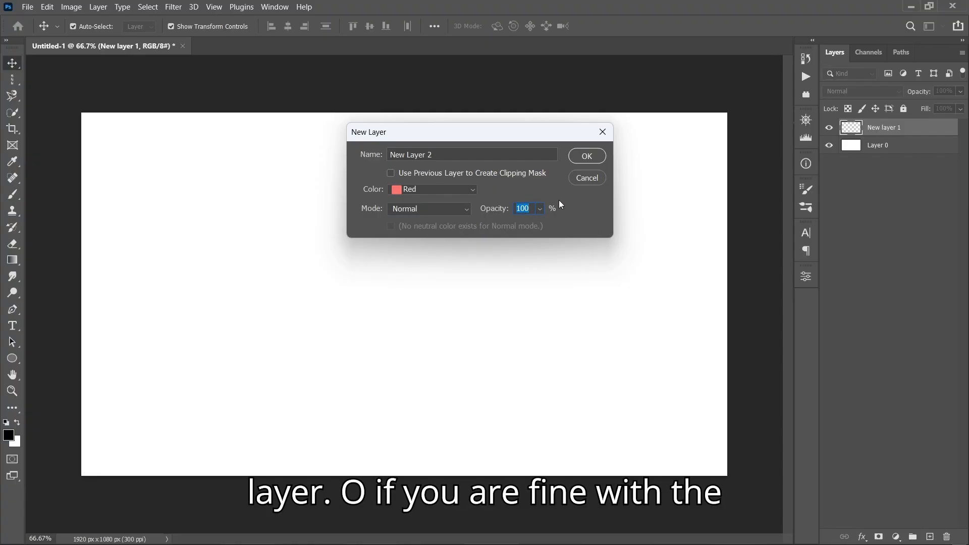
{"action": "left_click", "coordinate": [595, 158]}
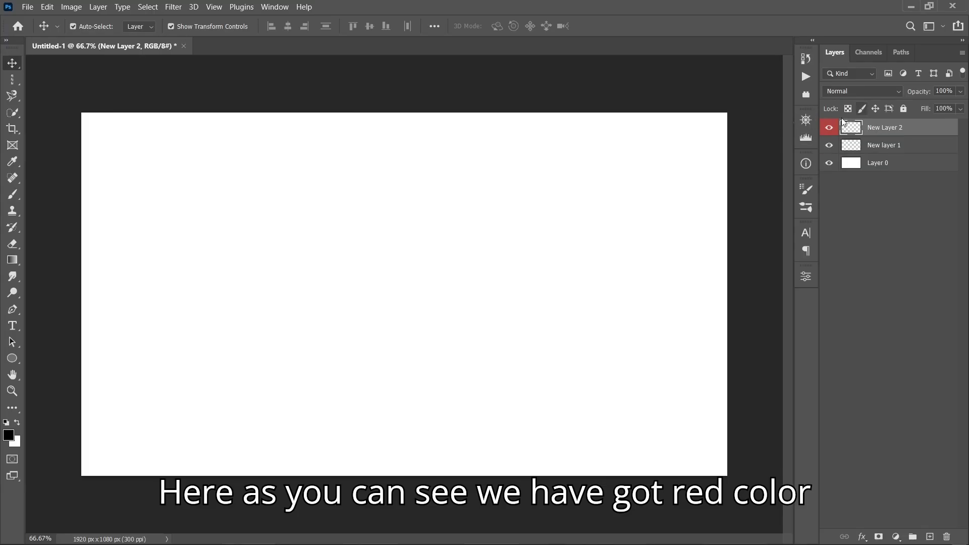
- Remove the color label from New Layer 2 by setting it to No Color
{"action": "right_click", "coordinate": [907, 134]}
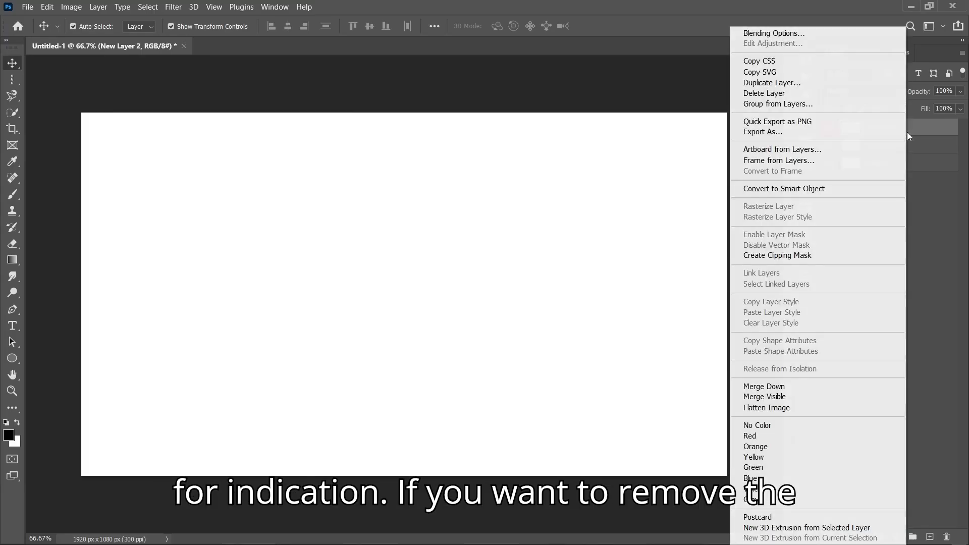
{"action": "left_click", "coordinate": [818, 428]}
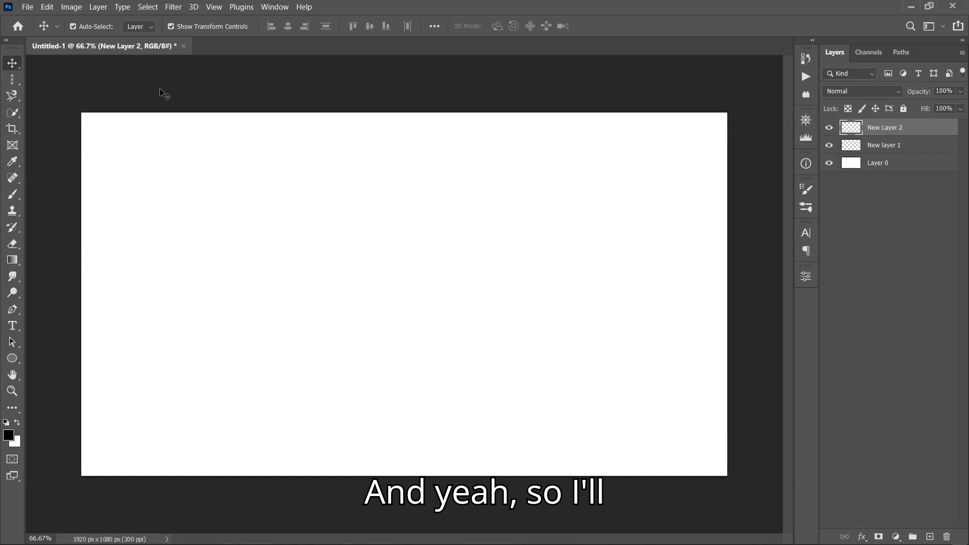
- Draw a square about 581 x 581 px with the Rectangle tool in the left-centre area of the white canvas
{"action": "left_click", "coordinate": [13, 358]}
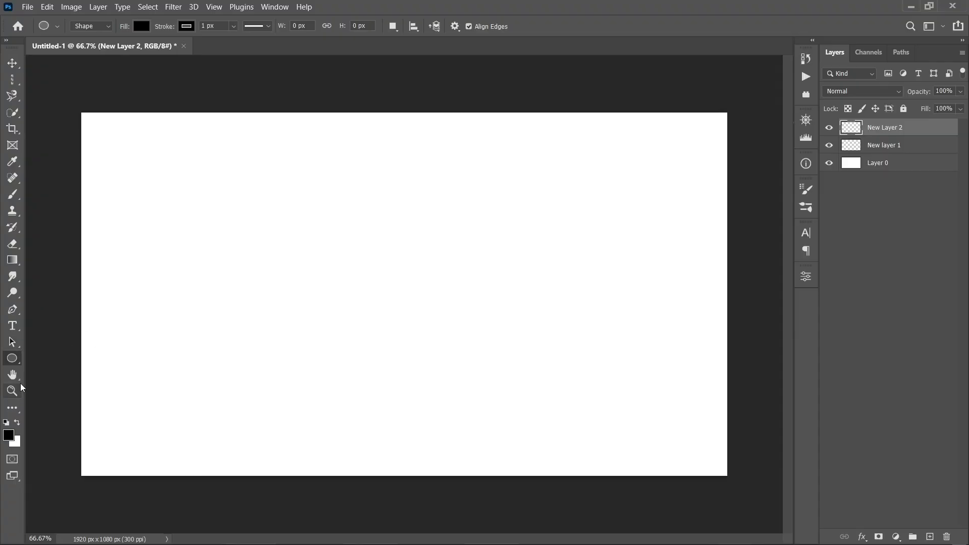
{"action": "right_click", "coordinate": [11, 368]}
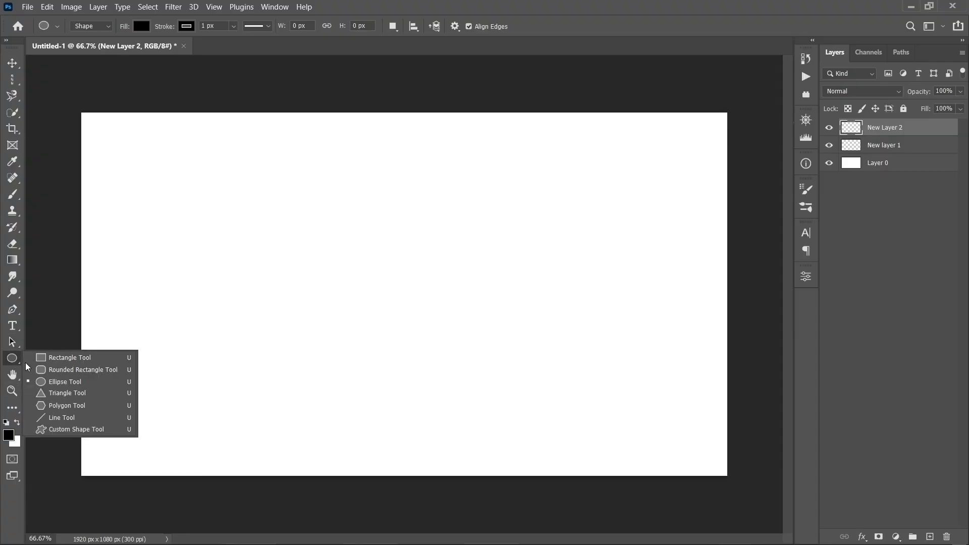
{"action": "left_click", "coordinate": [50, 358]}
{"action": "left_click_drag", "start_coordinate": [236, 166], "coordinate": [454, 356]}
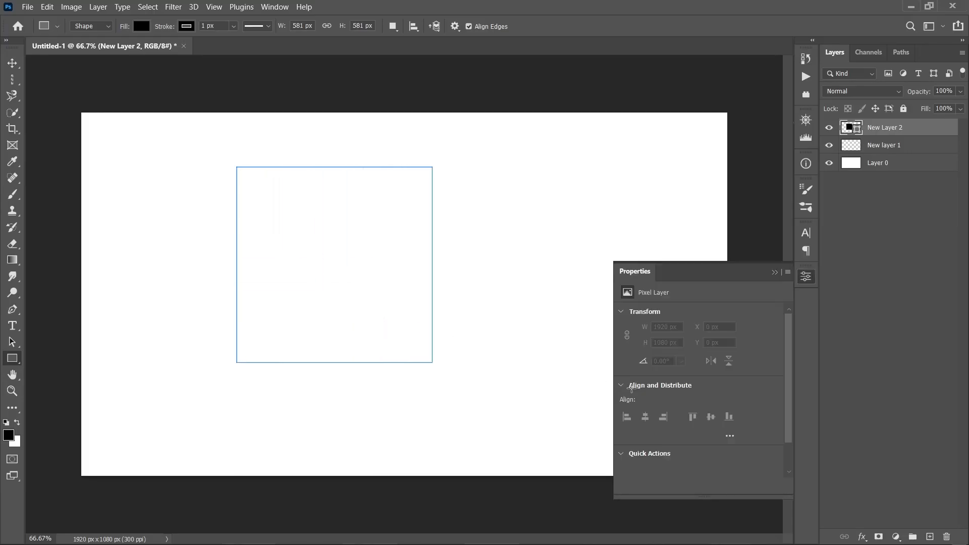
- Change the square's fill from the recently used colors to the golden yellow swatch
{"action": "left_click", "coordinate": [662, 404]}
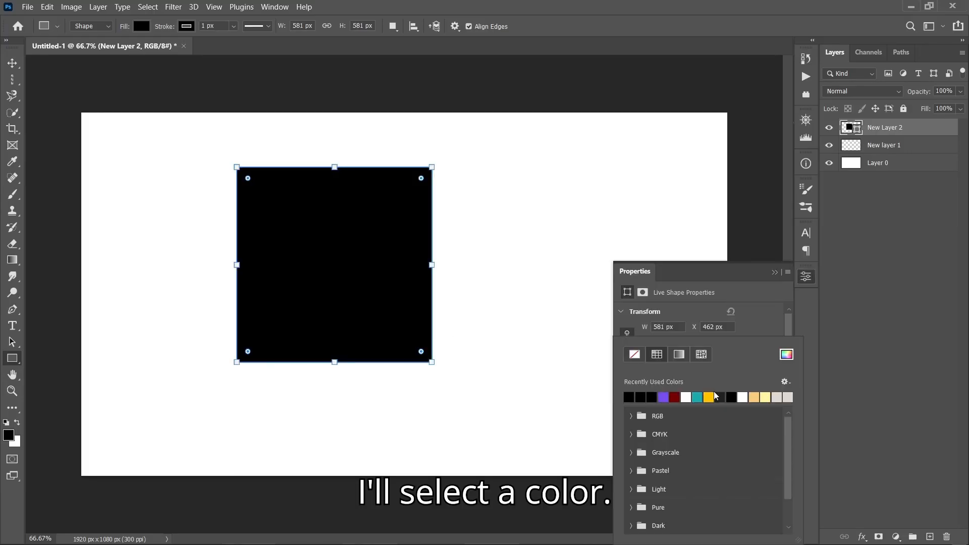
{"action": "left_click", "coordinate": [696, 397]}
{"action": "left_click", "coordinate": [640, 397]}
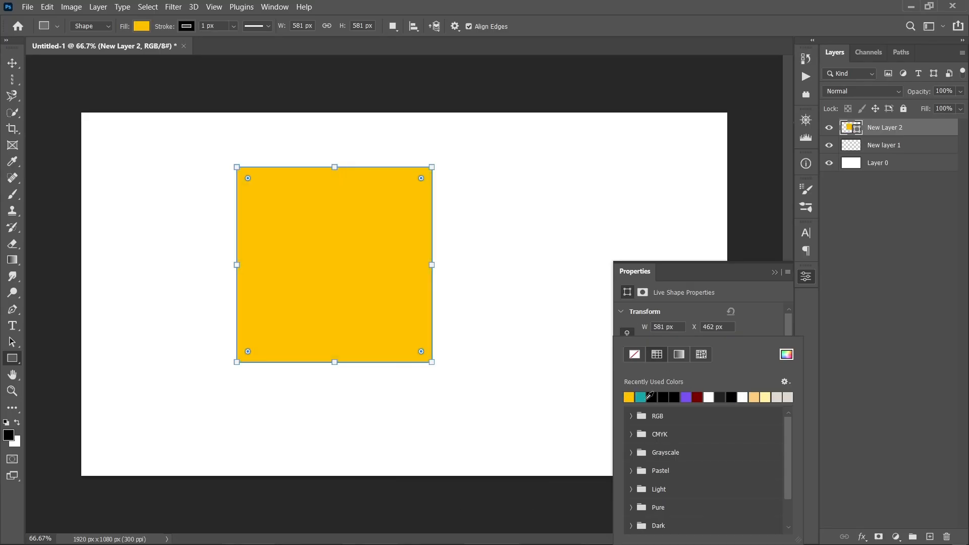
- Move the yellow square with the Move tool to about X 626 px, Y 249 px, and collapse its properties
{"action": "key", "text": "v"}
{"action": "left_click", "coordinate": [521, 154]}
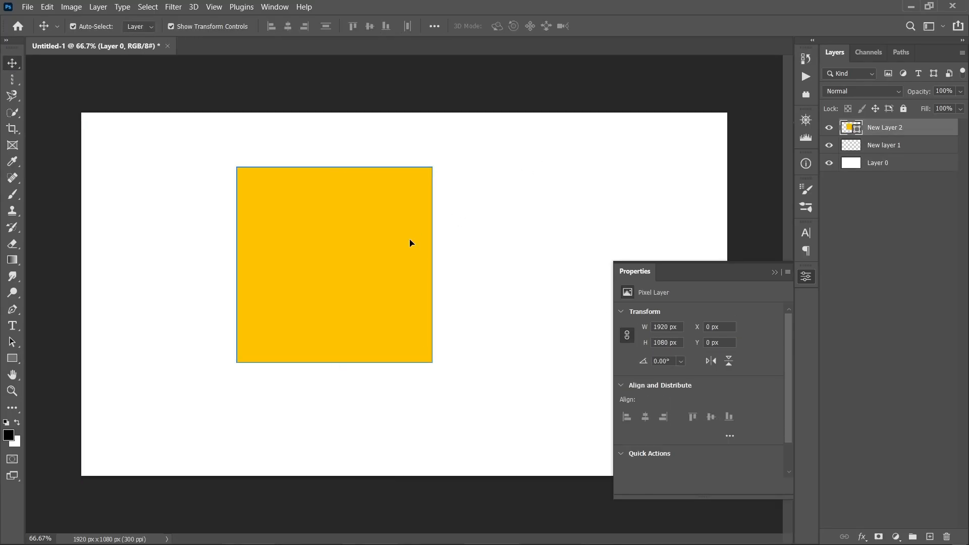
{"action": "left_click_drag", "start_coordinate": [385, 221], "coordinate": [440, 251]}
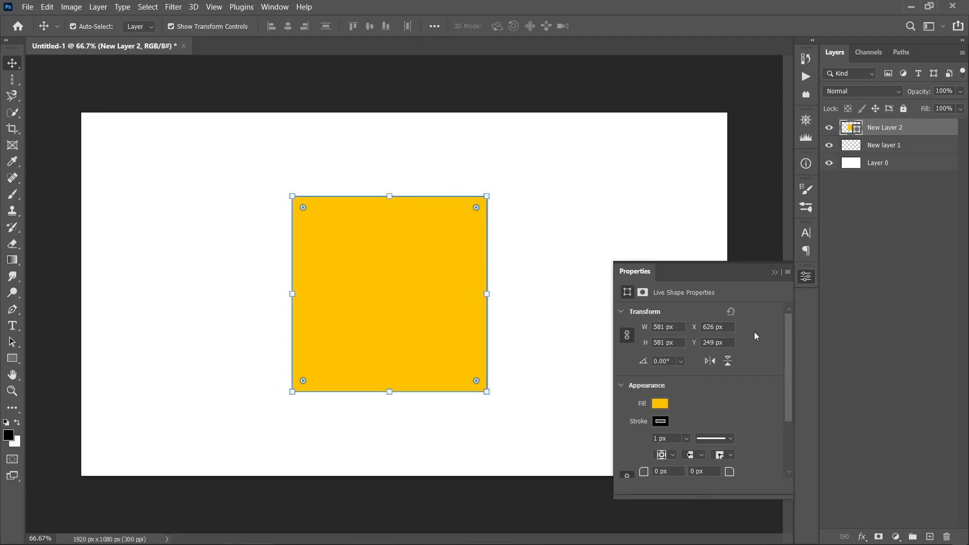
{"action": "left_click", "coordinate": [774, 272]}
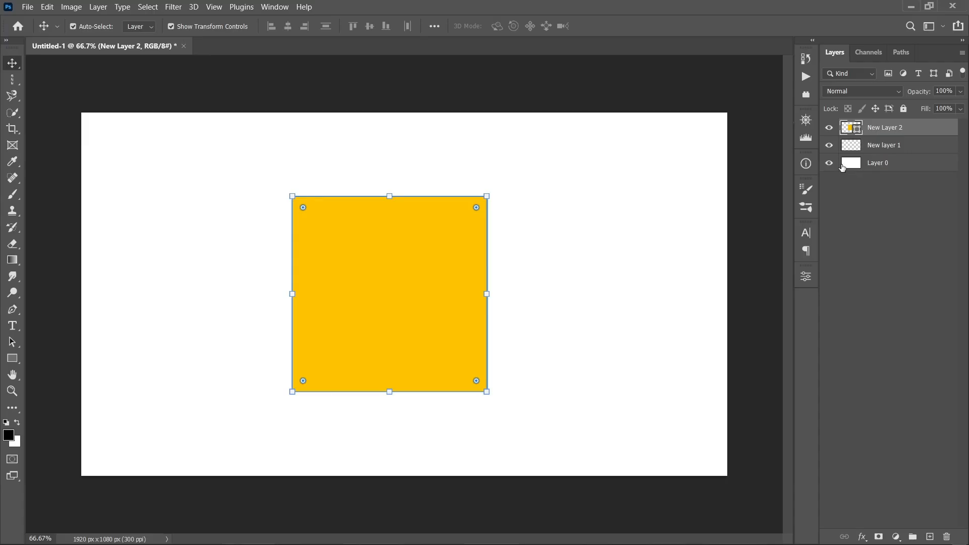
- Toggle New Layer 2's visibility off and on, and duplicate the layer in the same document as "New Layer 2 copy"
{"action": "left_click", "coordinate": [830, 130]}
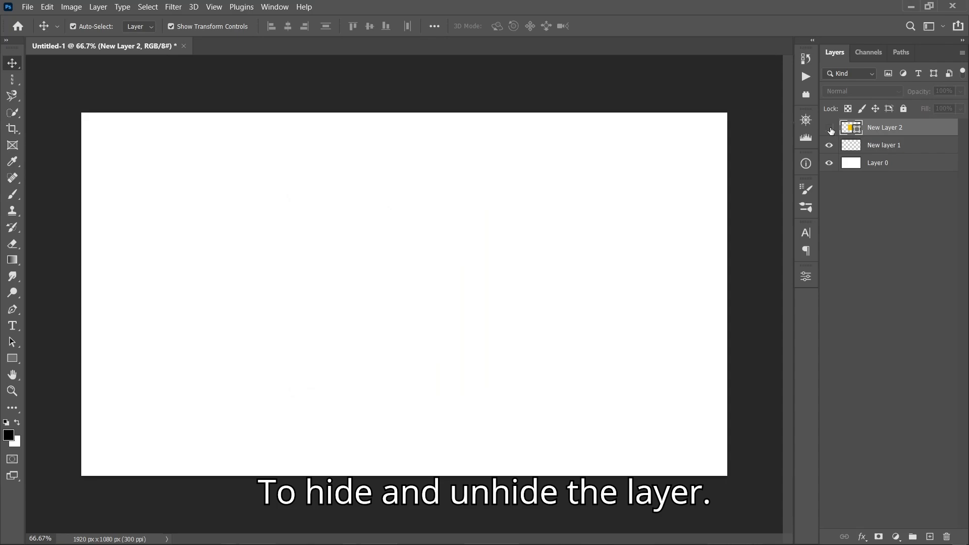
{"action": "left_click", "coordinate": [830, 129]}
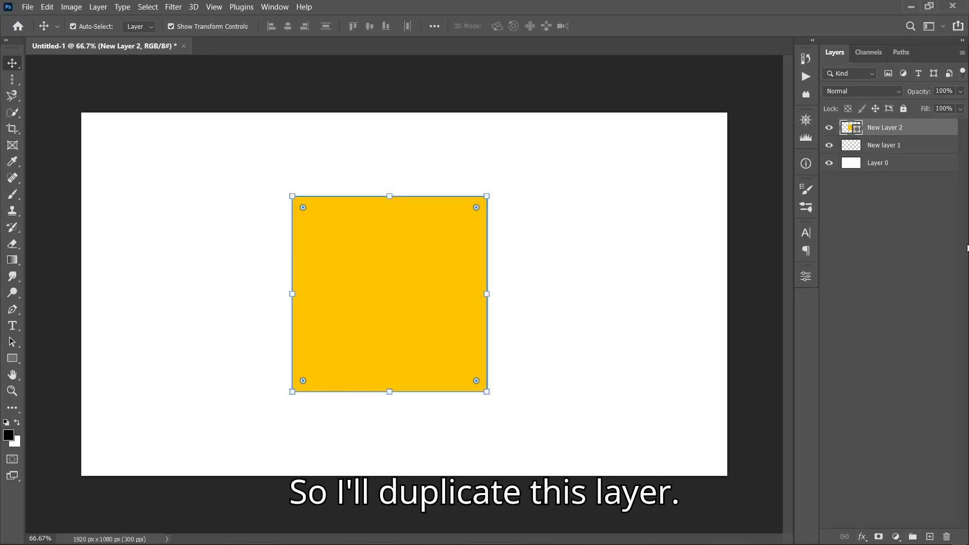
{"action": "right_click", "coordinate": [891, 131]}
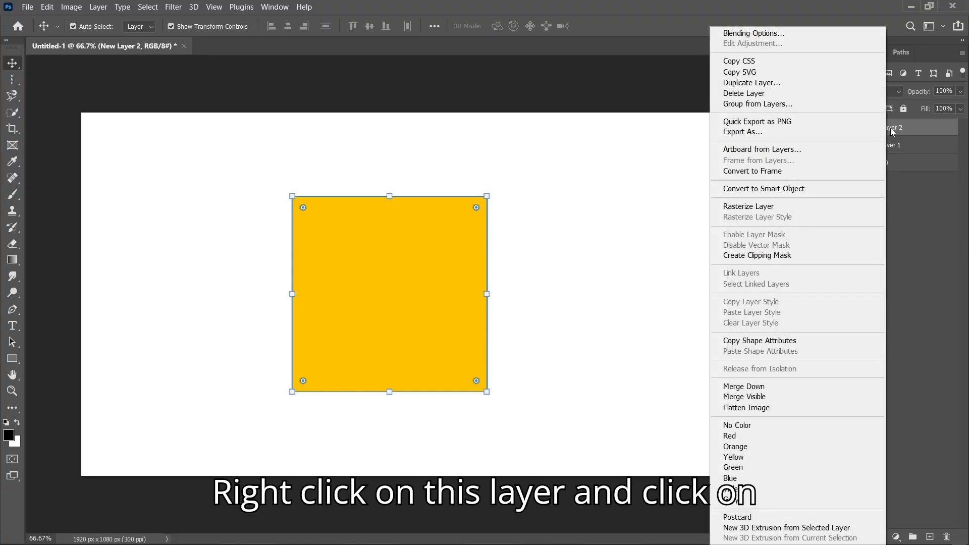
{"action": "left_click", "coordinate": [754, 84]}
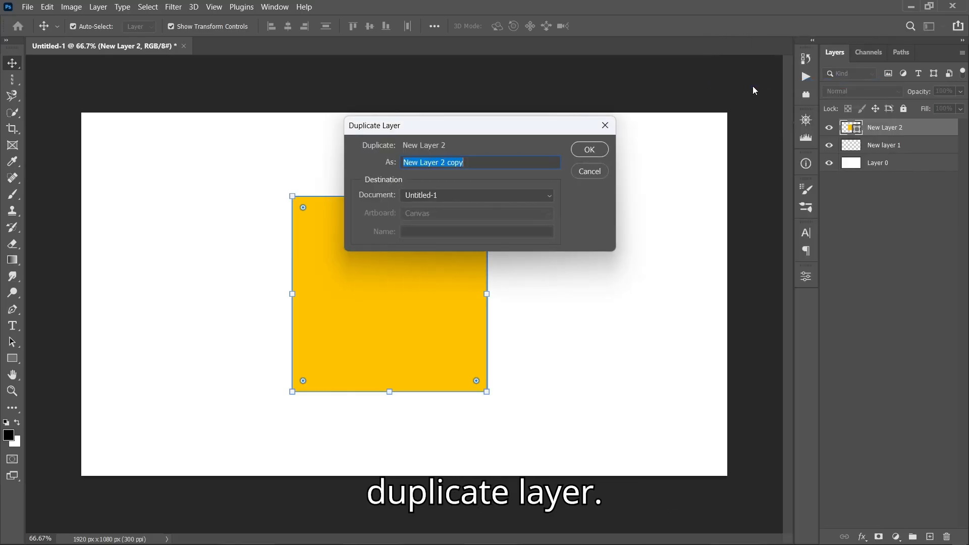
{"action": "left_click", "coordinate": [488, 160]}
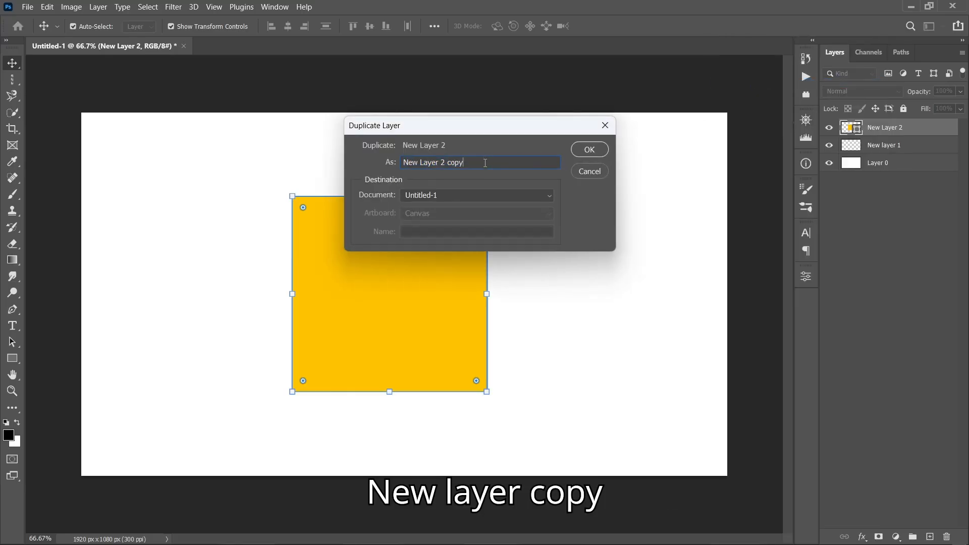
{"action": "left_click", "coordinate": [591, 150]}
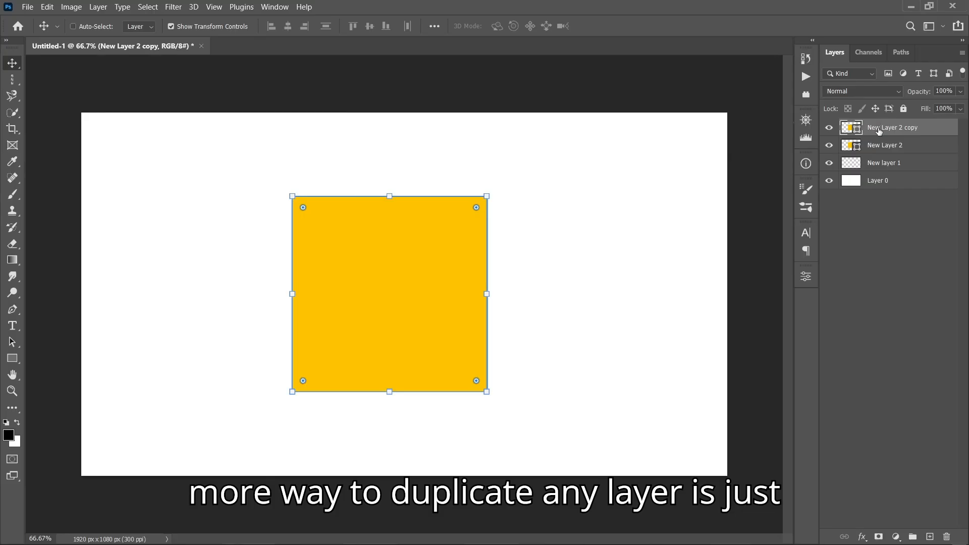
- Duplicate New Layer 2 copy directly without the dialog, and undo that extra duplicate
{"action": "key", "text": "ctrl+j"}
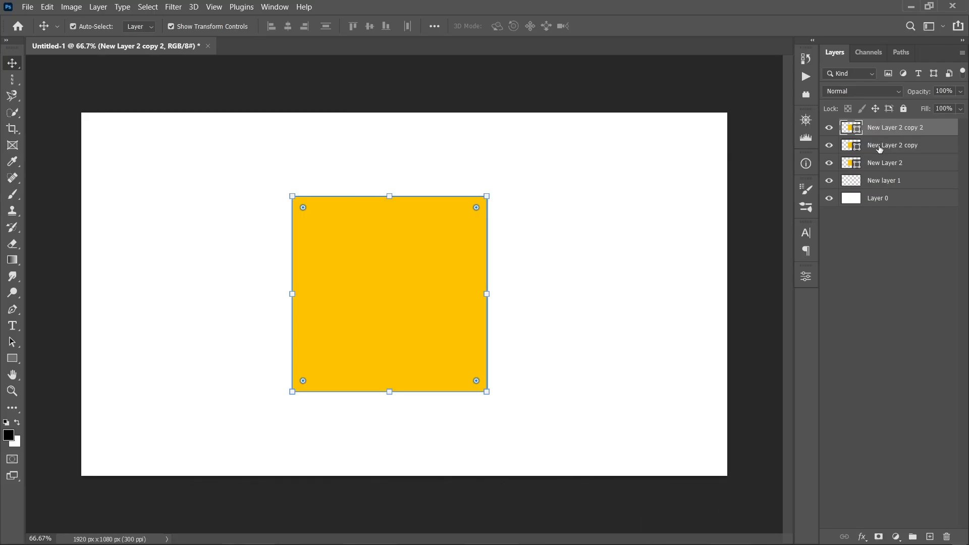
{"action": "left_click", "coordinate": [880, 150]}
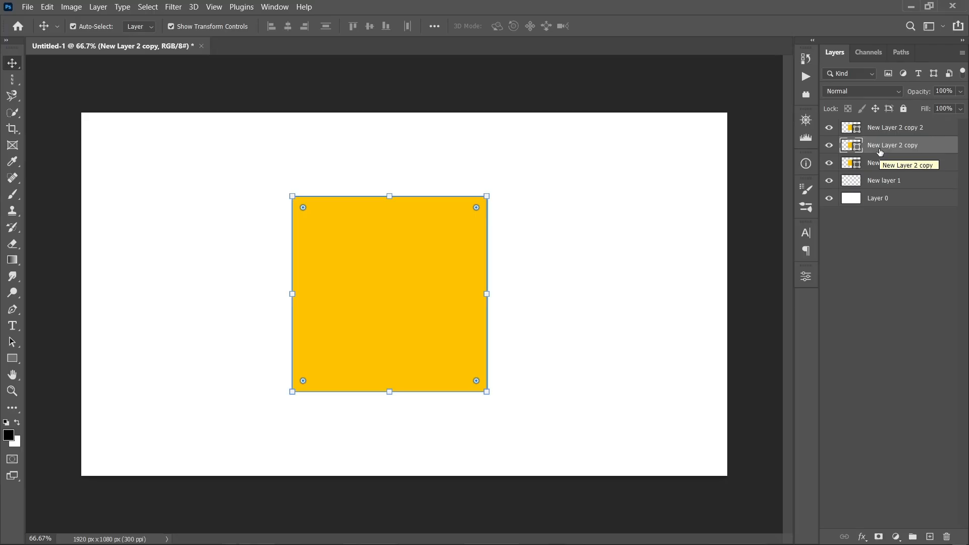
{"action": "key", "text": "ctrl+z"}
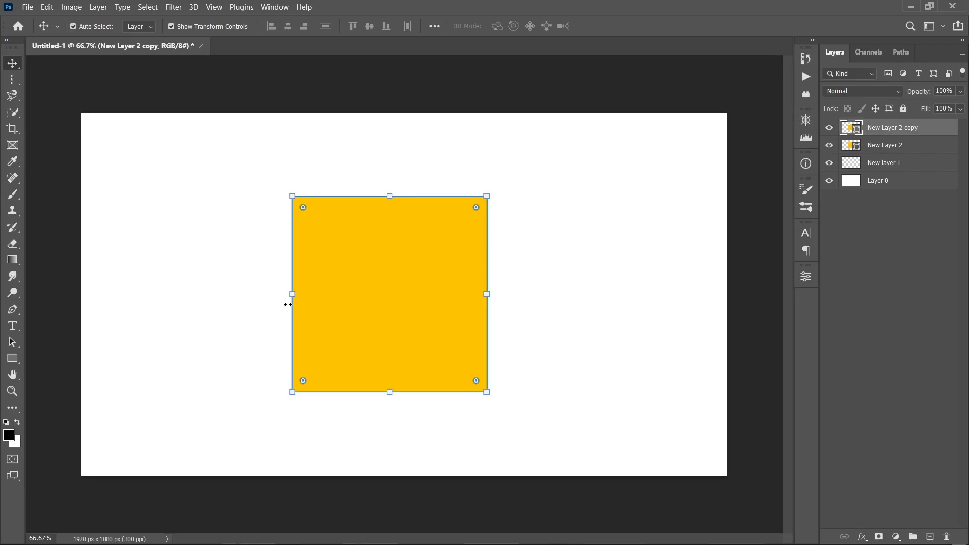
- Place the copied square to the right of the original with a small gap, and shift both squares left toward the canvas centre
{"action": "left_click_drag", "start_coordinate": [365, 299], "coordinate": [530, 302]}
{"action": "left_click_drag", "start_coordinate": [549, 271], "coordinate": [614, 269]}
{"action": "left_click", "coordinate": [475, 282], "text": "shift"}
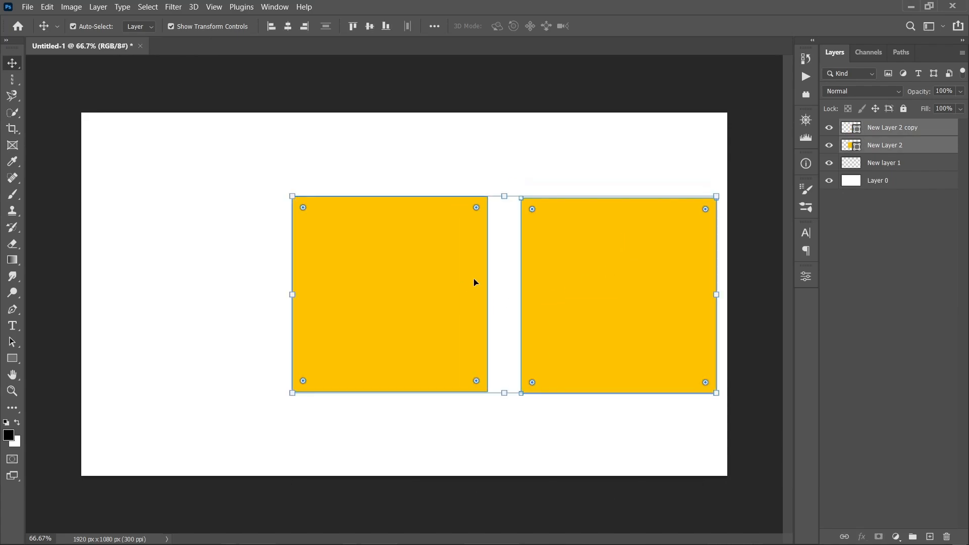
{"action": "left_click_drag", "start_coordinate": [435, 271], "coordinate": [335, 272]}
{"action": "left_click", "coordinate": [472, 194]}
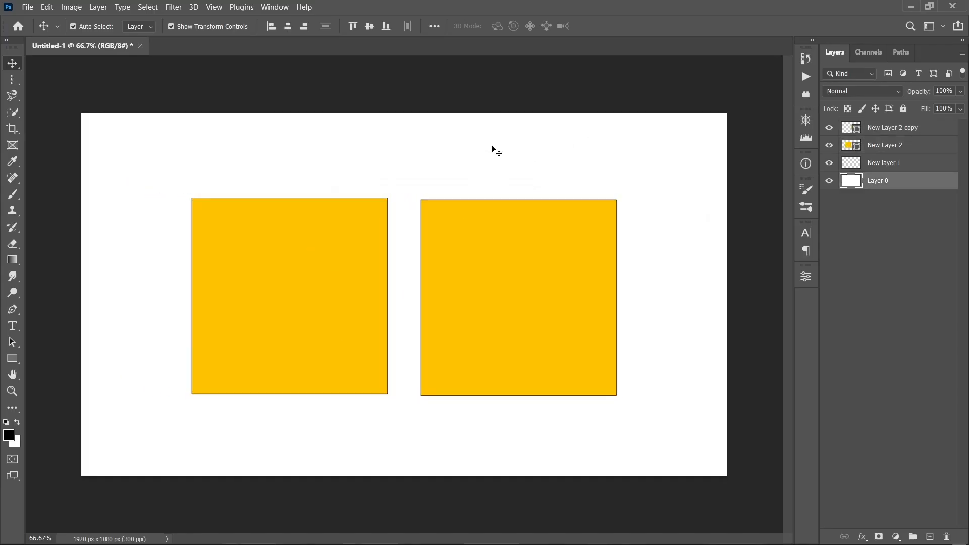
{"action": "left_click", "coordinate": [512, 80]}
- Recolor the square on New Layer 2 copy to blue 0072ff with the Color Picker, and deselect it
{"action": "left_click", "coordinate": [513, 313]}
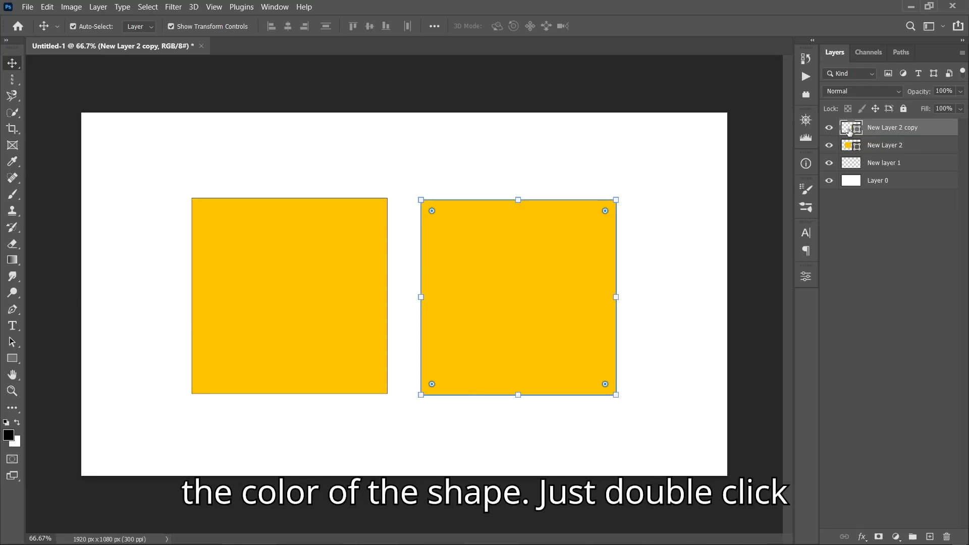
{"action": "double_click", "coordinate": [850, 130]}
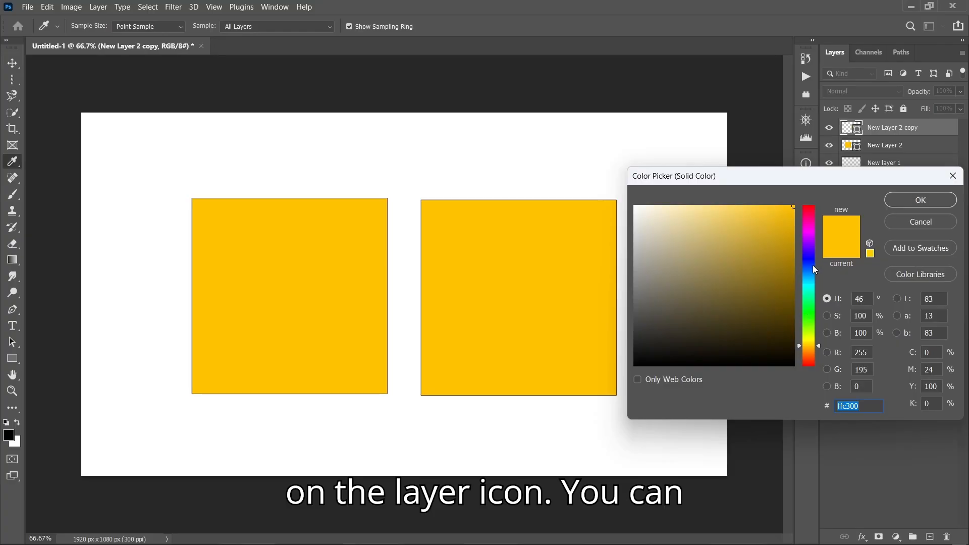
{"action": "left_click", "coordinate": [810, 271]}
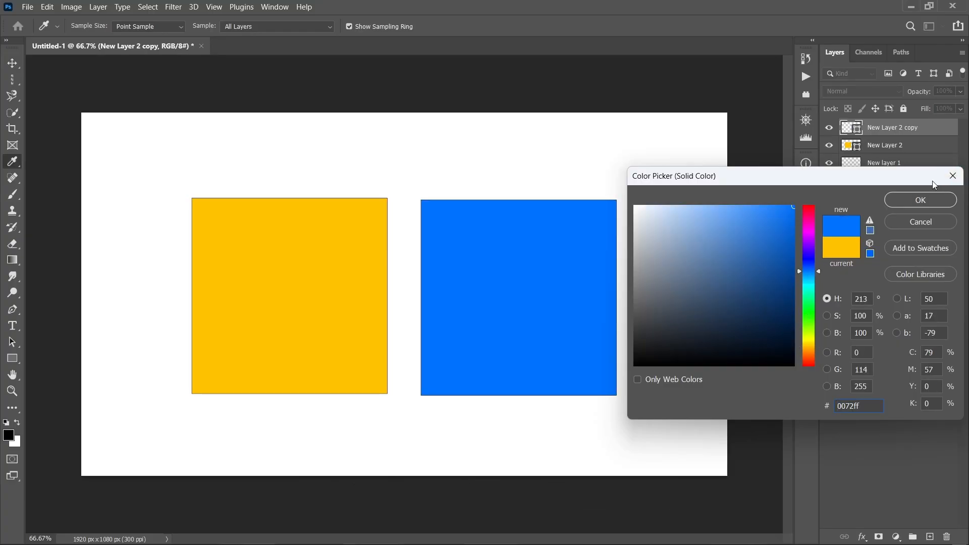
{"action": "left_click", "coordinate": [935, 202]}
{"action": "left_click", "coordinate": [681, 101]}
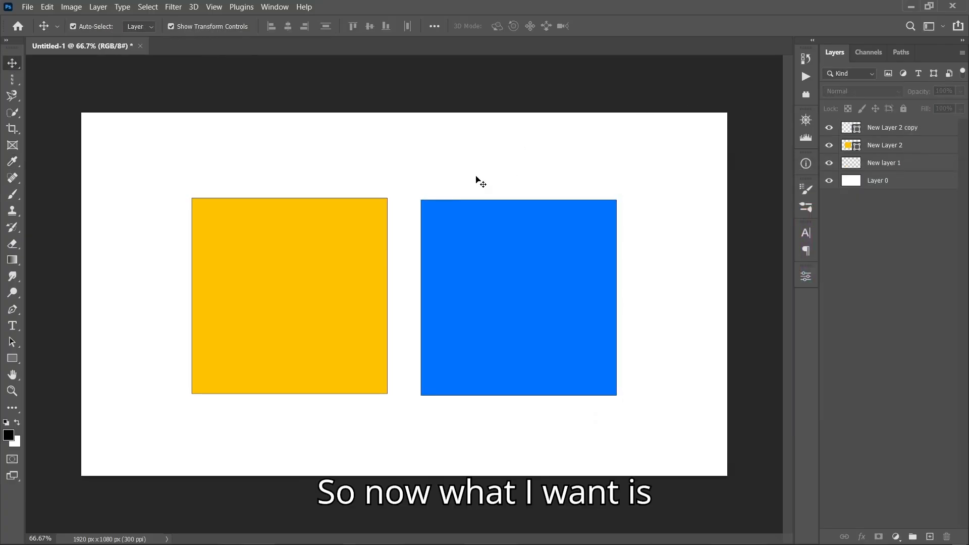
- Select the yellow square's layer, New Layer 2, and lock it completely
{"action": "left_click", "coordinate": [353, 296]}
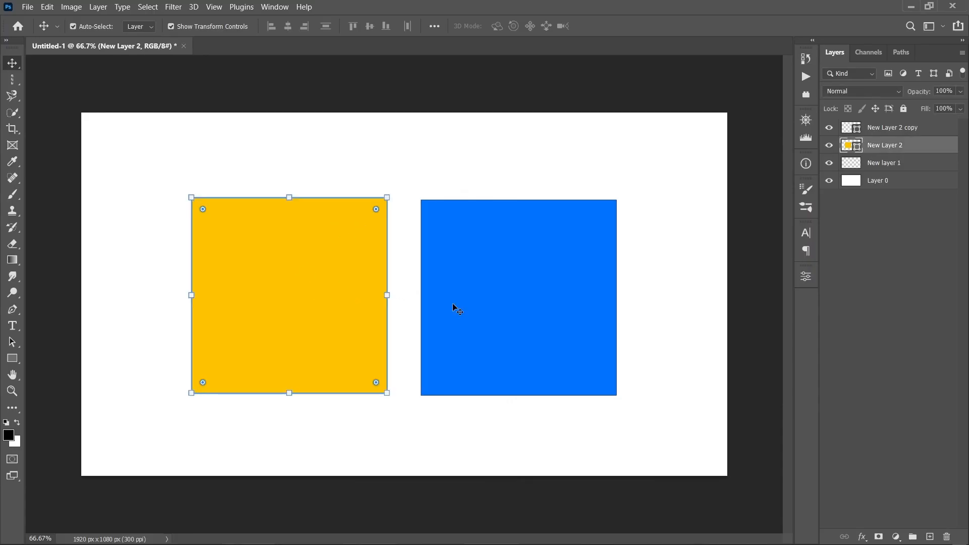
{"action": "left_click", "coordinate": [478, 301]}
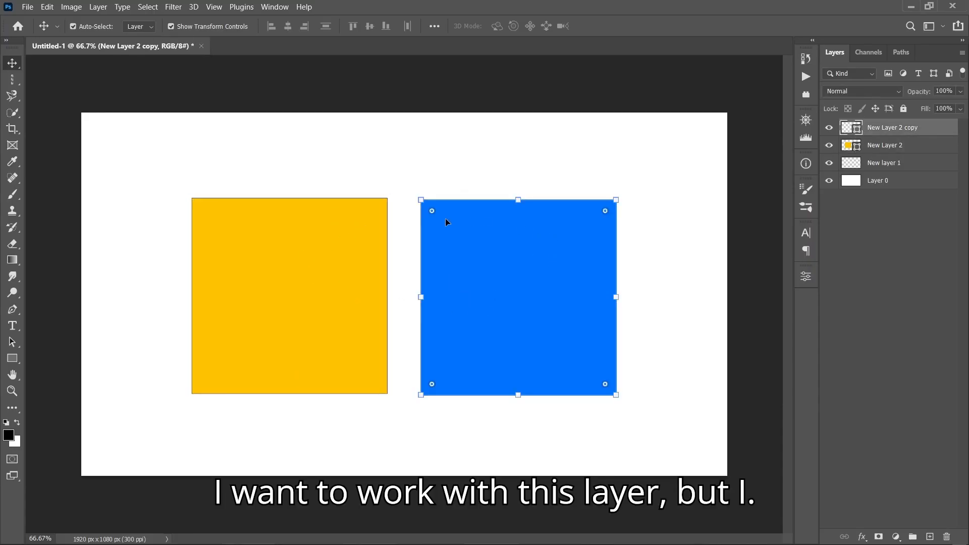
{"action": "left_click", "coordinate": [350, 255]}
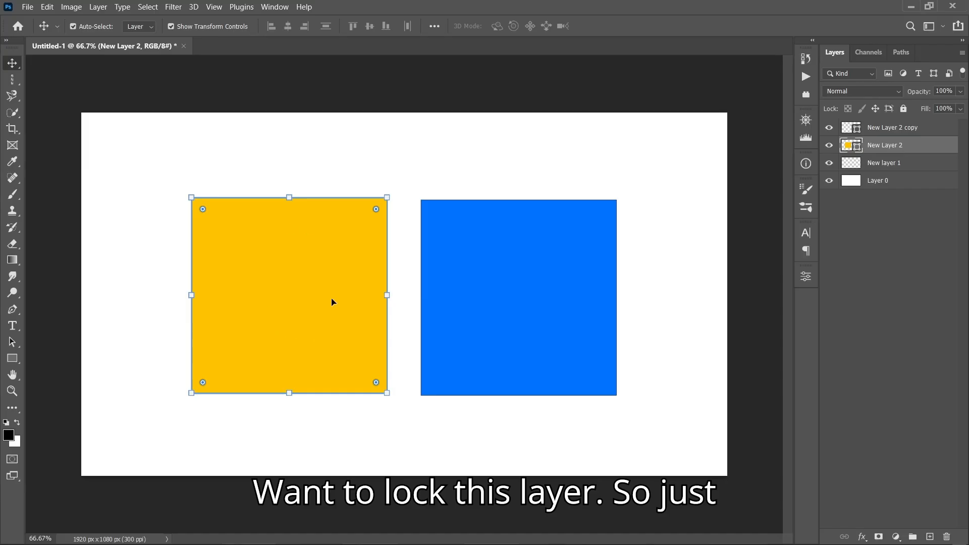
{"action": "left_click", "coordinate": [903, 109]}
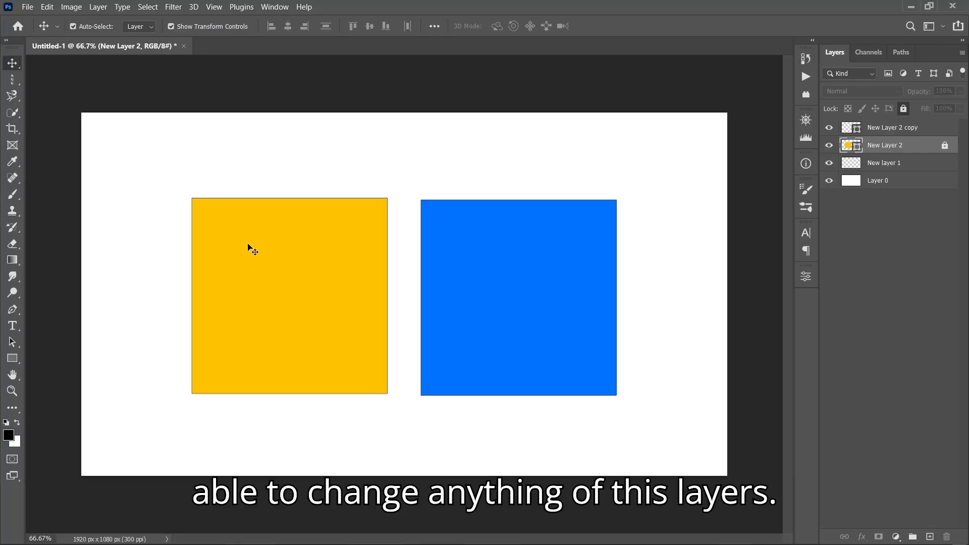
- Test the layer lock by trying to move the locked yellow square and the unlocked blue square
{"action": "left_click_drag", "start_coordinate": [252, 251], "coordinate": [314, 275]}
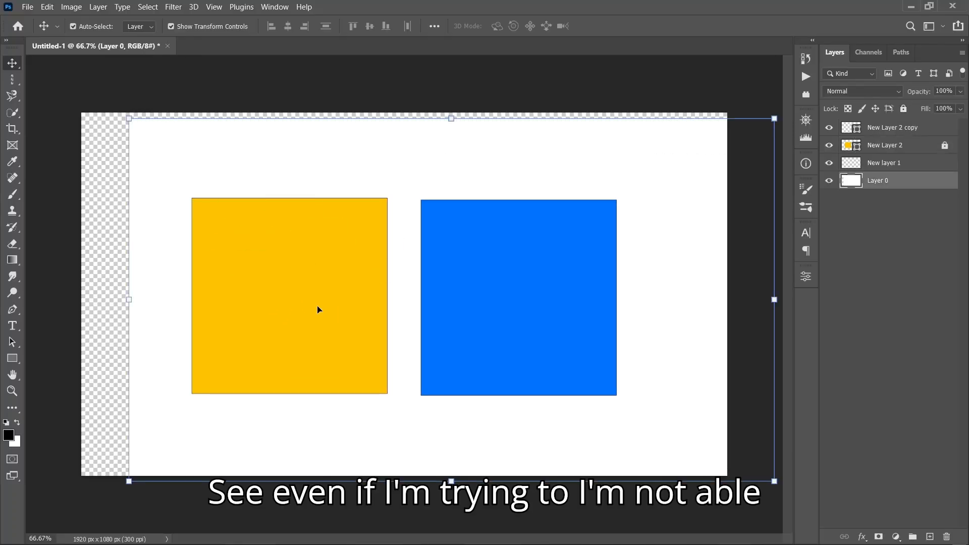
{"action": "left_click_drag", "start_coordinate": [319, 309], "coordinate": [304, 280]}
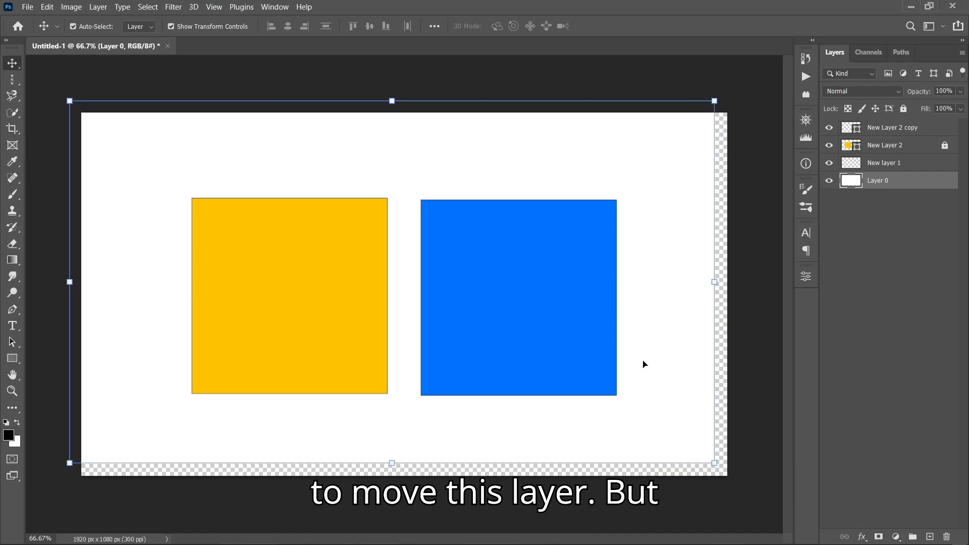
{"action": "left_click", "coordinate": [552, 306]}
{"action": "left_click_drag", "start_coordinate": [497, 277], "coordinate": [537, 280]}
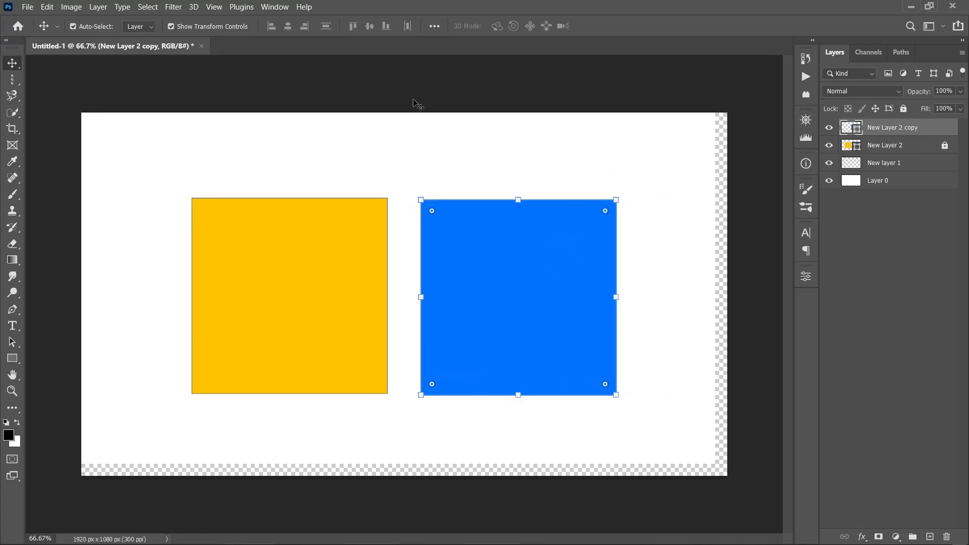
{"action": "left_click", "coordinate": [663, 270]}
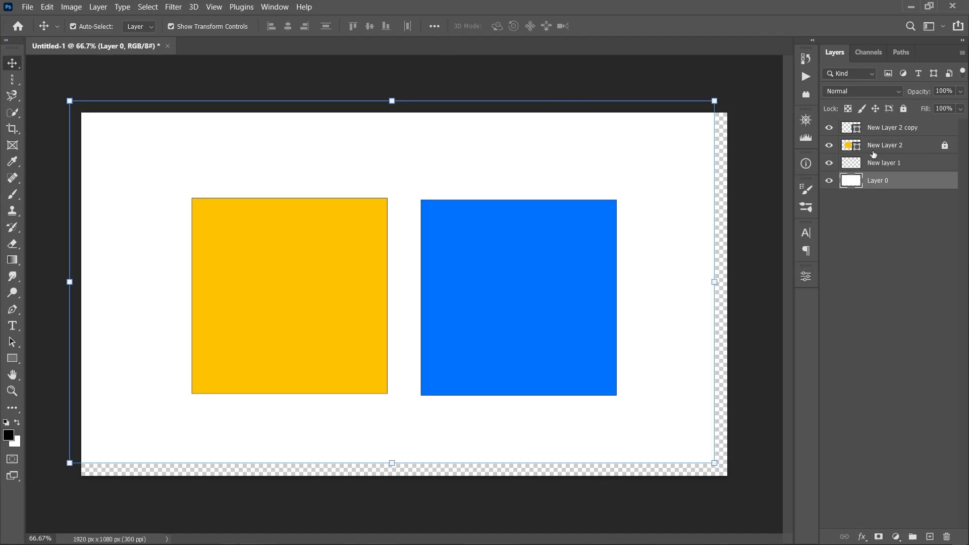
- Add a Brightness/Contrast adjustment layer above New Layer 2 copy with brightness 63, and collapse its properties
{"action": "left_click", "coordinate": [894, 129]}
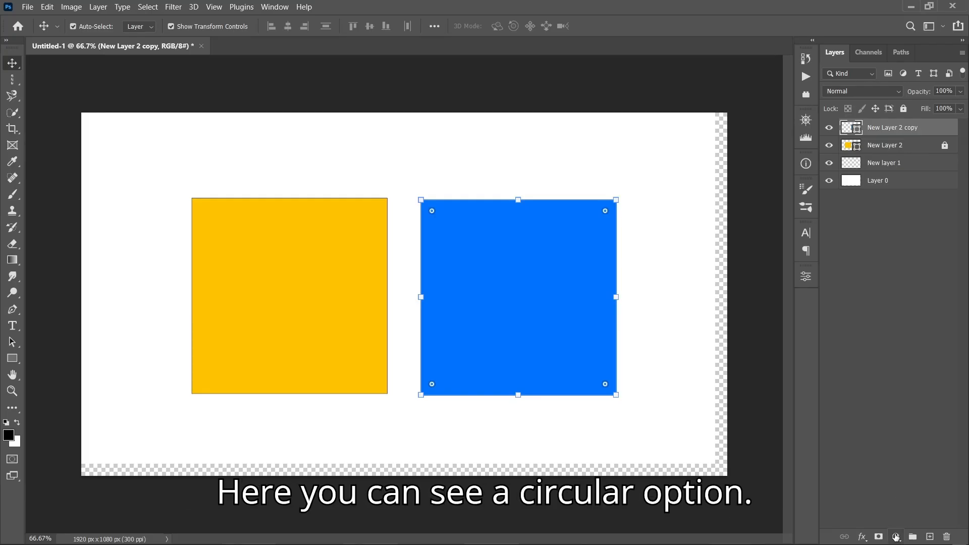
{"action": "left_click", "coordinate": [896, 537]}
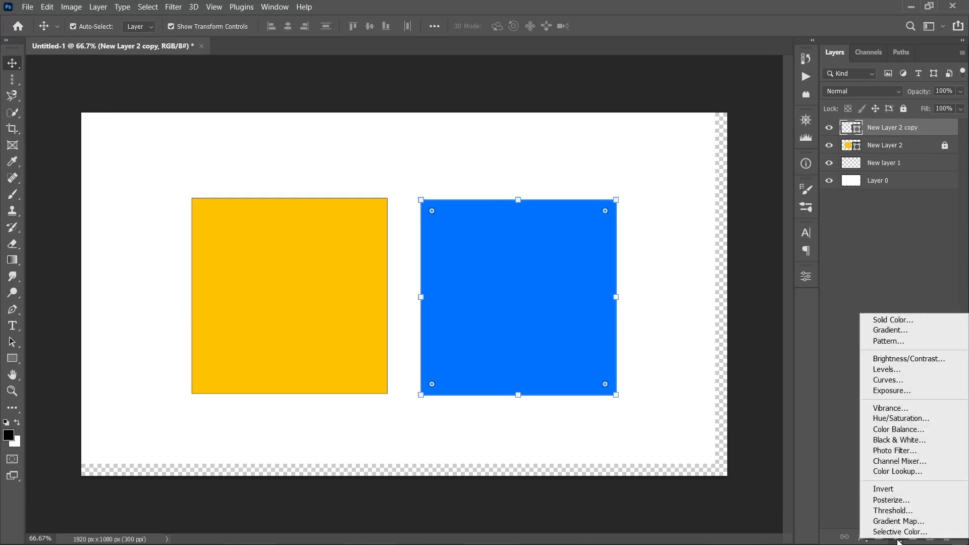
{"action": "left_click", "coordinate": [937, 356]}
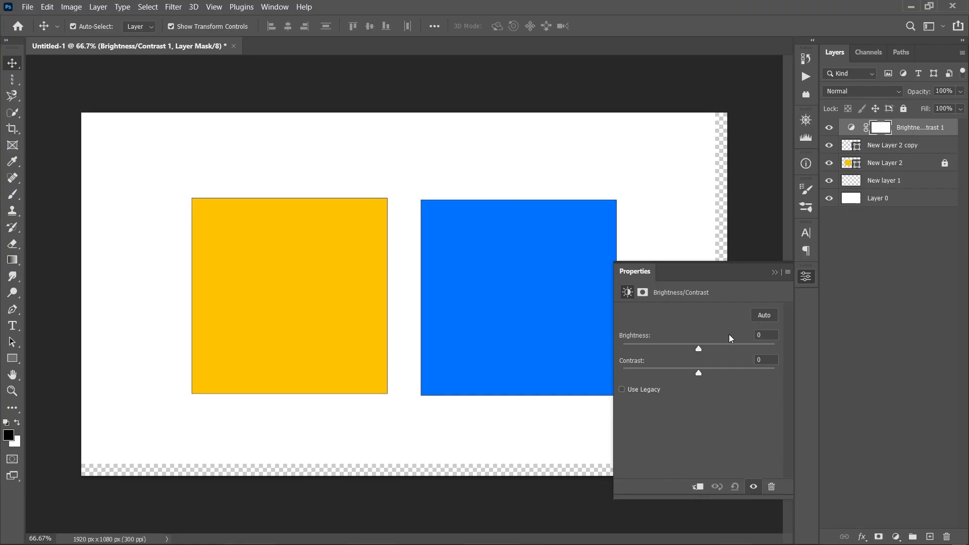
{"action": "left_click_drag", "start_coordinate": [697, 348], "coordinate": [729, 350]}
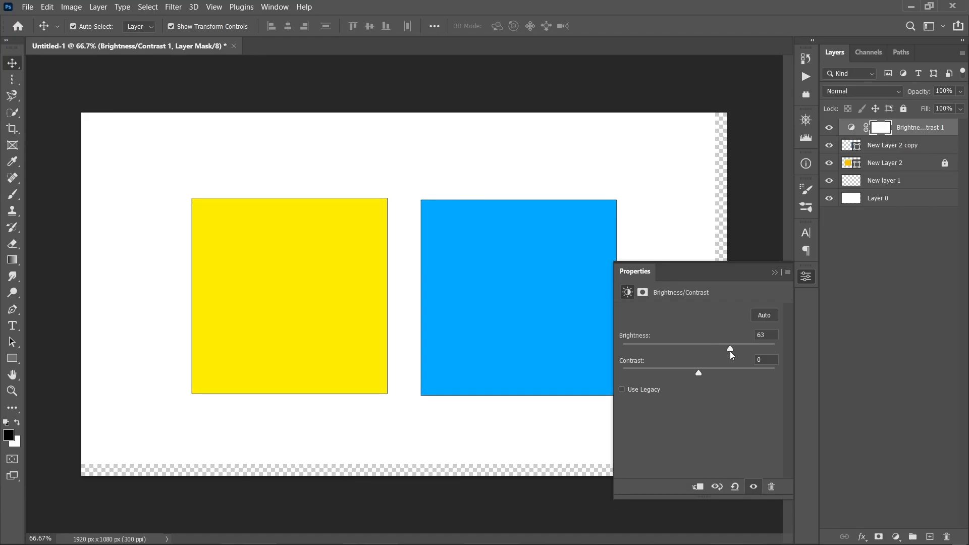
{"action": "left_click", "coordinate": [880, 365]}
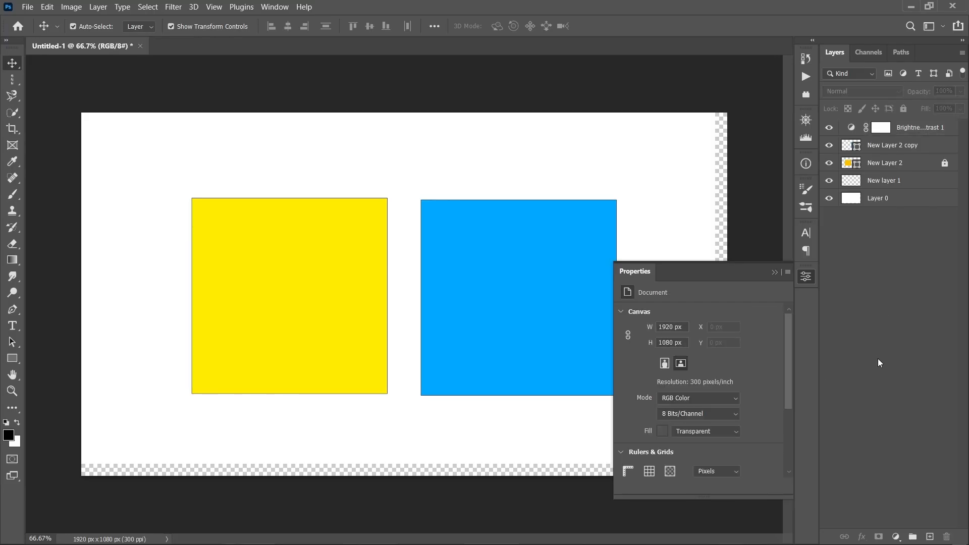
{"action": "left_click", "coordinate": [772, 273]}
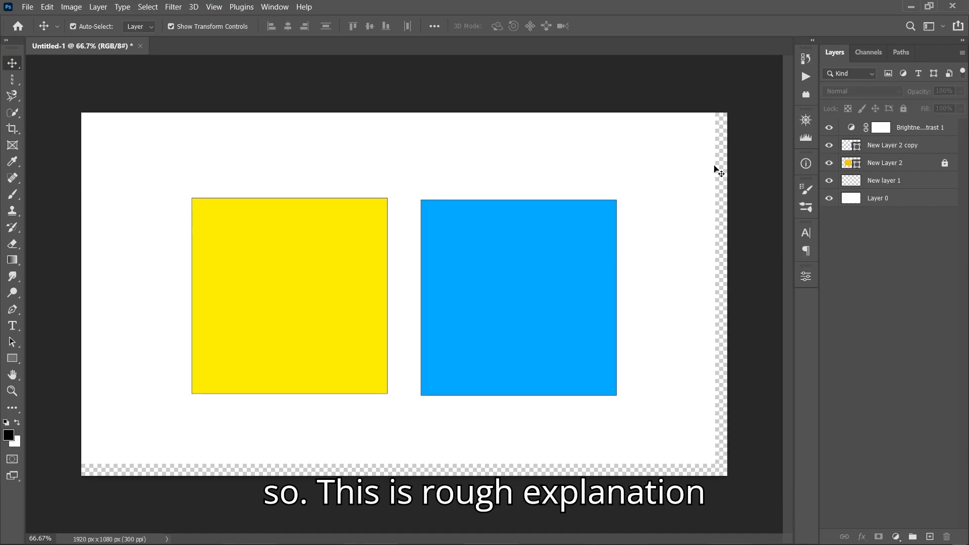
{"action": "left_click", "coordinate": [678, 163]}
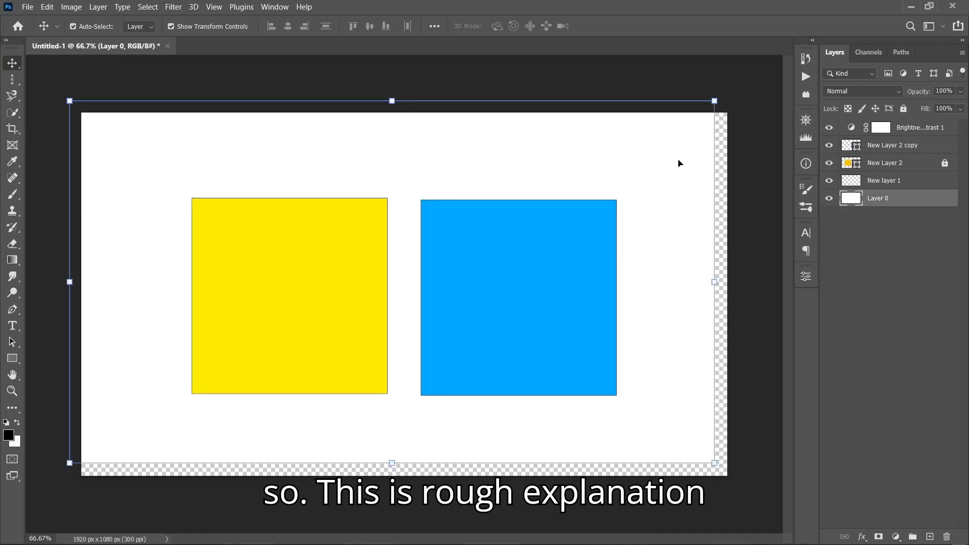
- Set alignment relative to the canvas and align Layer 0 to its horizontal and vertical centers
{"action": "left_click", "coordinate": [432, 27]}
{"action": "left_click", "coordinate": [454, 139]}
{"action": "left_click", "coordinate": [458, 151]}
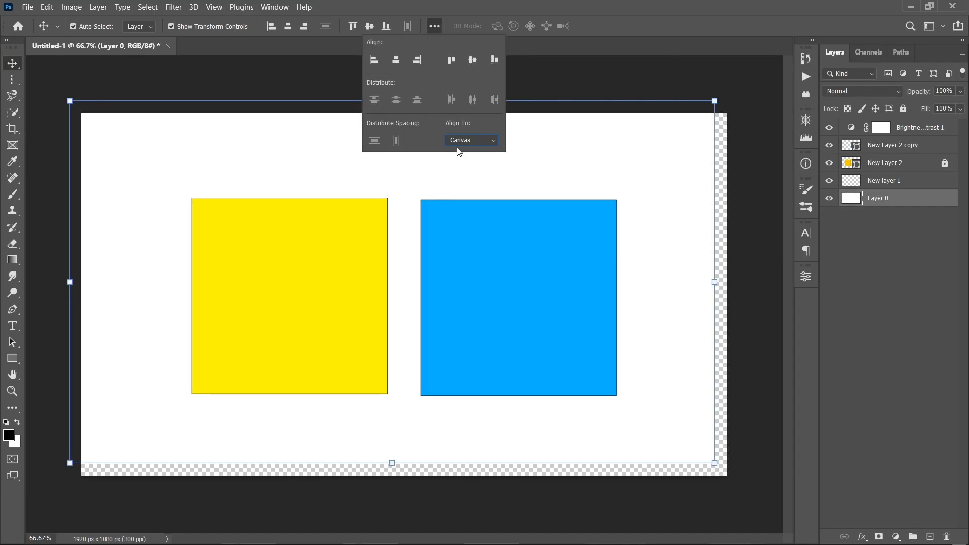
{"action": "left_click", "coordinate": [288, 26]}
{"action": "left_click", "coordinate": [369, 26]}
{"action": "left_click", "coordinate": [372, 75]}
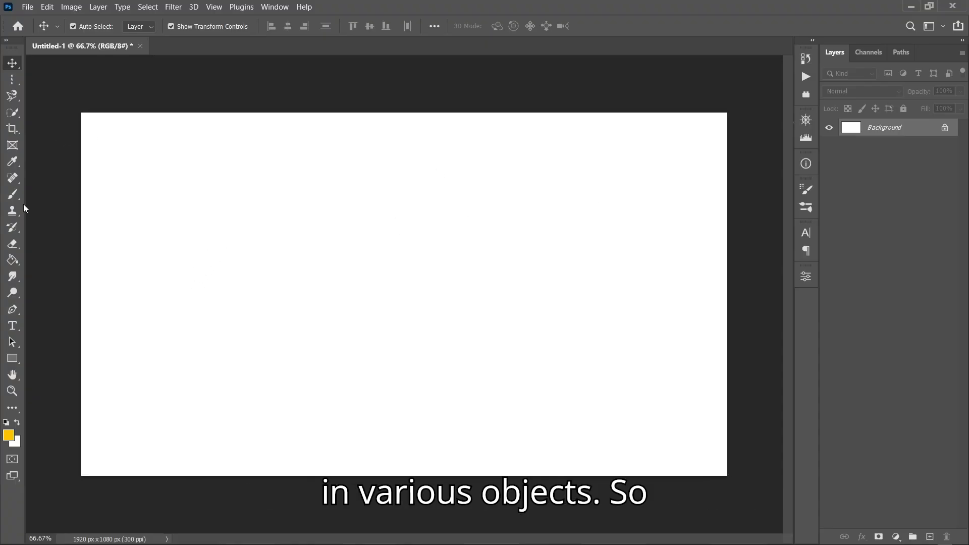
- Fill the white Background layer with the yellow foreground color using the Paint Bucket tool
{"action": "left_click", "coordinate": [13, 260]}
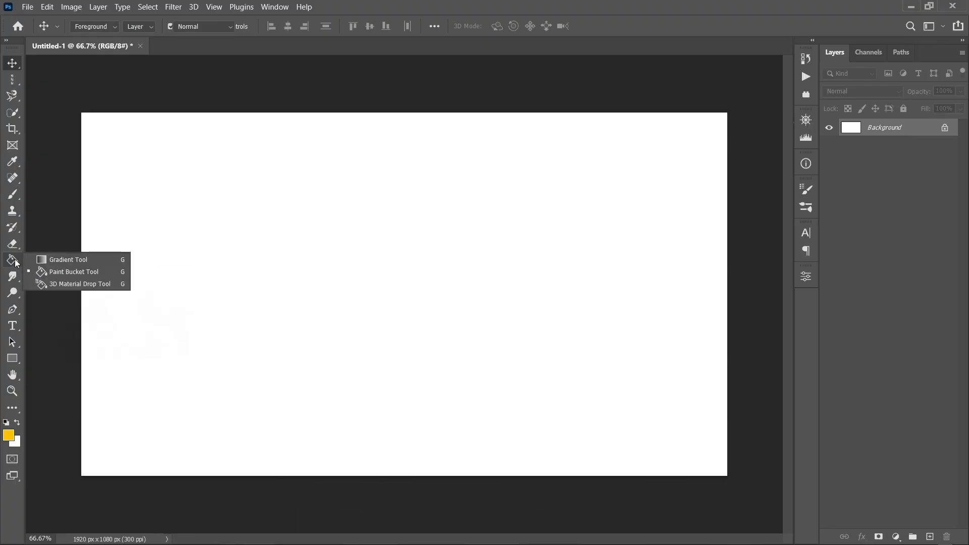
{"action": "right_click", "coordinate": [15, 260]}
{"action": "left_click", "coordinate": [59, 260]}
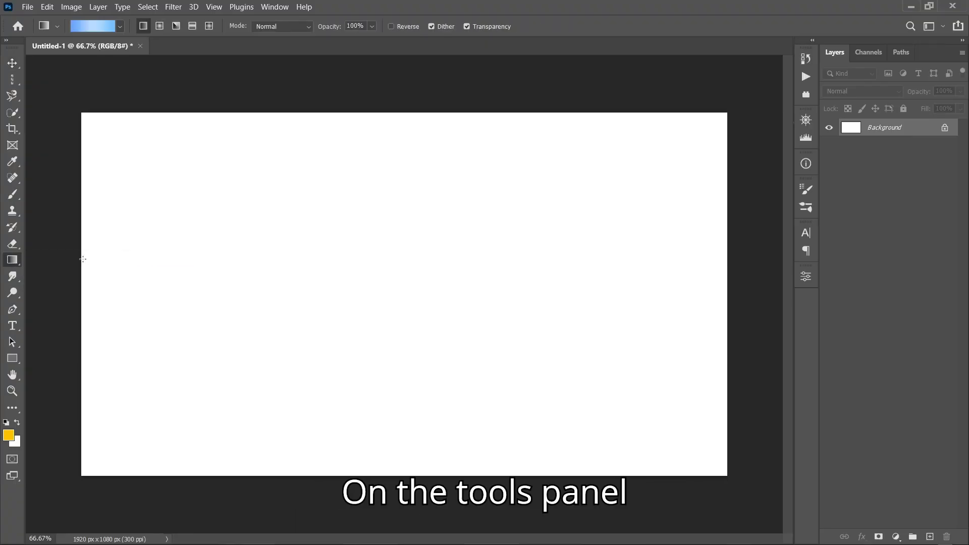
{"action": "right_click", "coordinate": [21, 265]}
{"action": "left_click", "coordinate": [46, 273]}
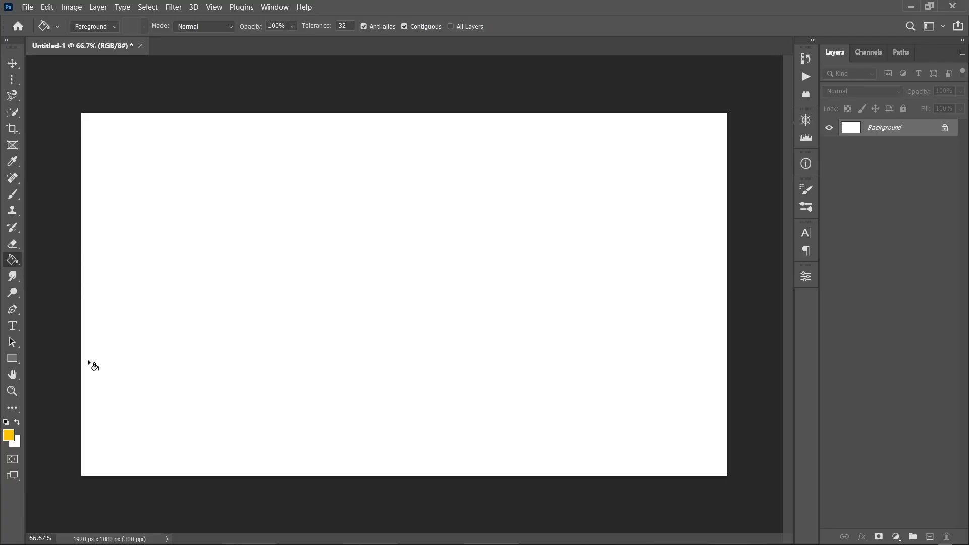
{"action": "left_click", "coordinate": [256, 219]}
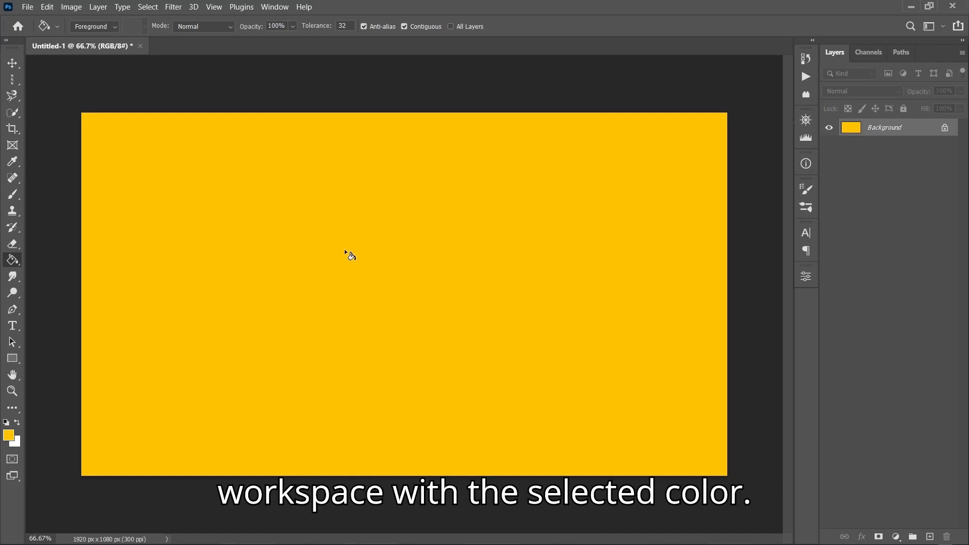
- Set the foreground color to turquoise 00ffde and fill the Background layer with it using the Paint Bucket
{"action": "left_click", "coordinate": [8, 434]}
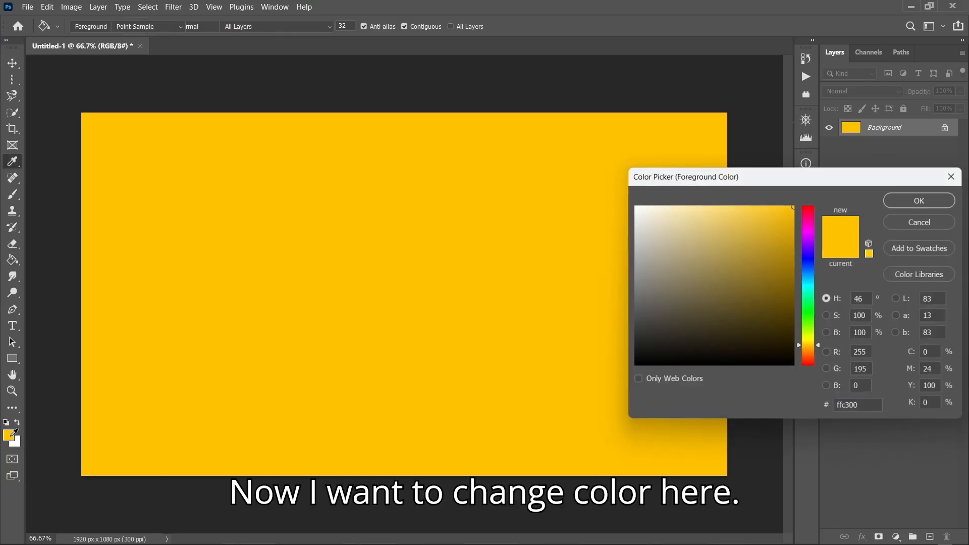
{"action": "left_click_drag", "start_coordinate": [807, 303], "coordinate": [807, 289]}
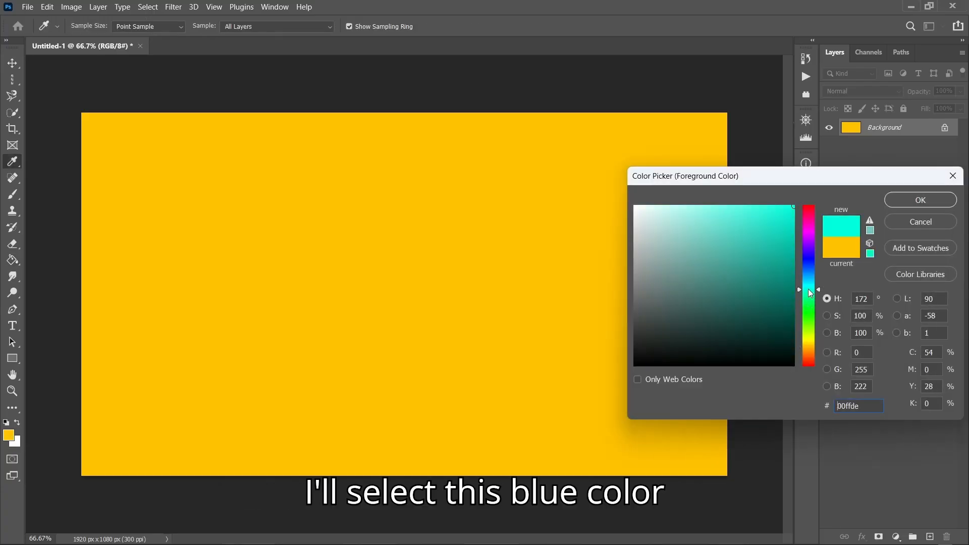
{"action": "left_click", "coordinate": [921, 200]}
{"action": "key", "text": "g"}
{"action": "left_click", "coordinate": [251, 244]}
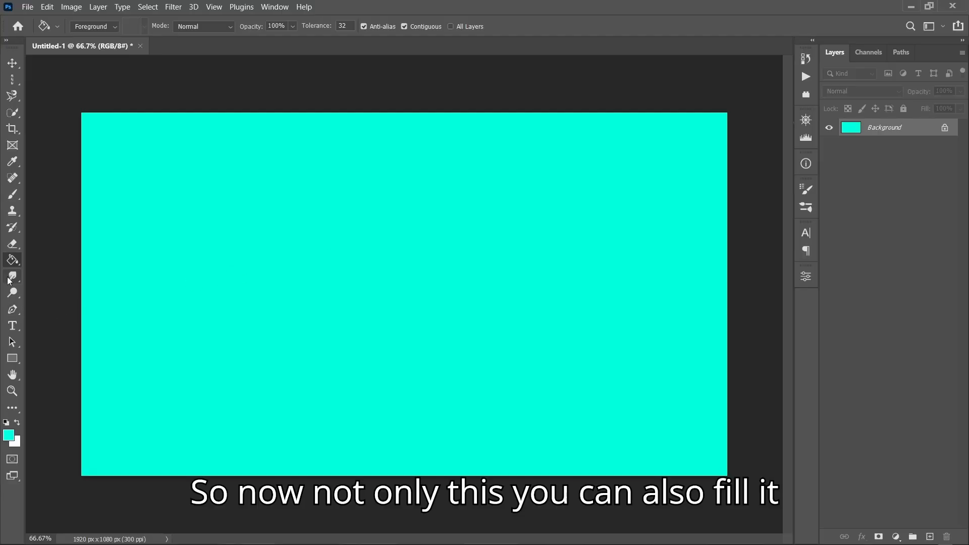
- Cover the Background layer with the current blue linear gradient, running horizontally across the full canvas width
{"action": "right_click", "coordinate": [12, 260]}
{"action": "left_click", "coordinate": [41, 261]}
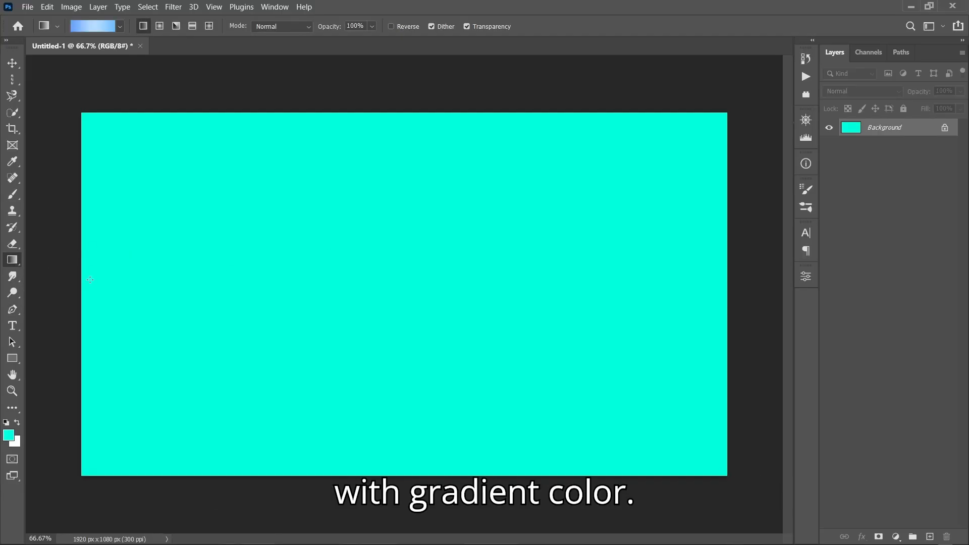
{"action": "left_click_drag", "start_coordinate": [80, 288], "coordinate": [726, 293]}
- Choose the blue-to-turquoise preset from the Blues gradients and draw it horizontally across the full canvas width
{"action": "left_click", "coordinate": [120, 26]}
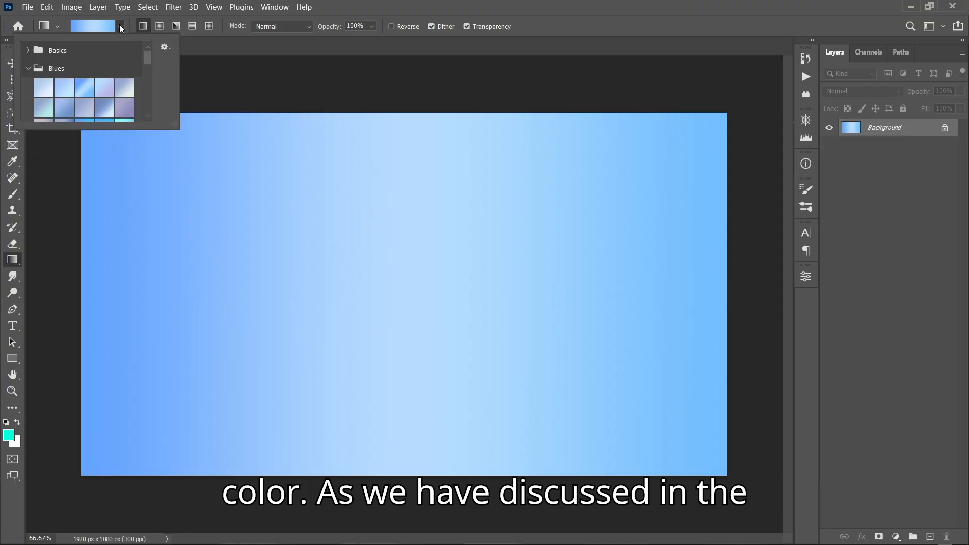
{"action": "scroll", "coordinate": [107, 105], "scroll_direction": "down", "scroll_amount": 3}
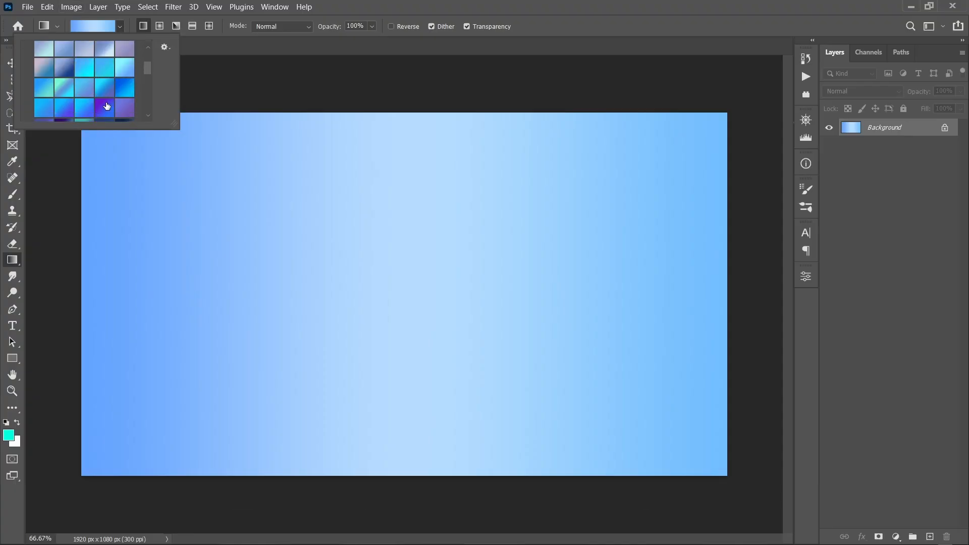
{"action": "left_click", "coordinate": [43, 88]}
{"action": "left_click", "coordinate": [83, 276]}
{"action": "left_click_drag", "start_coordinate": [81, 277], "coordinate": [725, 282]}
{"action": "scroll", "coordinate": [245, 291], "scroll_direction": "down", "scroll_amount": 1}
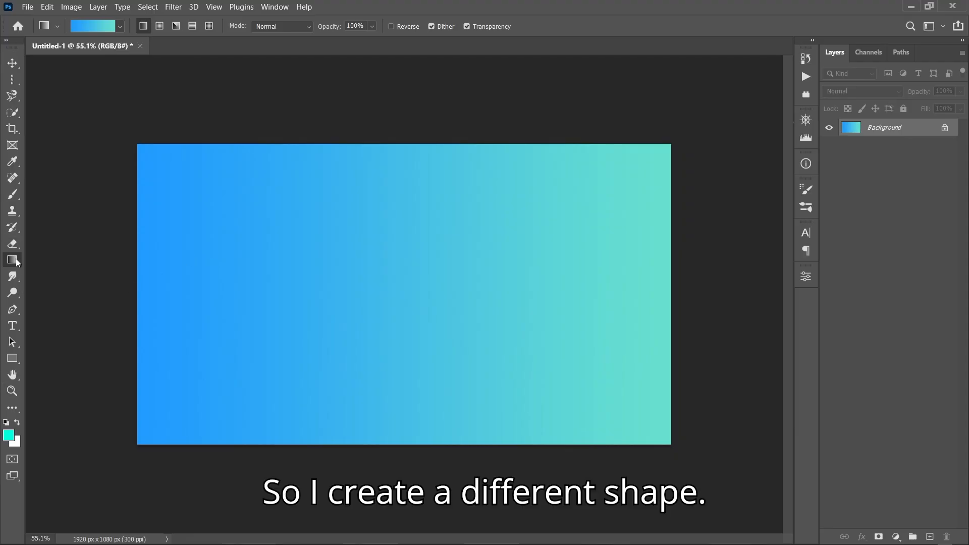
- Draw a 566 x 566 px circle on the turquoise side of the gradient, fill it dark red and deselect it
{"action": "left_click_drag", "start_coordinate": [12, 366], "coordinate": [52, 383]}
{"action": "left_click_drag", "start_coordinate": [441, 217], "coordinate": [598, 411]}
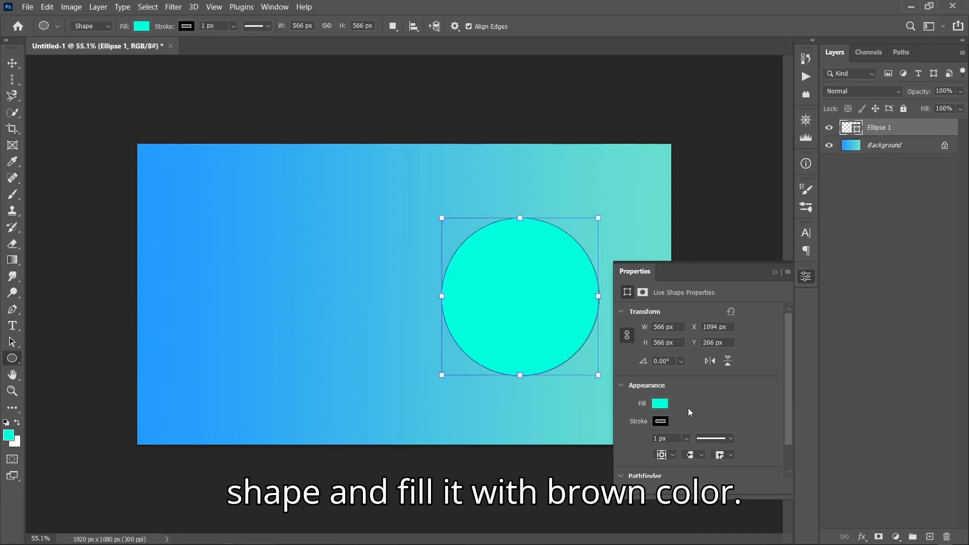
{"action": "left_click", "coordinate": [659, 403]}
{"action": "left_click", "coordinate": [742, 397]}
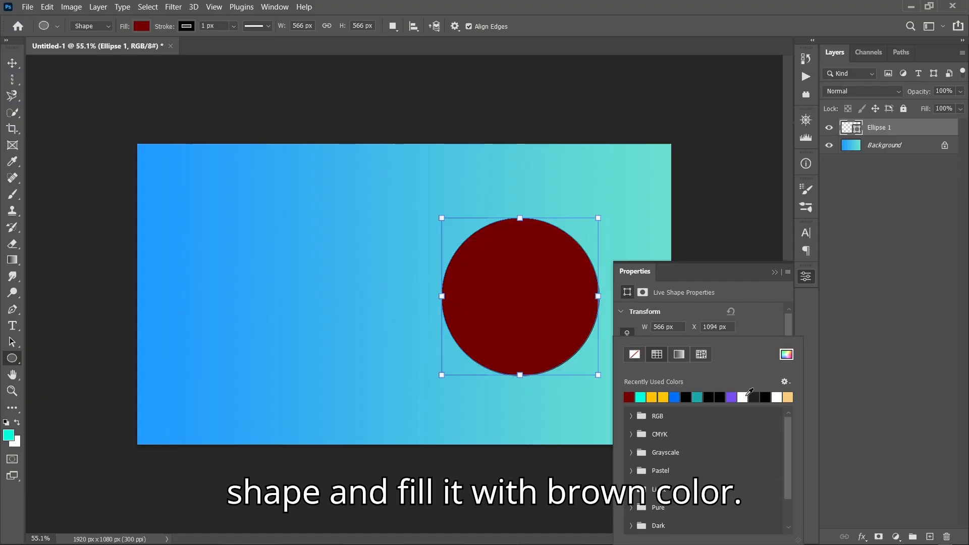
{"action": "left_click", "coordinate": [12, 63]}
{"action": "left_click", "coordinate": [12, 62]}
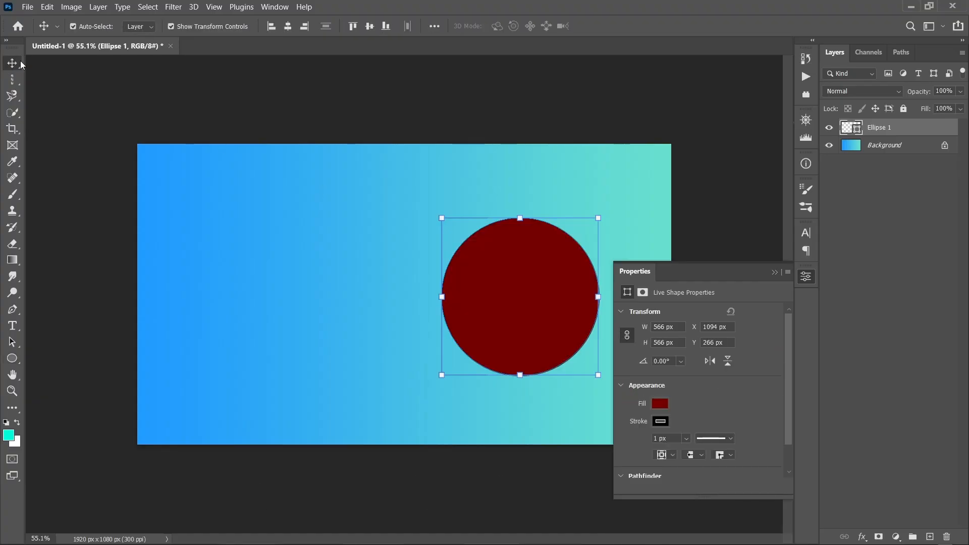
{"action": "left_click", "coordinate": [281, 244]}
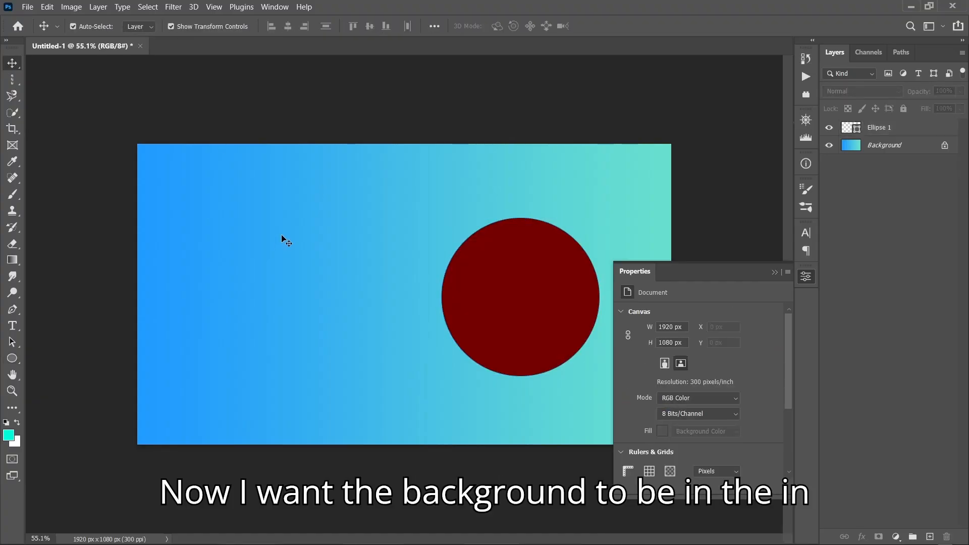
- Sample the circle's dark red 750000 as the foreground color with the Eyedropper tool
{"action": "left_click", "coordinate": [508, 308]}
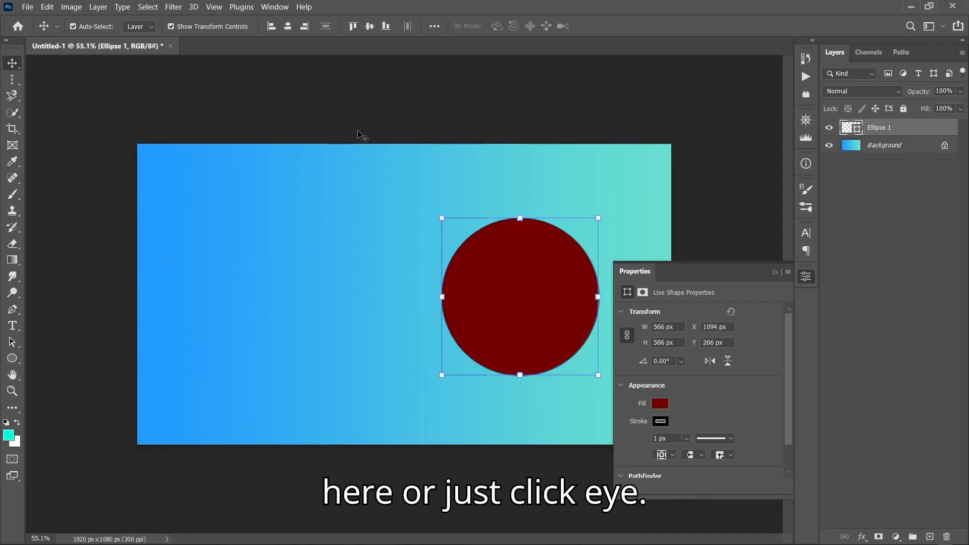
{"action": "key", "text": "i"}
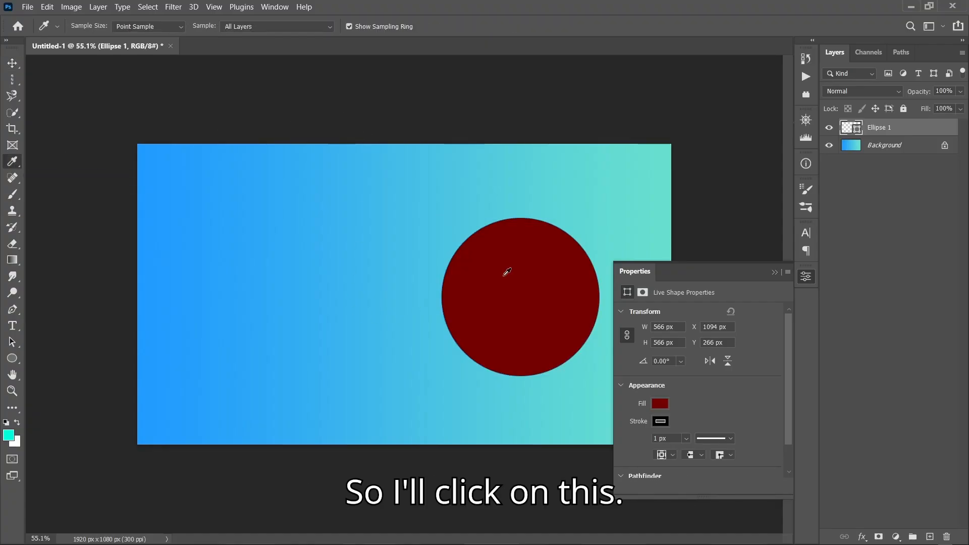
{"action": "left_click", "coordinate": [513, 266]}
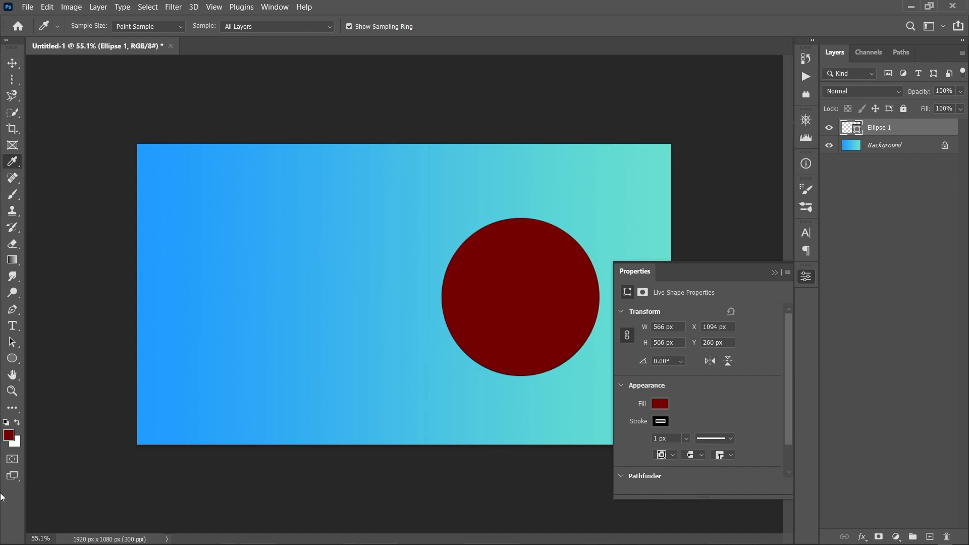
{"action": "left_click", "coordinate": [15, 435]}
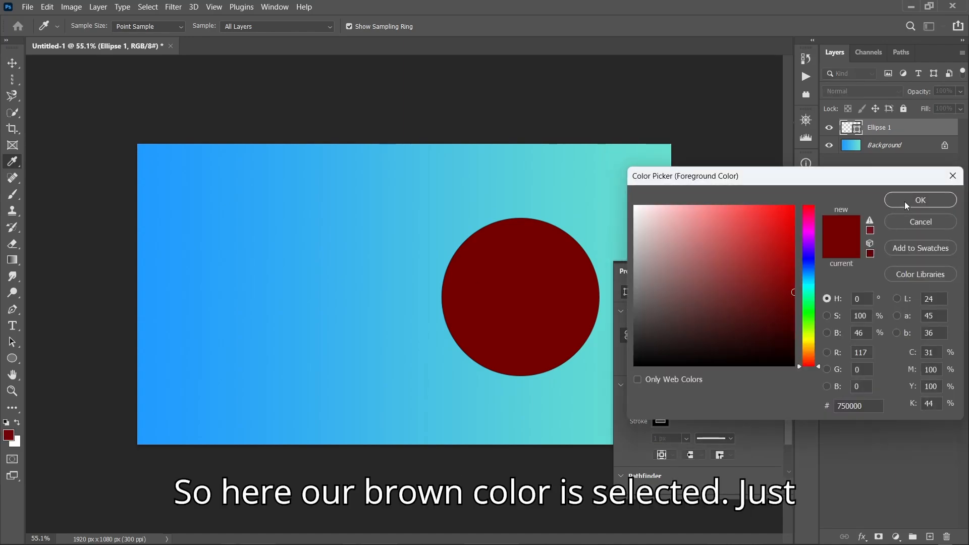
{"action": "left_click", "coordinate": [905, 201]}
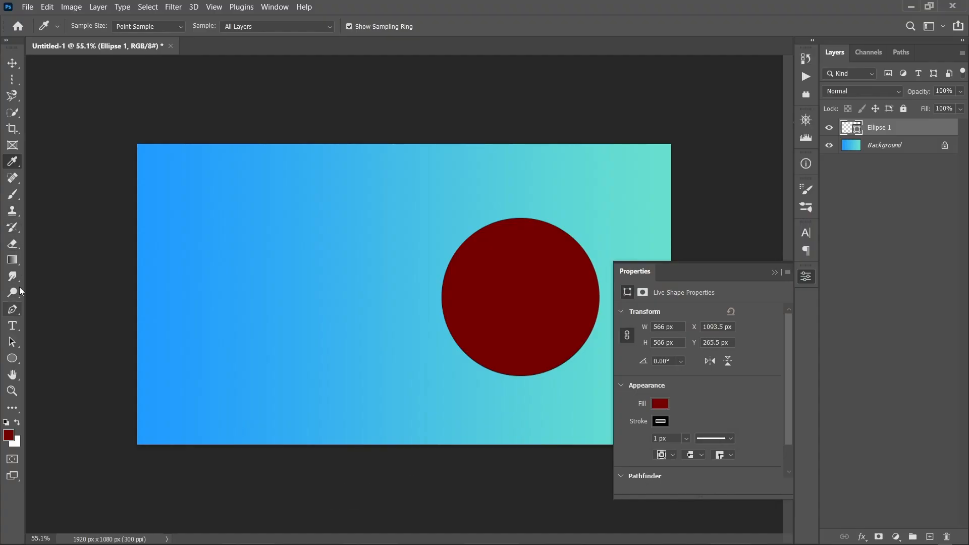
- Fill all areas of the Background layer's gradient with the sampled dark red using the Paint Bucket tool
{"action": "left_click", "coordinate": [12, 260]}
{"action": "left_click", "coordinate": [45, 275]}
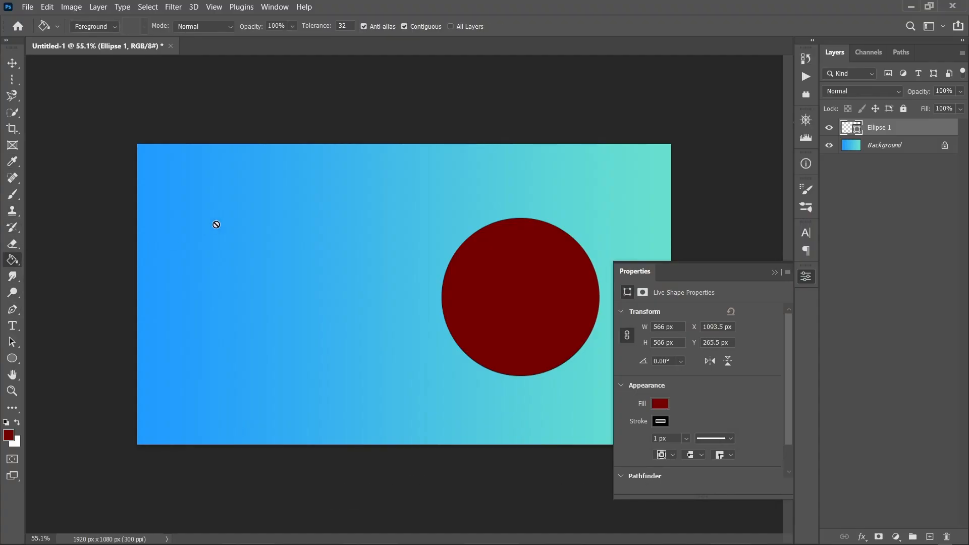
{"action": "left_click", "coordinate": [888, 145]}
{"action": "left_click", "coordinate": [305, 250]}
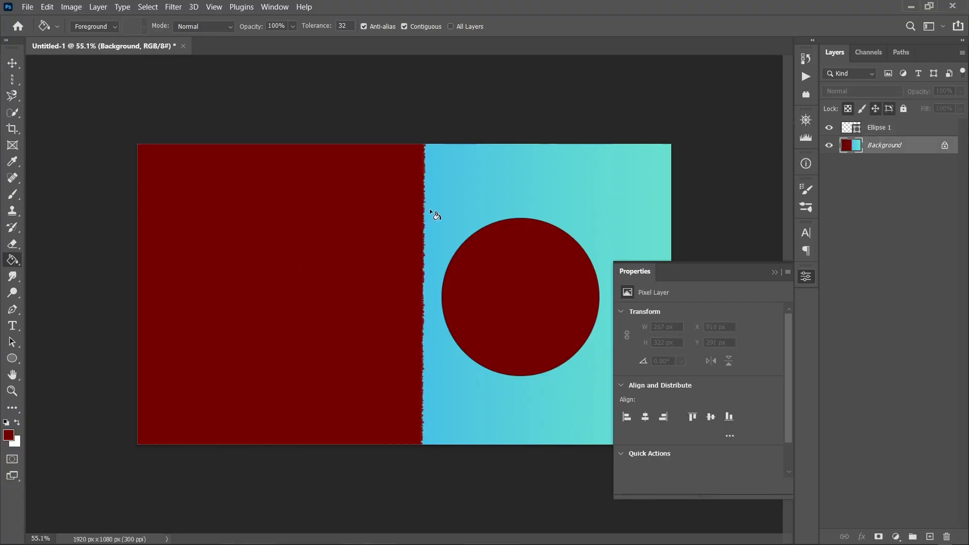
{"action": "left_click", "coordinate": [444, 206]}
{"action": "left_click", "coordinate": [575, 193]}
{"action": "scroll", "coordinate": [373, 208], "scroll_direction": "down", "scroll_amount": 2}
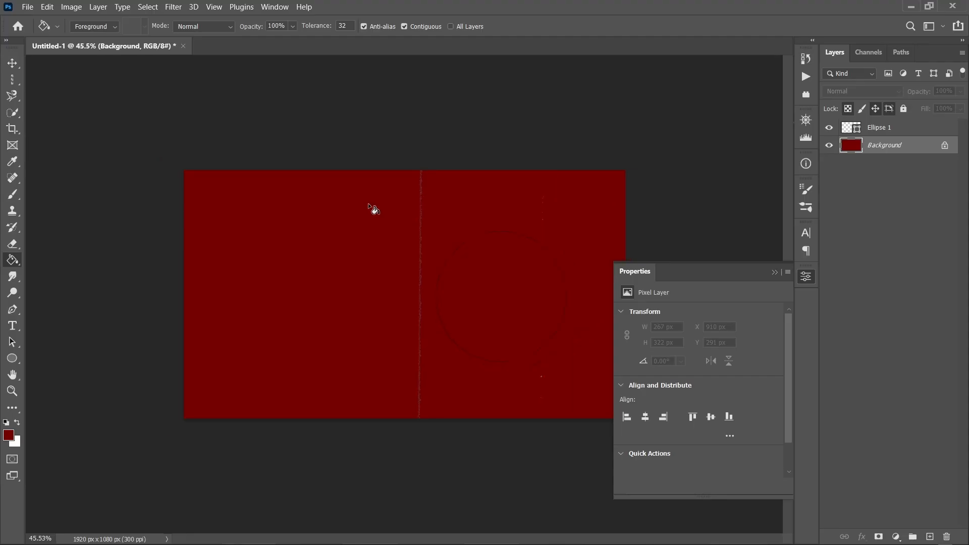
{"action": "scroll", "coordinate": [373, 208], "scroll_direction": "up", "scroll_amount": 3}
{"action": "scroll", "coordinate": [374, 208], "scroll_direction": "down", "scroll_amount": 2}
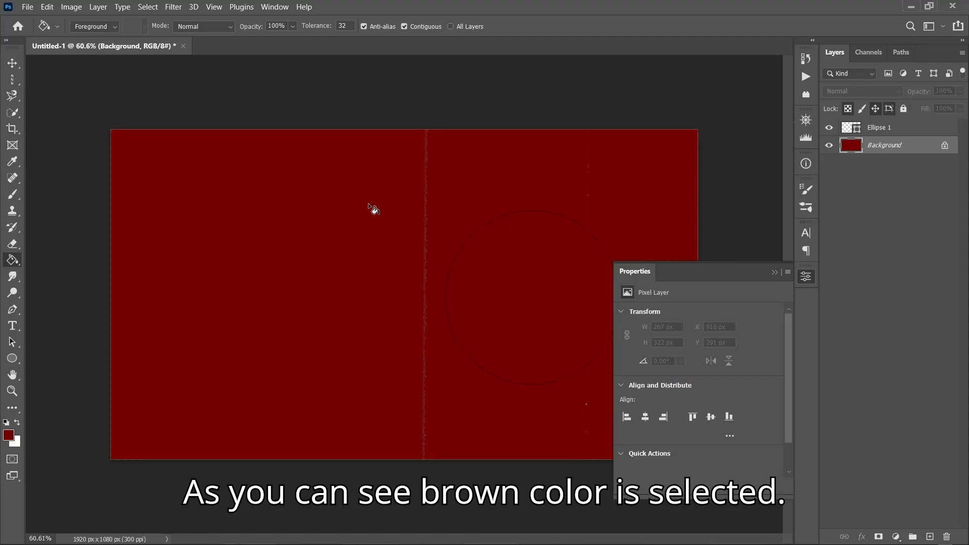
{"action": "scroll", "coordinate": [254, 199], "scroll_direction": "up", "scroll_amount": 1}
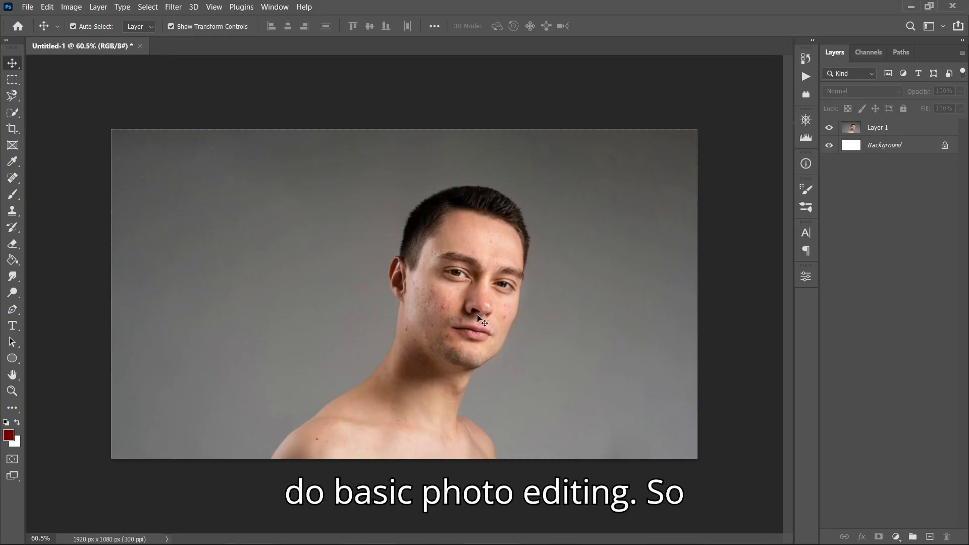
- Apply a Brightness/Contrast adjustment to the portrait on Layer 1 with brightness 20 and contrast -16
{"action": "scroll", "coordinate": [366, 245], "scroll_direction": "up", "scroll_amount": 1}
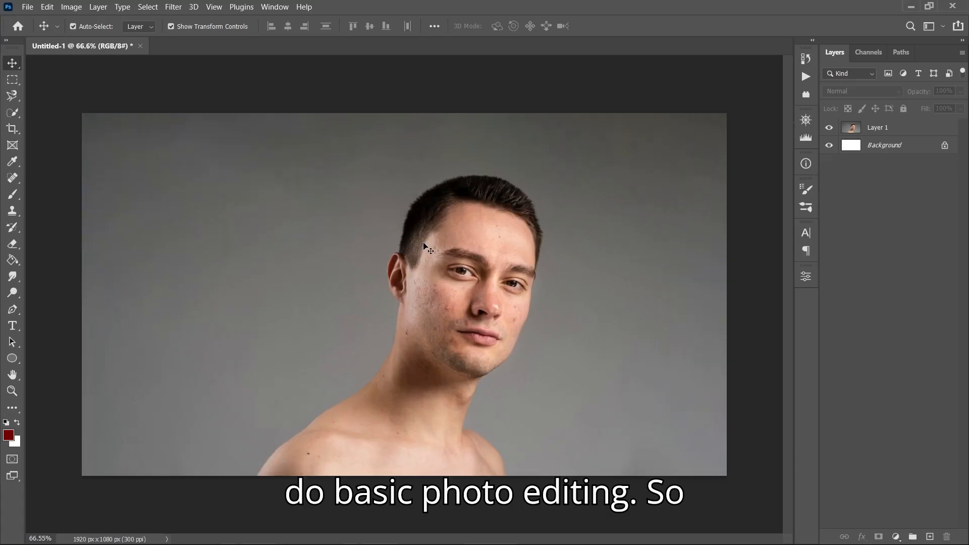
{"action": "left_click", "coordinate": [455, 235]}
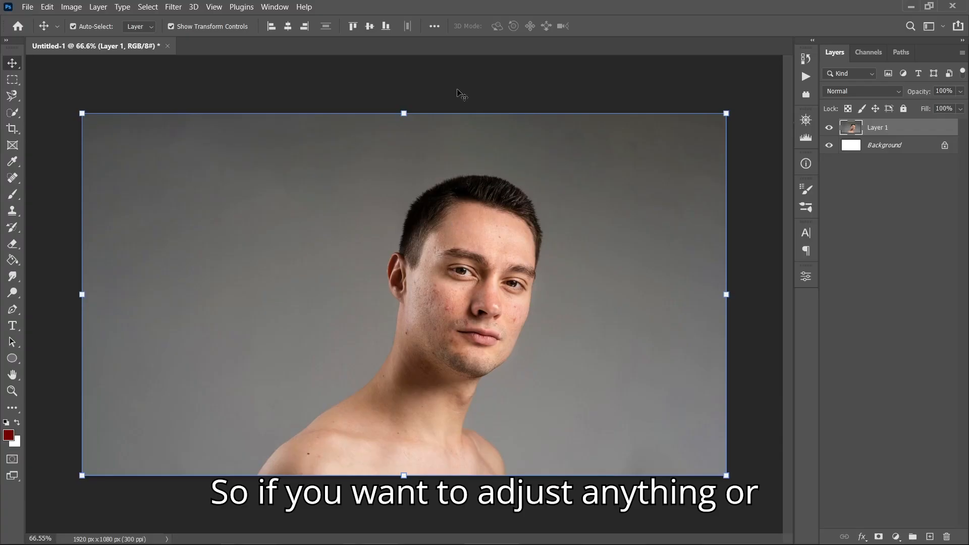
{"action": "left_click", "coordinate": [72, 7]}
{"action": "mouse_move", "coordinate": [90, 38]}
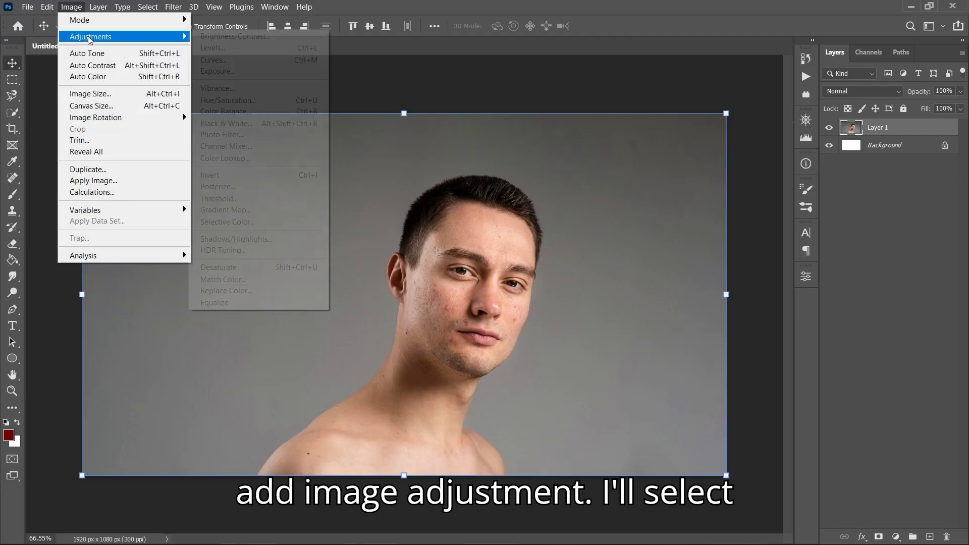
{"action": "left_click", "coordinate": [219, 37]}
{"action": "left_click_drag", "start_coordinate": [501, 132], "coordinate": [663, 101]}
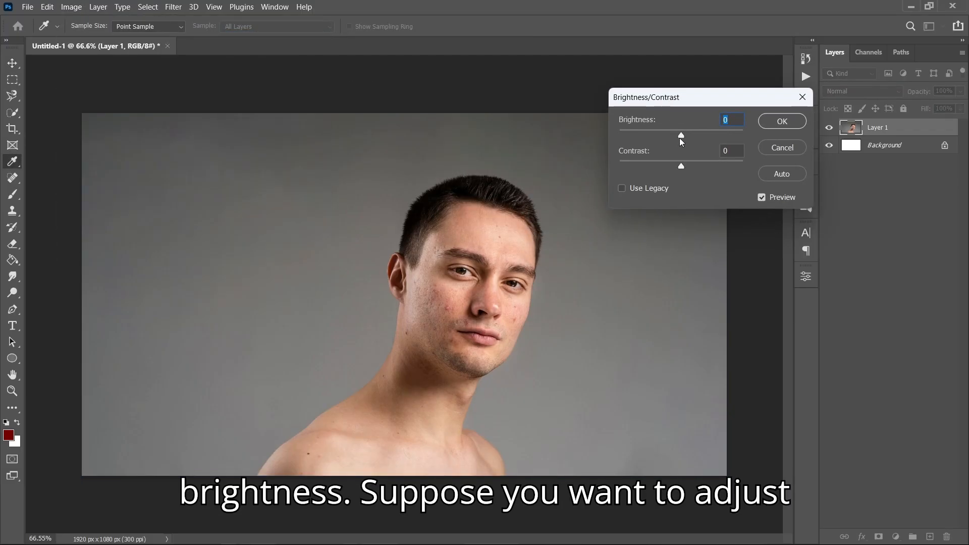
{"action": "left_click_drag", "start_coordinate": [681, 134], "coordinate": [661, 169]}
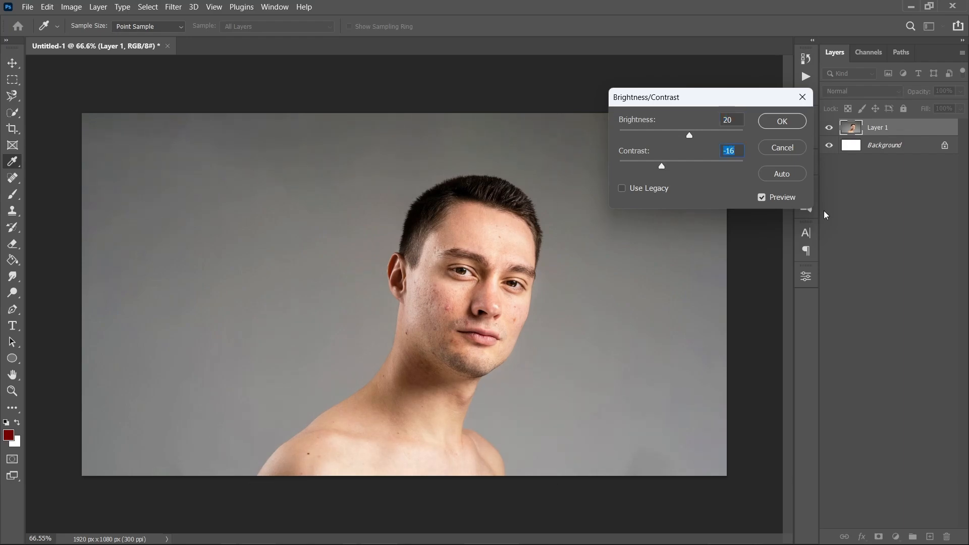
- Compare the portrait with and without the Brightness/Contrast preview, set the brightness to 8 and raise the contrast slightly
{"action": "left_click", "coordinate": [762, 198]}
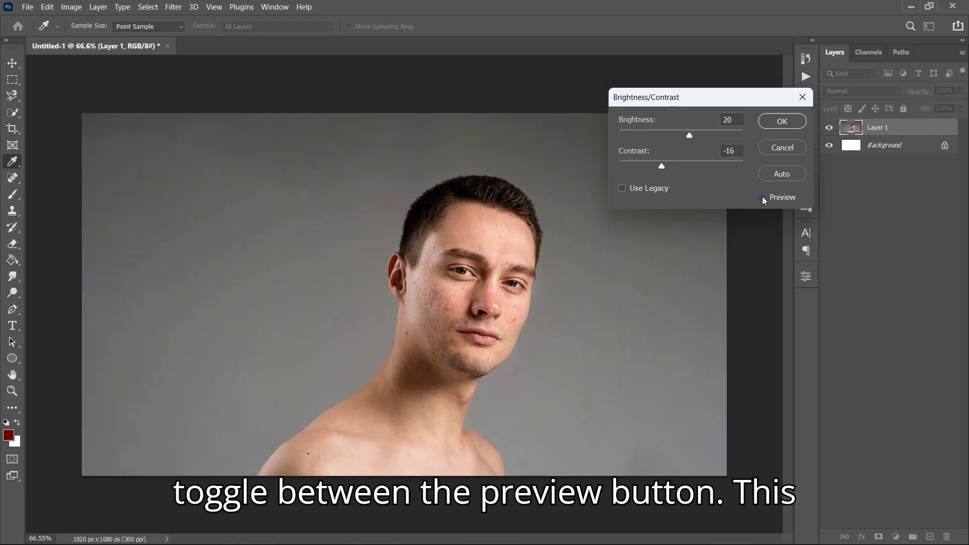
{"action": "left_click", "coordinate": [762, 197]}
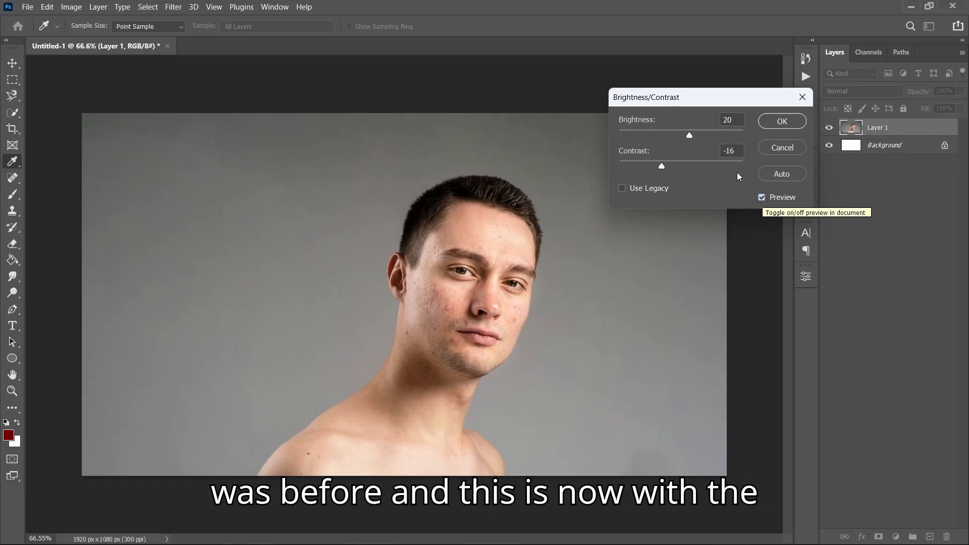
{"action": "left_click", "coordinate": [685, 136]}
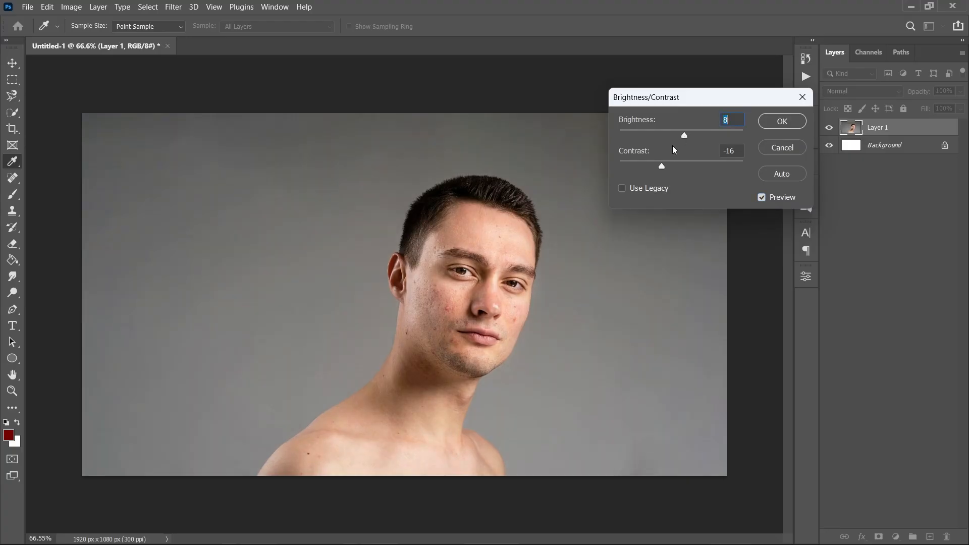
{"action": "left_click_drag", "start_coordinate": [661, 165], "coordinate": [686, 166]}
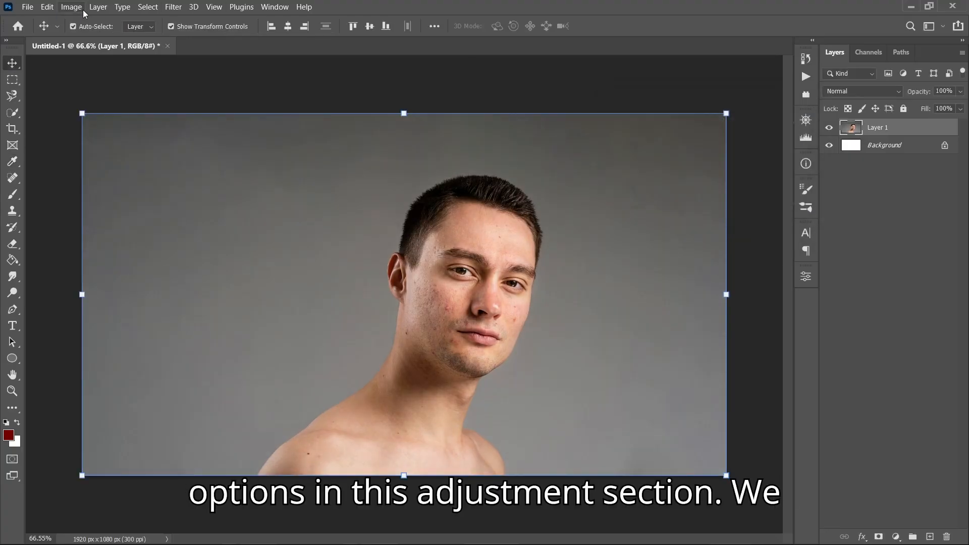
{"action": "left_click", "coordinate": [71, 7]}
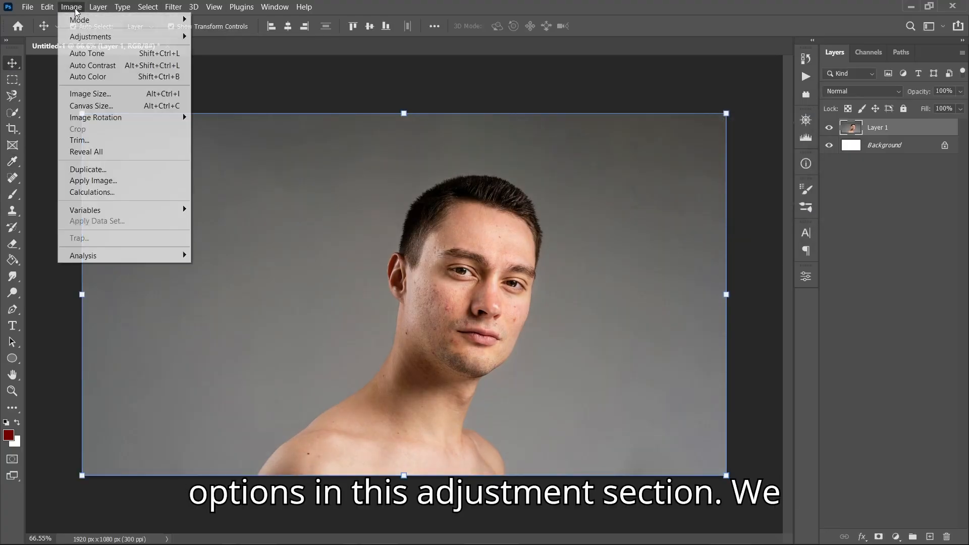
{"action": "mouse_move", "coordinate": [85, 38]}
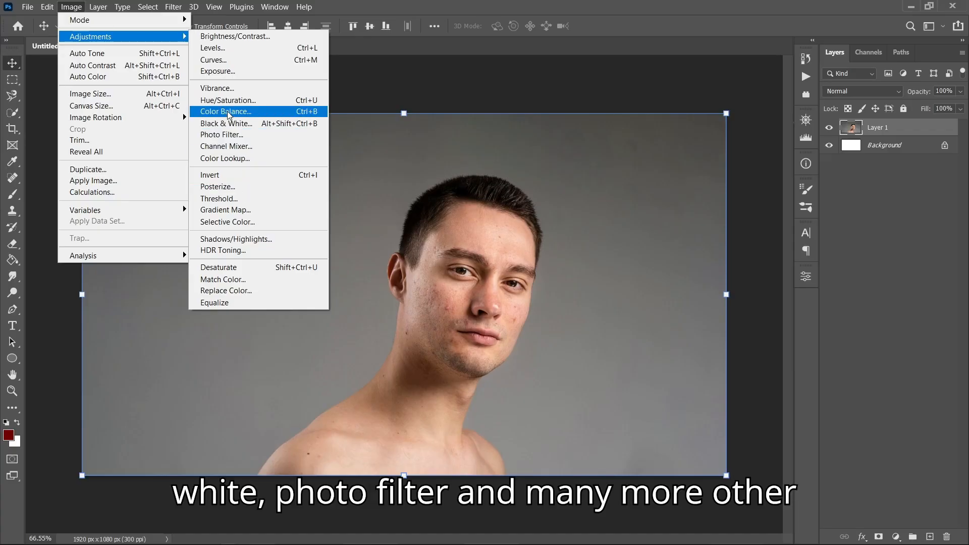
{"action": "left_click", "coordinate": [440, 78]}
- Remove the brown spot on the lower forehead above the eyebrows with the Spot Healing Brush tool in Content-Aware mode
{"action": "scroll", "coordinate": [480, 297], "scroll_direction": "up", "scroll_amount": 3}
{"action": "scroll", "coordinate": [431, 288], "scroll_direction": "up", "scroll_amount": 6}
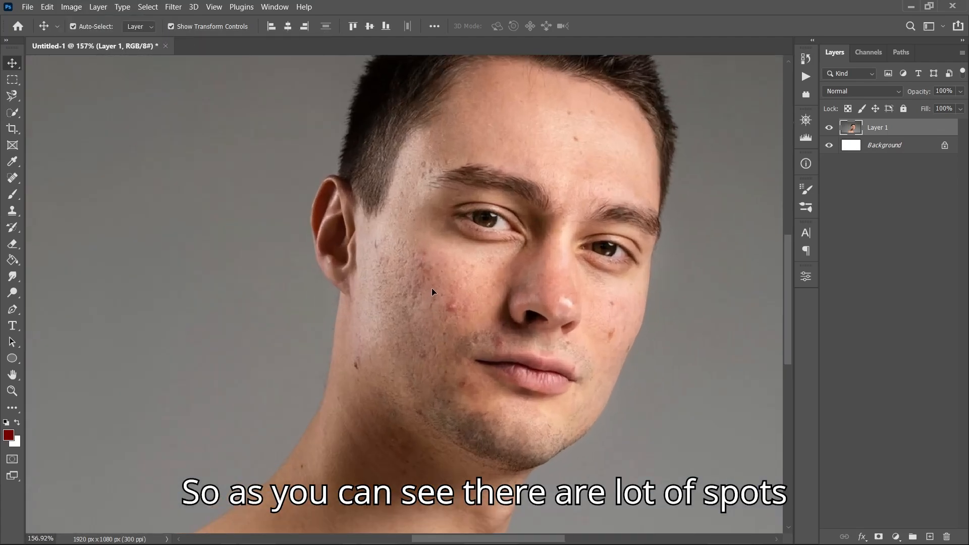
{"action": "scroll", "coordinate": [431, 286], "scroll_direction": "down", "scroll_amount": 3}
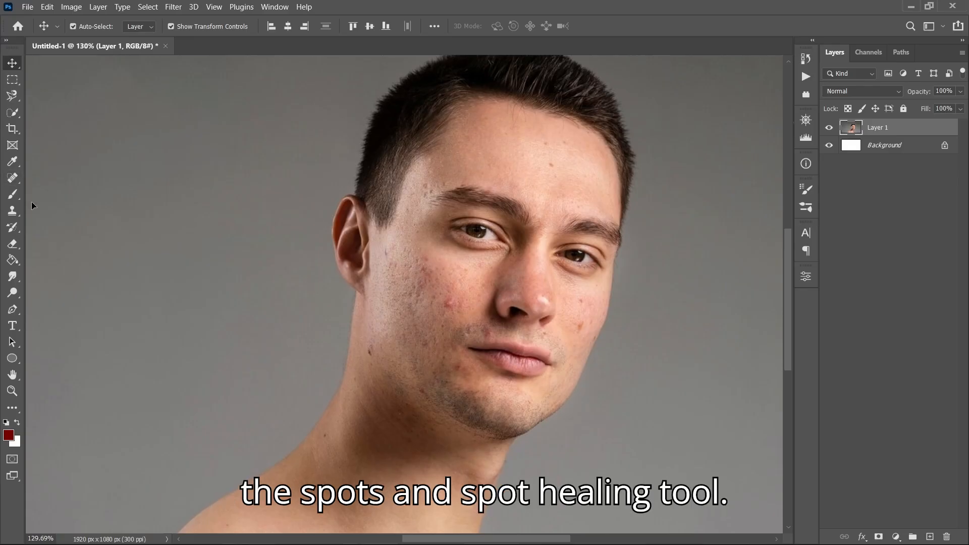
{"action": "left_click", "coordinate": [13, 211]}
{"action": "left_click", "coordinate": [13, 194]}
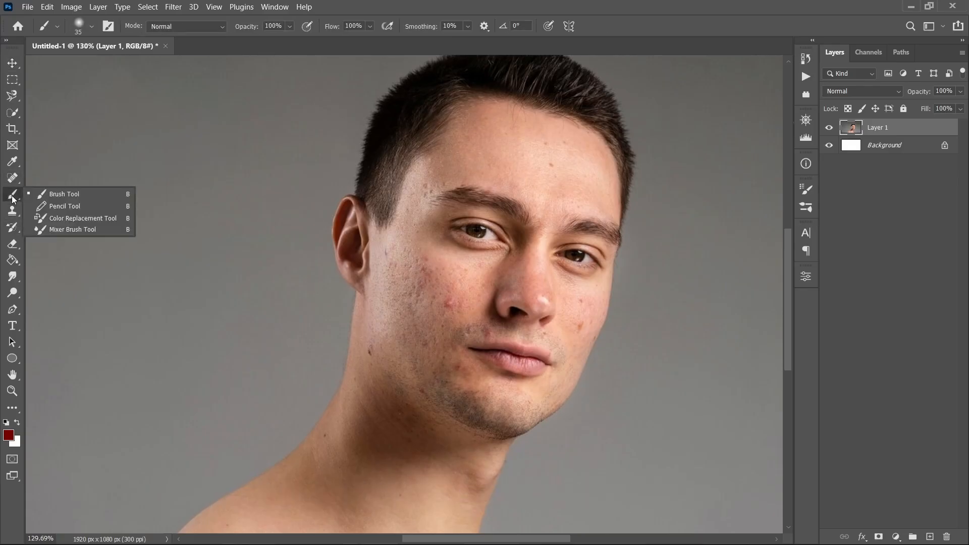
{"action": "left_click", "coordinate": [14, 176]}
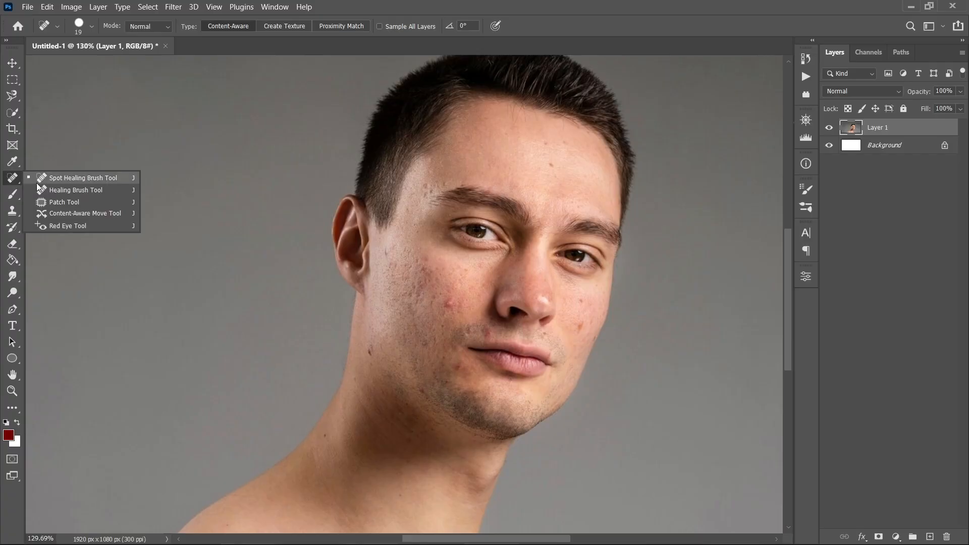
{"action": "left_click", "coordinate": [67, 180]}
{"action": "left_click", "coordinate": [9, 180]}
{"action": "left_click", "coordinate": [52, 179]}
{"action": "scroll", "coordinate": [506, 321], "scroll_direction": "up", "scroll_amount": 5}
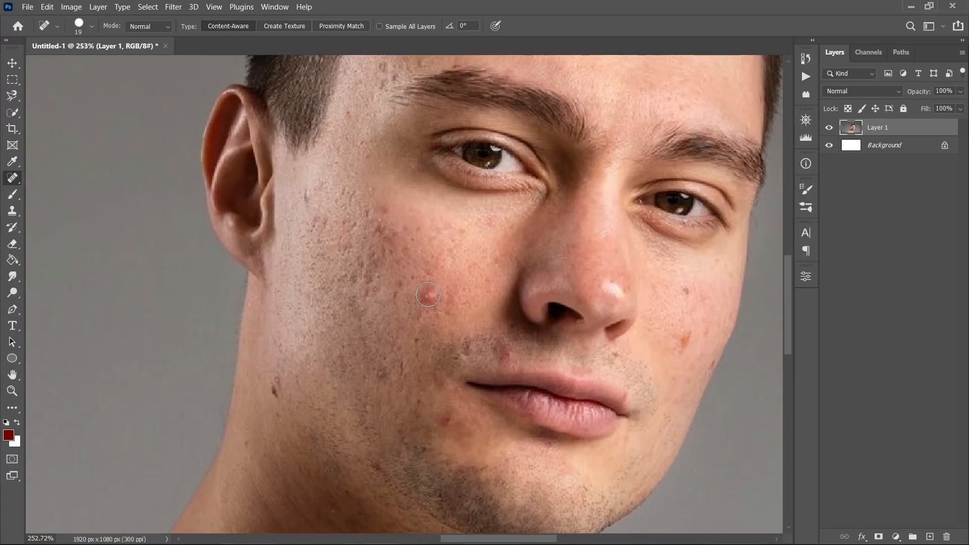
{"action": "scroll", "coordinate": [427, 345], "scroll_direction": "down", "scroll_amount": 3}
{"action": "scroll", "coordinate": [611, 124], "scroll_direction": "up", "scroll_amount": 3}
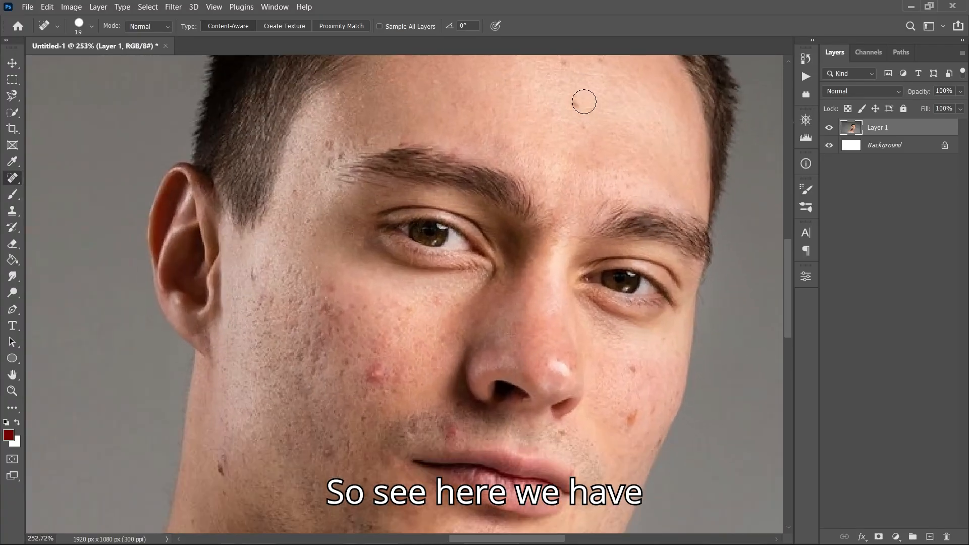
{"action": "scroll", "coordinate": [584, 102], "scroll_direction": "up", "scroll_amount": 4}
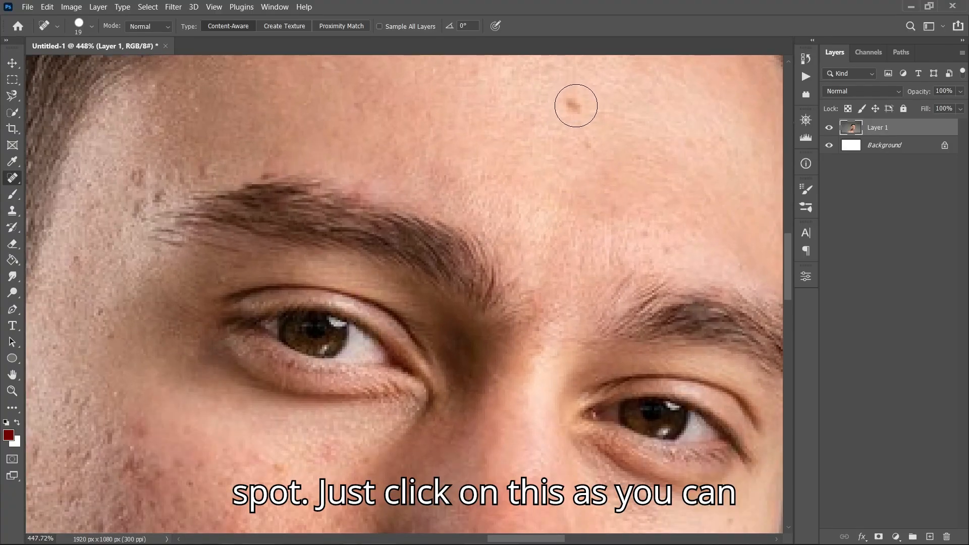
{"action": "left_click", "coordinate": [576, 105]}
{"action": "scroll", "coordinate": [353, 166], "scroll_direction": "down", "scroll_amount": 3}
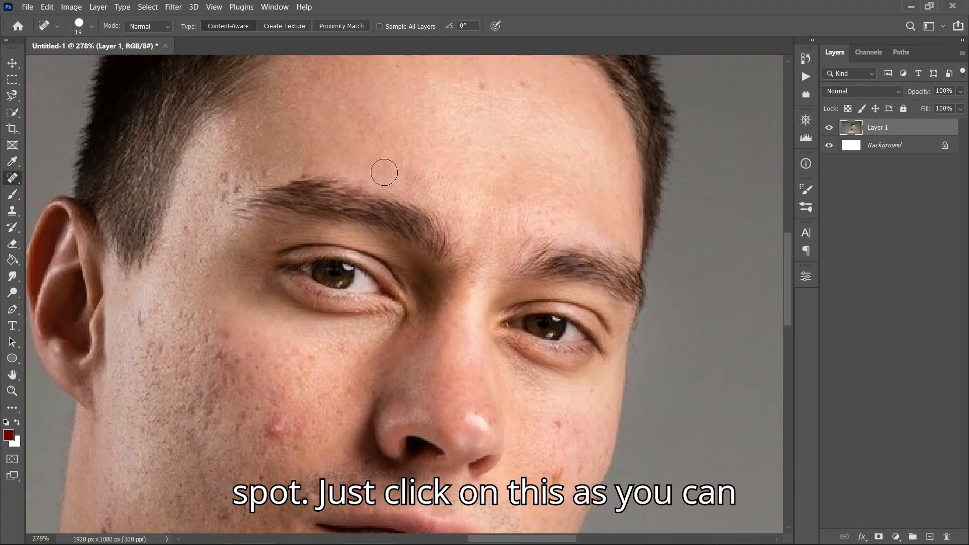
- Heal the small blemish high on the forehead near the hairline
{"action": "scroll", "coordinate": [493, 218], "scroll_direction": "up", "scroll_amount": 2}
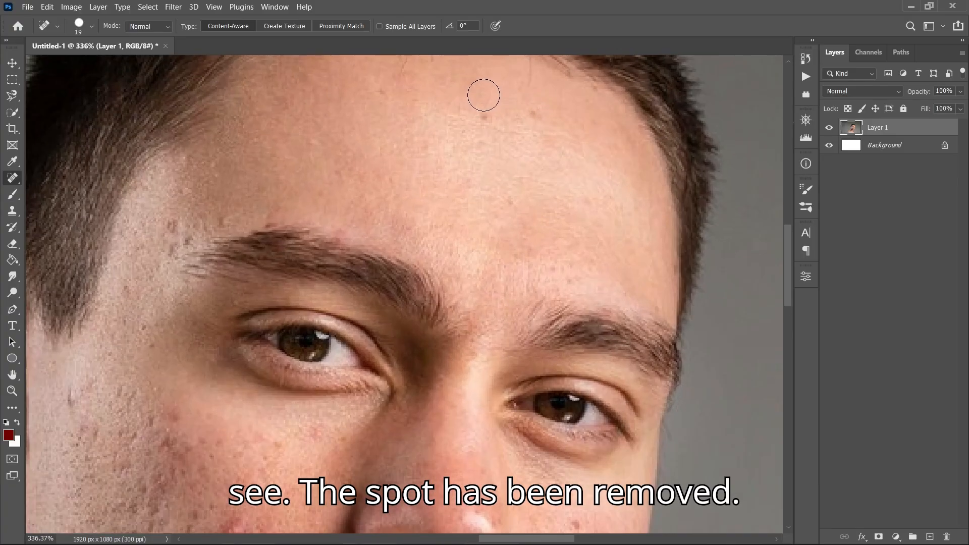
{"action": "scroll", "coordinate": [484, 94], "scroll_direction": "up", "scroll_amount": 2}
{"action": "left_click", "coordinate": [559, 120]}
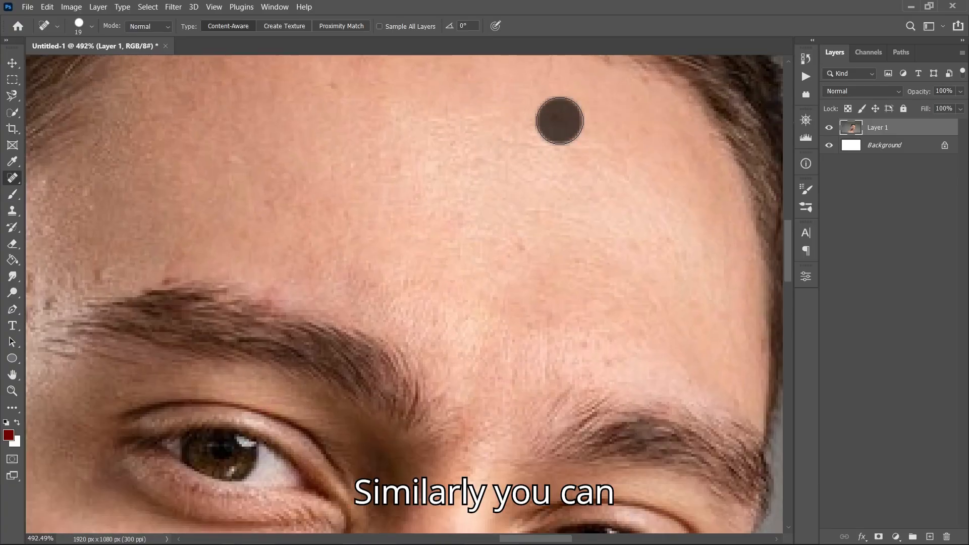
{"action": "scroll", "coordinate": [500, 155], "scroll_direction": "down", "scroll_amount": 4}
- Heal the dark spots on the temple beside the outer end of the eyebrow on the ear side
{"action": "scroll", "coordinate": [278, 202], "scroll_direction": "up", "scroll_amount": 3}
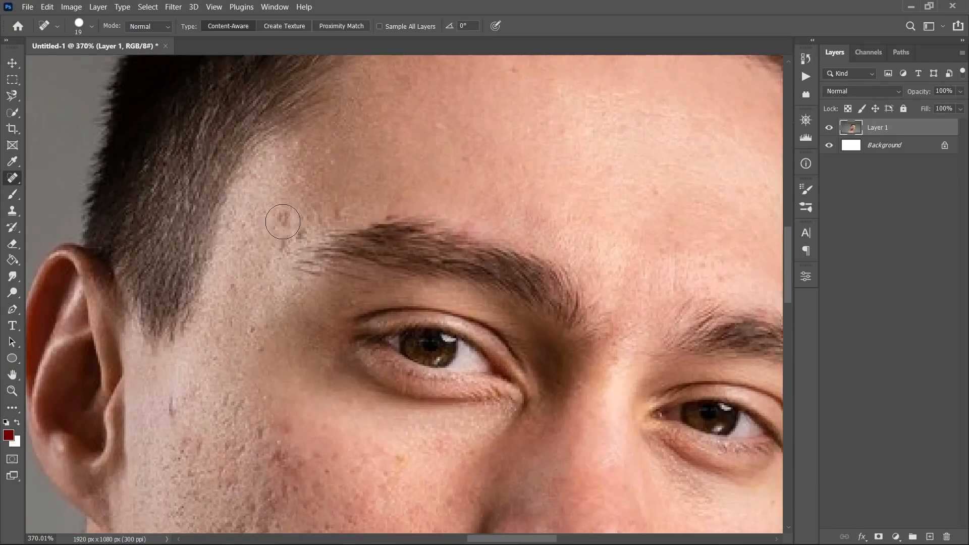
{"action": "scroll", "coordinate": [283, 222], "scroll_direction": "up", "scroll_amount": 3}
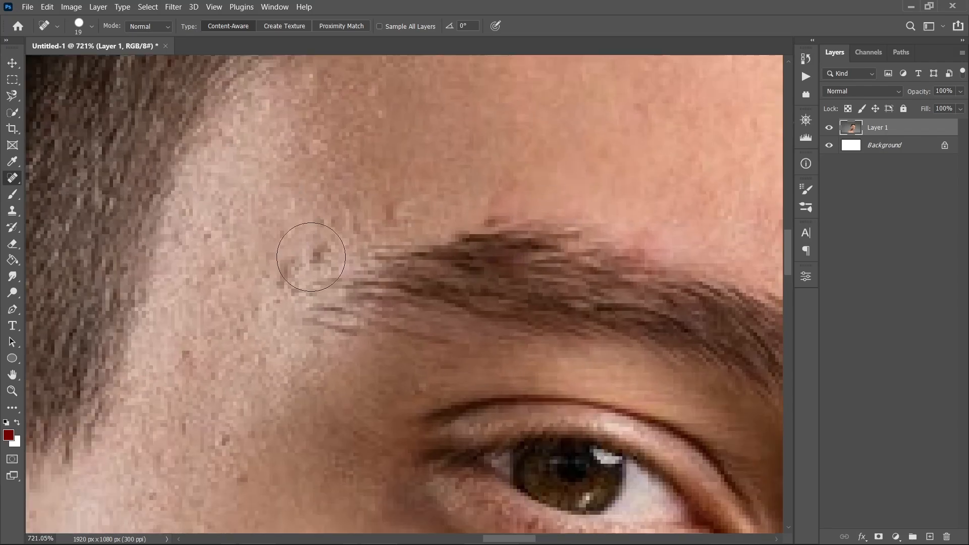
{"action": "left_click", "coordinate": [272, 273]}
{"action": "scroll", "coordinate": [310, 160], "scroll_direction": "down", "scroll_amount": 1}
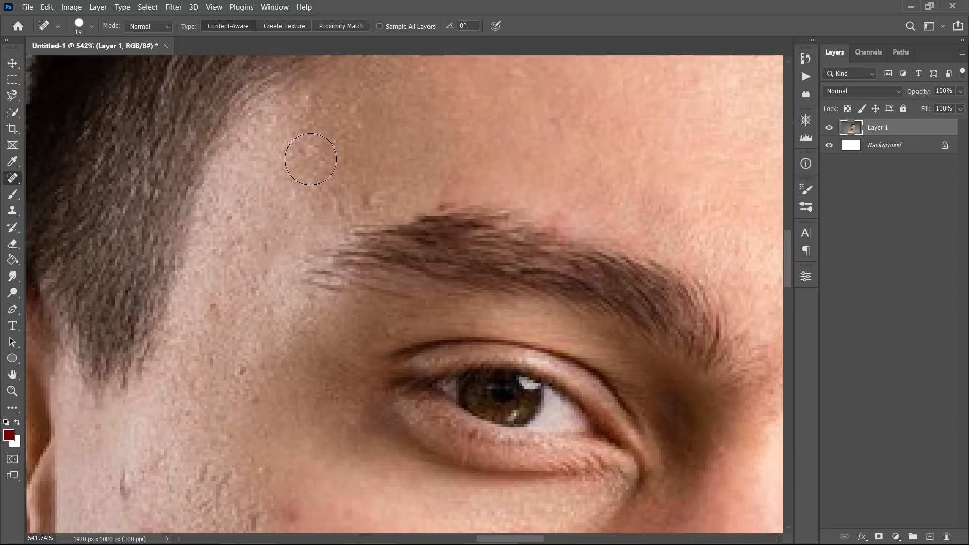
{"action": "scroll", "coordinate": [310, 159], "scroll_direction": "down", "scroll_amount": 5}
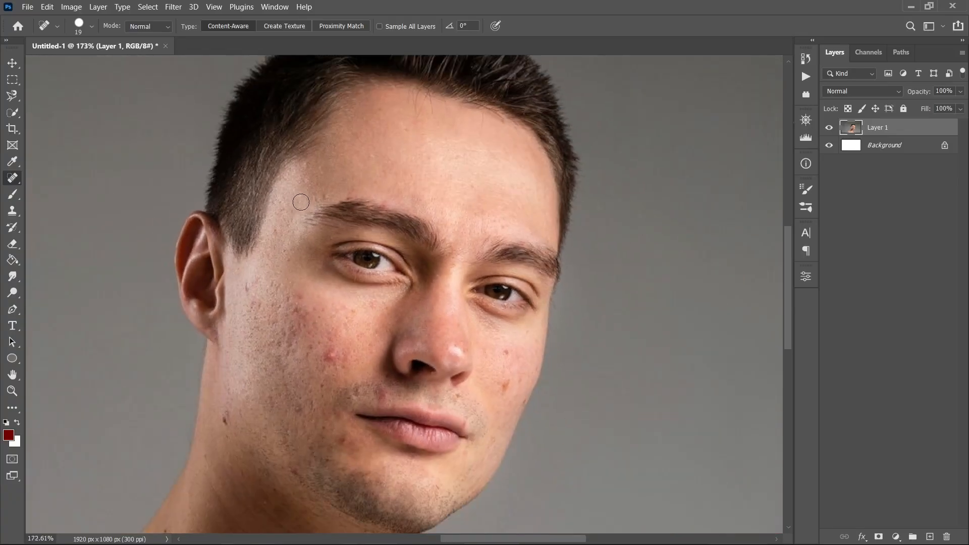
- Heal the red pimple on the cheek between the visible ear and the nose
{"action": "scroll", "coordinate": [330, 356], "scroll_direction": "up", "scroll_amount": 4}
{"action": "left_click", "coordinate": [334, 346]}
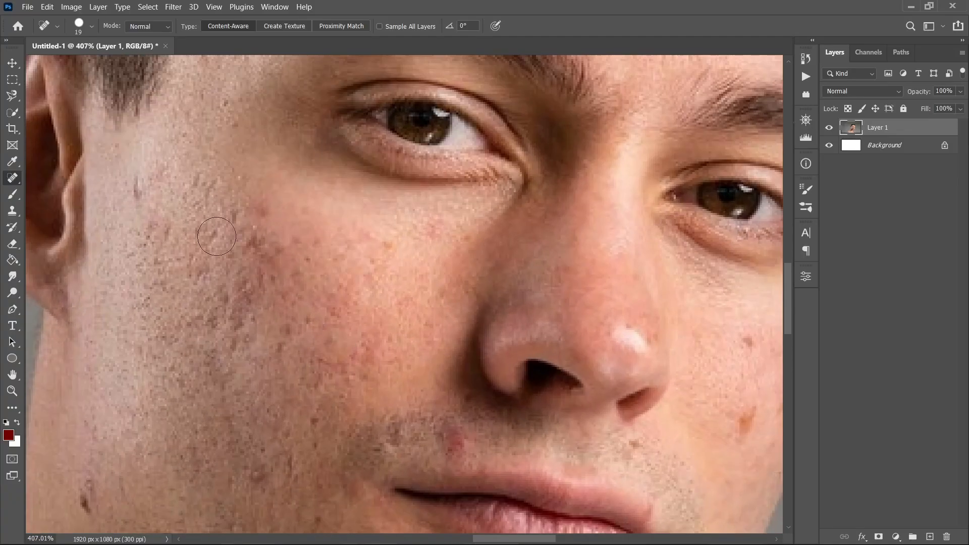
{"action": "scroll", "coordinate": [302, 268], "scroll_direction": "down", "scroll_amount": 3}
{"action": "scroll", "coordinate": [348, 275], "scroll_direction": "down", "scroll_amount": 6}
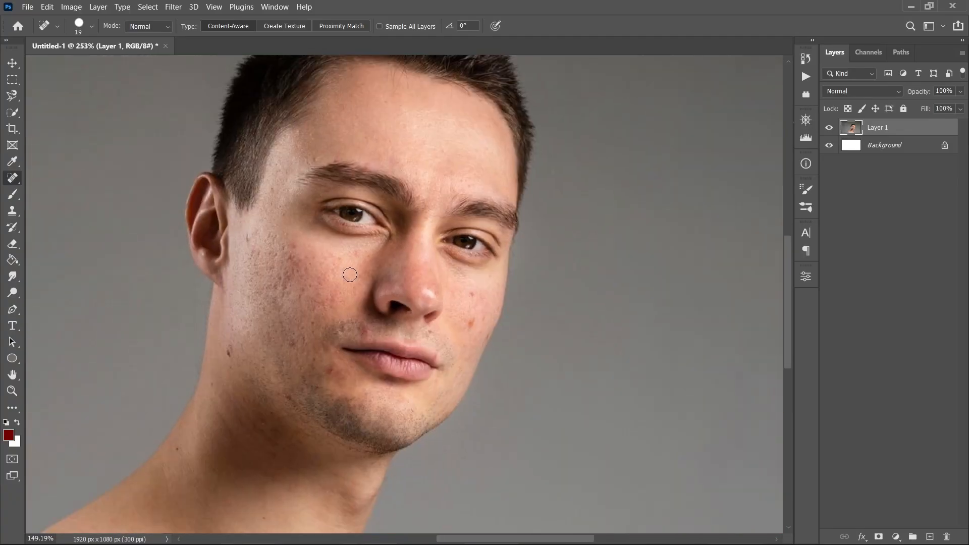
{"action": "scroll", "coordinate": [409, 317], "scroll_direction": "down", "scroll_amount": 1}
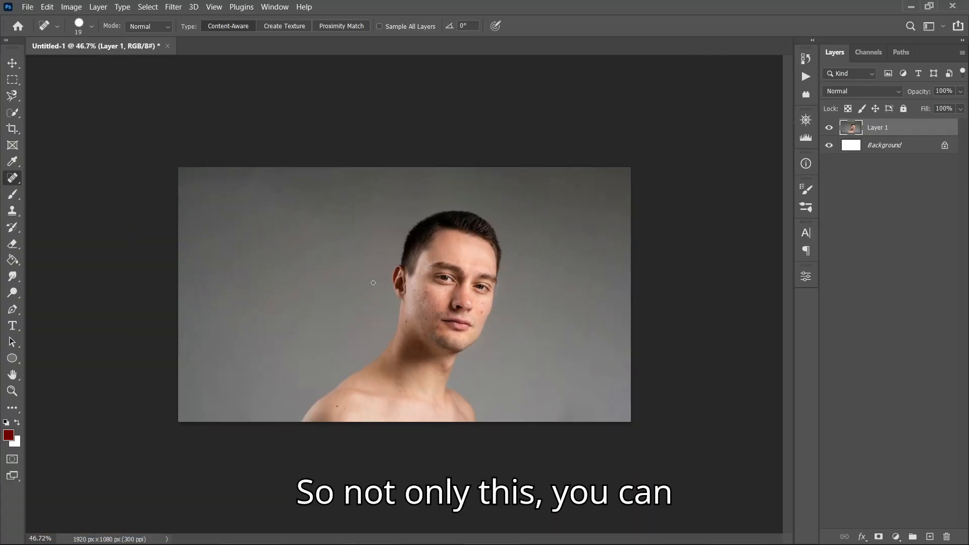
- Clear the Crop tool's square ratio and set its aspect ratio to 16 : 9
{"action": "left_click", "coordinate": [12, 129]}
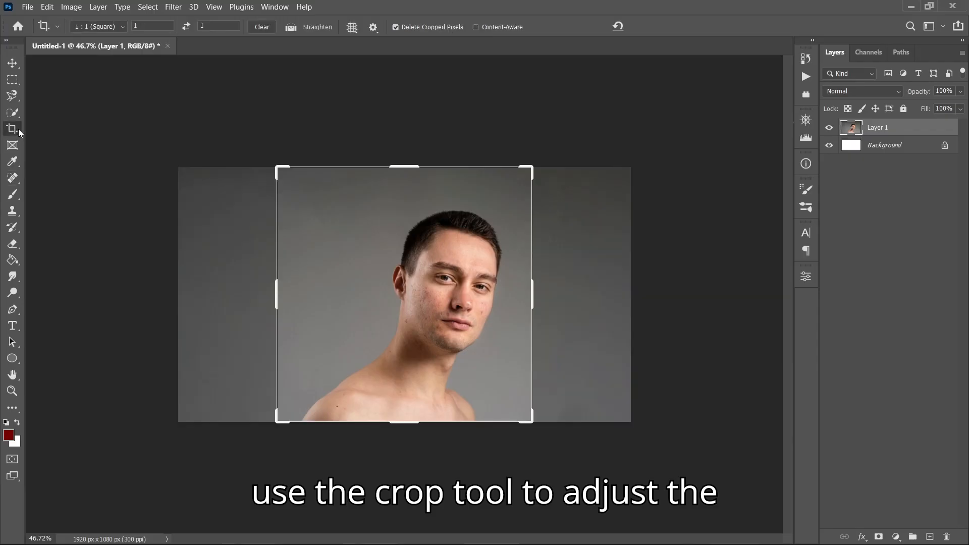
{"action": "left_click", "coordinate": [262, 27]}
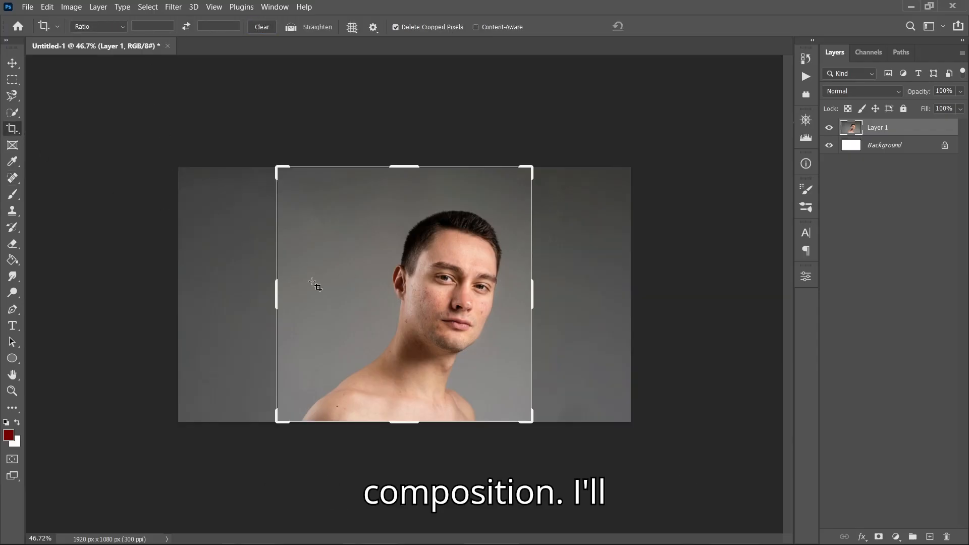
{"action": "scroll", "coordinate": [312, 336], "scroll_direction": "up", "scroll_amount": 1}
{"action": "left_click", "coordinate": [101, 26]}
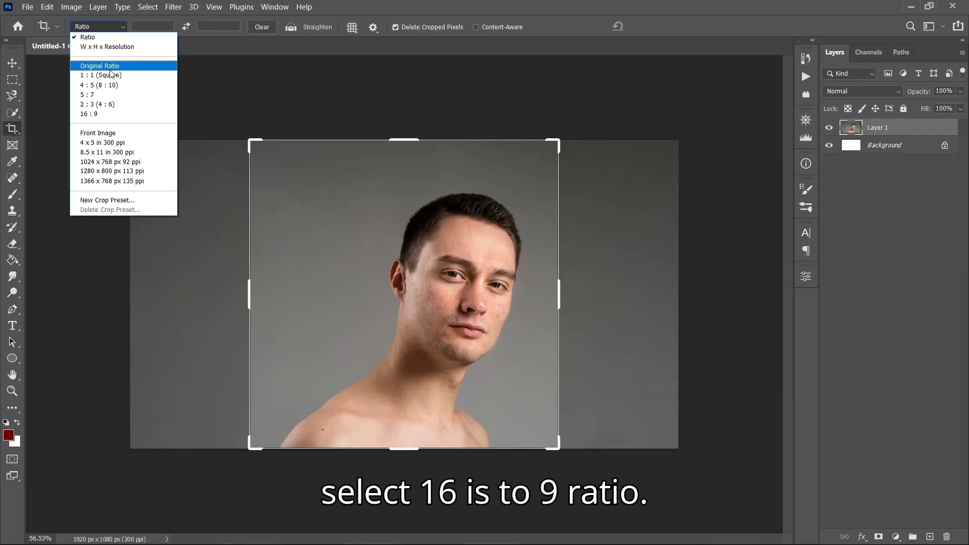
{"action": "left_click", "coordinate": [104, 114]}
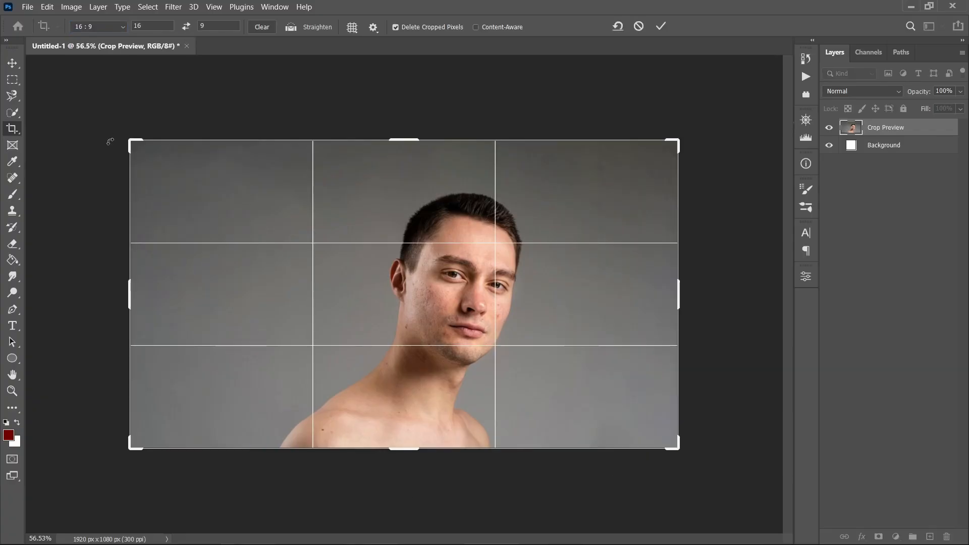
- Tighten the crop frame around the man, shift the photo inside it and apply the crop at about 1670 x 939 px
{"action": "left_click_drag", "start_coordinate": [134, 147], "coordinate": [165, 167]}
{"action": "left_click_drag", "start_coordinate": [174, 173], "coordinate": [166, 159]}
{"action": "left_click_drag", "start_coordinate": [429, 321], "coordinate": [463, 316]}
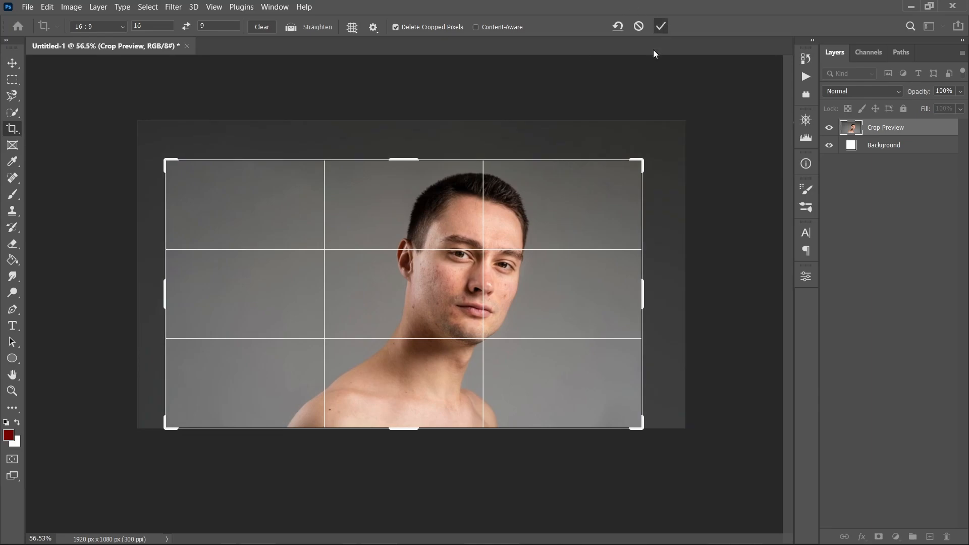
{"action": "left_click", "coordinate": [661, 26]}
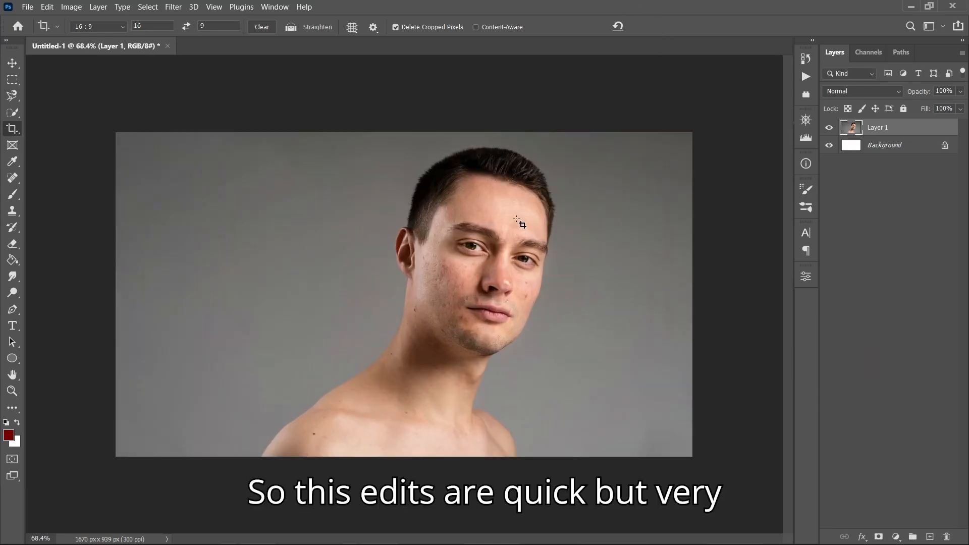
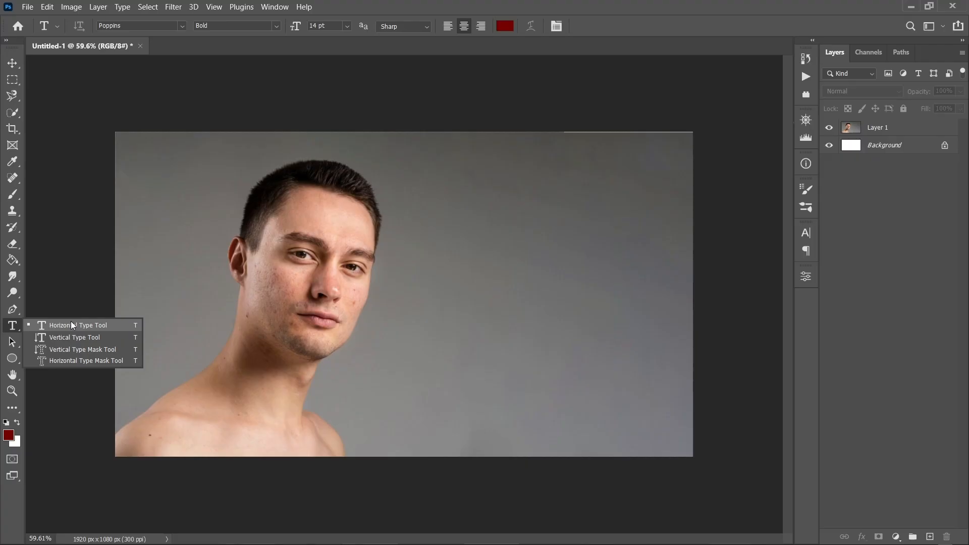
- Add the heading "BE BOLD" with the Horizontal Type tool on the grey background beside the man's face and commit it
{"action": "left_click", "coordinate": [12, 63]}
{"action": "key", "text": "t"}
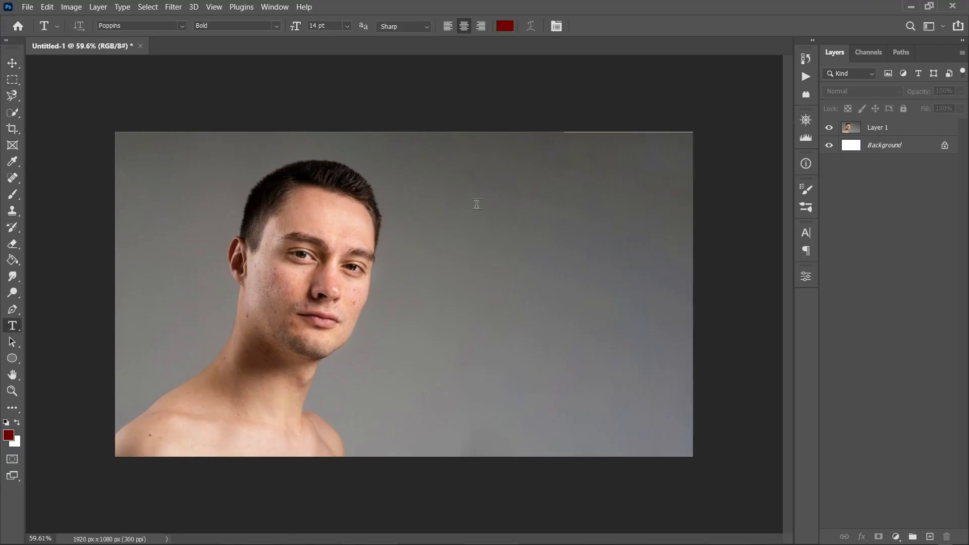
{"action": "key", "text": "ctrl+plus"}
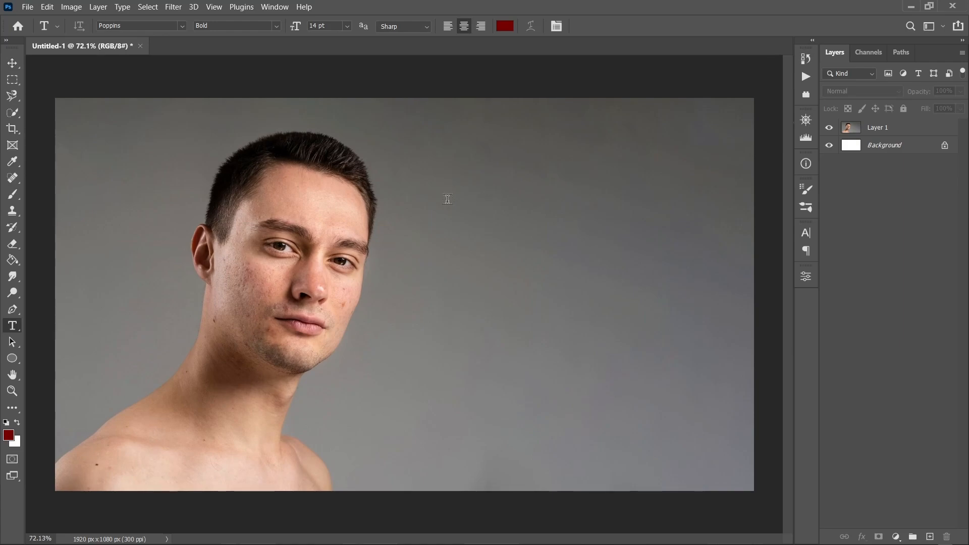
{"action": "left_click", "coordinate": [469, 254]}
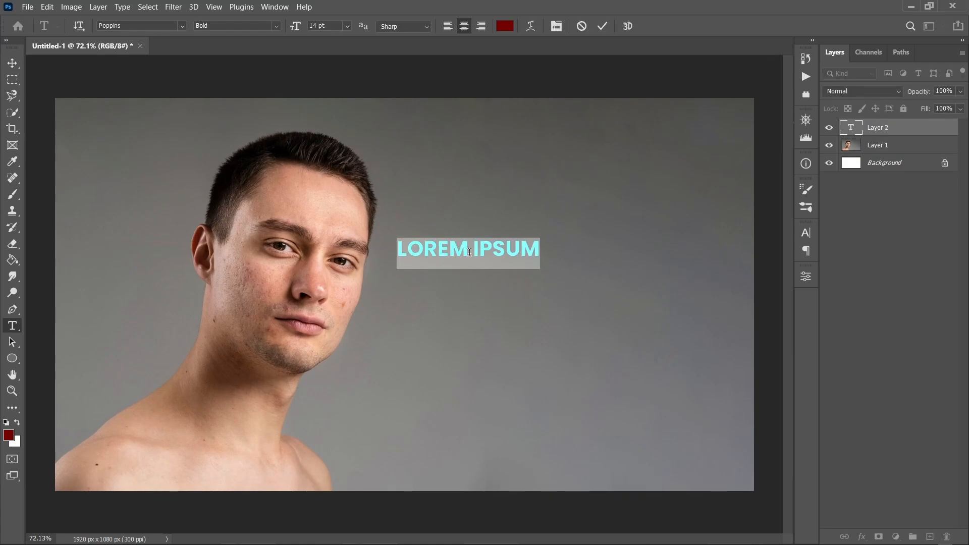
{"action": "key", "text": "Caps_Lock"}
{"action": "type", "text": "BE"}
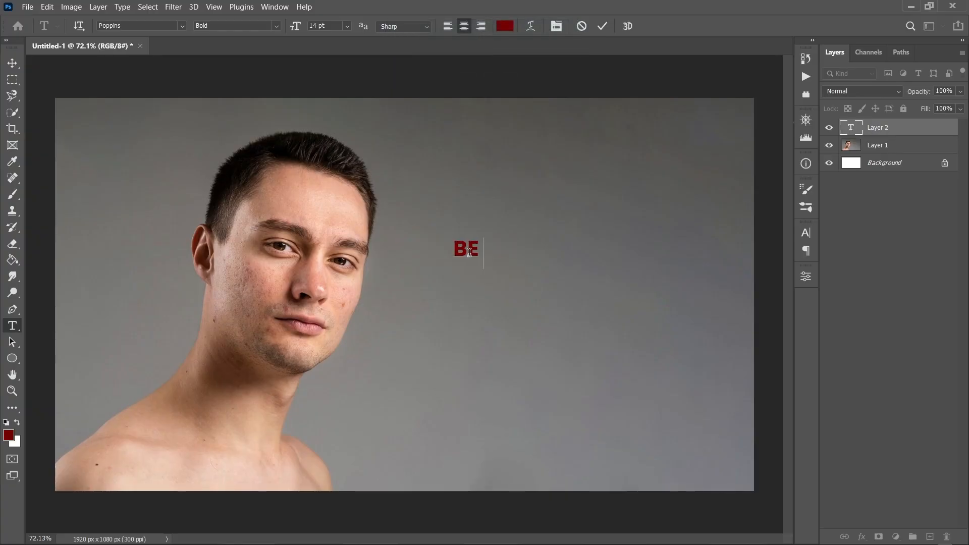
{"action": "type", "text": " B"}
{"action": "key", "text": "Caps_Lock"}
{"action": "type", "text": "O"}
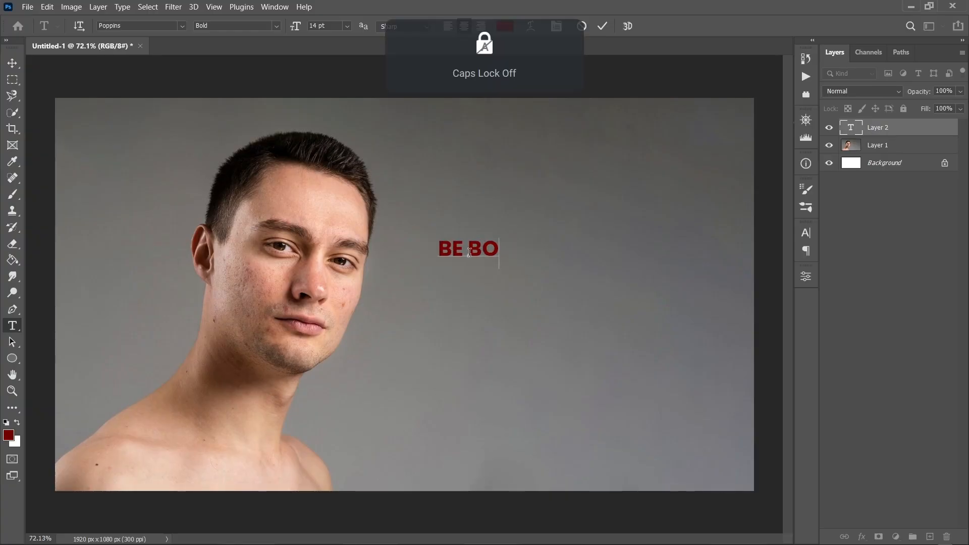
{"action": "type", "text": "LD"}
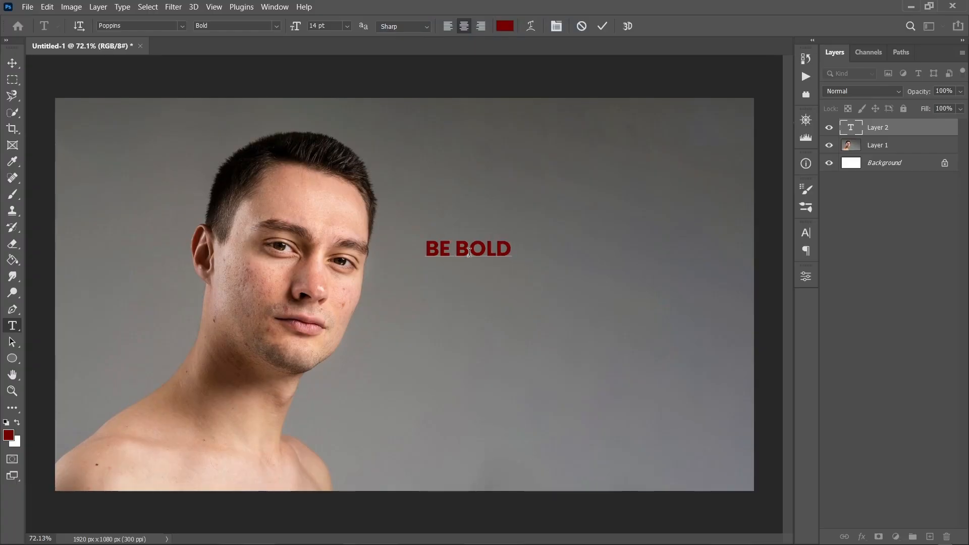
{"action": "left_click", "coordinate": [604, 25]}
{"action": "key", "text": "v"}
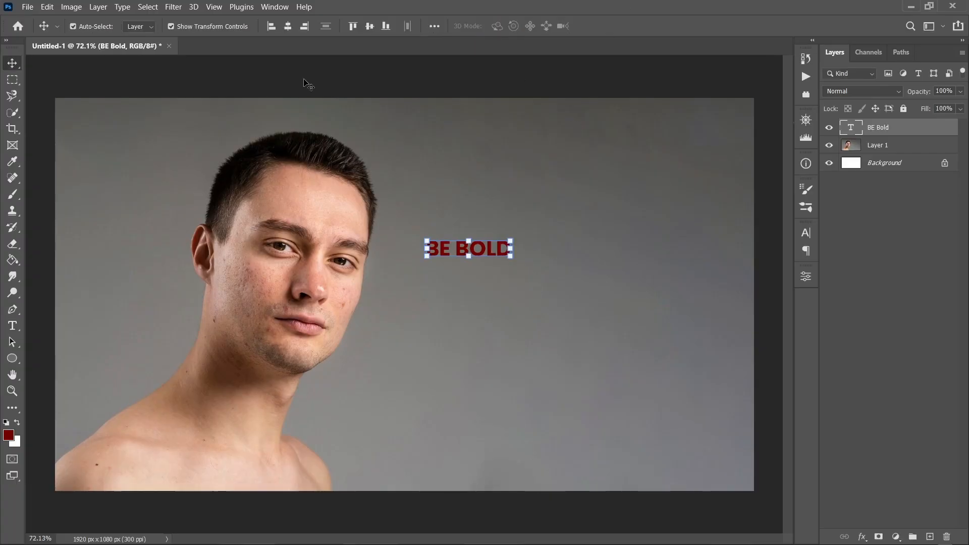
- Set the "BE BOLD" heading's font size to 36 pt and move it sideways clear of the man's face
{"action": "left_click", "coordinate": [804, 235]}
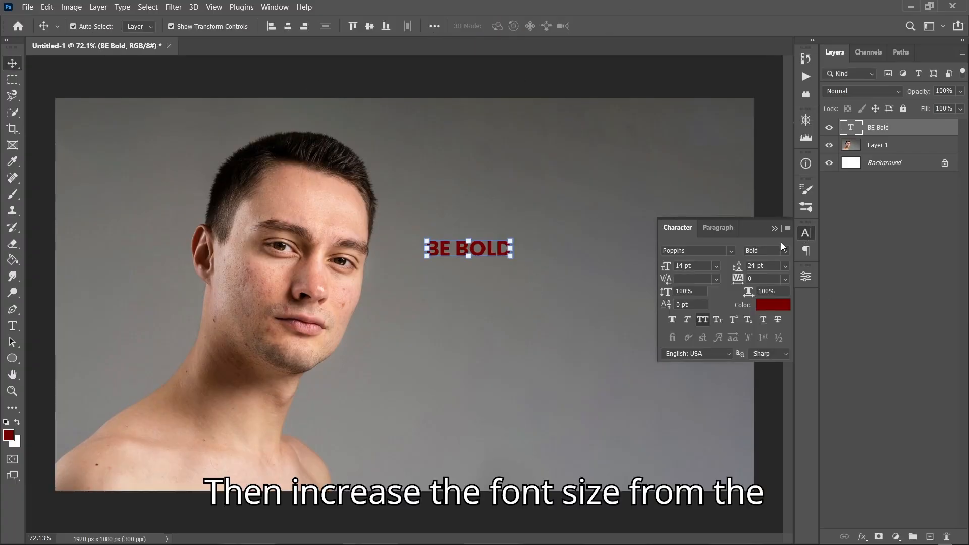
{"action": "left_click", "coordinate": [694, 266]}
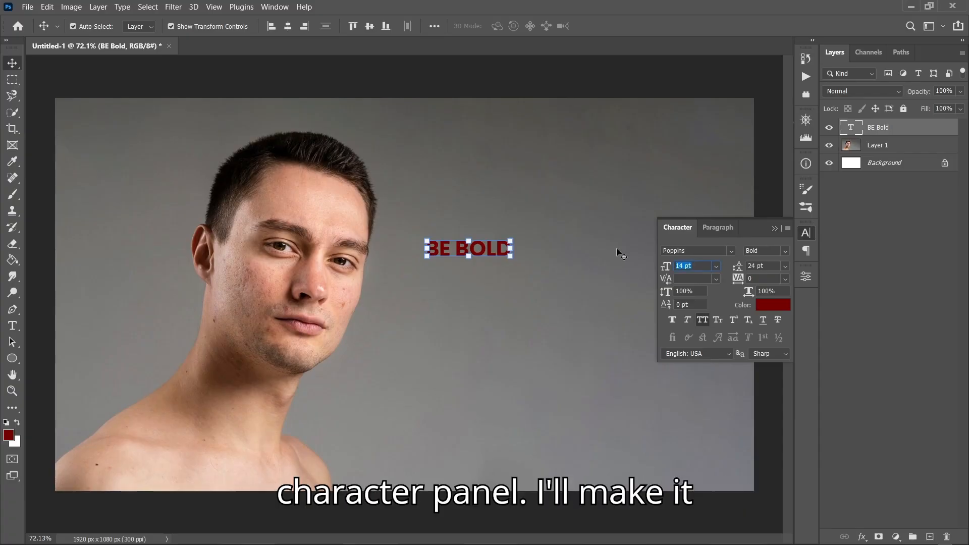
{"action": "type", "text": "36"}
{"action": "key", "text": "Return"}
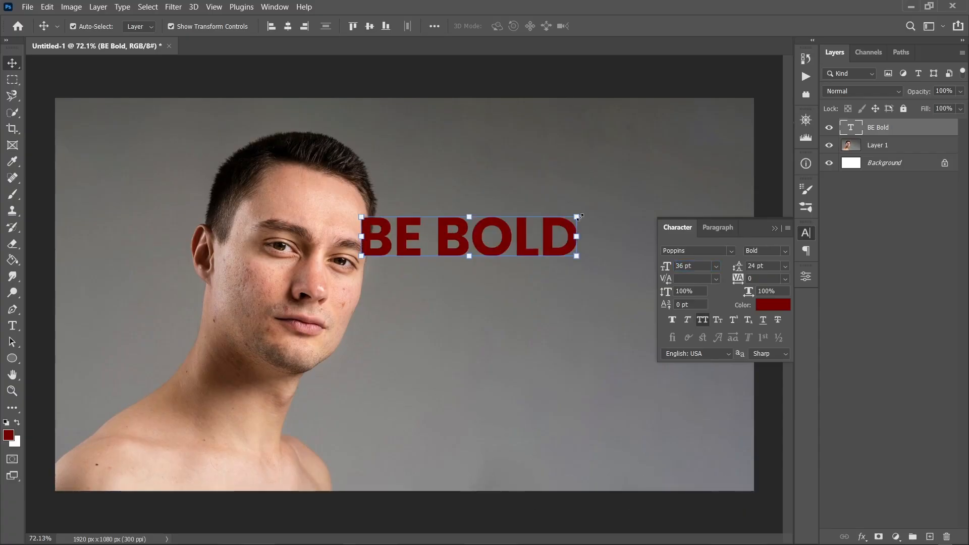
{"action": "left_click_drag", "start_coordinate": [530, 250], "coordinate": [587, 250]}
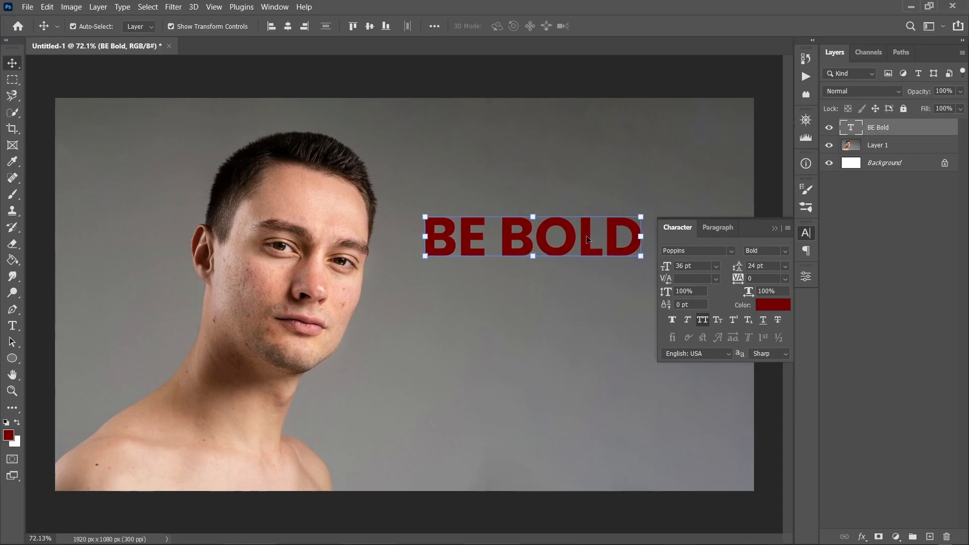
- Recolor the "BE BOLD" heading with a skin tone sampled from the photo, lightened to fcd3bb
{"action": "left_click", "coordinate": [770, 306]}
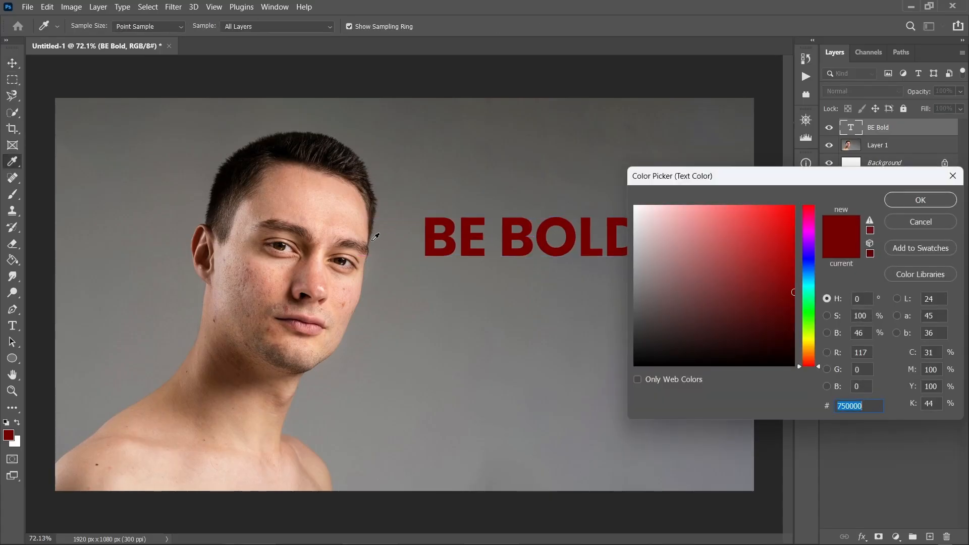
{"action": "left_click", "coordinate": [374, 258]}
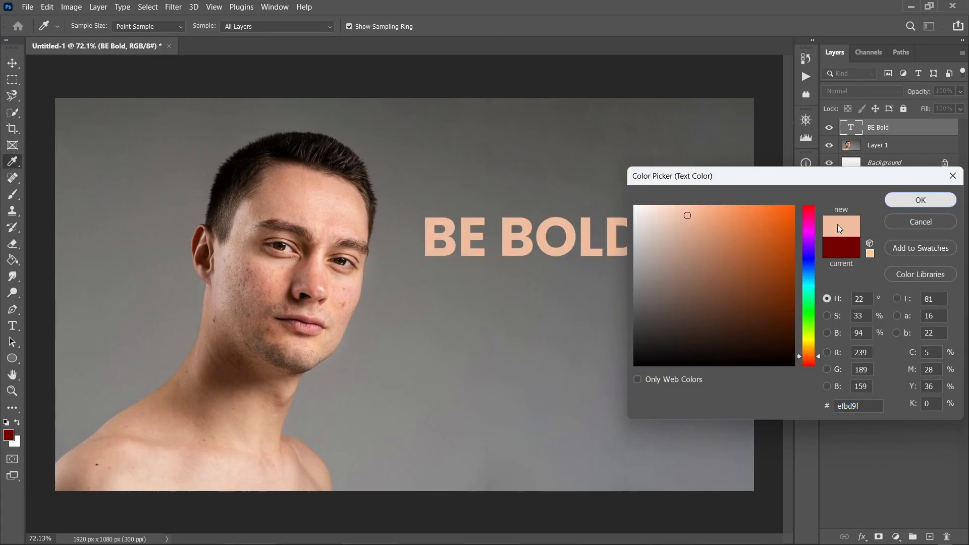
{"action": "left_click", "coordinate": [920, 199]}
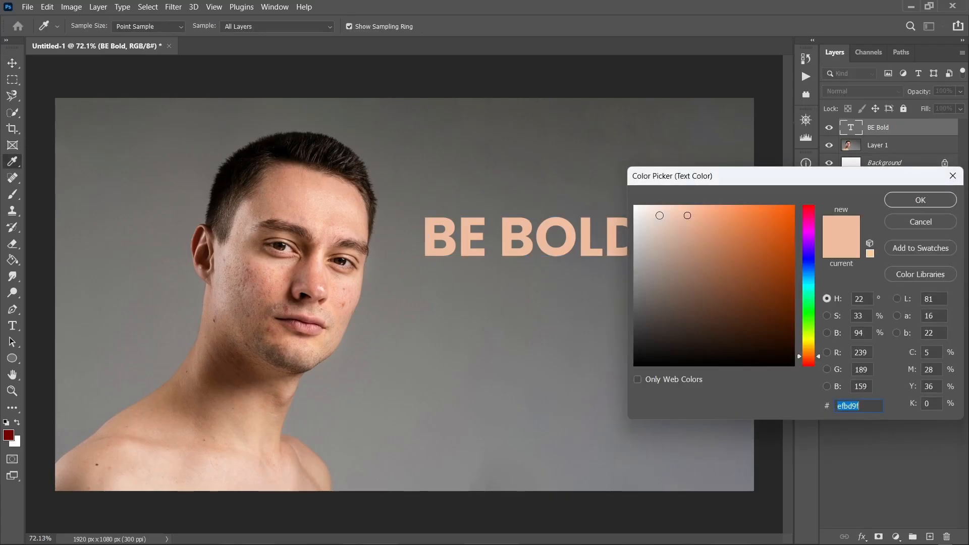
{"action": "left_click", "coordinate": [675, 208]}
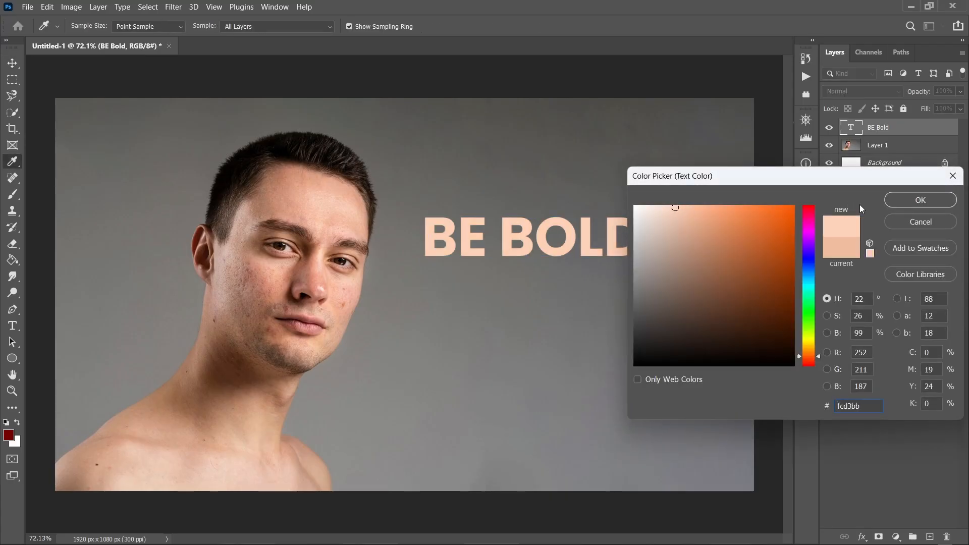
{"action": "left_click", "coordinate": [905, 201]}
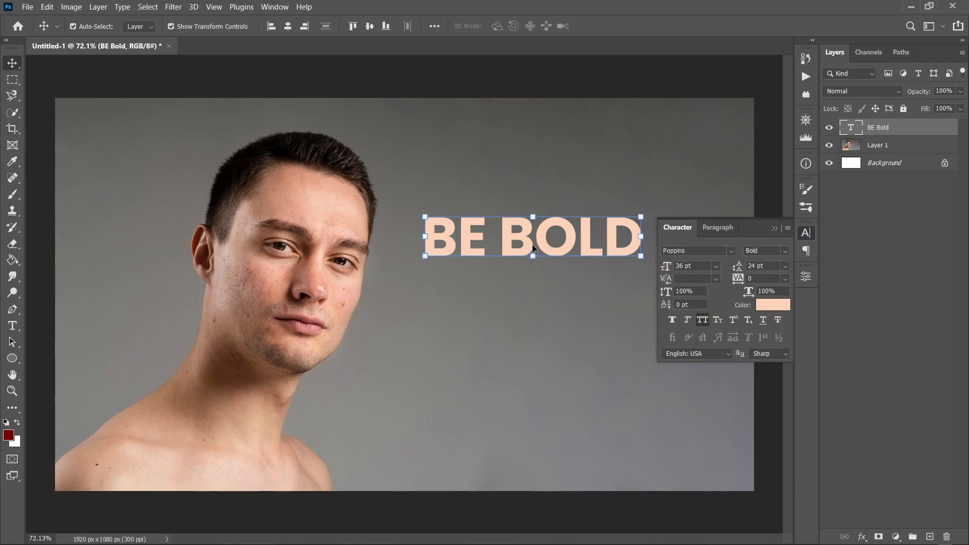
- Shift the "BE BOLD" heading slightly down, collapse the character settings and deselect the heading
{"action": "left_click_drag", "start_coordinate": [522, 244], "coordinate": [525, 253]}
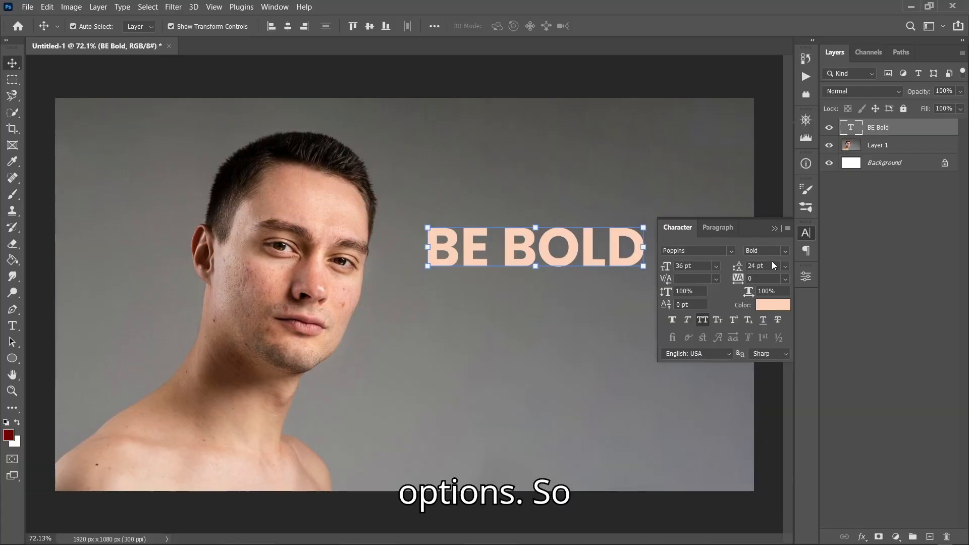
{"action": "scroll", "coordinate": [492, 267], "scroll_direction": "down", "scroll_amount": 2}
{"action": "left_click", "coordinate": [774, 228]}
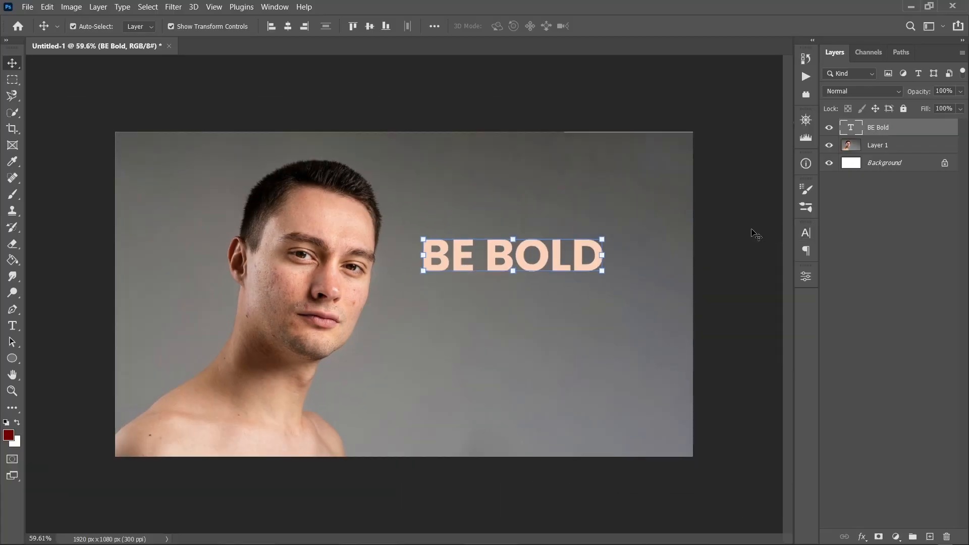
{"action": "left_click", "coordinate": [746, 233]}
{"action": "scroll", "coordinate": [406, 293], "scroll_direction": "up", "scroll_amount": 2}
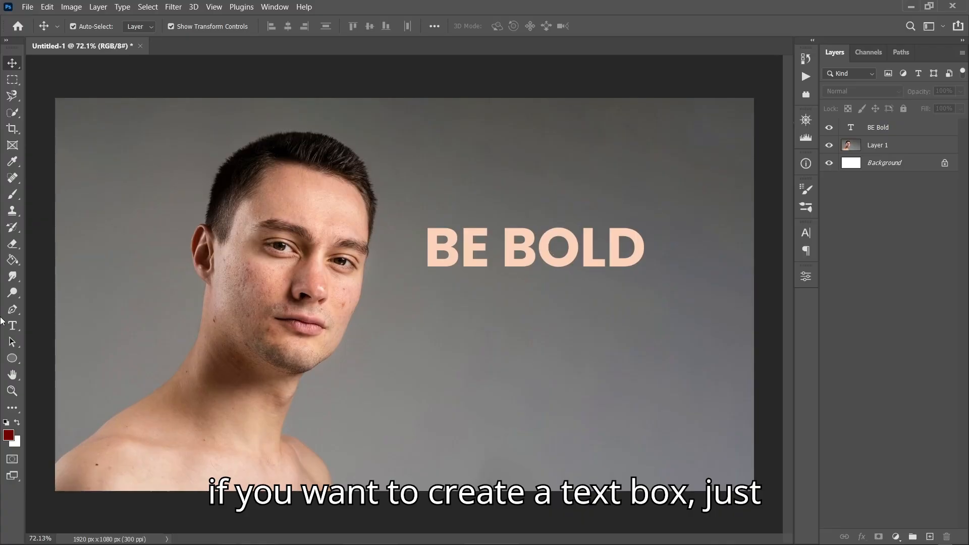
- Create a text box under the "BE BOLD" heading and commit it with the Lorem Ipsum placeholder text
{"action": "left_click", "coordinate": [12, 326]}
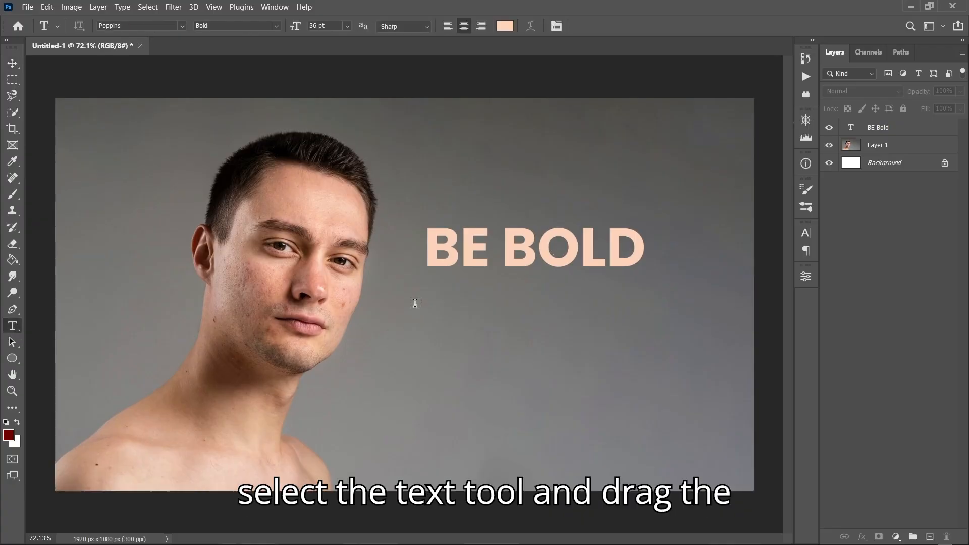
{"action": "left_click_drag", "start_coordinate": [390, 286], "coordinate": [705, 422]}
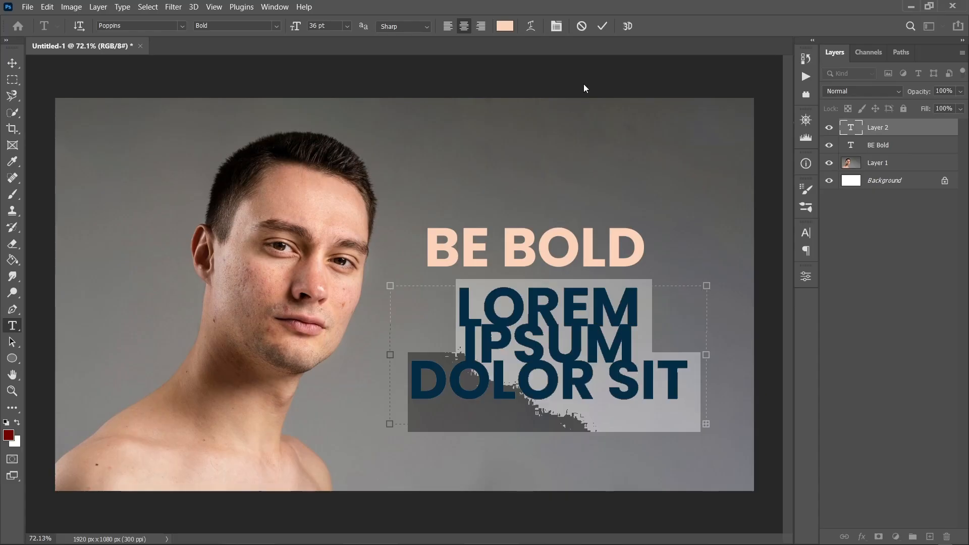
{"action": "left_click", "coordinate": [602, 26]}
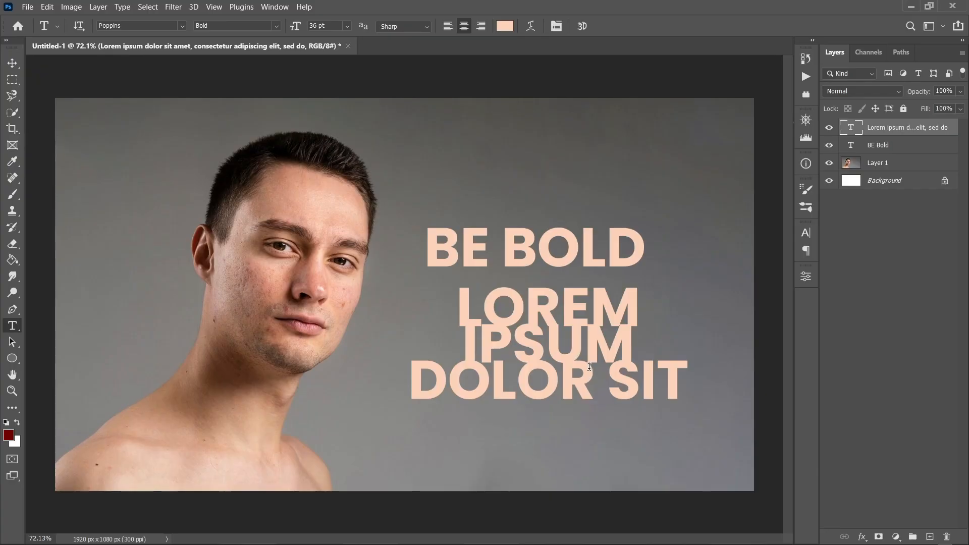
- Set the placeholder paragraph's font size to 24 pt and its line spacing to Auto
{"action": "key", "text": "v"}
{"action": "left_click", "coordinate": [805, 232]}
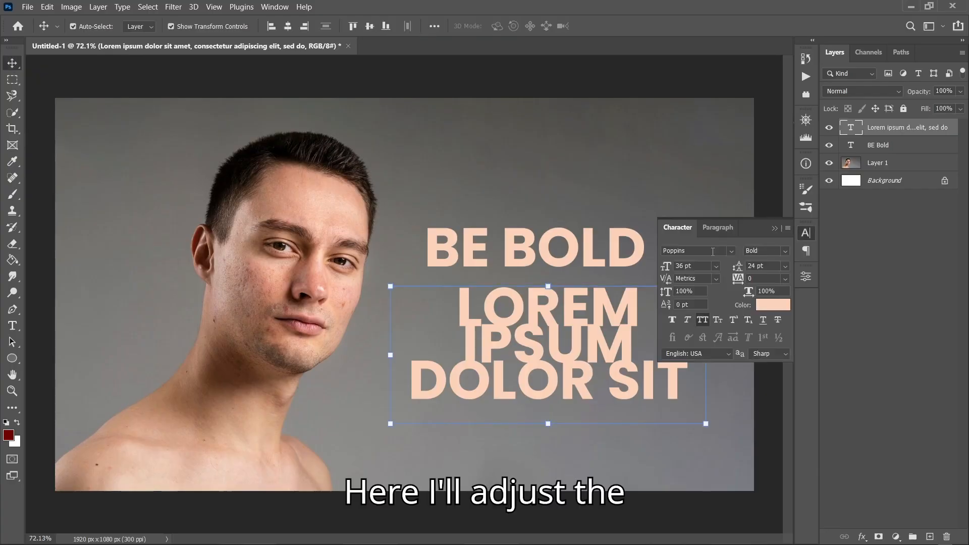
{"action": "type", "text": "24"}
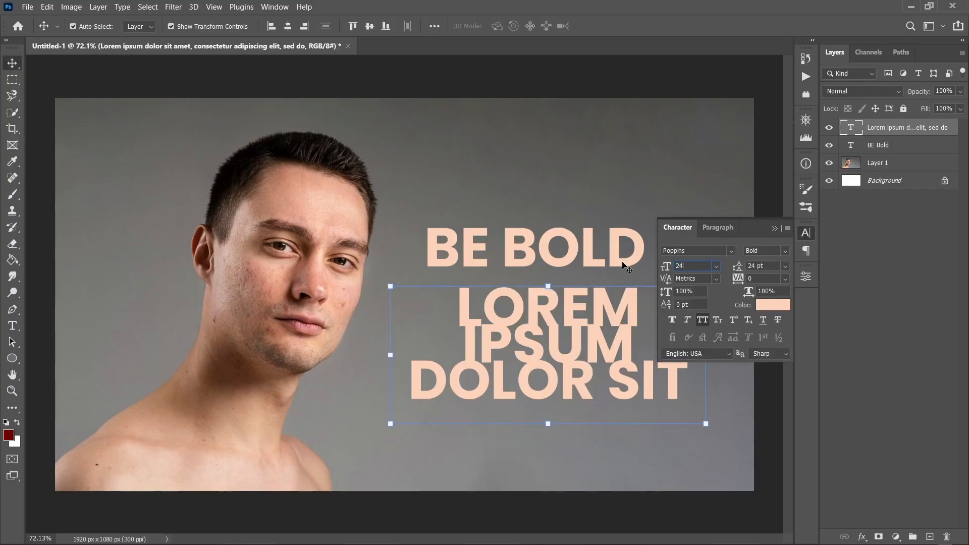
{"action": "key", "text": "Return"}
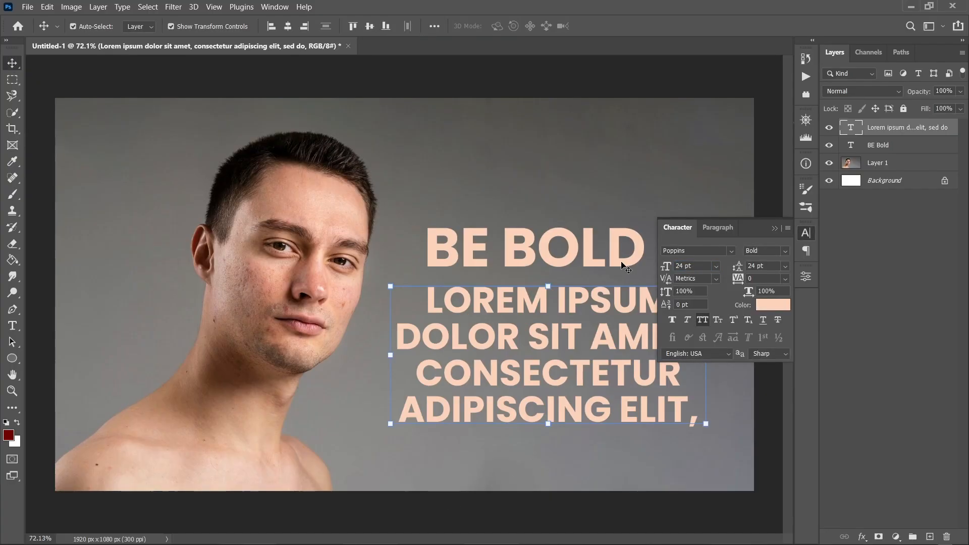
{"action": "left_click", "coordinate": [785, 265]}
{"action": "left_click", "coordinate": [781, 279]}
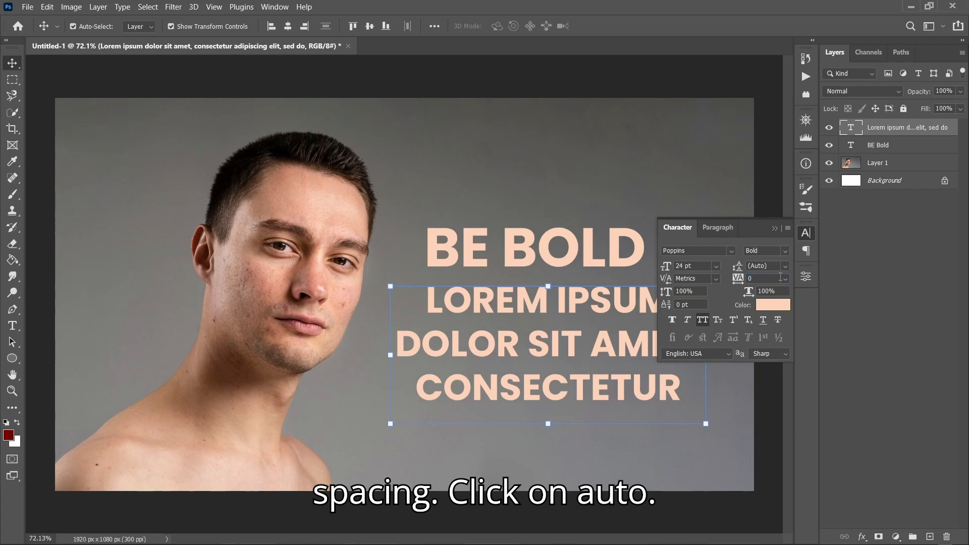
- Extend the placeholder text box downward and set the paragraph's line spacing to 30 pt
{"action": "double_click", "coordinate": [535, 379]}
{"action": "left_click_drag", "start_coordinate": [548, 424], "coordinate": [552, 446]}
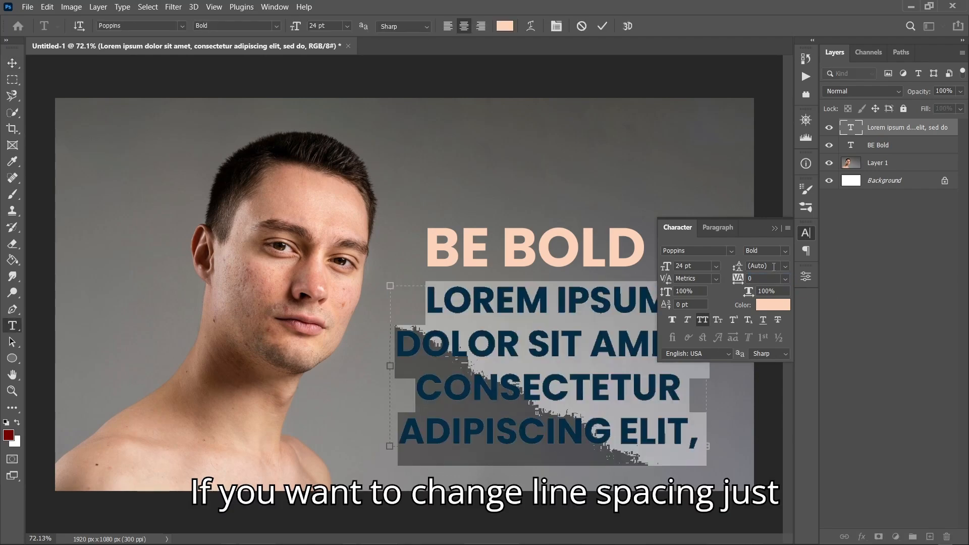
{"action": "left_click", "coordinate": [736, 267]}
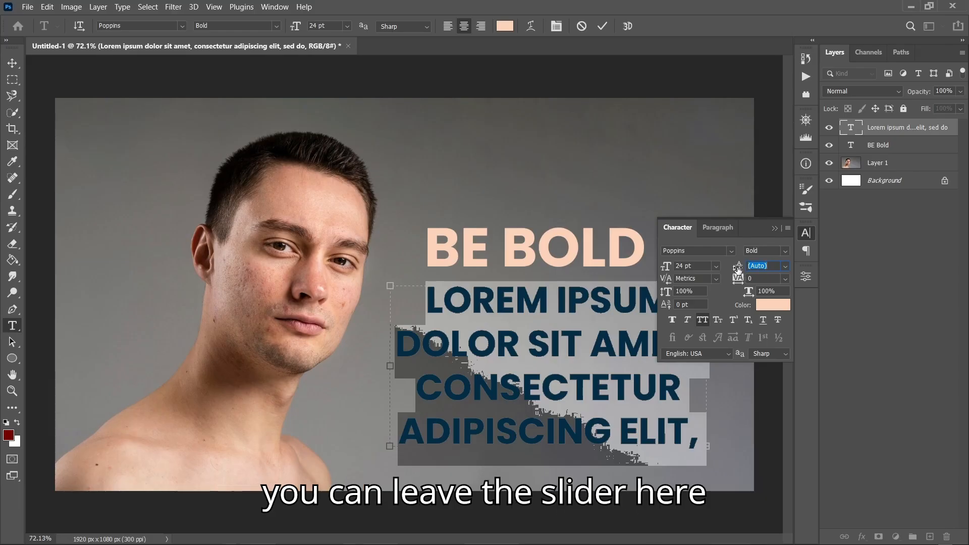
{"action": "left_click_drag", "start_coordinate": [737, 269], "coordinate": [750, 271]}
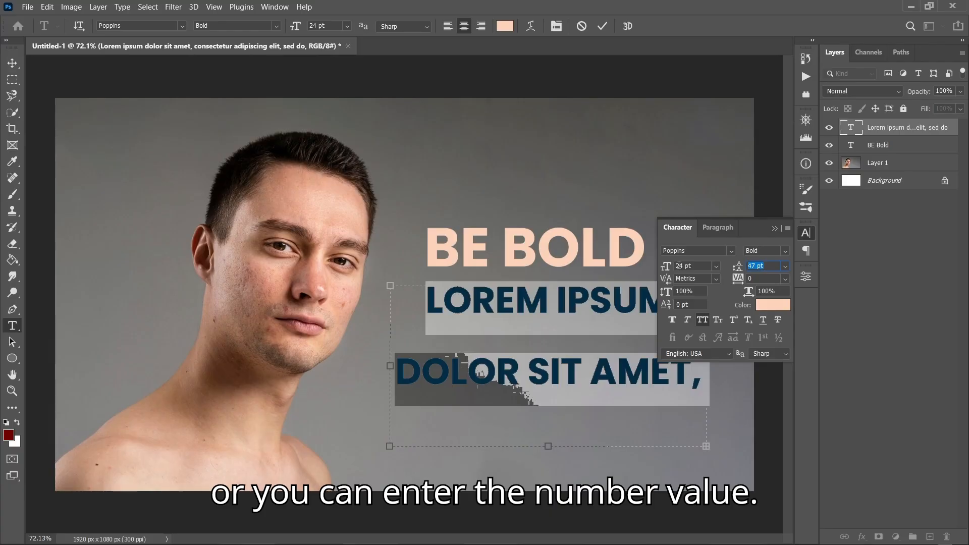
{"action": "type", "text": "30"}
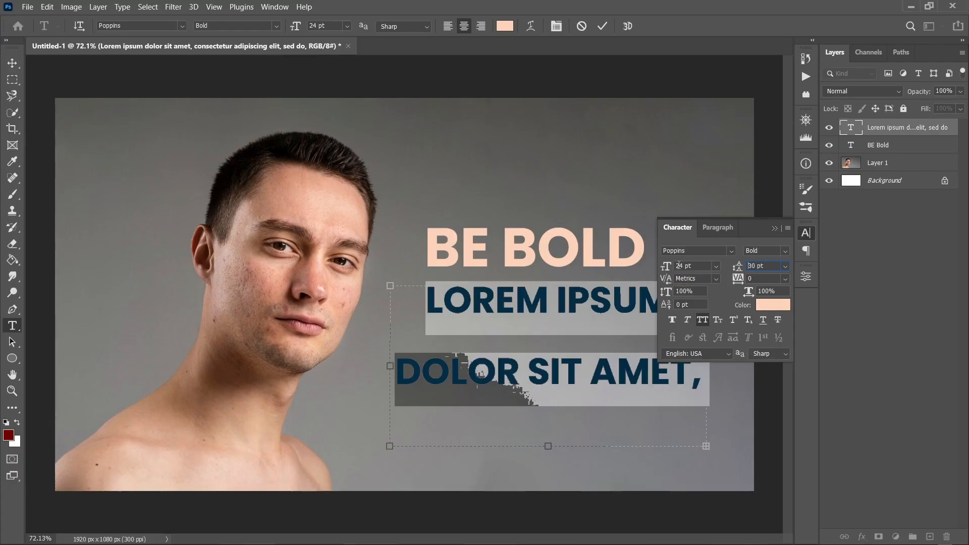
{"action": "key", "text": "Return"}
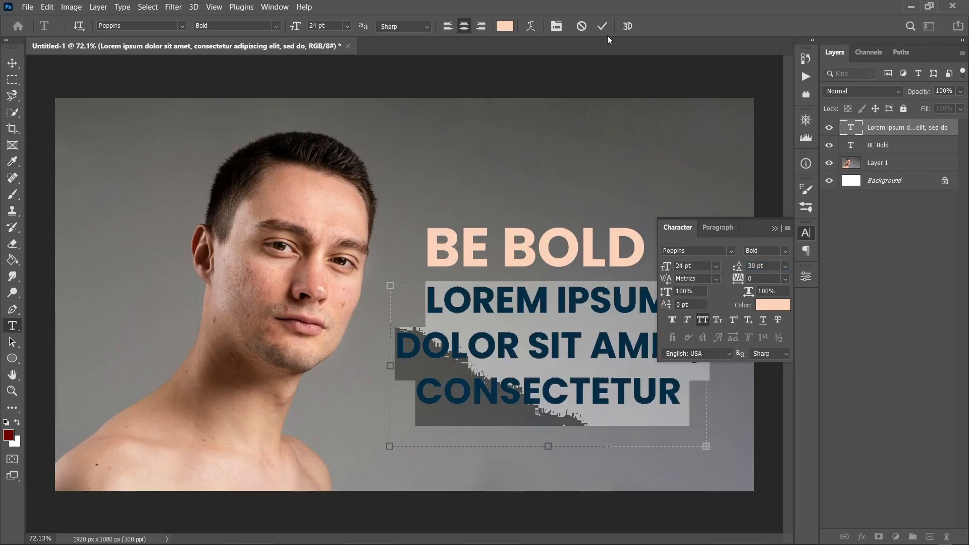
- Set the placeholder paragraph's font size to 18 pt and its font style to SemiBold
{"action": "left_click_drag", "start_coordinate": [717, 263], "coordinate": [631, 258]}
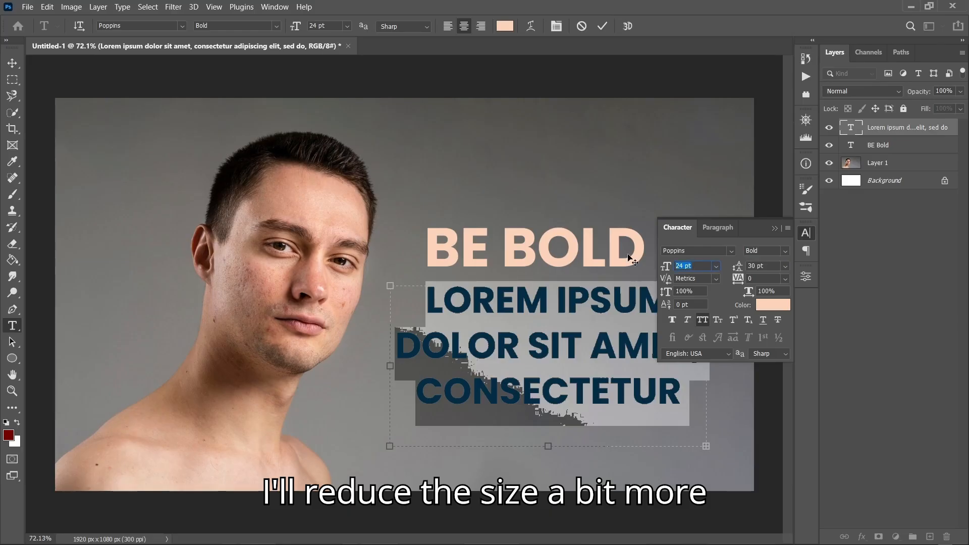
{"action": "type", "text": "18"}
{"action": "key", "text": "Return"}
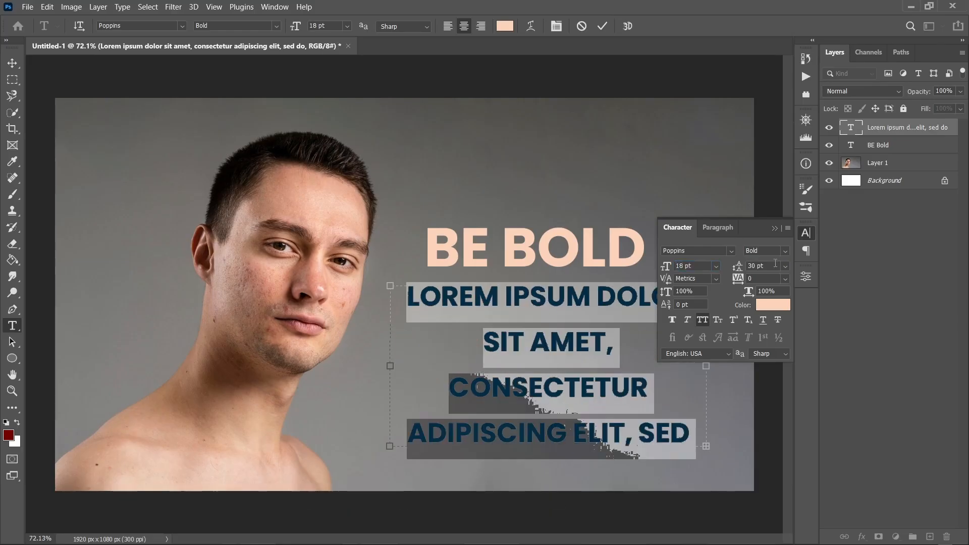
{"action": "left_click", "coordinate": [784, 252]}
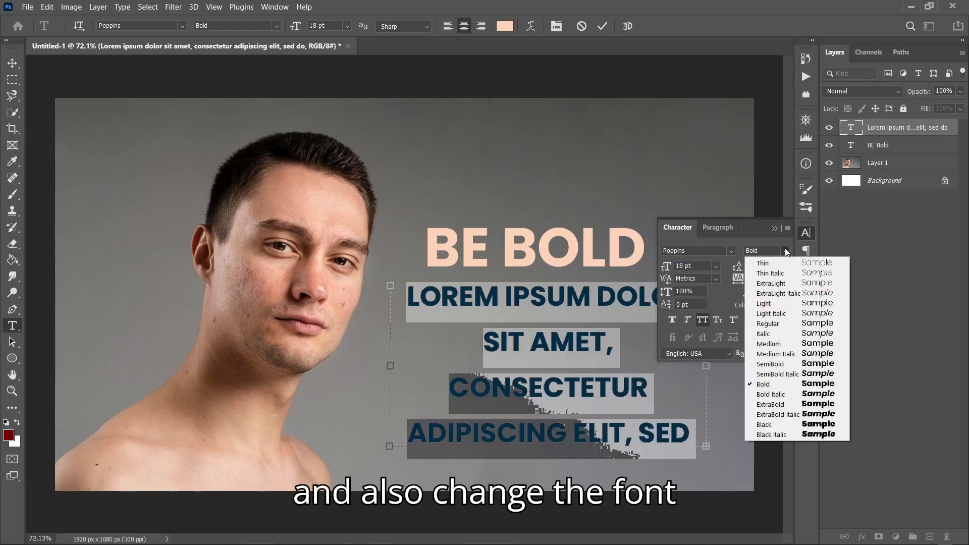
{"action": "left_click", "coordinate": [770, 364]}
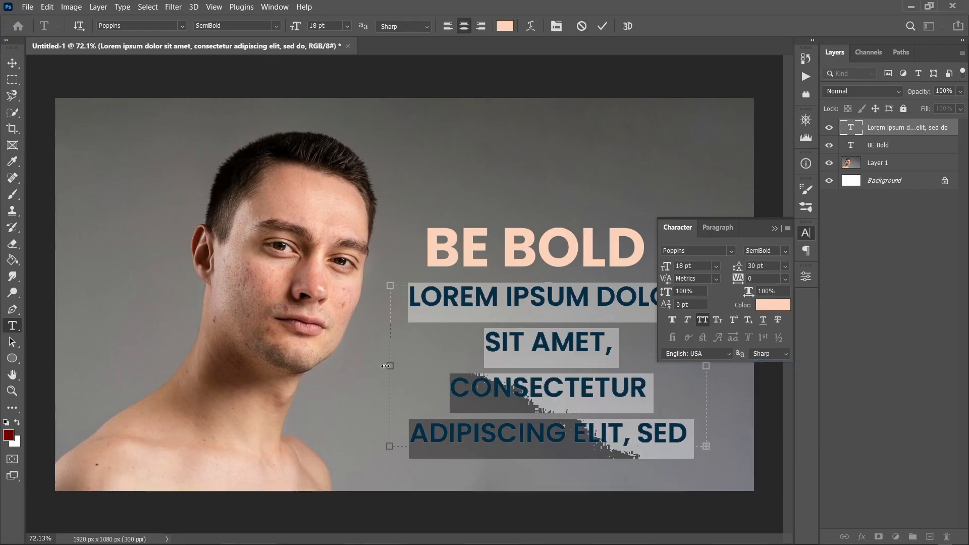
- Widen the placeholder paragraph's text box on both sides and set its font size to 10 pt
{"action": "left_click_drag", "start_coordinate": [386, 366], "coordinate": [360, 365]}
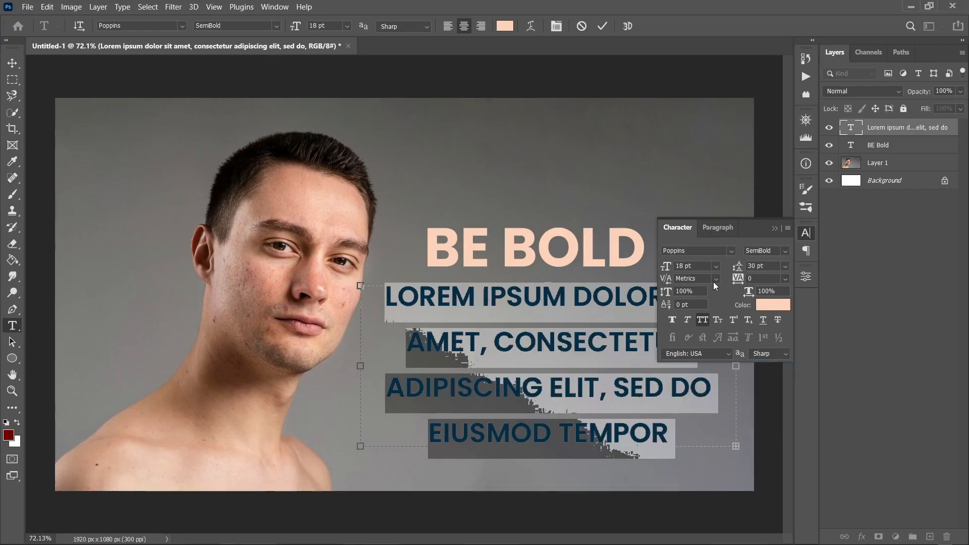
{"action": "double_click", "coordinate": [681, 265]}
{"action": "type", "text": "10"}
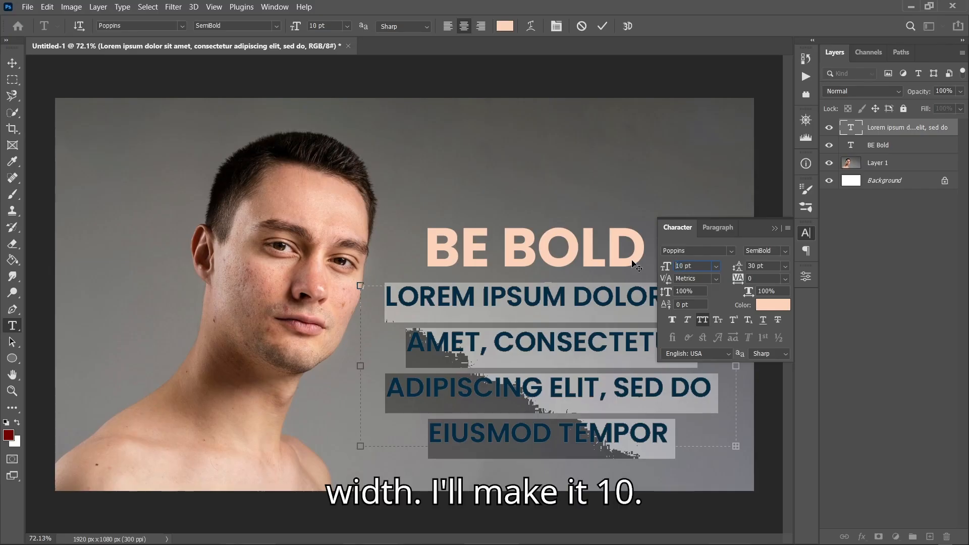
{"action": "key", "text": "Return"}
- Turn off All Caps for the placeholder paragraph and set its line spacing to 20 pt
{"action": "left_click", "coordinate": [700, 321]}
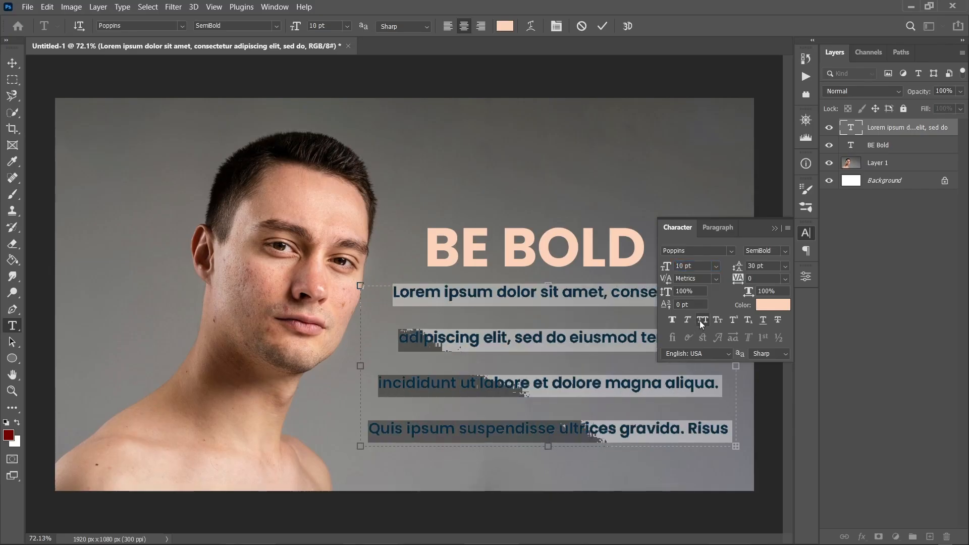
{"action": "left_click", "coordinate": [785, 265]}
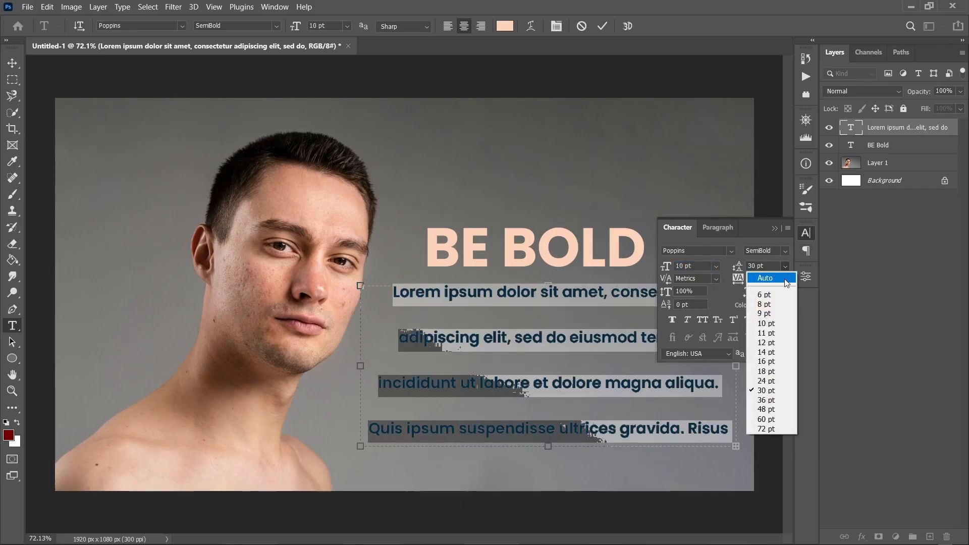
{"action": "left_click", "coordinate": [765, 275]}
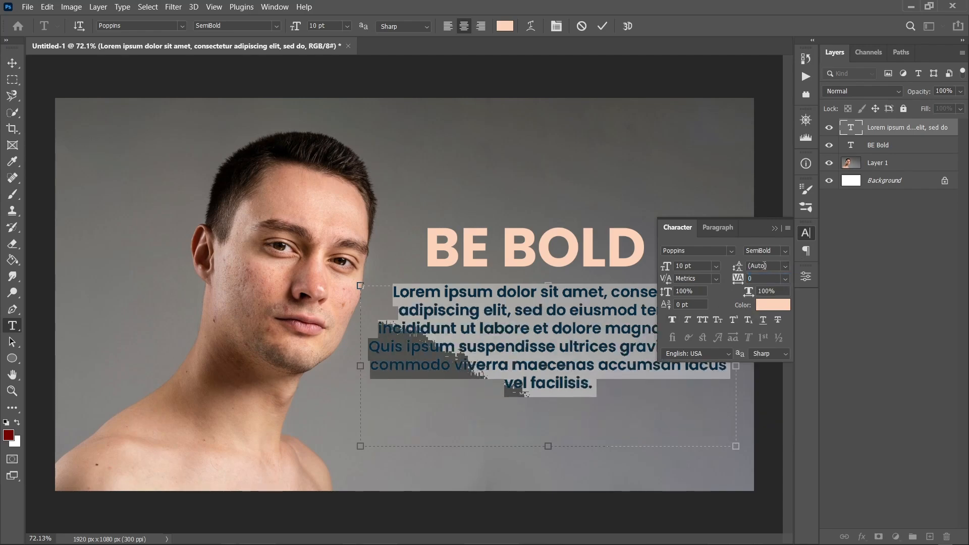
{"action": "left_click", "coordinate": [764, 265]}
{"action": "type", "text": "23"}
{"action": "key", "text": "Return"}
{"action": "key", "text": "Down"}
{"action": "key", "text": "Down"}
{"action": "key", "text": "Down"}
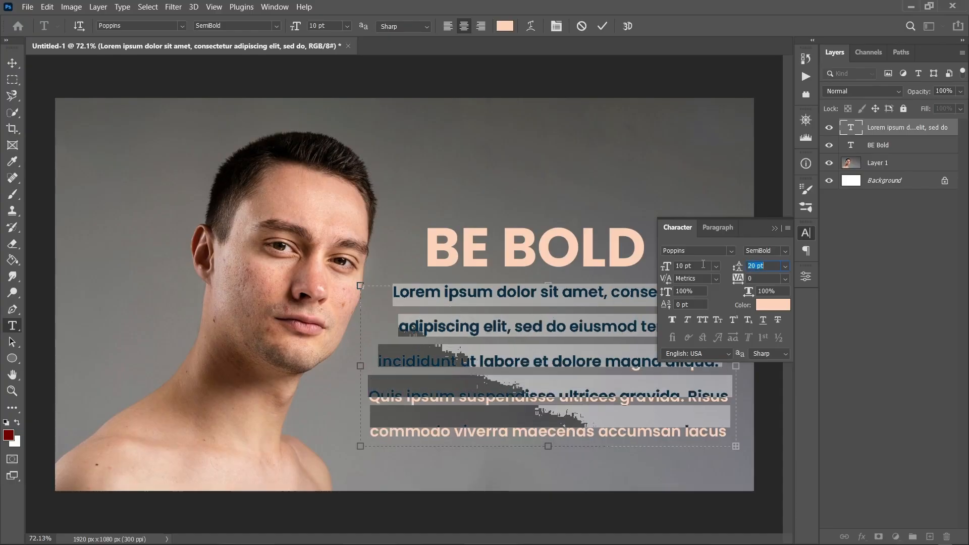
{"action": "key", "text": "Return"}
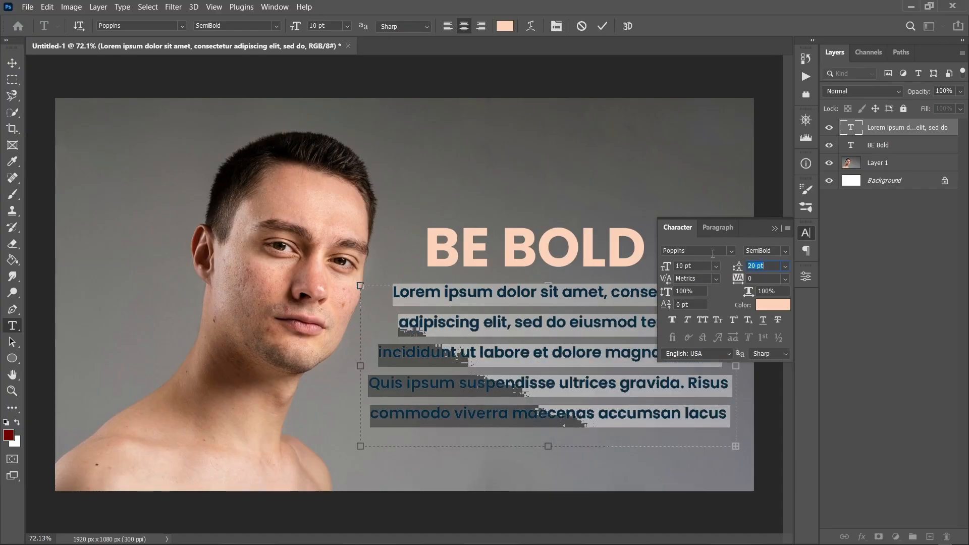
- Set the paragraph's font style to Medium, shorten its text box to end at the fifth line, and commit the edit
{"action": "left_click", "coordinate": [781, 249]}
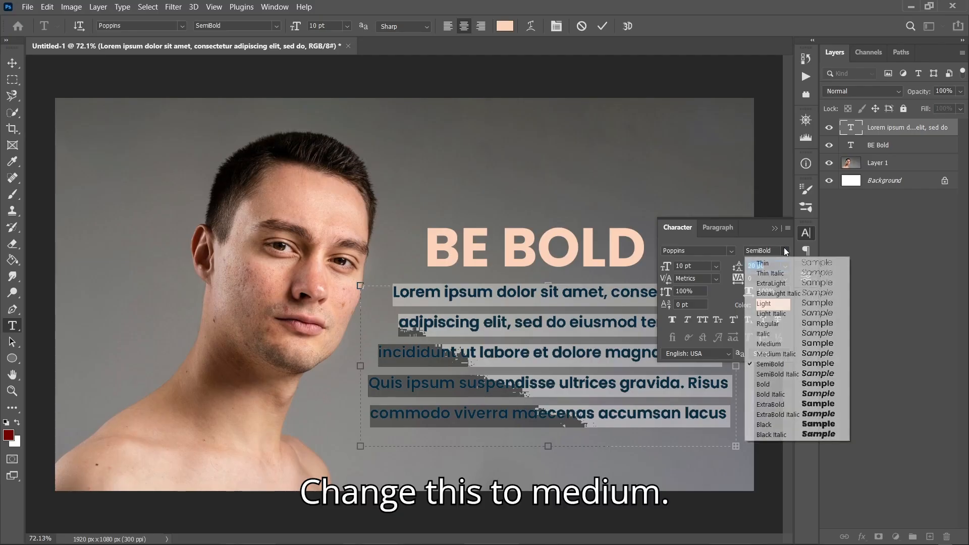
{"action": "left_click", "coordinate": [767, 344]}
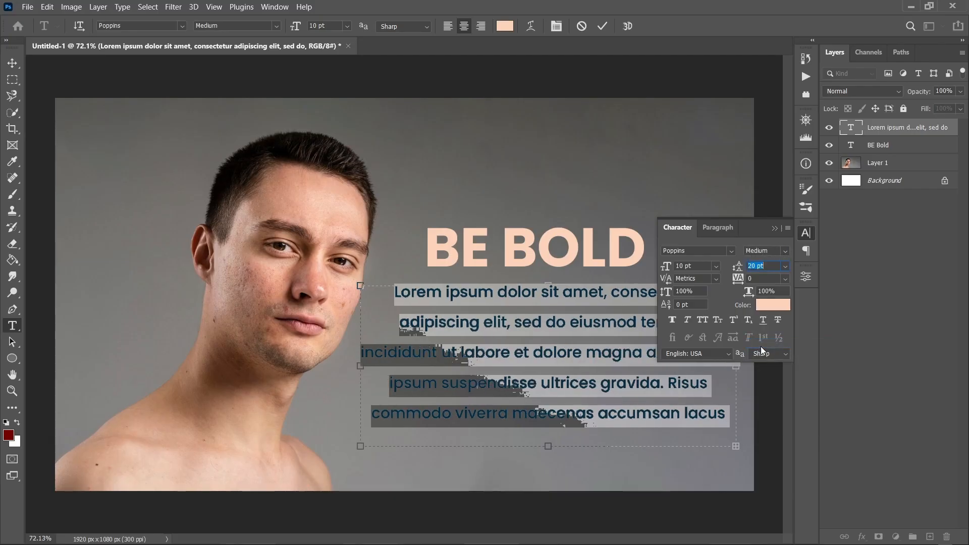
{"action": "left_click", "coordinate": [597, 33]}
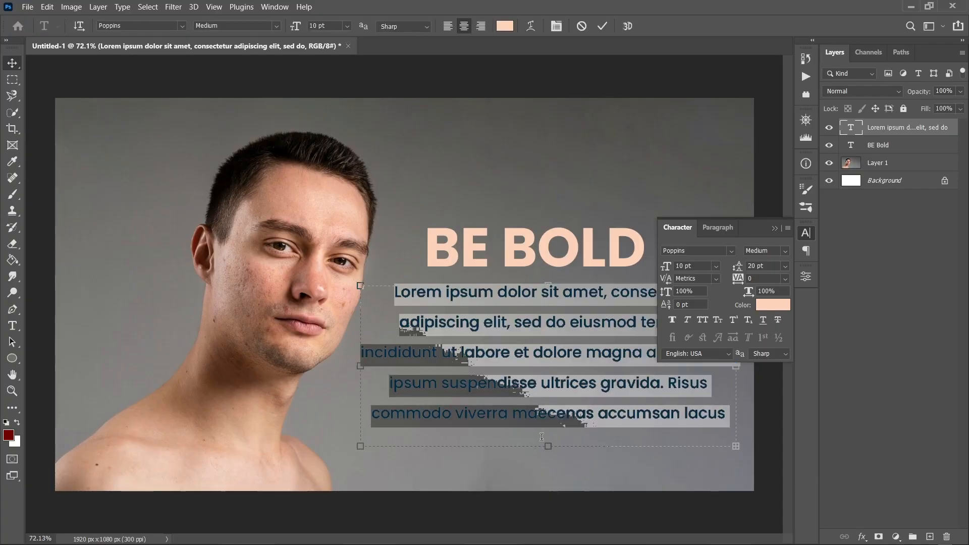
{"action": "key", "text": "t"}
{"action": "left_click_drag", "start_coordinate": [548, 446], "coordinate": [548, 418]}
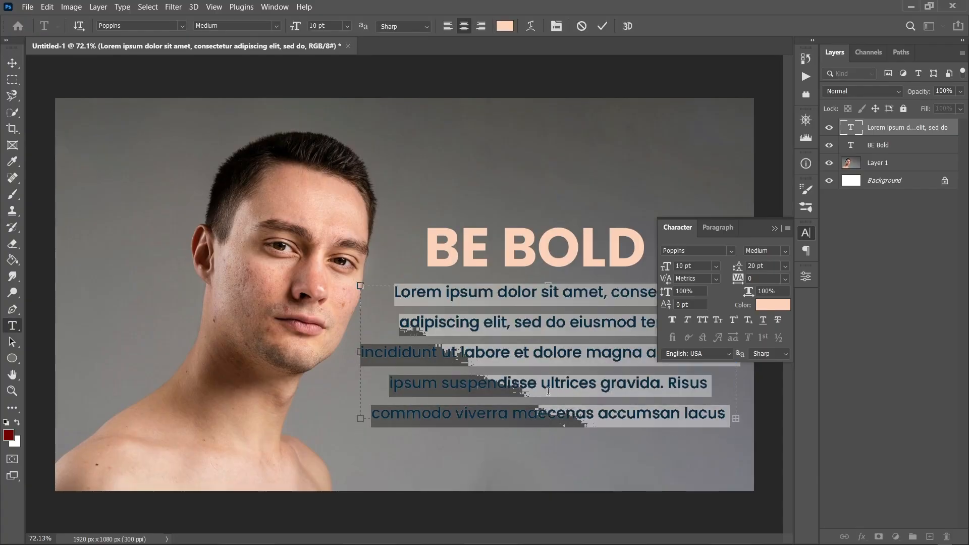
{"action": "left_click", "coordinate": [608, 27]}
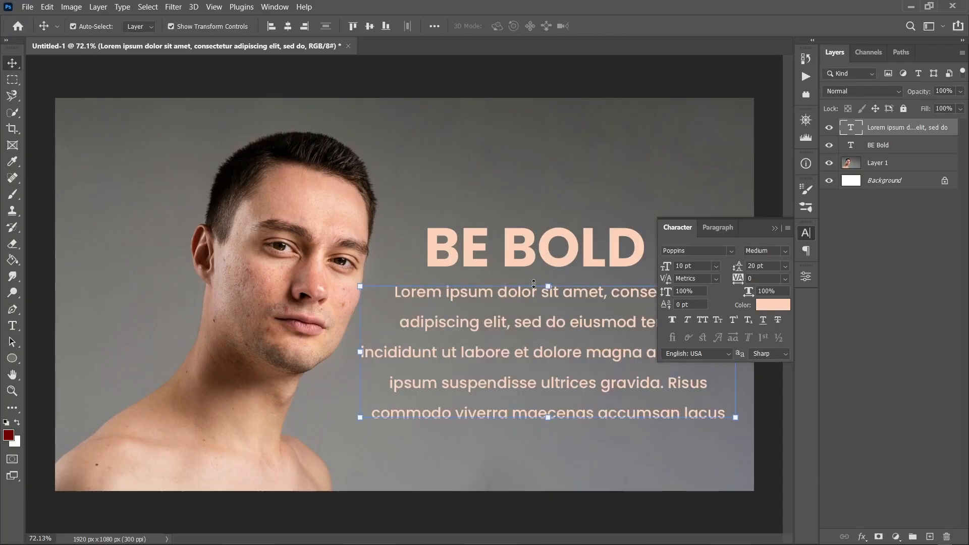
- Narrow the paragraph's text box on both sides, commit it, and move the paragraph slightly down from the heading
{"action": "left_click", "coordinate": [525, 266], "text": "shift"}
{"action": "mouse_move", "coordinate": [525, 266]}
{"action": "left_mouse_down"}
{"action": "mouse_move", "coordinate": [526, 276]}
{"action": "mouse_move", "coordinate": [526, 267]}
{"action": "left_mouse_up"}
{"action": "scroll", "coordinate": [470, 419], "scroll_direction": "down", "scroll_amount": 2}
{"action": "left_click", "coordinate": [719, 432]}
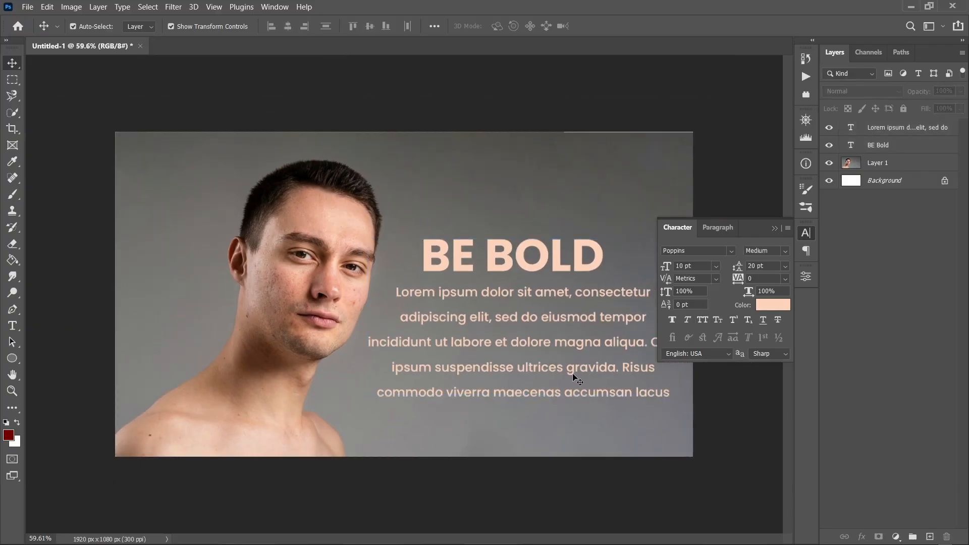
{"action": "double_click", "coordinate": [577, 376]}
{"action": "left_click_drag", "start_coordinate": [373, 343], "coordinate": [398, 343]}
{"action": "left_click", "coordinate": [601, 27]}
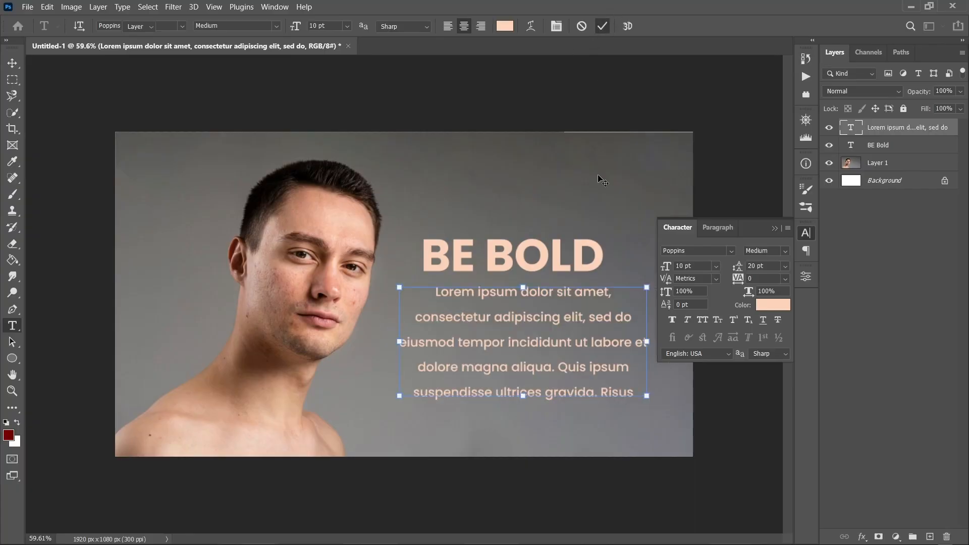
{"action": "key", "text": "v"}
{"action": "left_click_drag", "start_coordinate": [554, 320], "coordinate": [554, 331]}
- Centre the BE BOLD heading and the paragraph horizontally on each other and move both slightly higher
{"action": "left_click", "coordinate": [534, 266], "text": "shift"}
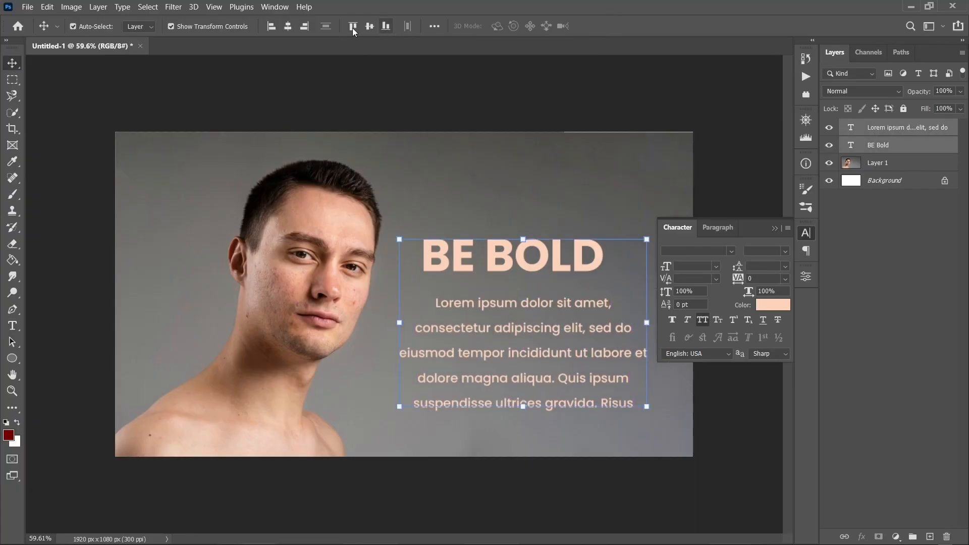
{"action": "left_click", "coordinate": [287, 26]}
{"action": "left_click_drag", "start_coordinate": [454, 269], "coordinate": [561, 246]}
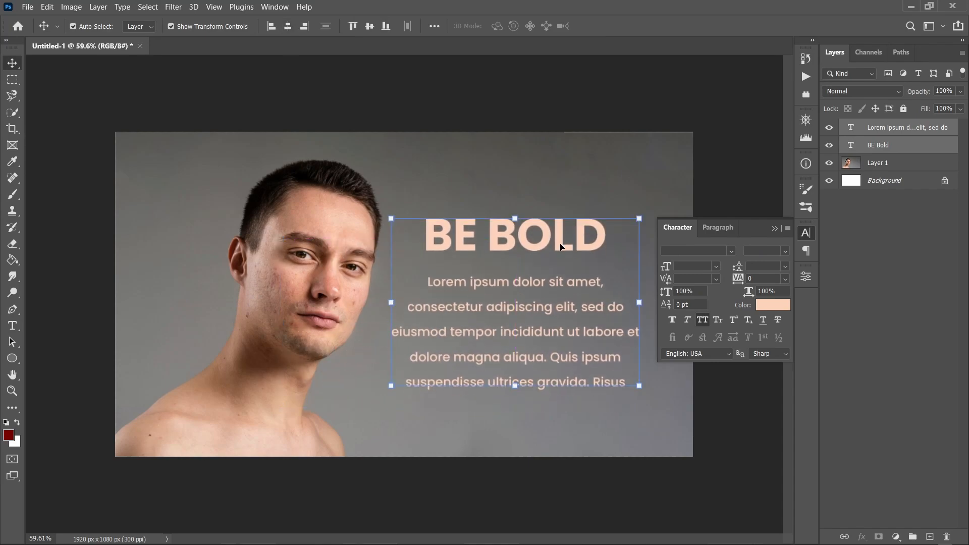
{"action": "left_click", "coordinate": [572, 83]}
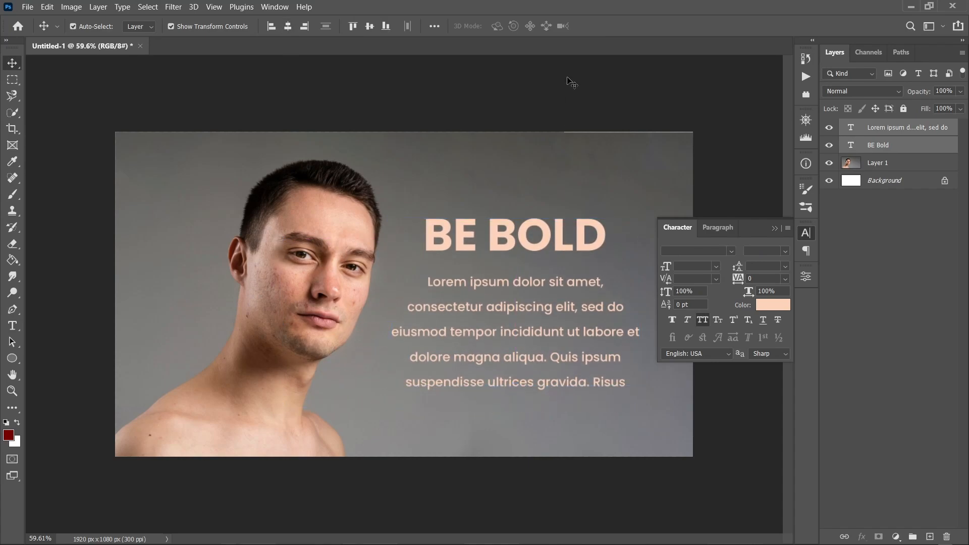
- Add a Drop Shadow layer style to the BE BOLD heading and toggle it off and on to compare
{"action": "left_click", "coordinate": [510, 247]}
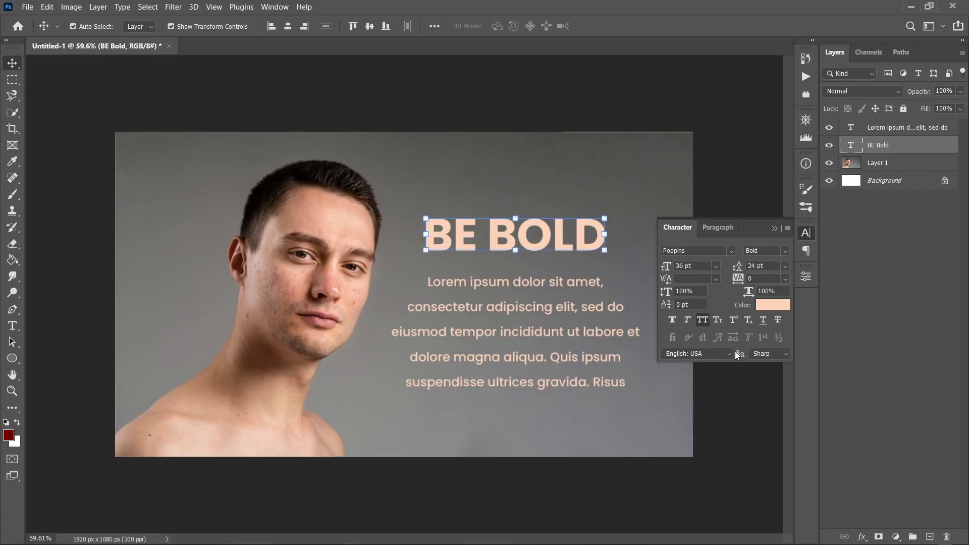
{"action": "left_click", "coordinate": [862, 537]}
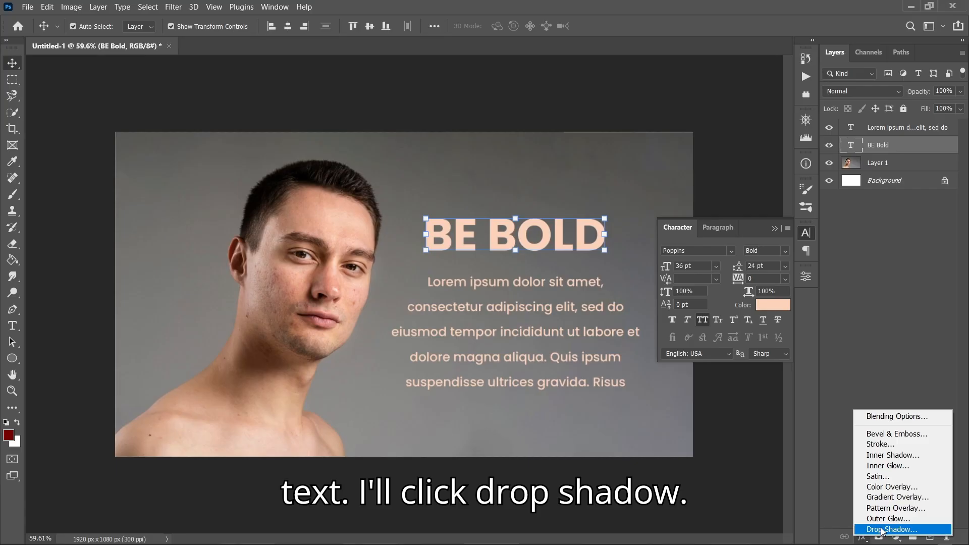
{"action": "left_click", "coordinate": [884, 529]}
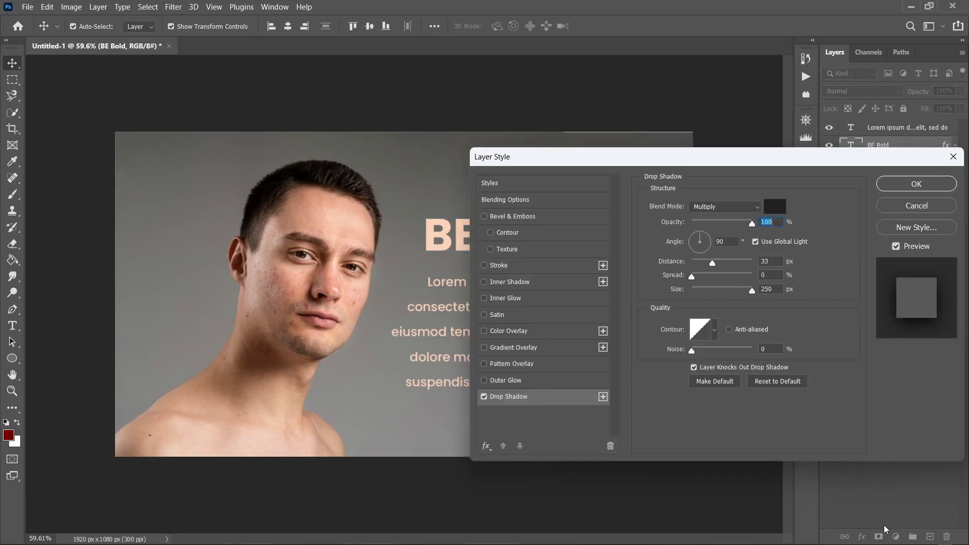
{"action": "left_click_drag", "start_coordinate": [559, 157], "coordinate": [772, 143]}
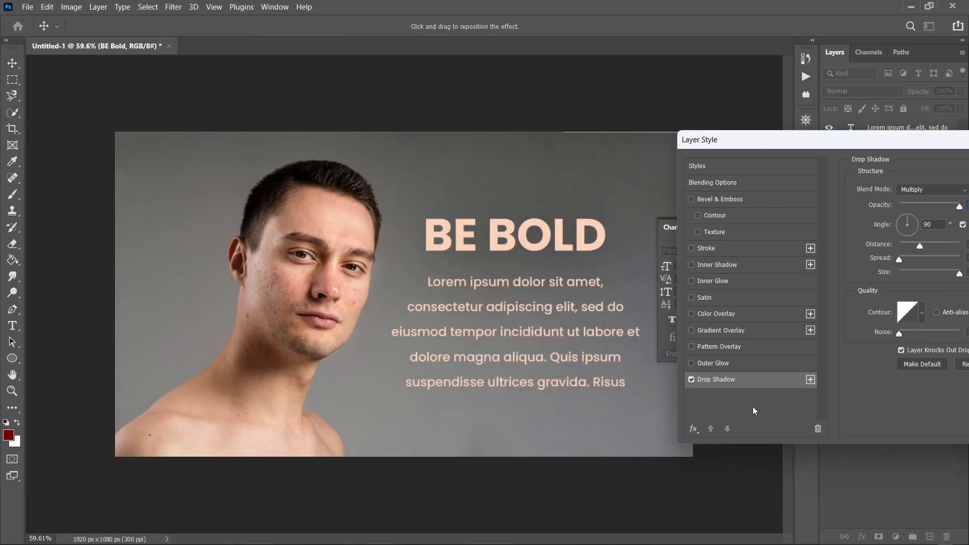
{"action": "left_click", "coordinate": [691, 379]}
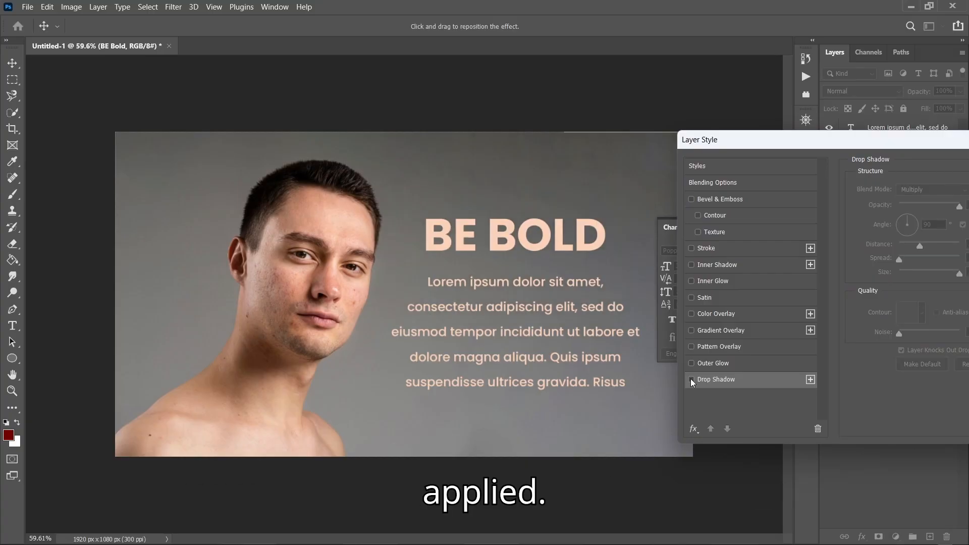
{"action": "left_click", "coordinate": [690, 379]}
{"action": "left_click_drag", "start_coordinate": [742, 135], "coordinate": [634, 198]}
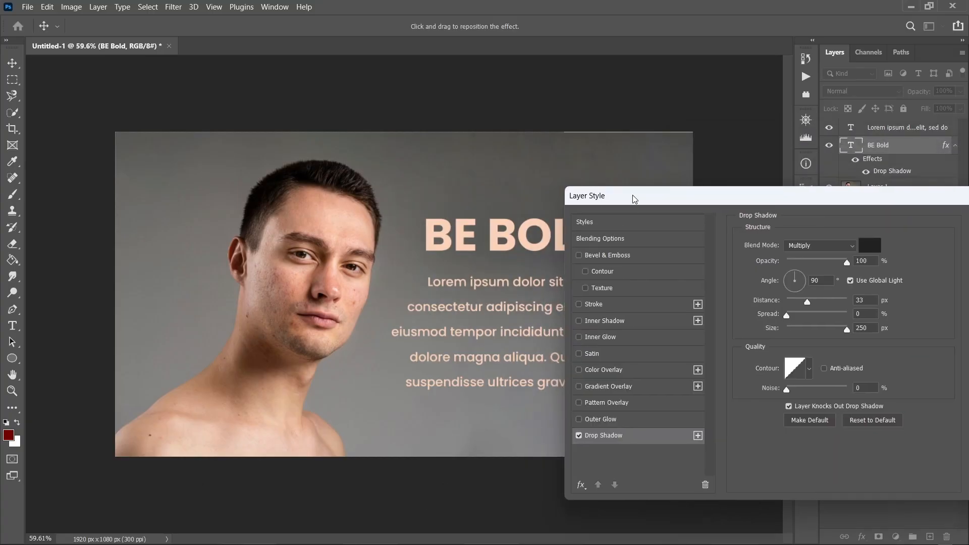
- Add a Stroke effect to the BE BOLD heading in a slightly darker shade of the heading's sampled peach color
{"action": "left_click", "coordinate": [614, 309]}
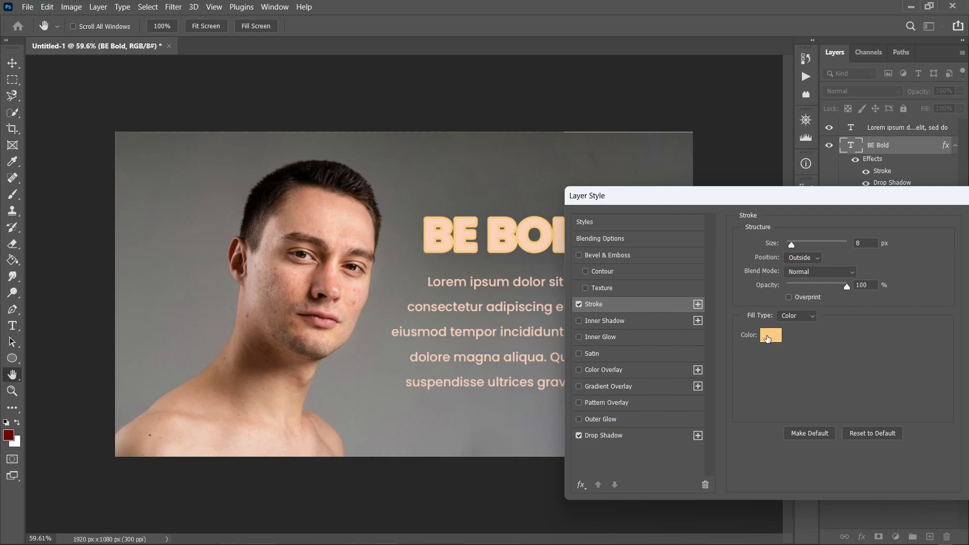
{"action": "left_click", "coordinate": [767, 339]}
{"action": "left_click", "coordinate": [527, 227]}
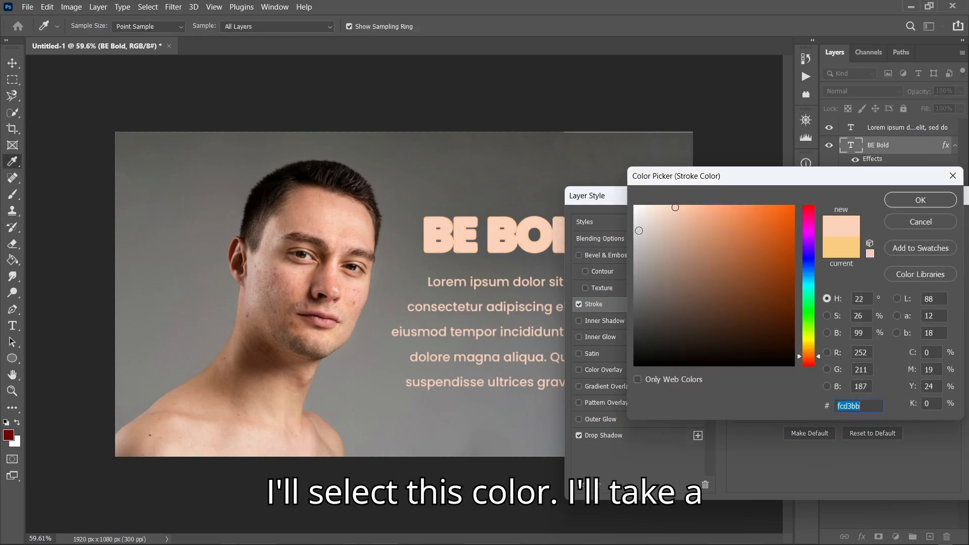
{"action": "left_click_drag", "start_coordinate": [684, 216], "coordinate": [690, 232]}
{"action": "left_click", "coordinate": [918, 198]}
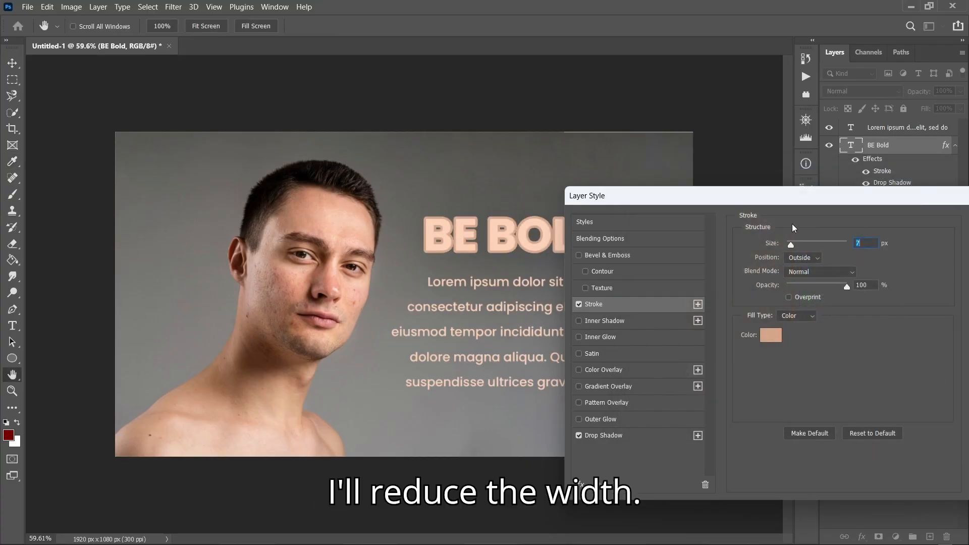
- Reduce the heading's stroke size to 2 px and apply the layer style
{"action": "key", "text": "Down"}
{"action": "key", "text": "Down"}
{"action": "key", "text": "Down"}
{"action": "key", "text": "Down"}
{"action": "key", "text": "Down"}
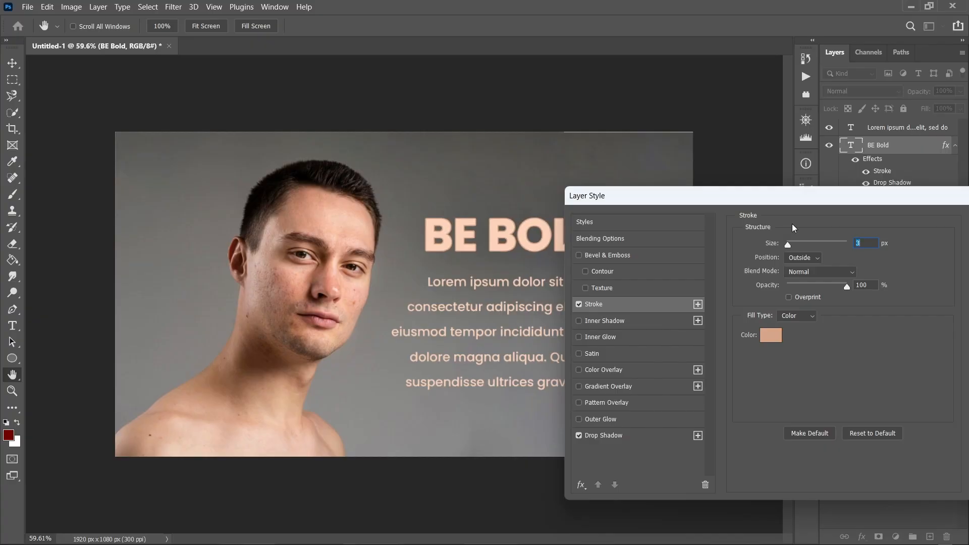
{"action": "key", "text": "Down"}
{"action": "left_click_drag", "start_coordinate": [722, 197], "coordinate": [623, 183]}
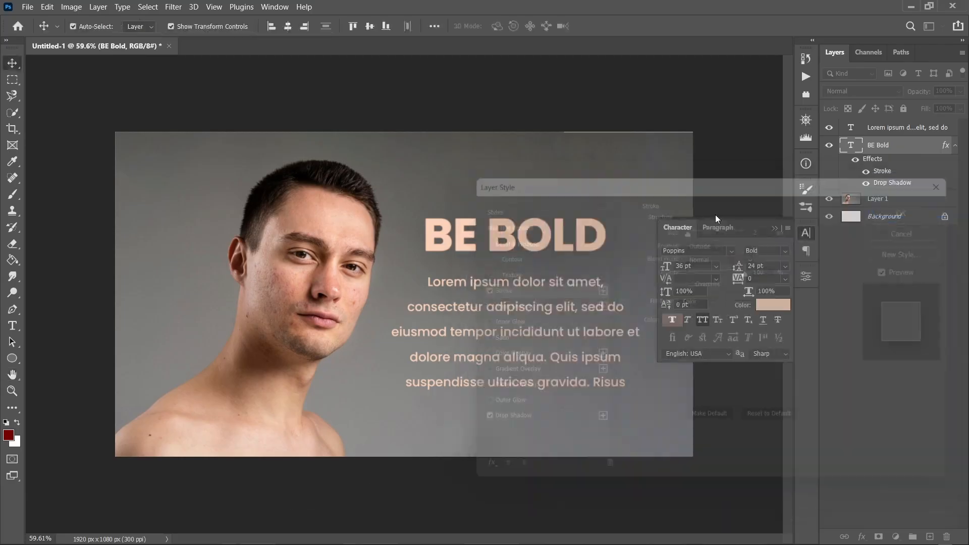
{"action": "left_click", "coordinate": [747, 189]}
- Select the heading and paragraph together, collapse the Character settings, and move both texts slightly right
{"action": "scroll", "coordinate": [495, 240], "scroll_direction": "down", "scroll_amount": 1}
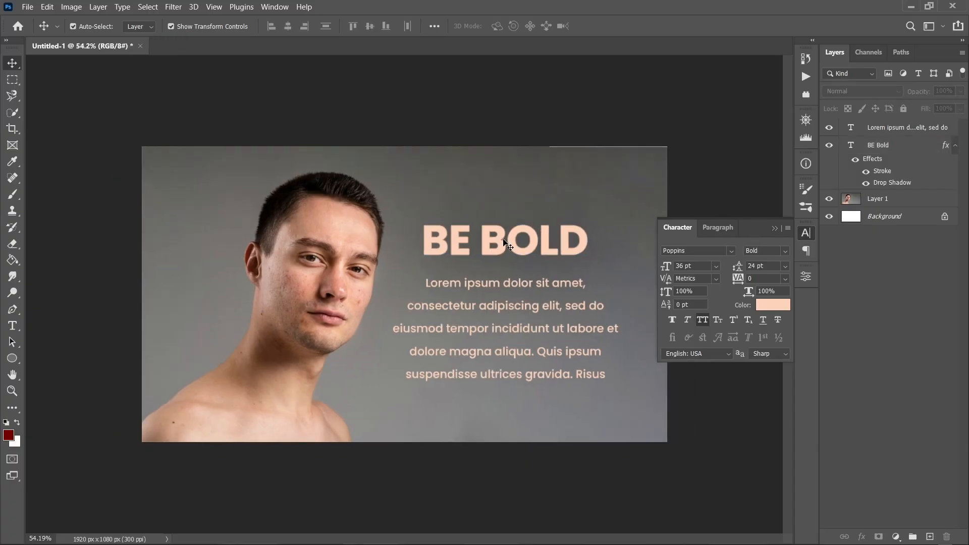
{"action": "left_click", "coordinate": [504, 243]}
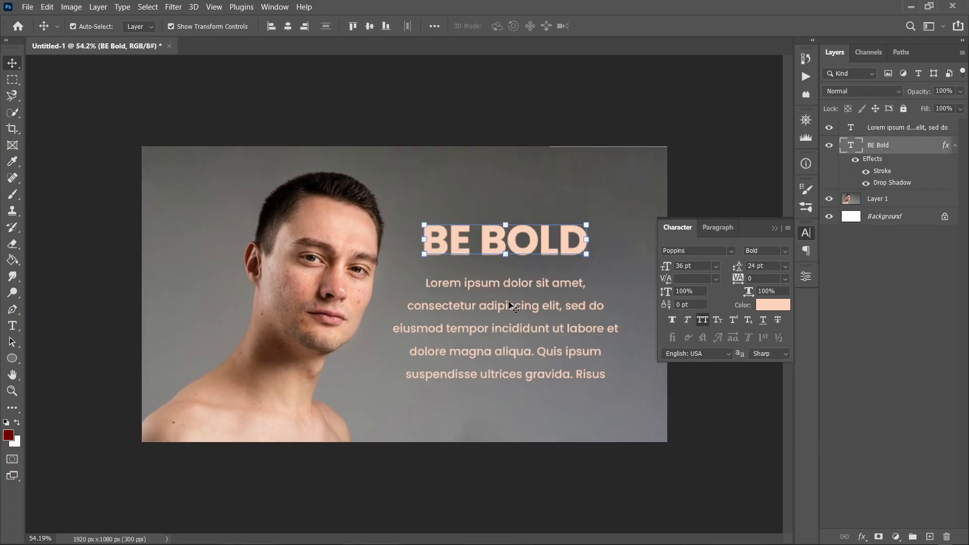
{"action": "left_click", "coordinate": [514, 305], "text": "shift"}
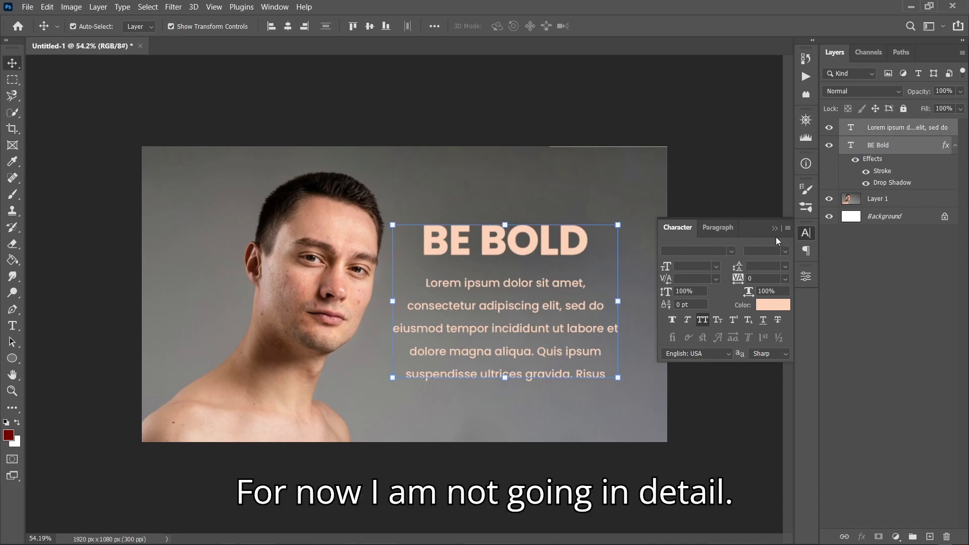
{"action": "left_click", "coordinate": [774, 228]}
{"action": "left_click_drag", "start_coordinate": [547, 247], "coordinate": [550, 247]}
{"action": "left_click", "coordinate": [712, 226]}
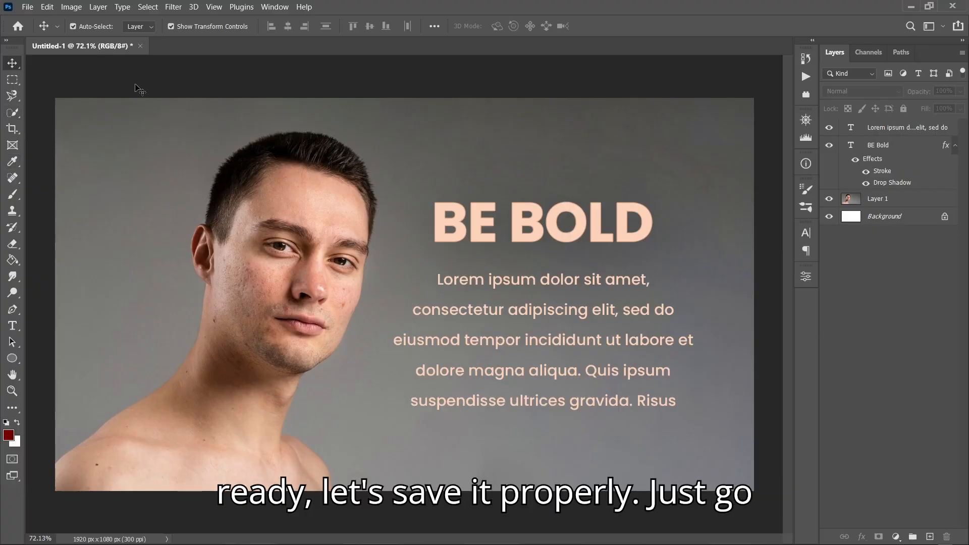
{"action": "left_click", "coordinate": [27, 7]}
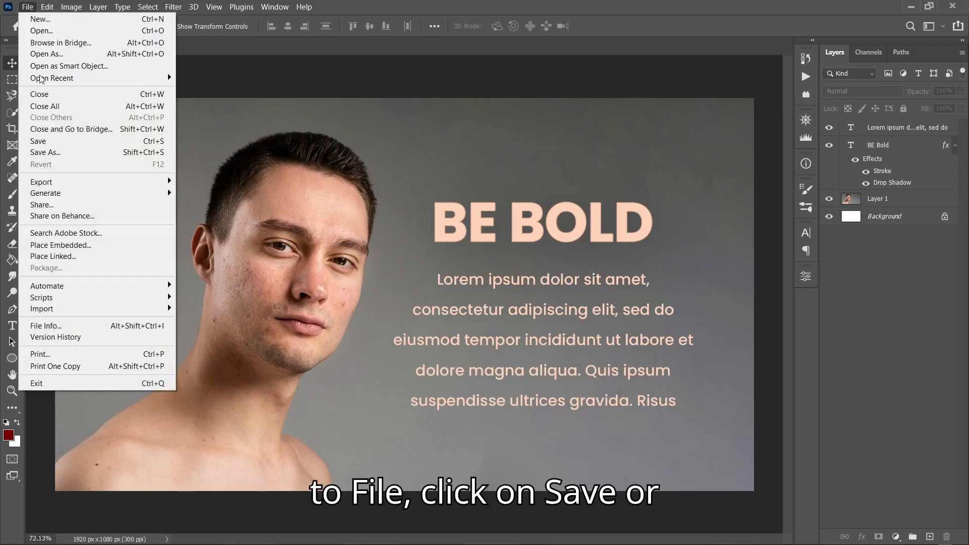
{"action": "left_click", "coordinate": [76, 153]}
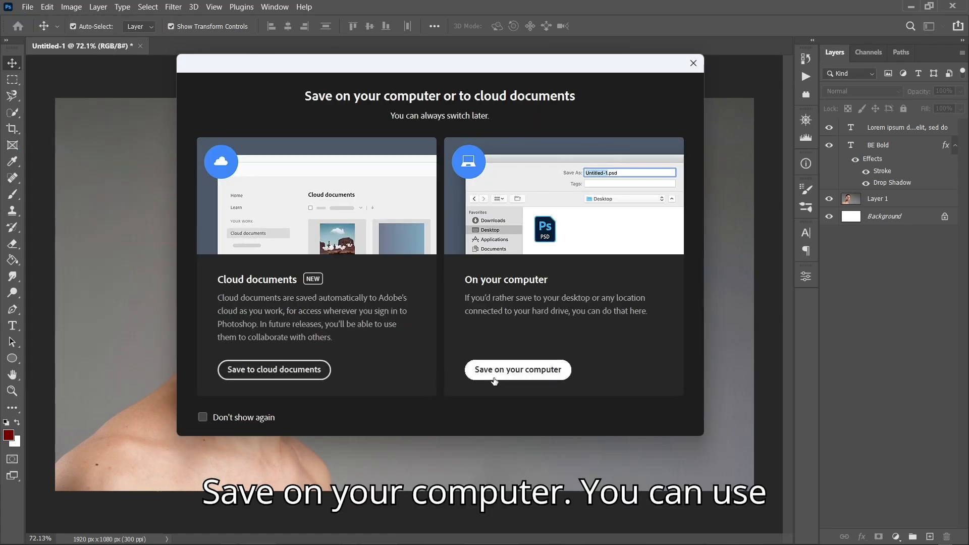
{"action": "left_click", "coordinate": [470, 374]}
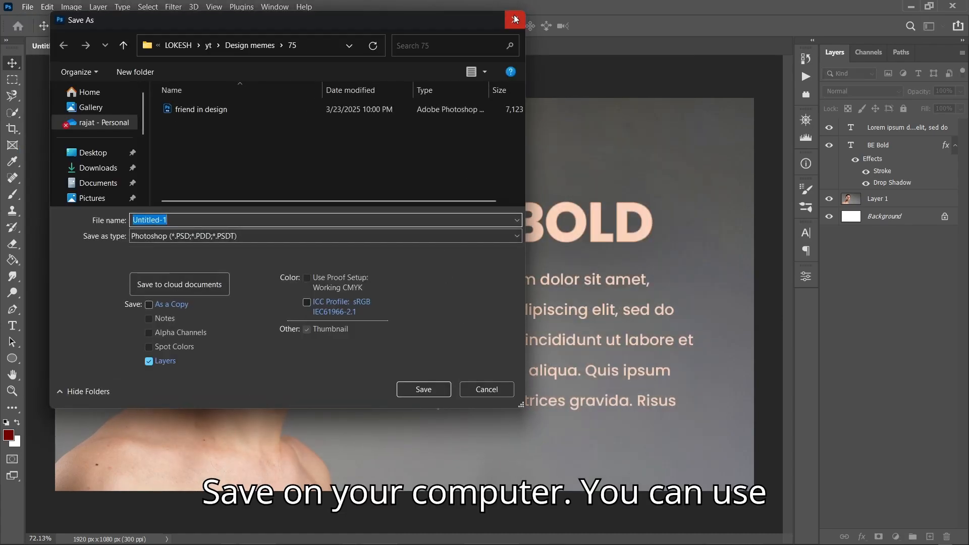
{"action": "left_click", "coordinate": [514, 19]}
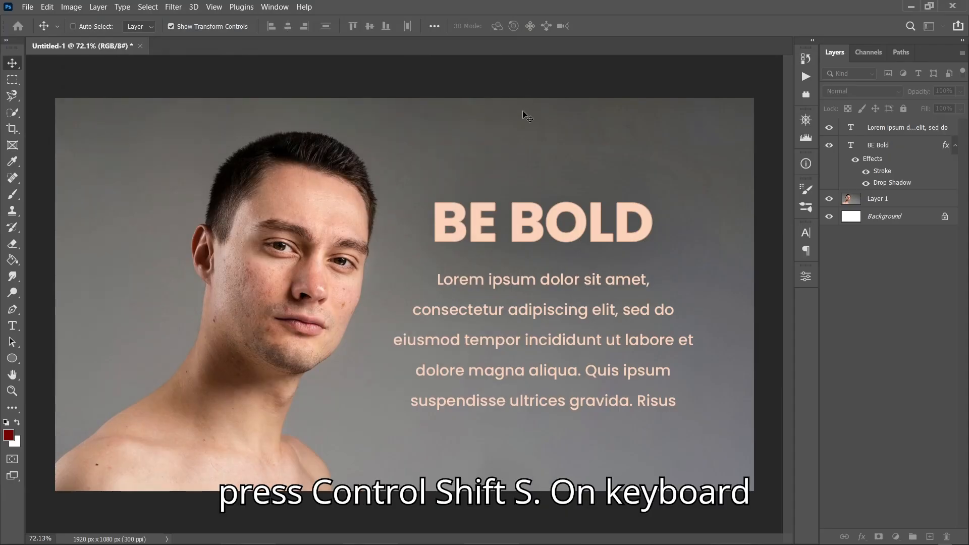
- Start saving the document on the computer in the Downloads folder under the file name "Test file tutorial"
{"action": "key", "text": "ctrl+shift+s"}
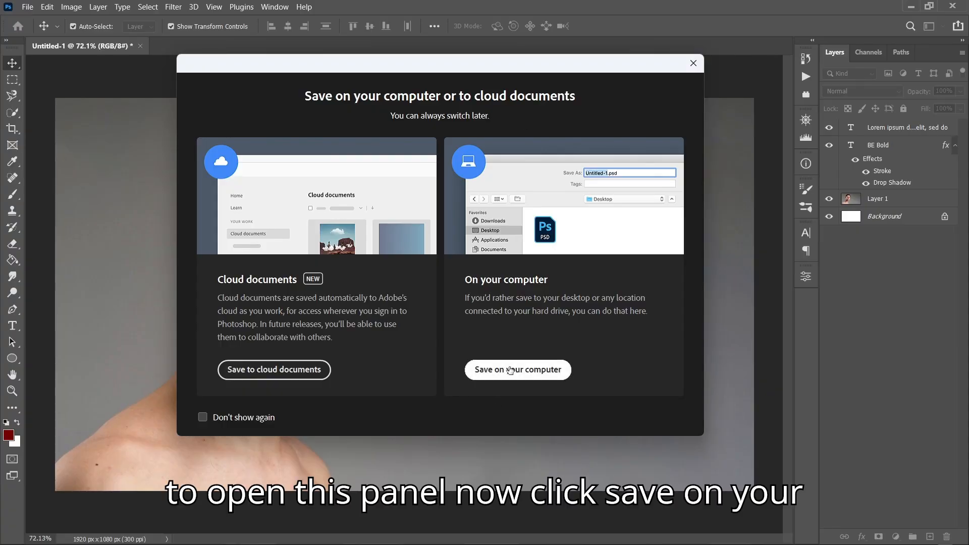
{"action": "left_click", "coordinate": [509, 370]}
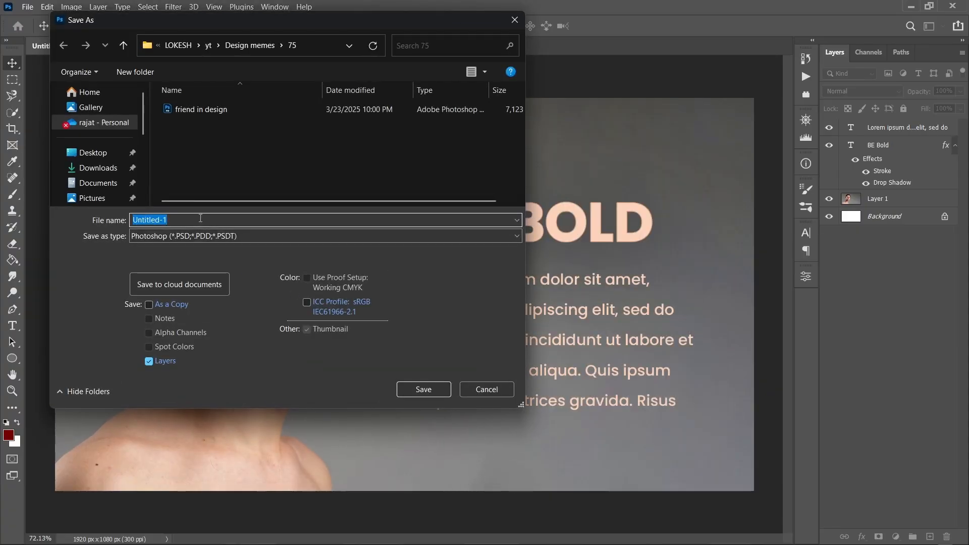
{"action": "left_click", "coordinate": [112, 168]}
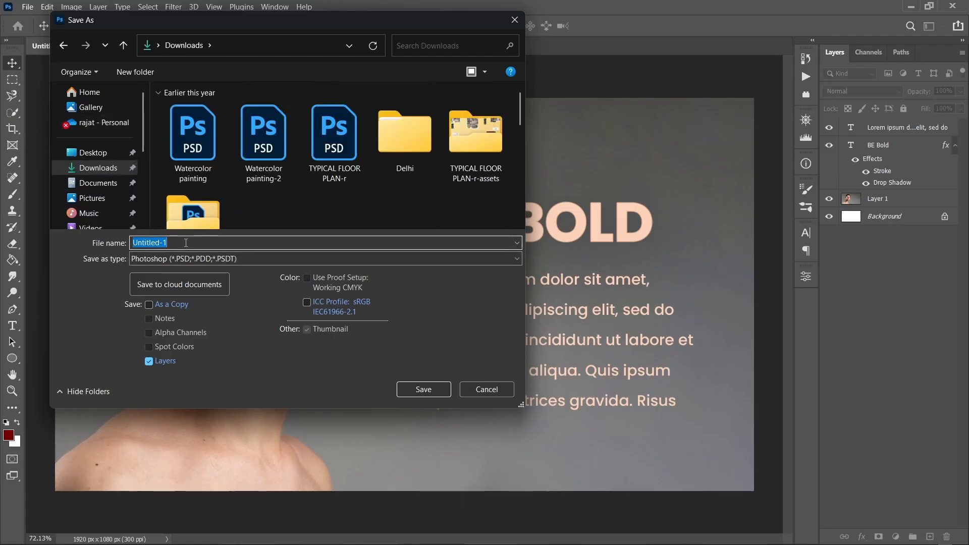
{"action": "key", "text": "Caps_Lock"}
{"action": "type", "text": "T"}
{"action": "key", "text": "Caps_Lock"}
{"action": "type", "text": "e"}
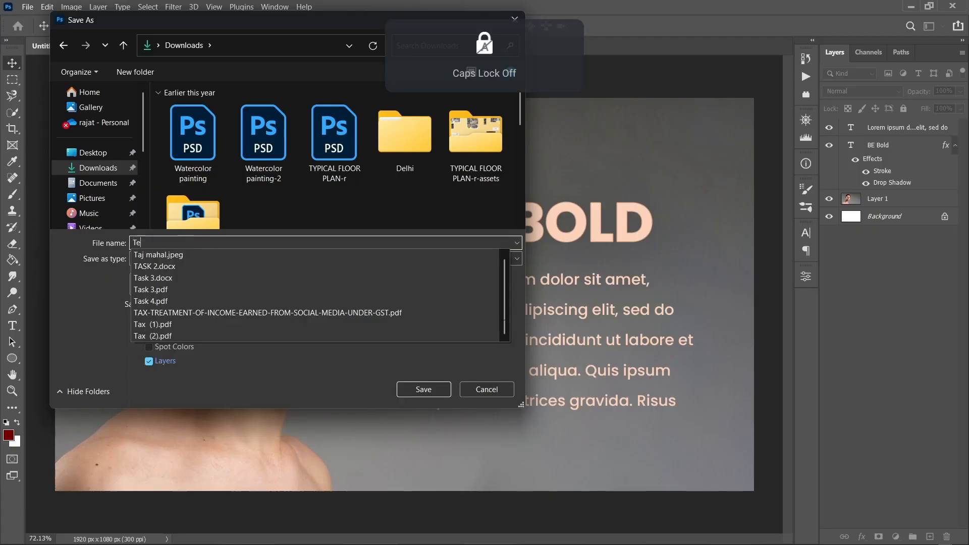
{"action": "type", "text": "st f"}
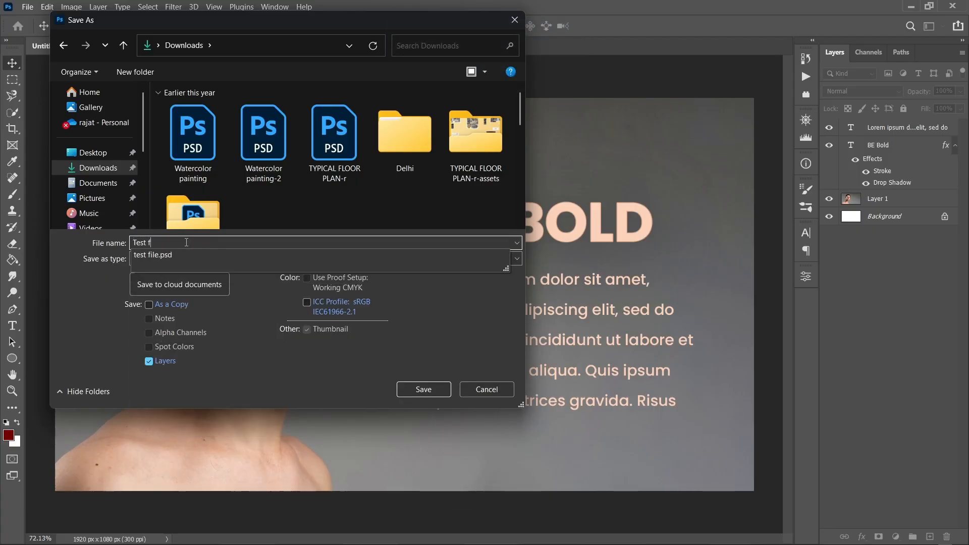
{"action": "type", "text": "ile tutorial"}
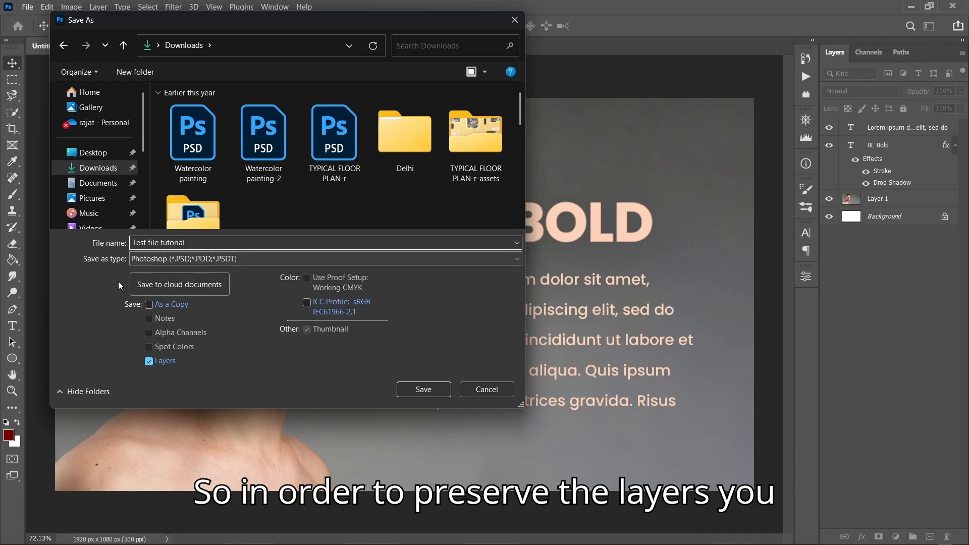
- Review the available file formats, keep the Photoshop PSD format with Layers, and save the file with Maximize Compatibility on
{"action": "left_click", "coordinate": [163, 261]}
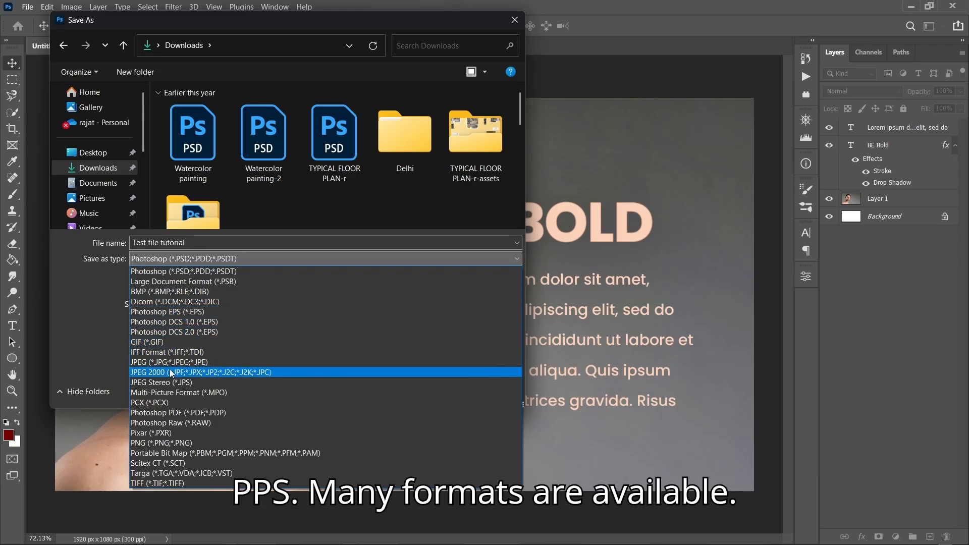
{"action": "left_click", "coordinate": [95, 354]}
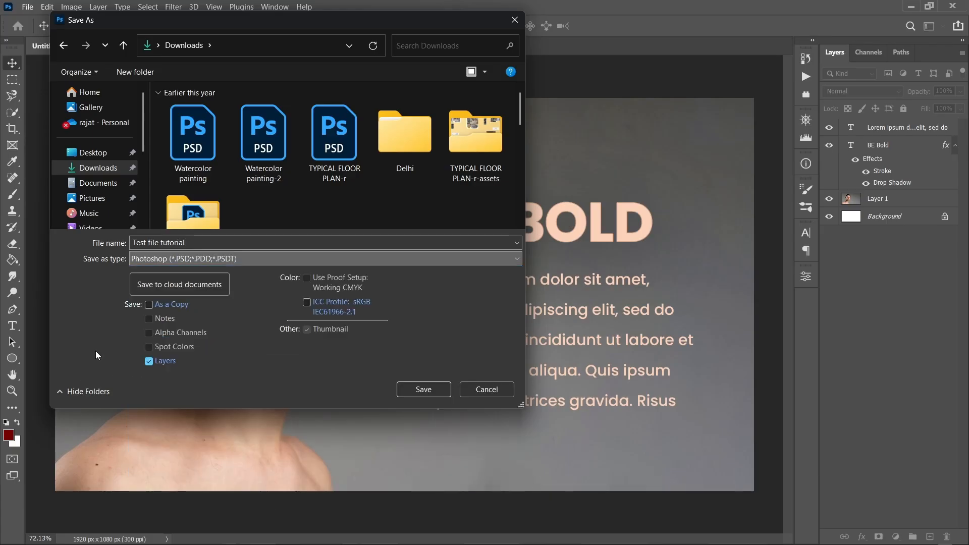
{"action": "left_click", "coordinate": [177, 259]}
{"action": "left_click", "coordinate": [185, 265]}
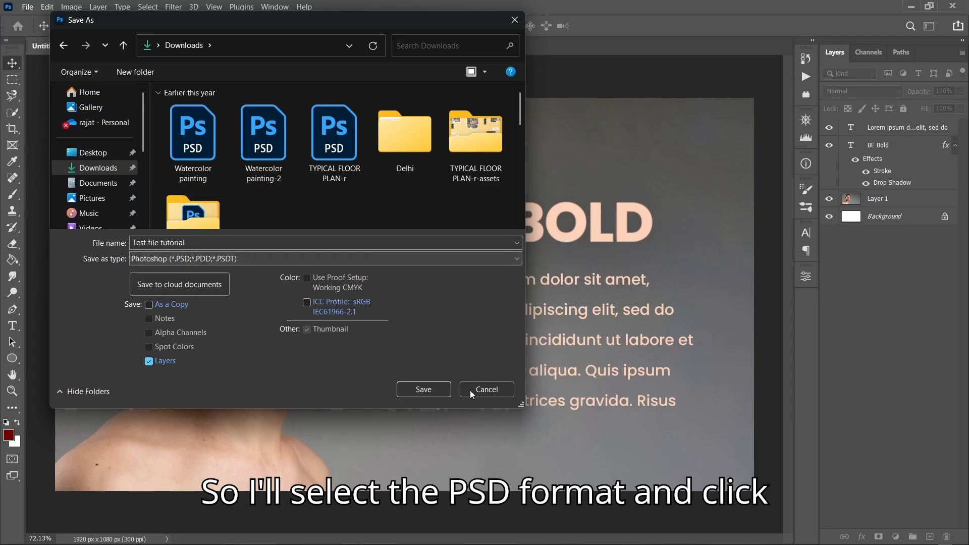
{"action": "left_click", "coordinate": [422, 393]}
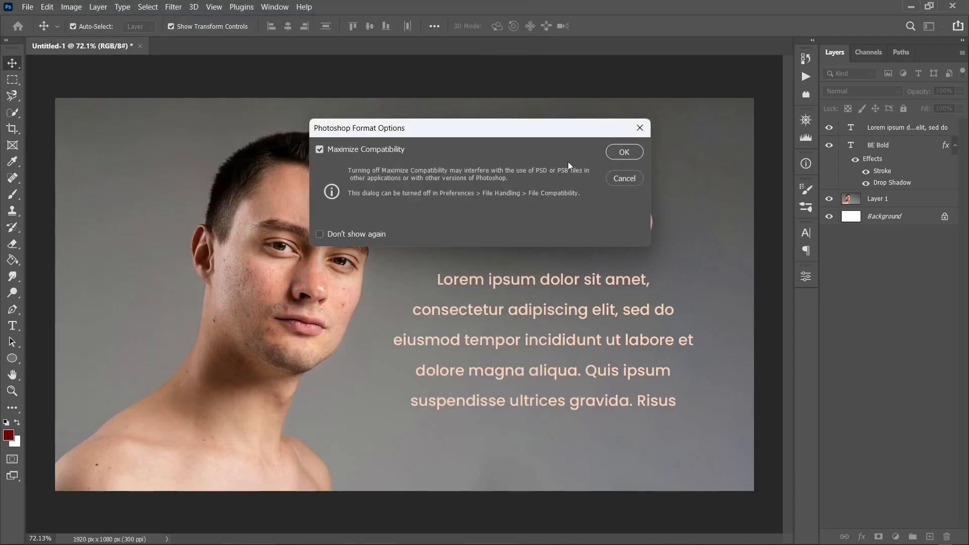
{"action": "left_click", "coordinate": [624, 152]}
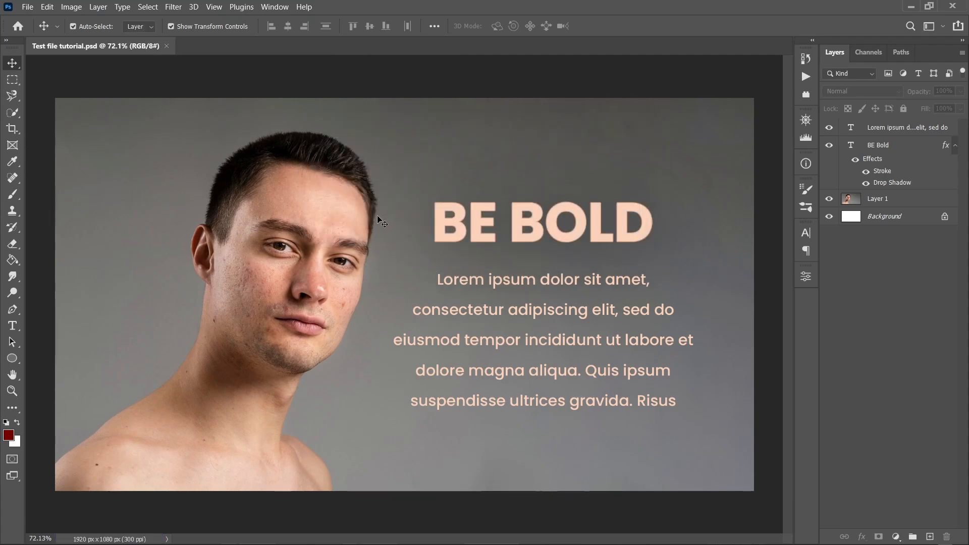
{"action": "scroll", "coordinate": [376, 219], "scroll_direction": "down", "scroll_amount": 1}
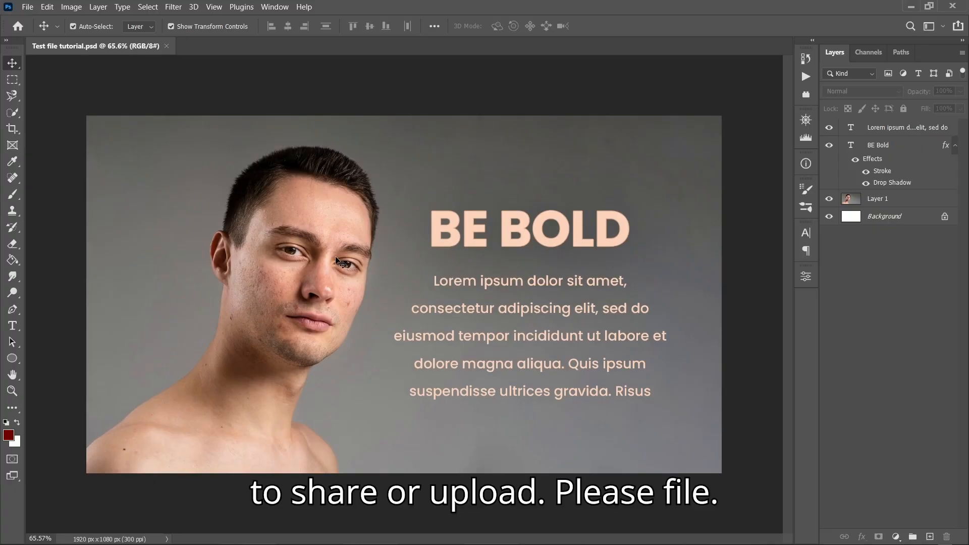
{"action": "left_click", "coordinate": [27, 9]}
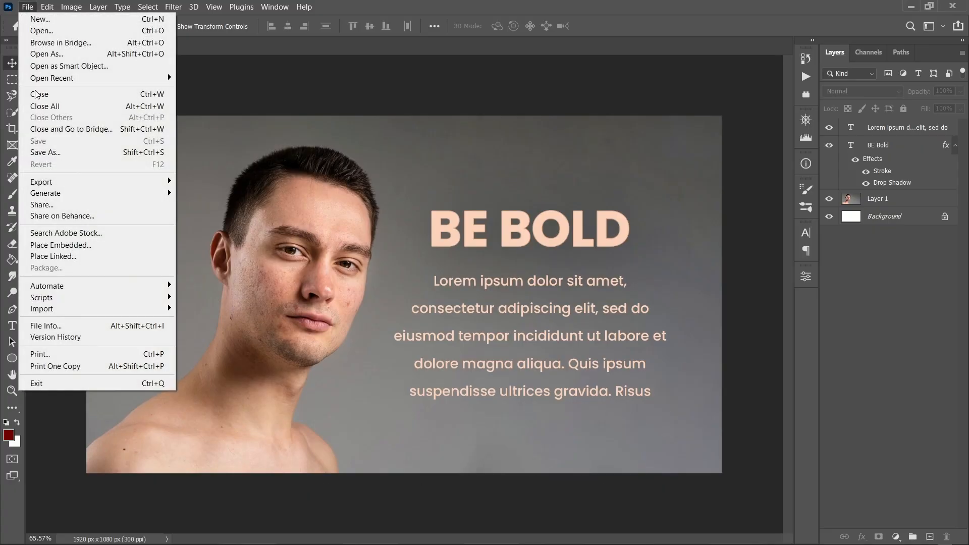
{"action": "left_click", "coordinate": [60, 182]}
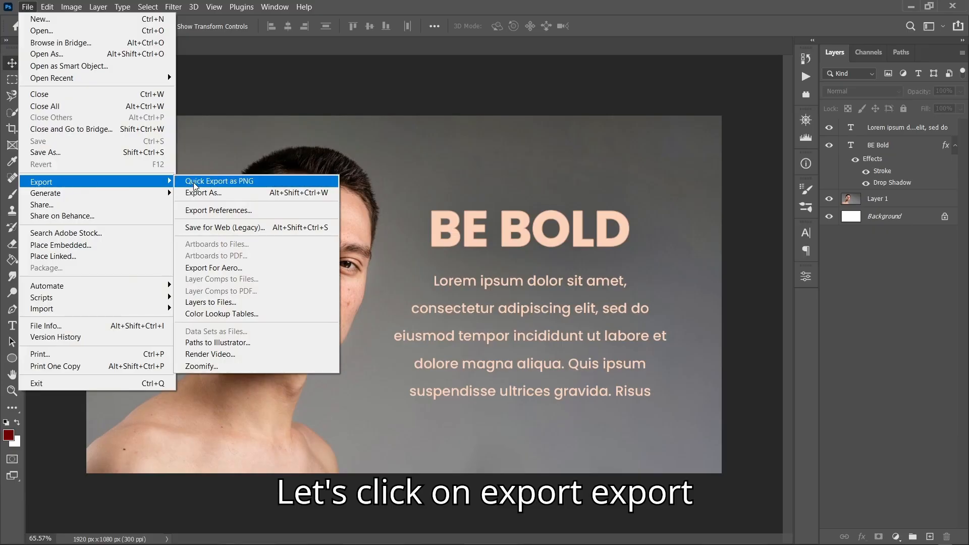
{"action": "left_click", "coordinate": [200, 194]}
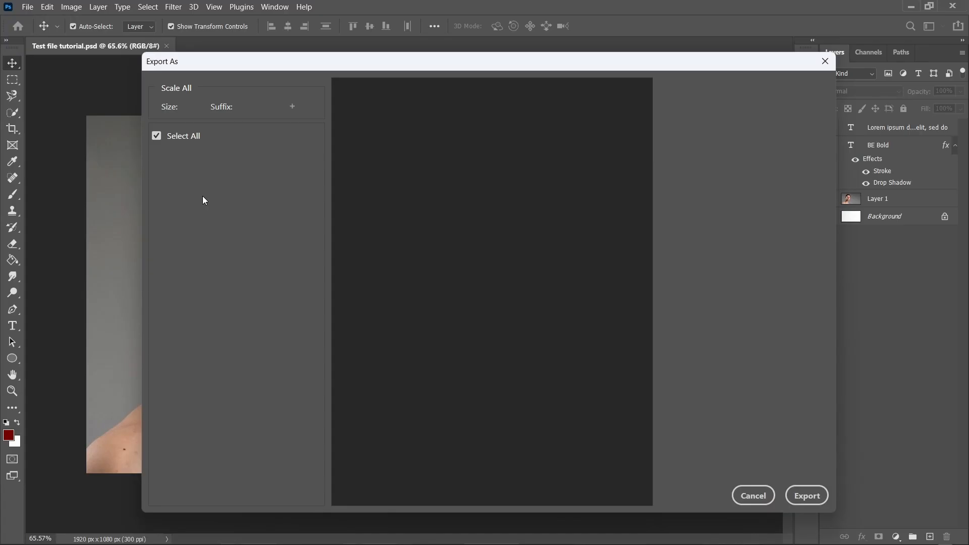
{"action": "left_click", "coordinate": [824, 62]}
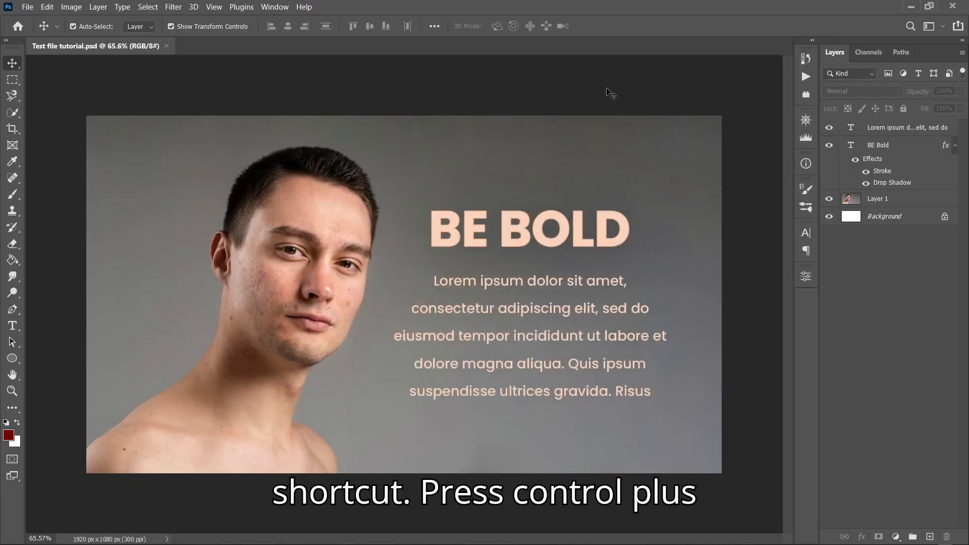
- Open the Export As settings for the design and try the PNG, JPG and GIF formats in turn
{"action": "key", "text": "ctrl"}
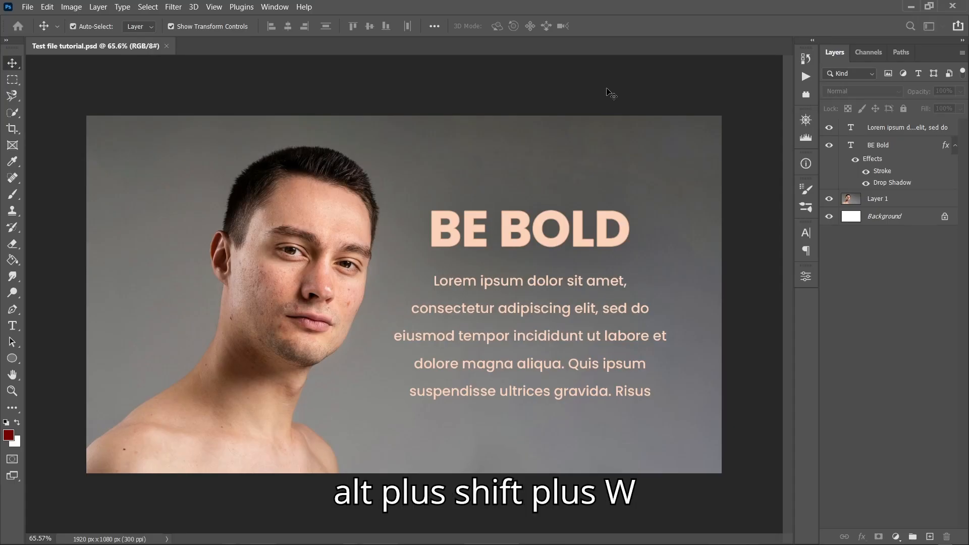
{"action": "key", "text": "ctrl+alt+shift+w"}
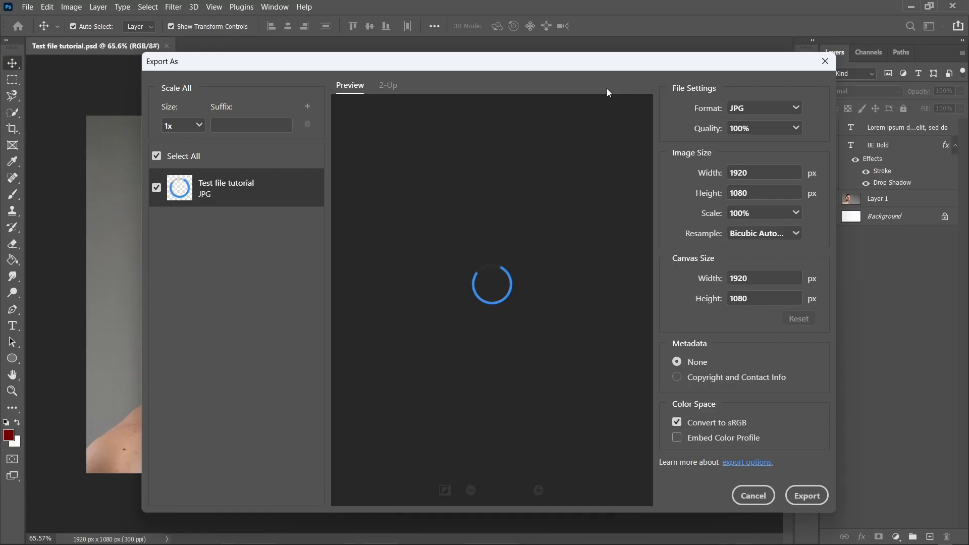
{"action": "left_click", "coordinate": [754, 108]}
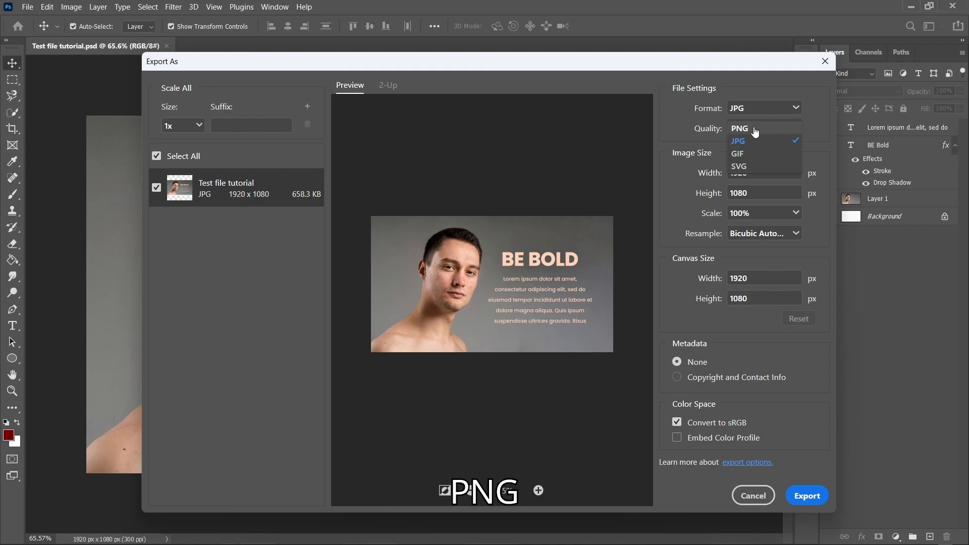
{"action": "left_click", "coordinate": [739, 129]}
{"action": "left_click", "coordinate": [754, 112]}
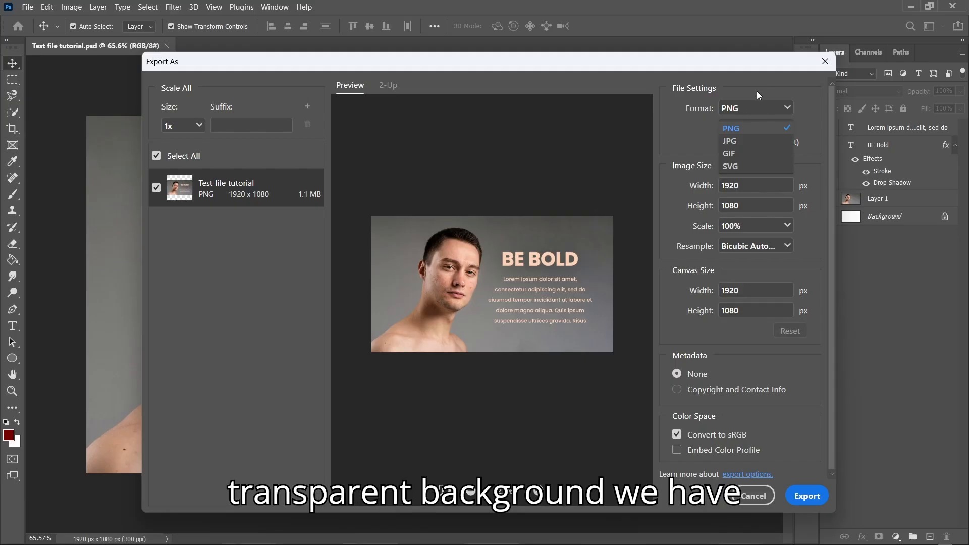
{"action": "left_click", "coordinate": [742, 143]}
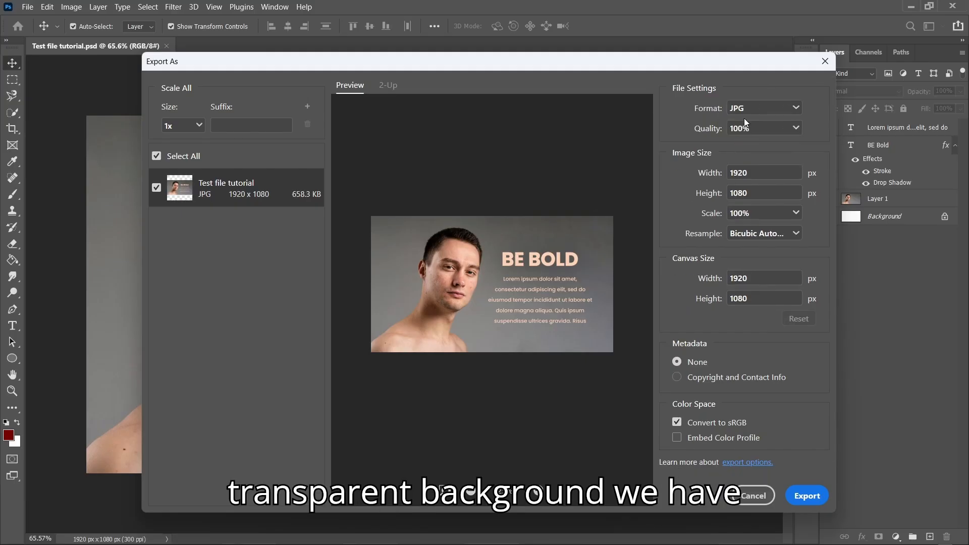
{"action": "left_click", "coordinate": [746, 116]}
{"action": "left_click", "coordinate": [746, 159]}
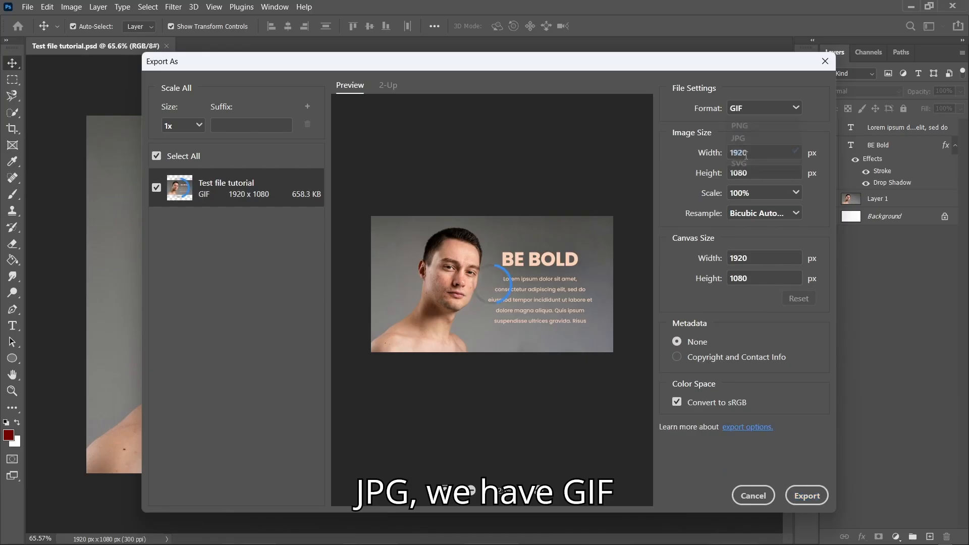
- Set the export format to JPG
{"action": "left_click", "coordinate": [749, 108]}
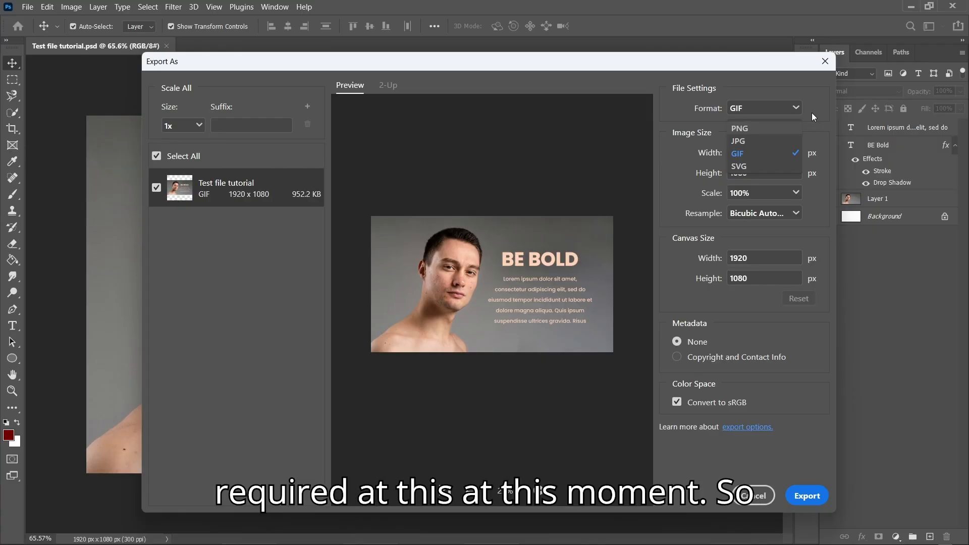
{"action": "left_click", "coordinate": [796, 109]}
{"action": "left_click", "coordinate": [797, 112]}
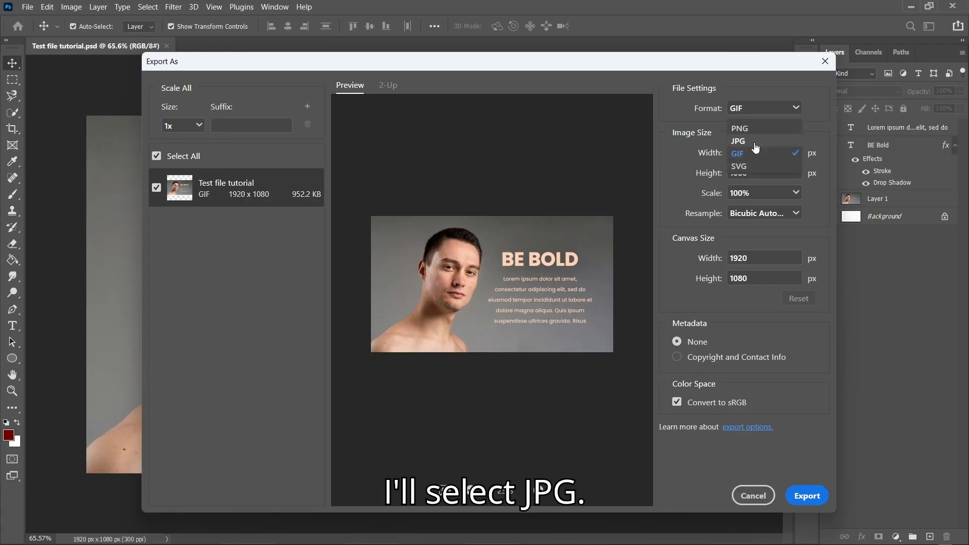
{"action": "left_click", "coordinate": [754, 142]}
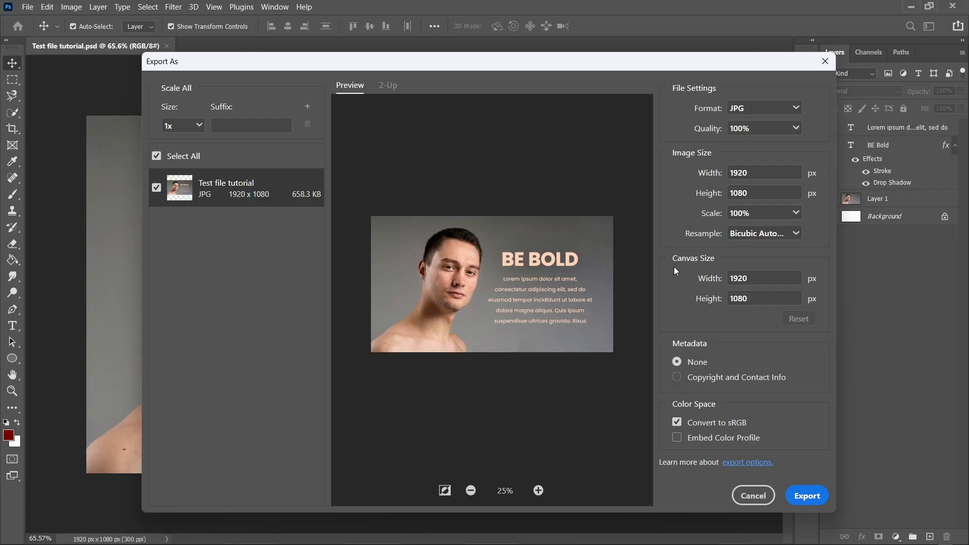
- Scale the export to 2x and export the image to the Downloads folder as "Test file tutorial@2x"
{"action": "left_click", "coordinate": [196, 128]}
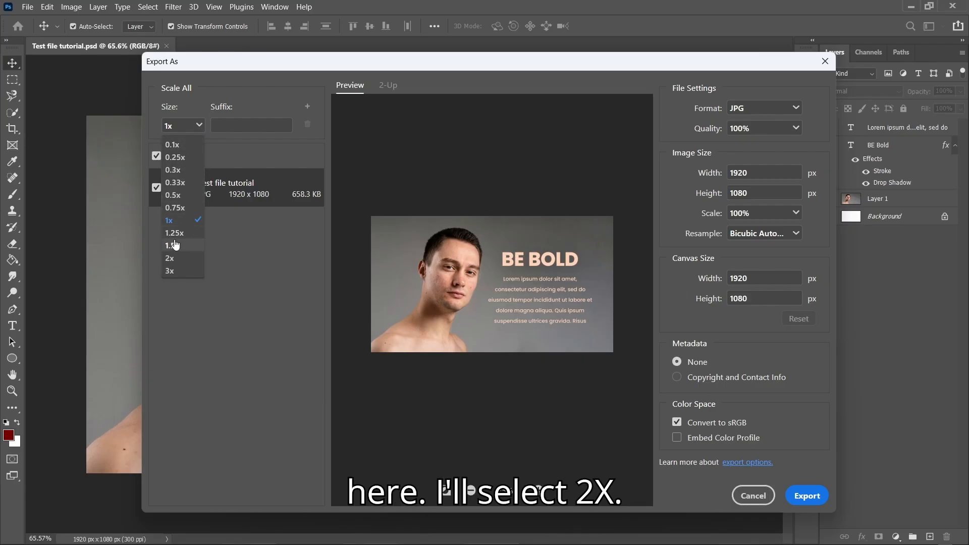
{"action": "left_click", "coordinate": [171, 258]}
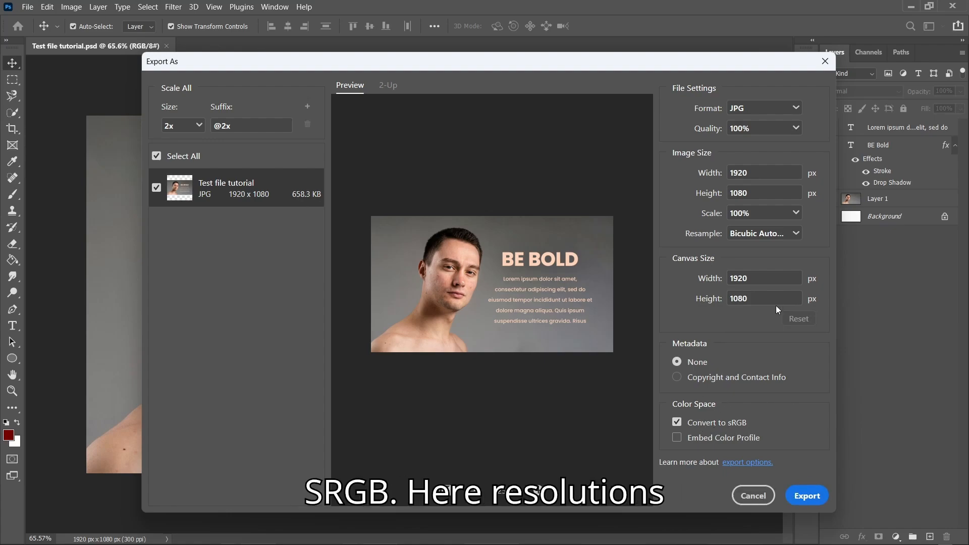
{"action": "left_click_drag", "start_coordinate": [769, 273], "coordinate": [723, 278]}
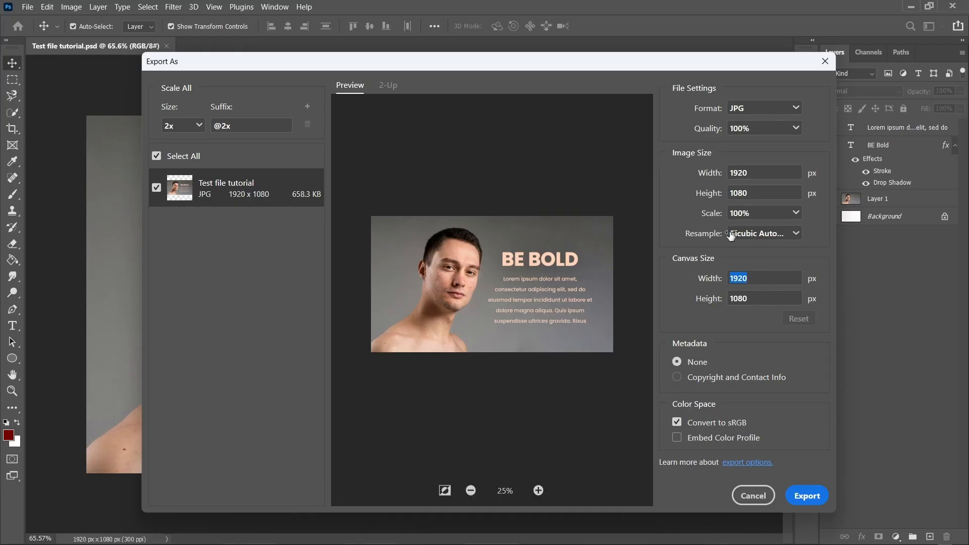
{"action": "left_click", "coordinate": [796, 497]}
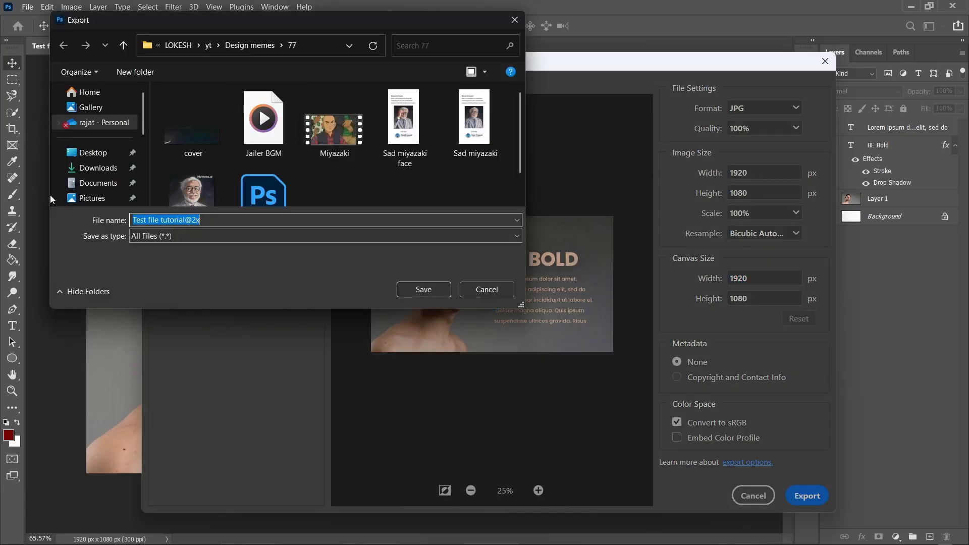
{"action": "left_click", "coordinate": [98, 168]}
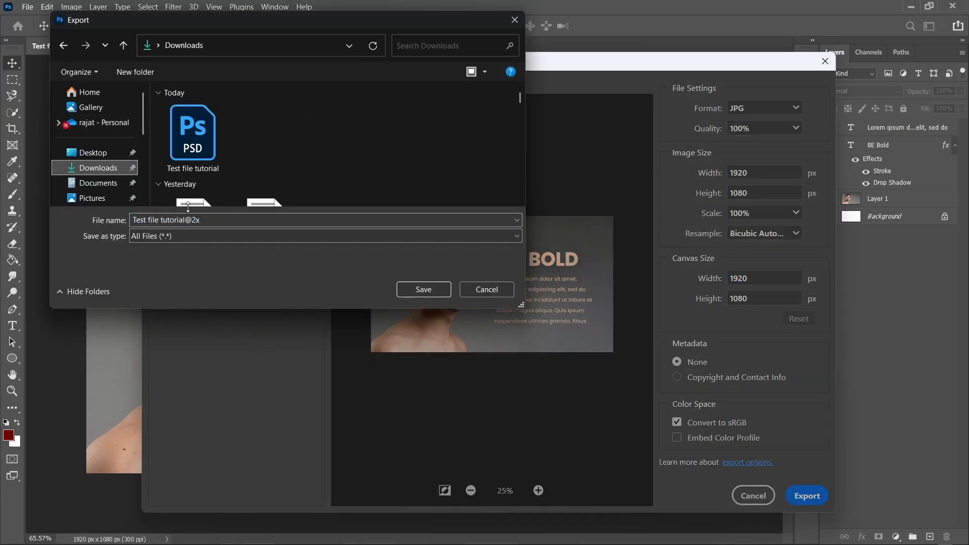
{"action": "left_click", "coordinate": [408, 289]}
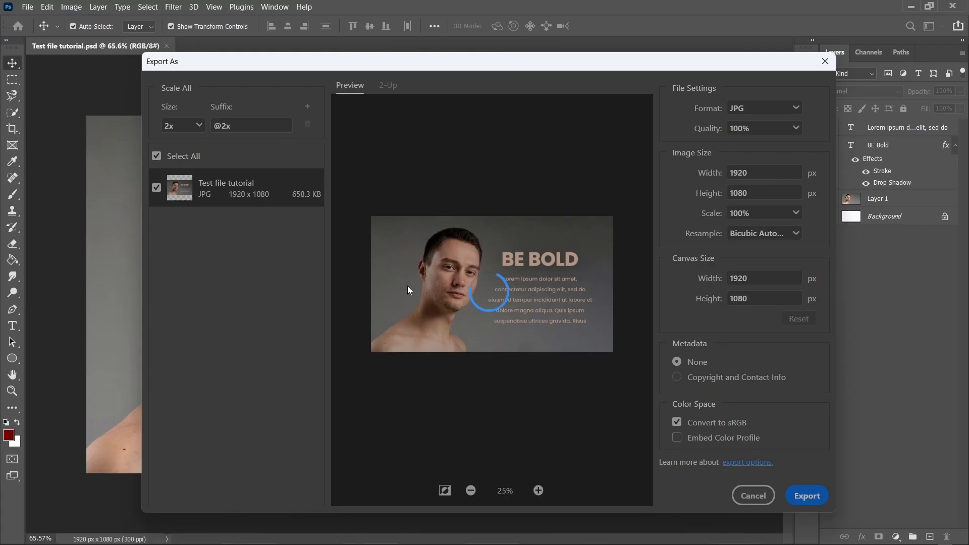